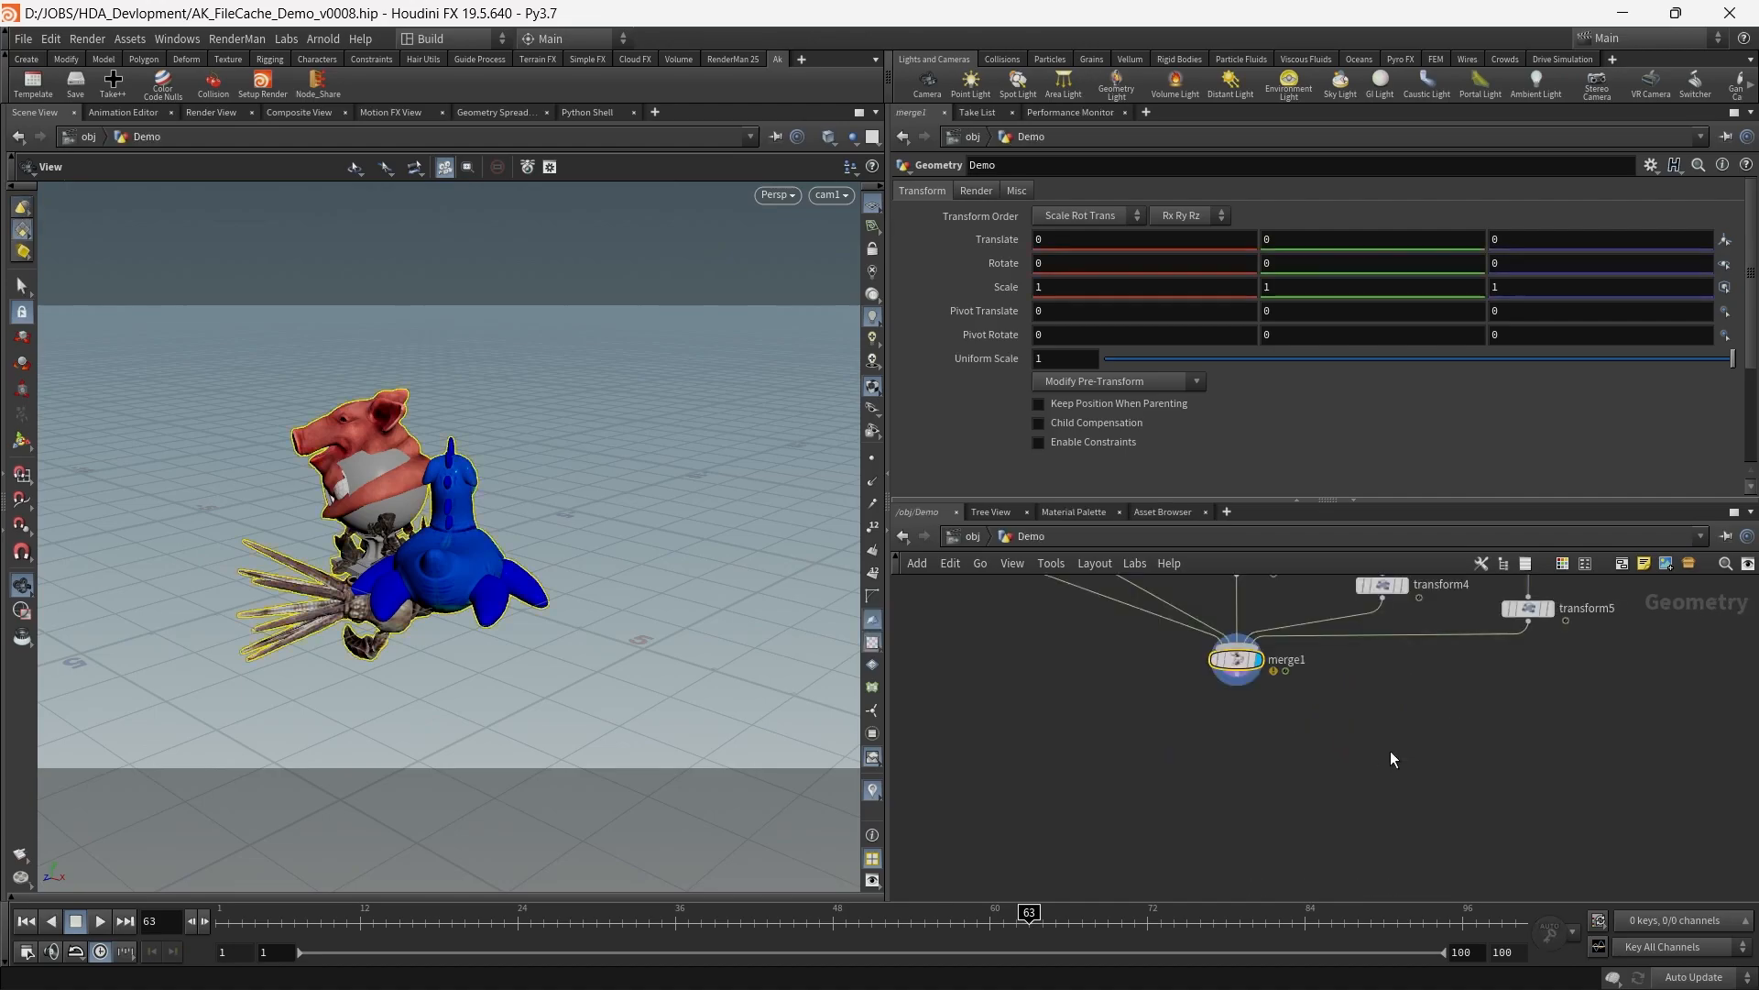
# Add an Ak File Cache node below merge1 and connect it to merge1's output
pyautogui.press('Tab')
pyautogui.write('ak')
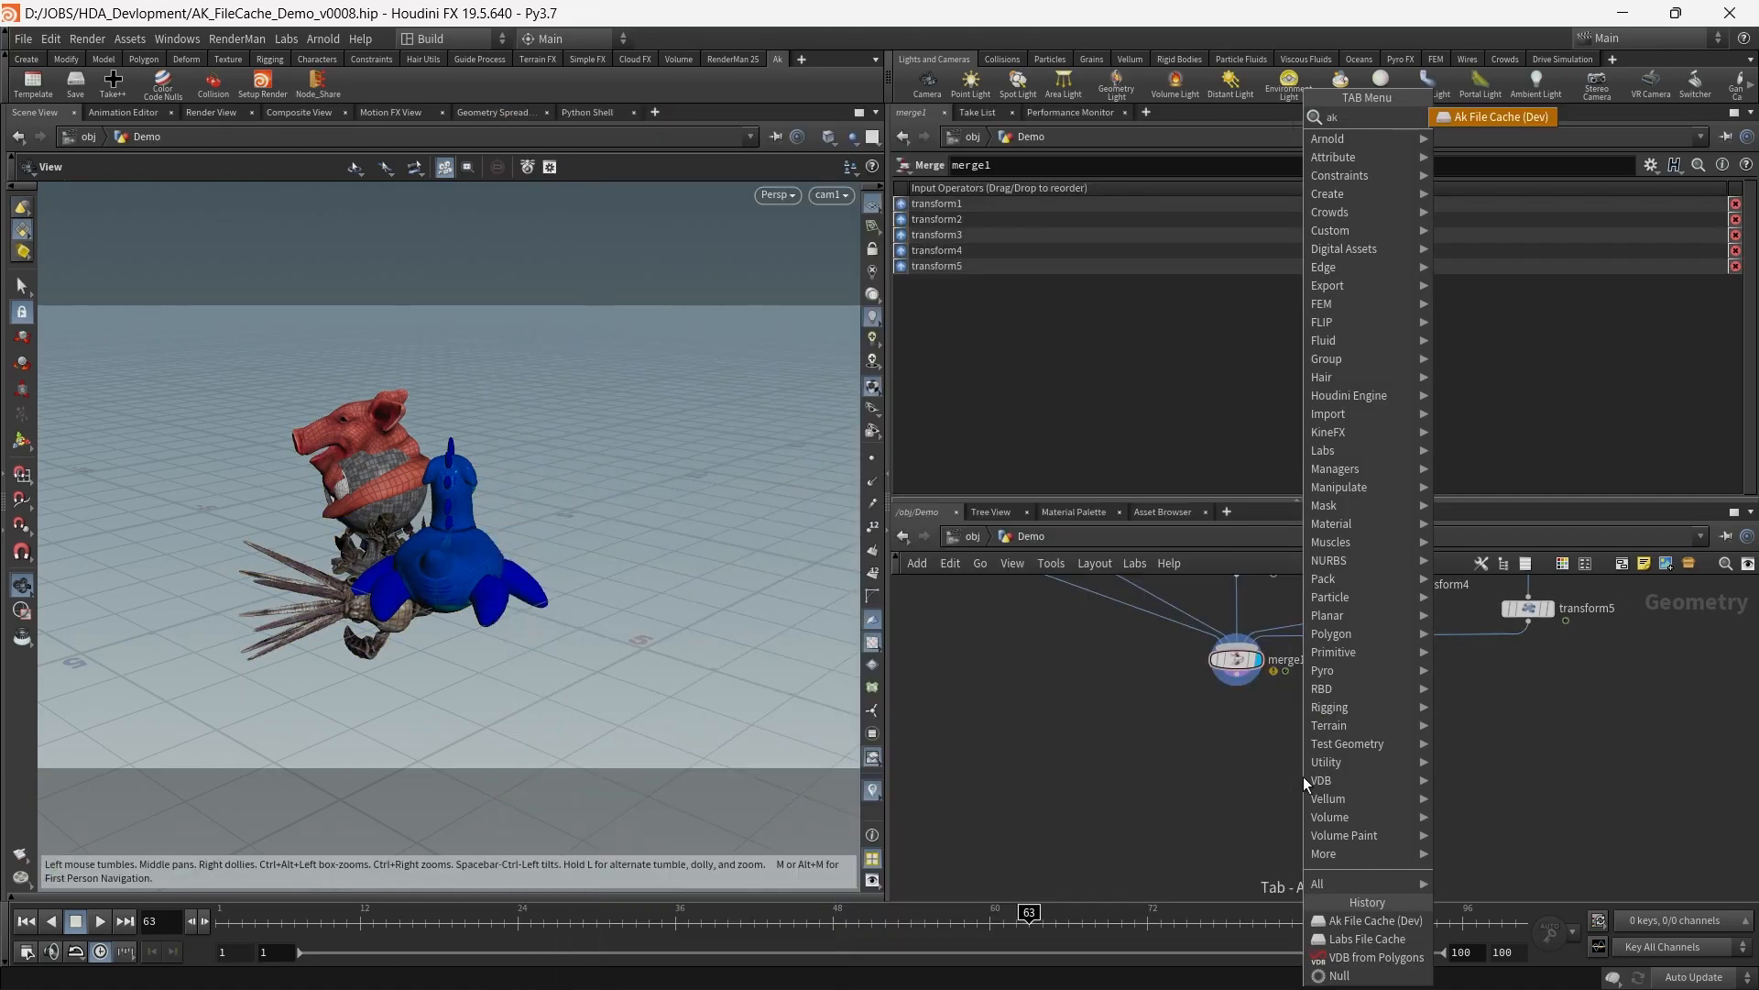
pyautogui.press('Return')
pyautogui.click(1239, 714)
pyautogui.moveTo(1244, 722); pyautogui.dragTo(1244, 809)
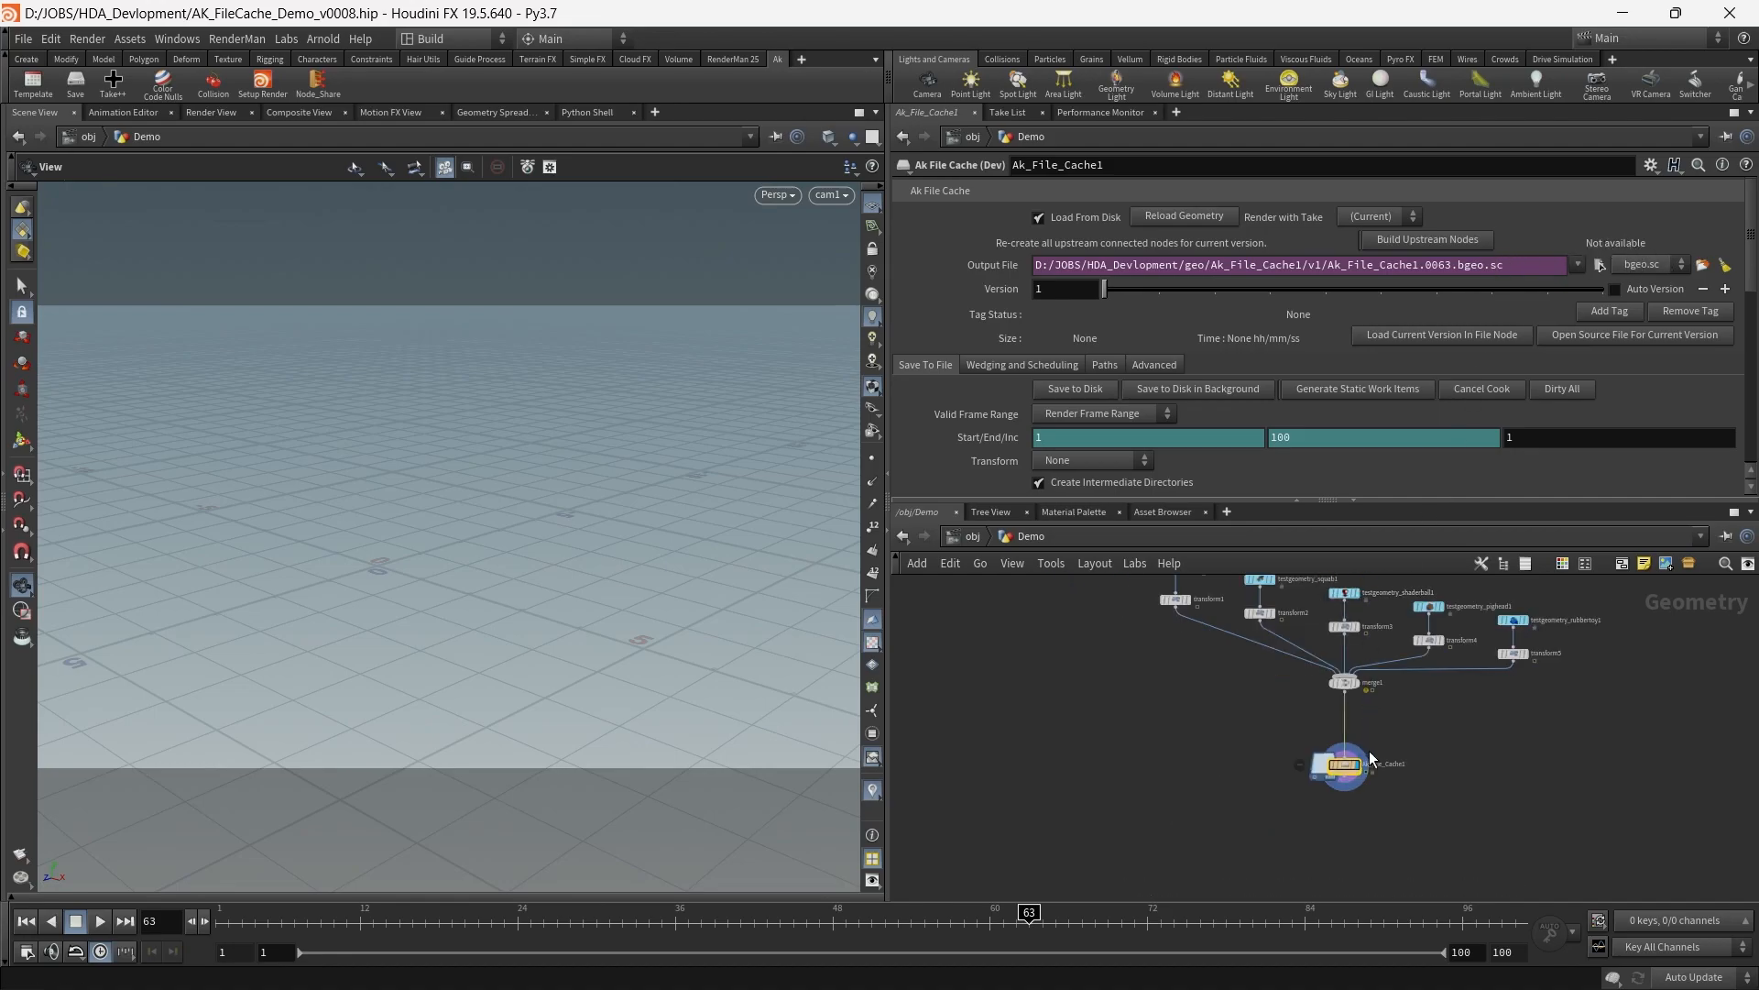
# Review the test geometry, transform and merge nodes upstream, and reselect the Ak_File_Cache1 node
pyautogui.moveTo(1422, 747); pyautogui.dragTo(1379, 788, button='middle')
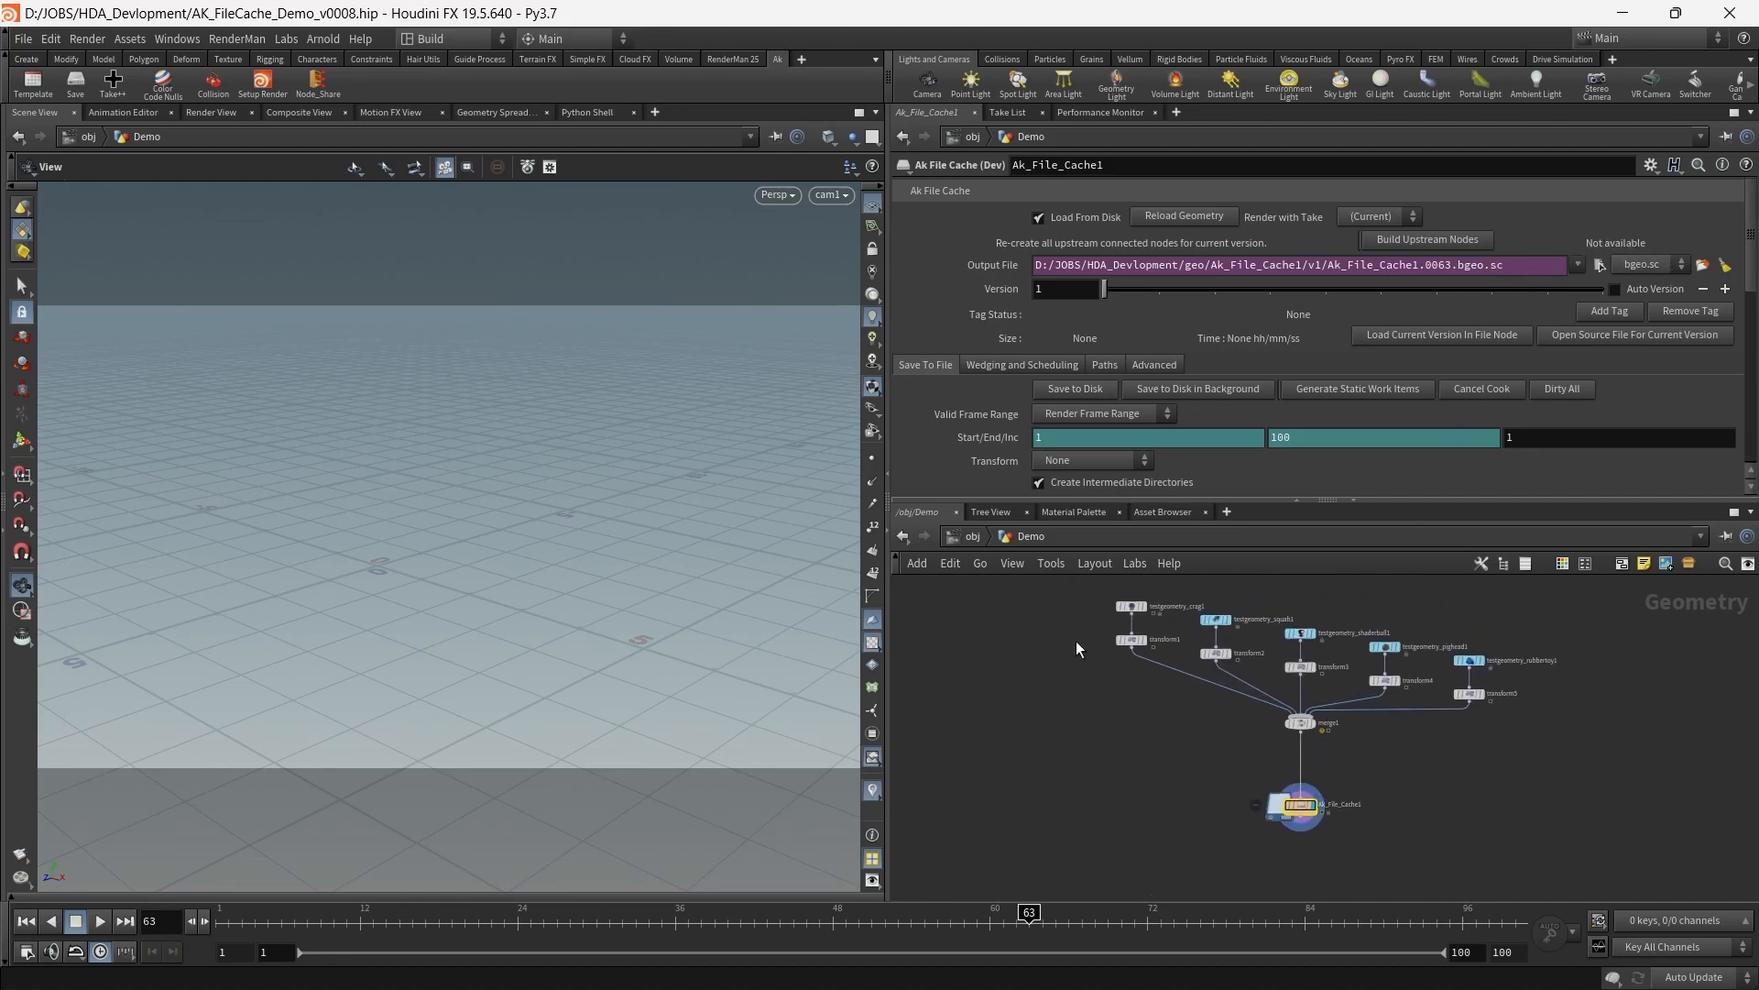
pyautogui.moveTo(1063, 590); pyautogui.dragTo(1553, 725)
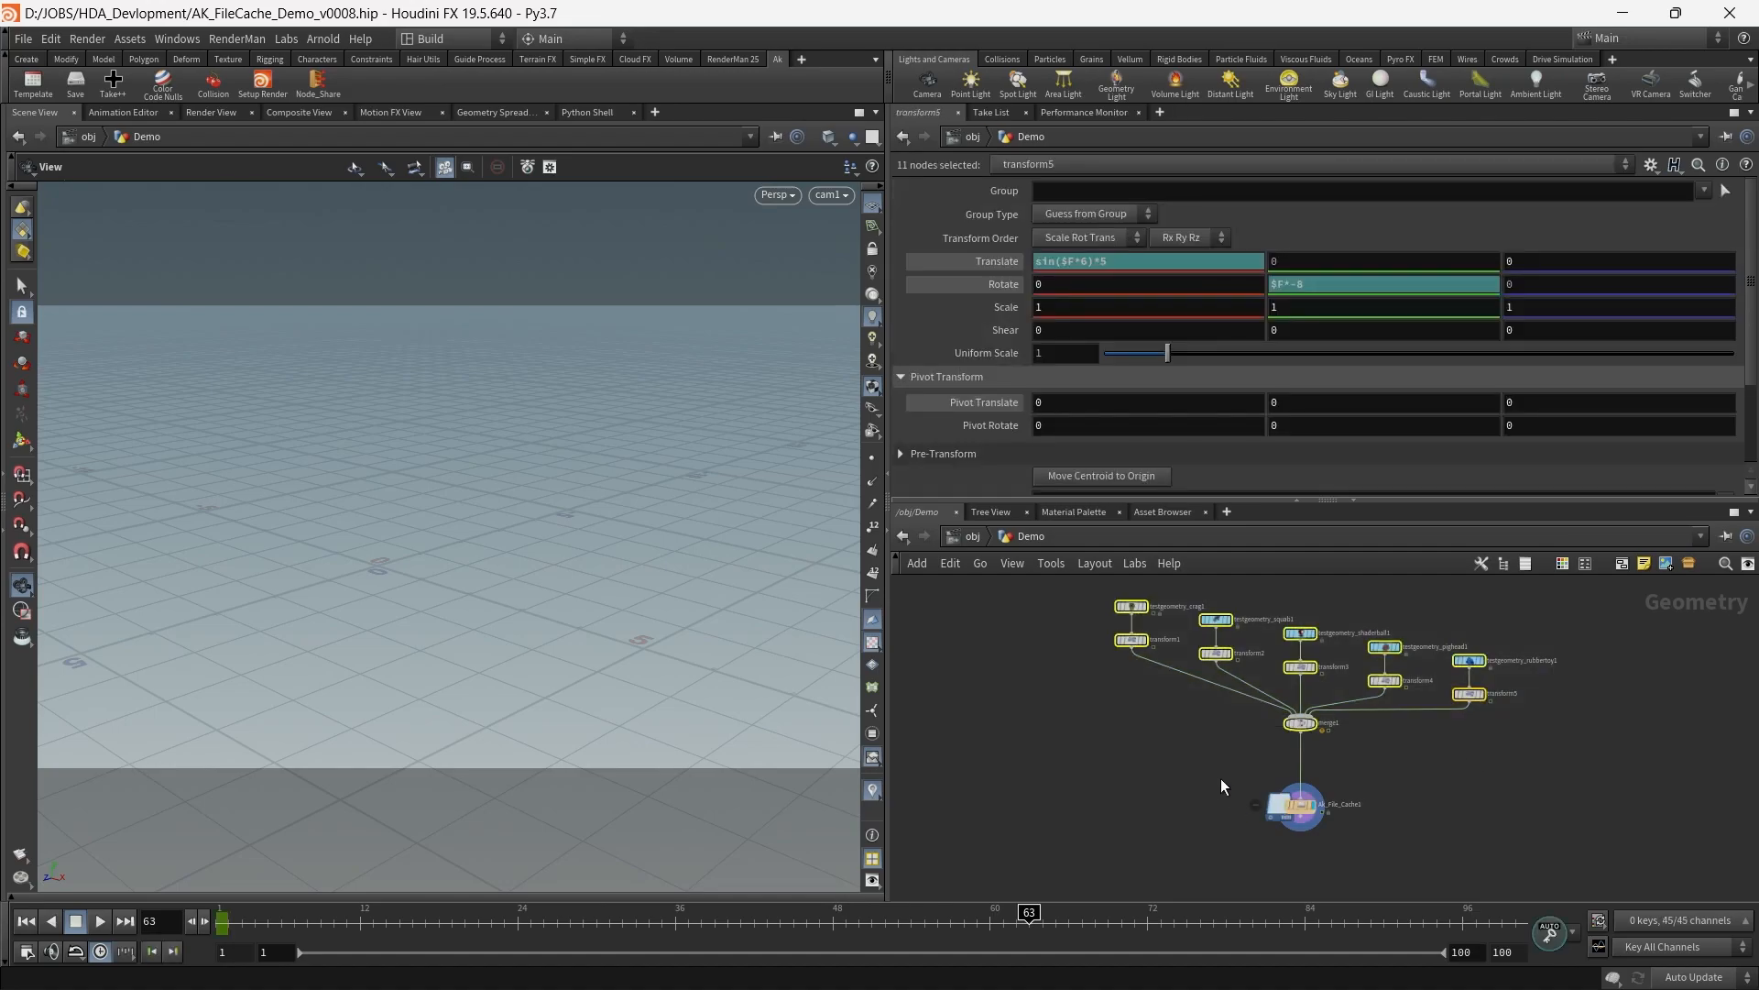
pyautogui.moveTo(1220, 778); pyautogui.dragTo(1454, 785)
pyautogui.moveTo(1338, 811); pyautogui.dragTo(1345, 762, button='middle')
pyautogui.scroll(3, 1213, 735)
pyautogui.moveTo(1214, 734); pyautogui.dragTo(1582, 812)
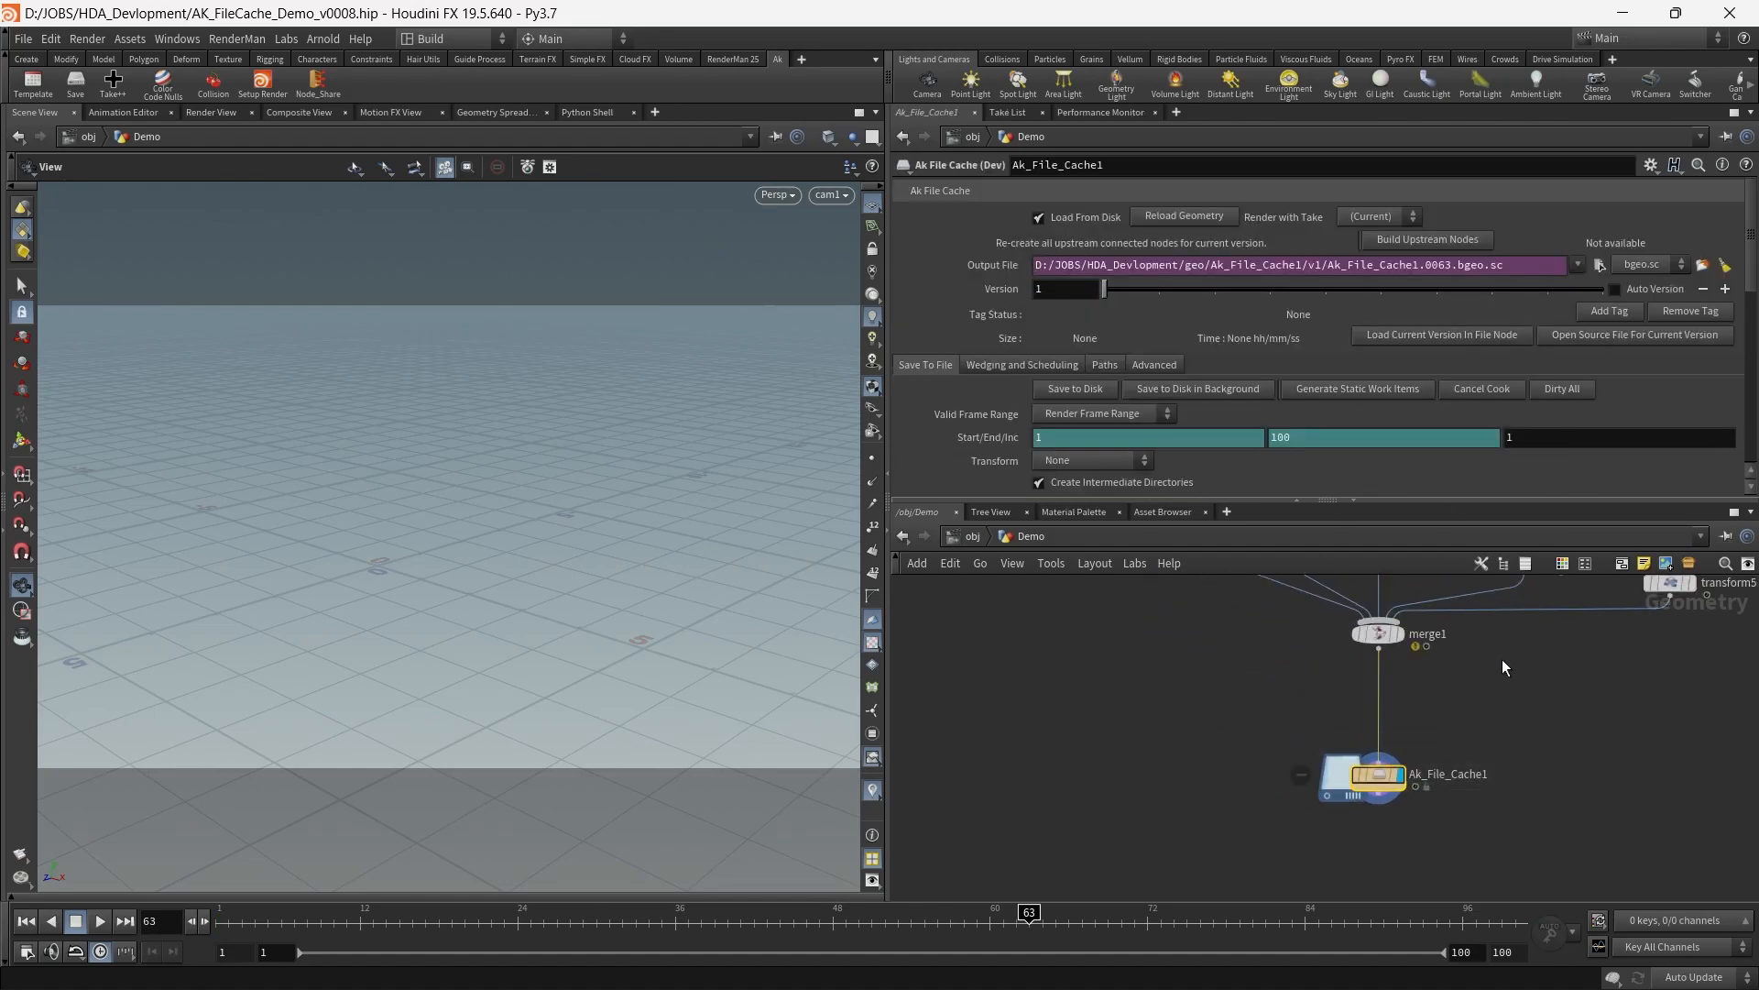
pyautogui.moveTo(1500, 711); pyautogui.dragTo(1427, 702, button='middle')
# Review the cache node's output file path, file format choices and version deletion dialog, leaving everything unchanged
pyautogui.moveTo(1549, 266); pyautogui.dragTo(959, 273)
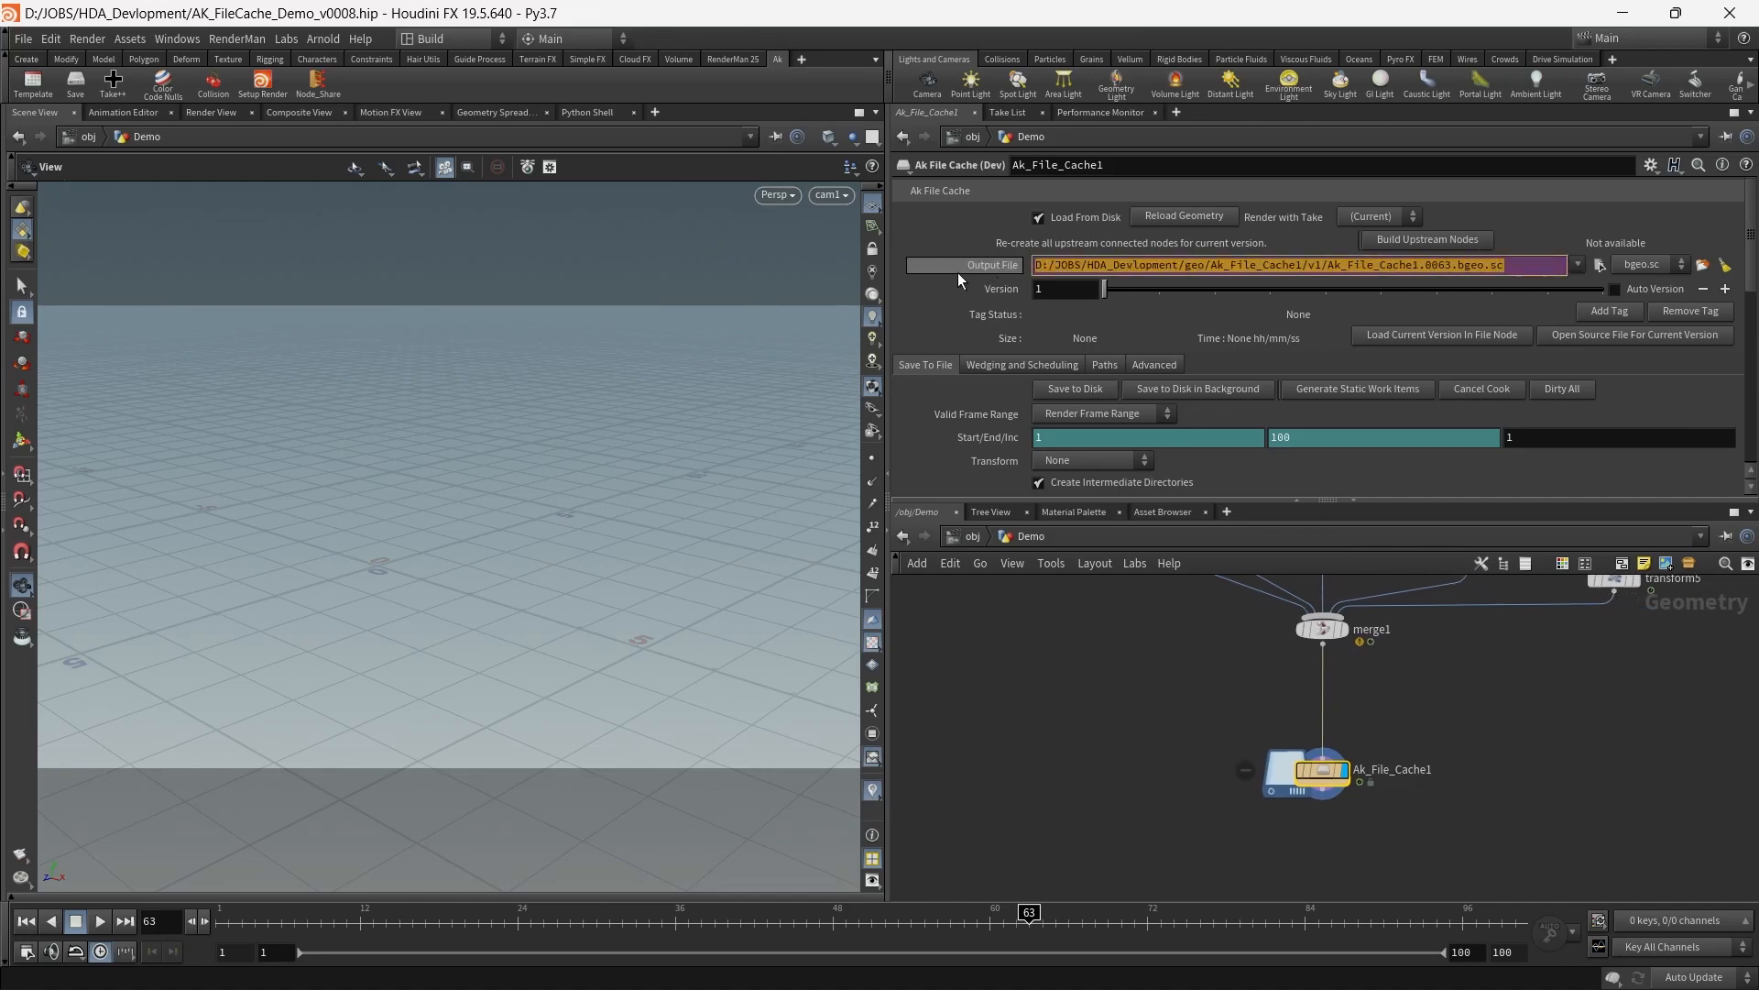
pyautogui.click(1527, 272)
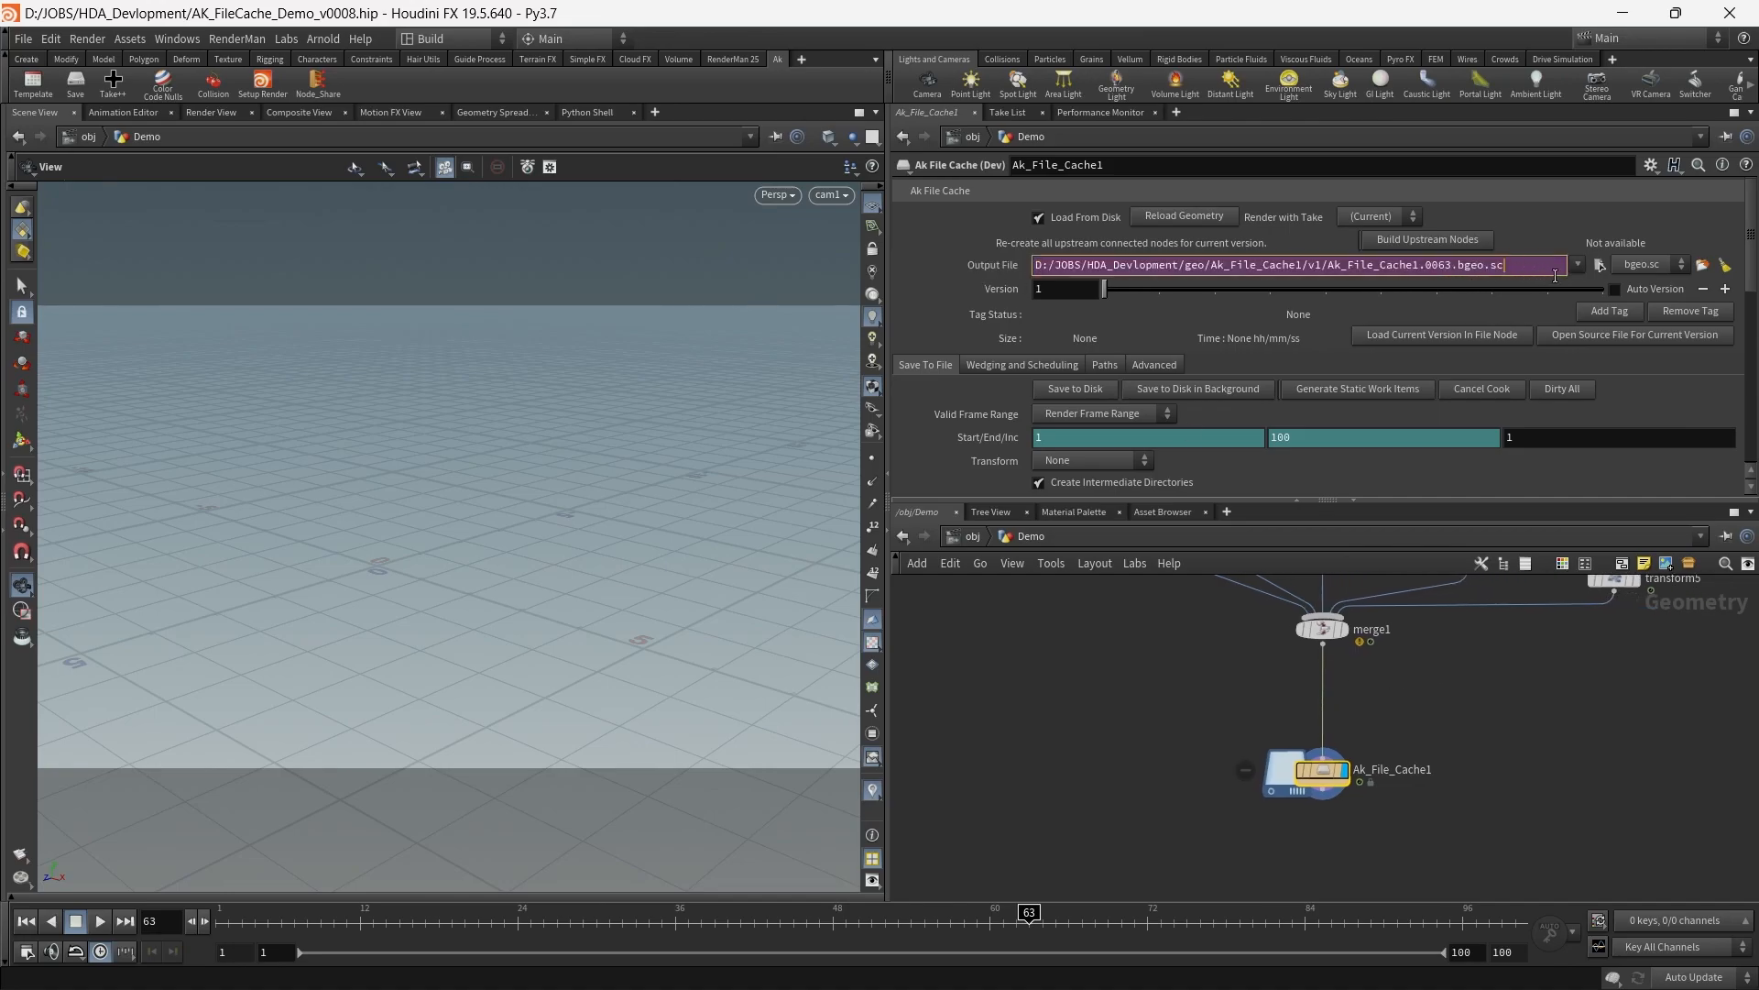
pyautogui.click(1657, 266)
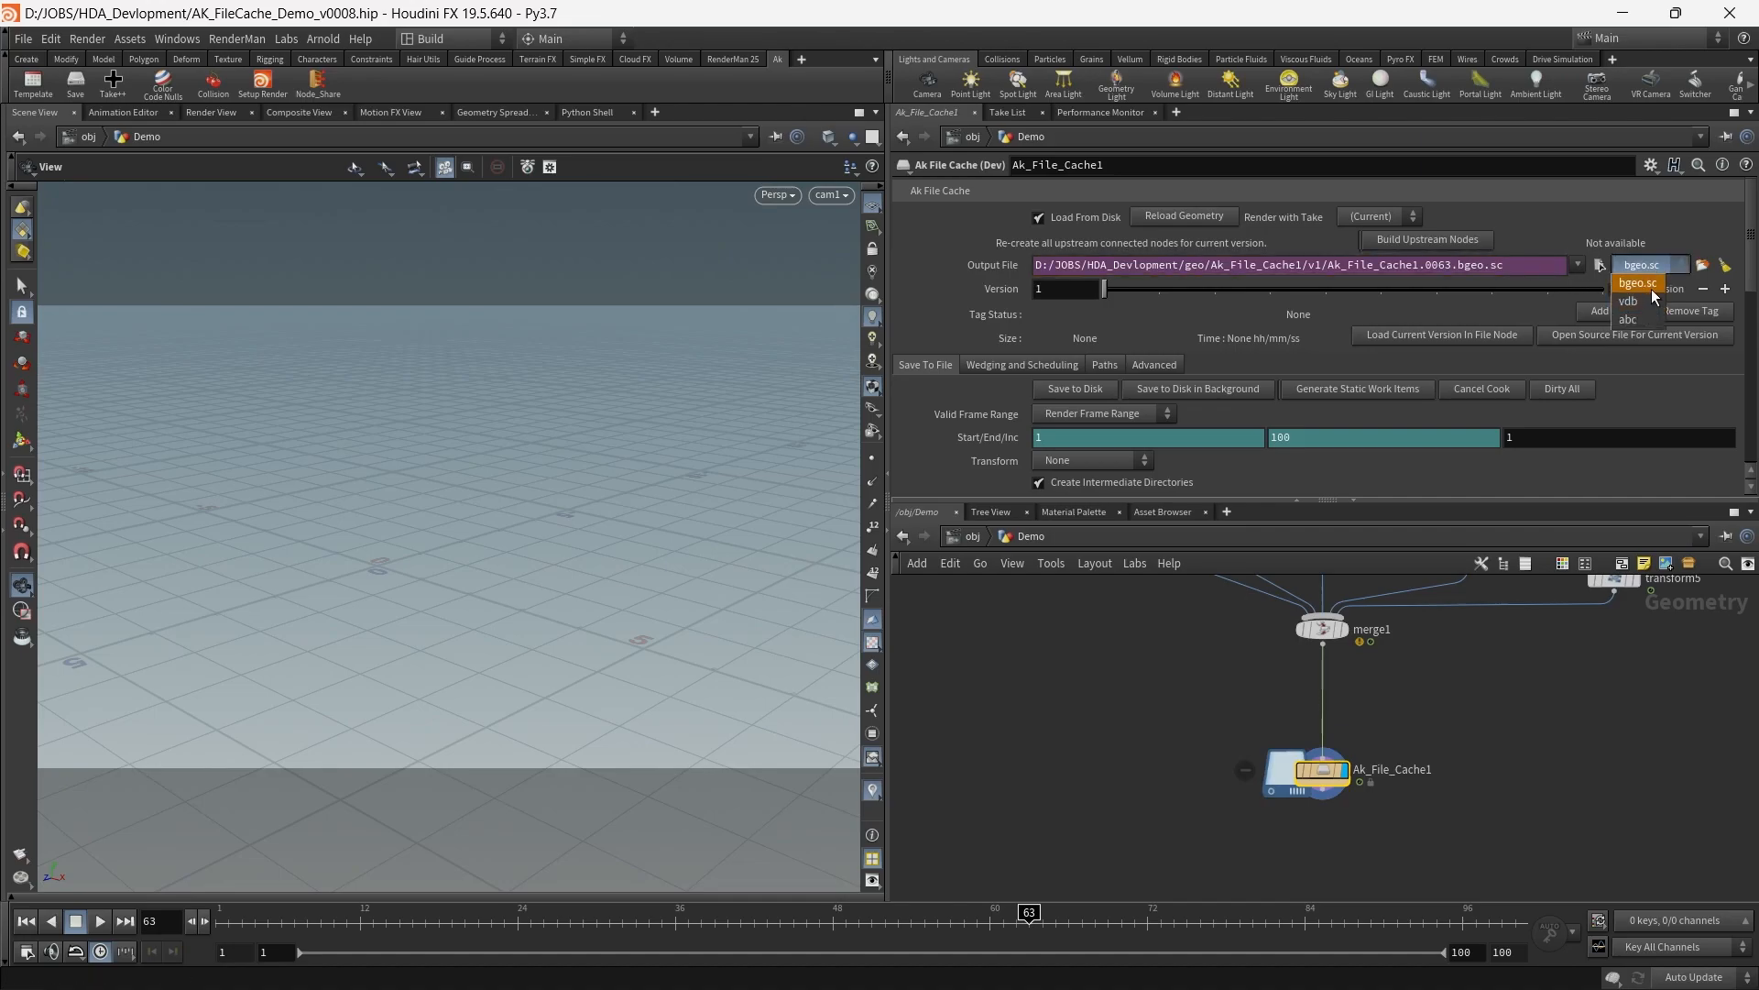
pyautogui.click(1694, 260)
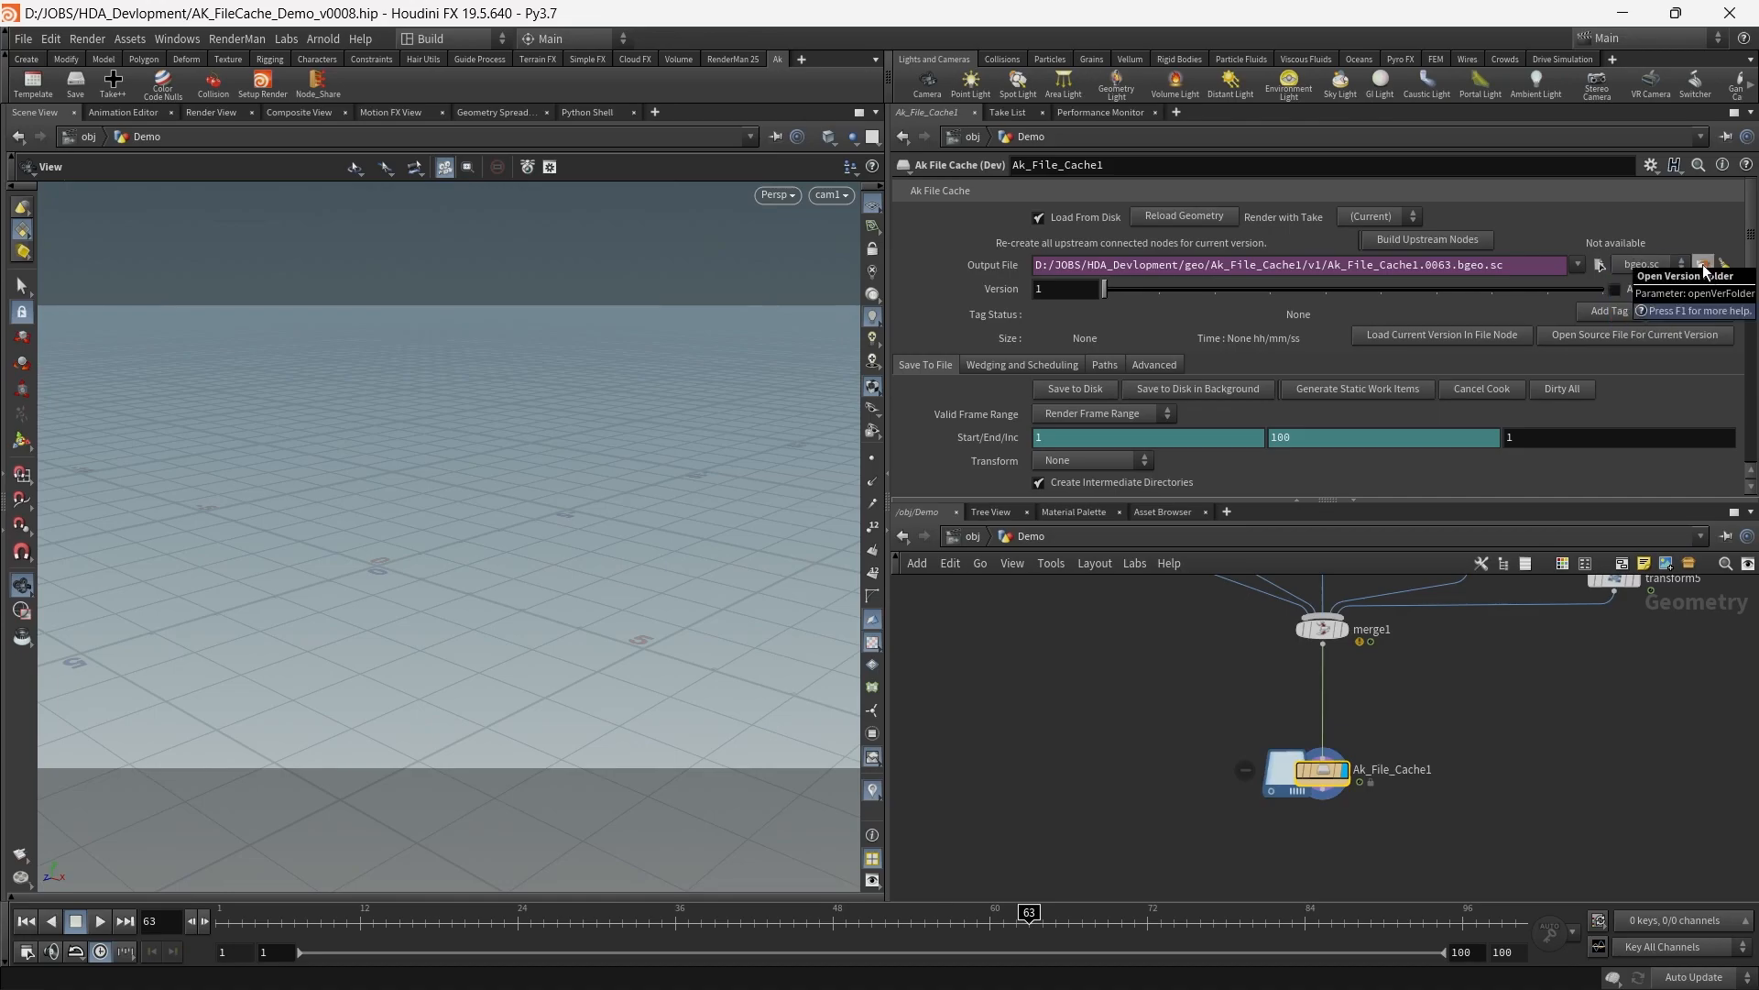
pyautogui.click(1725, 265)
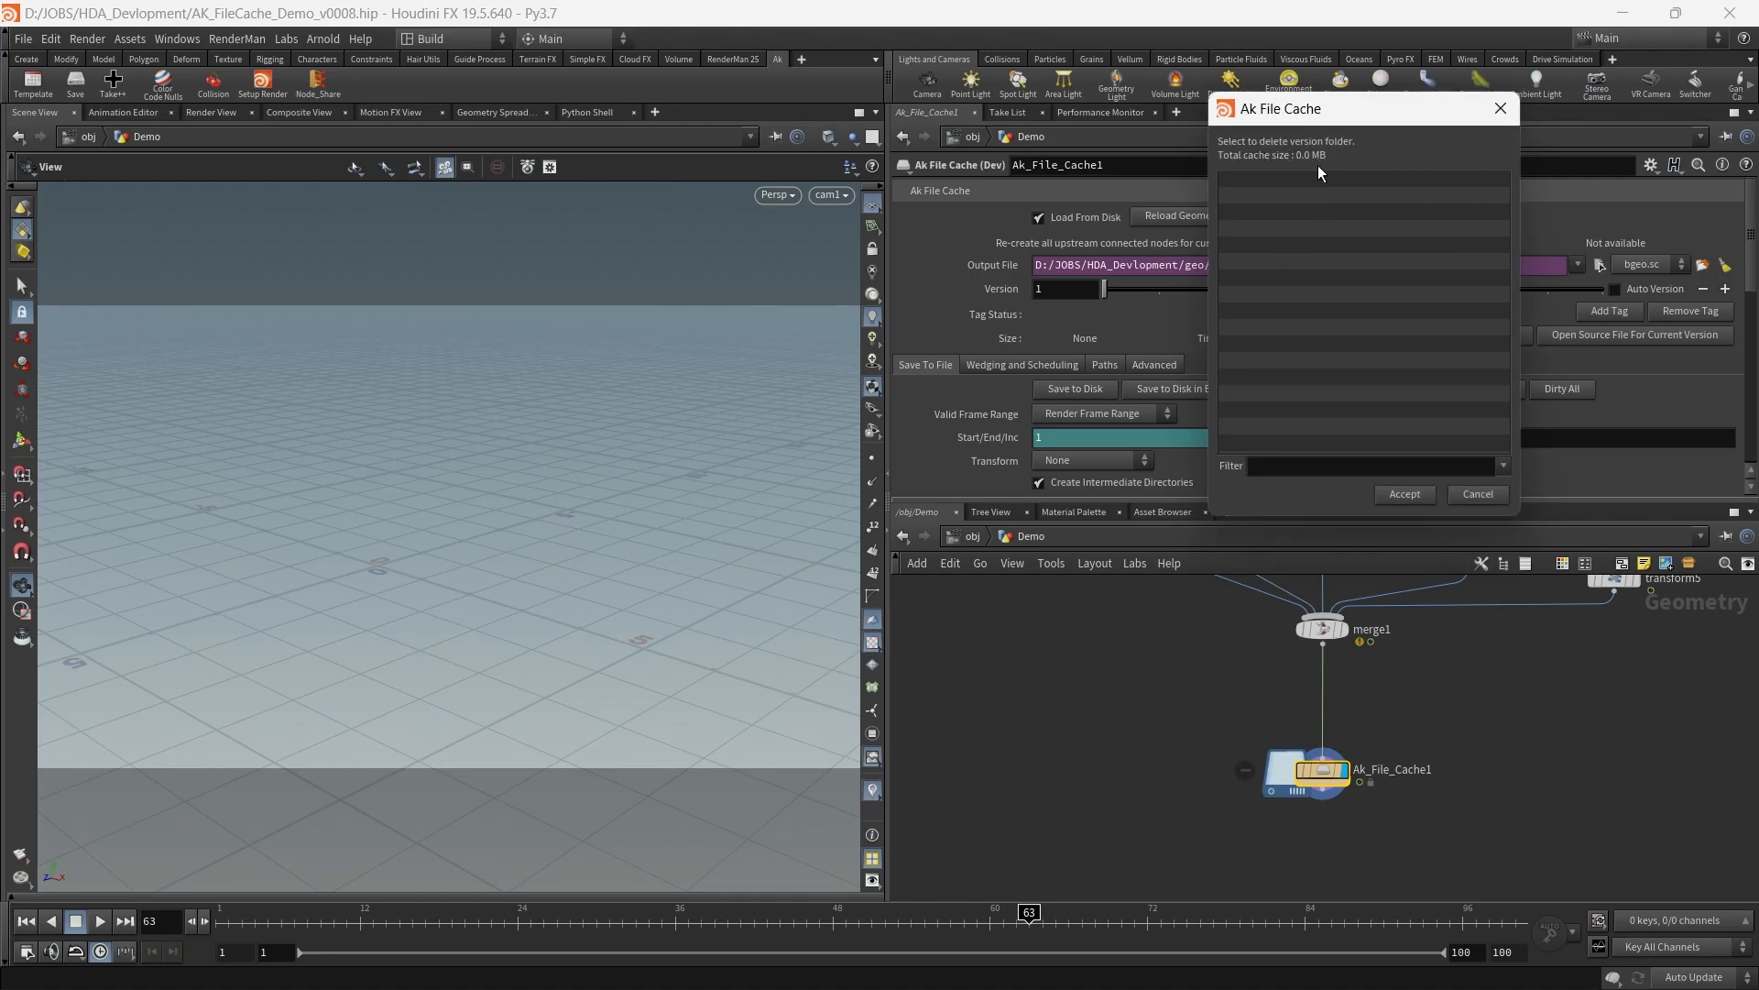
pyautogui.click(1476, 495)
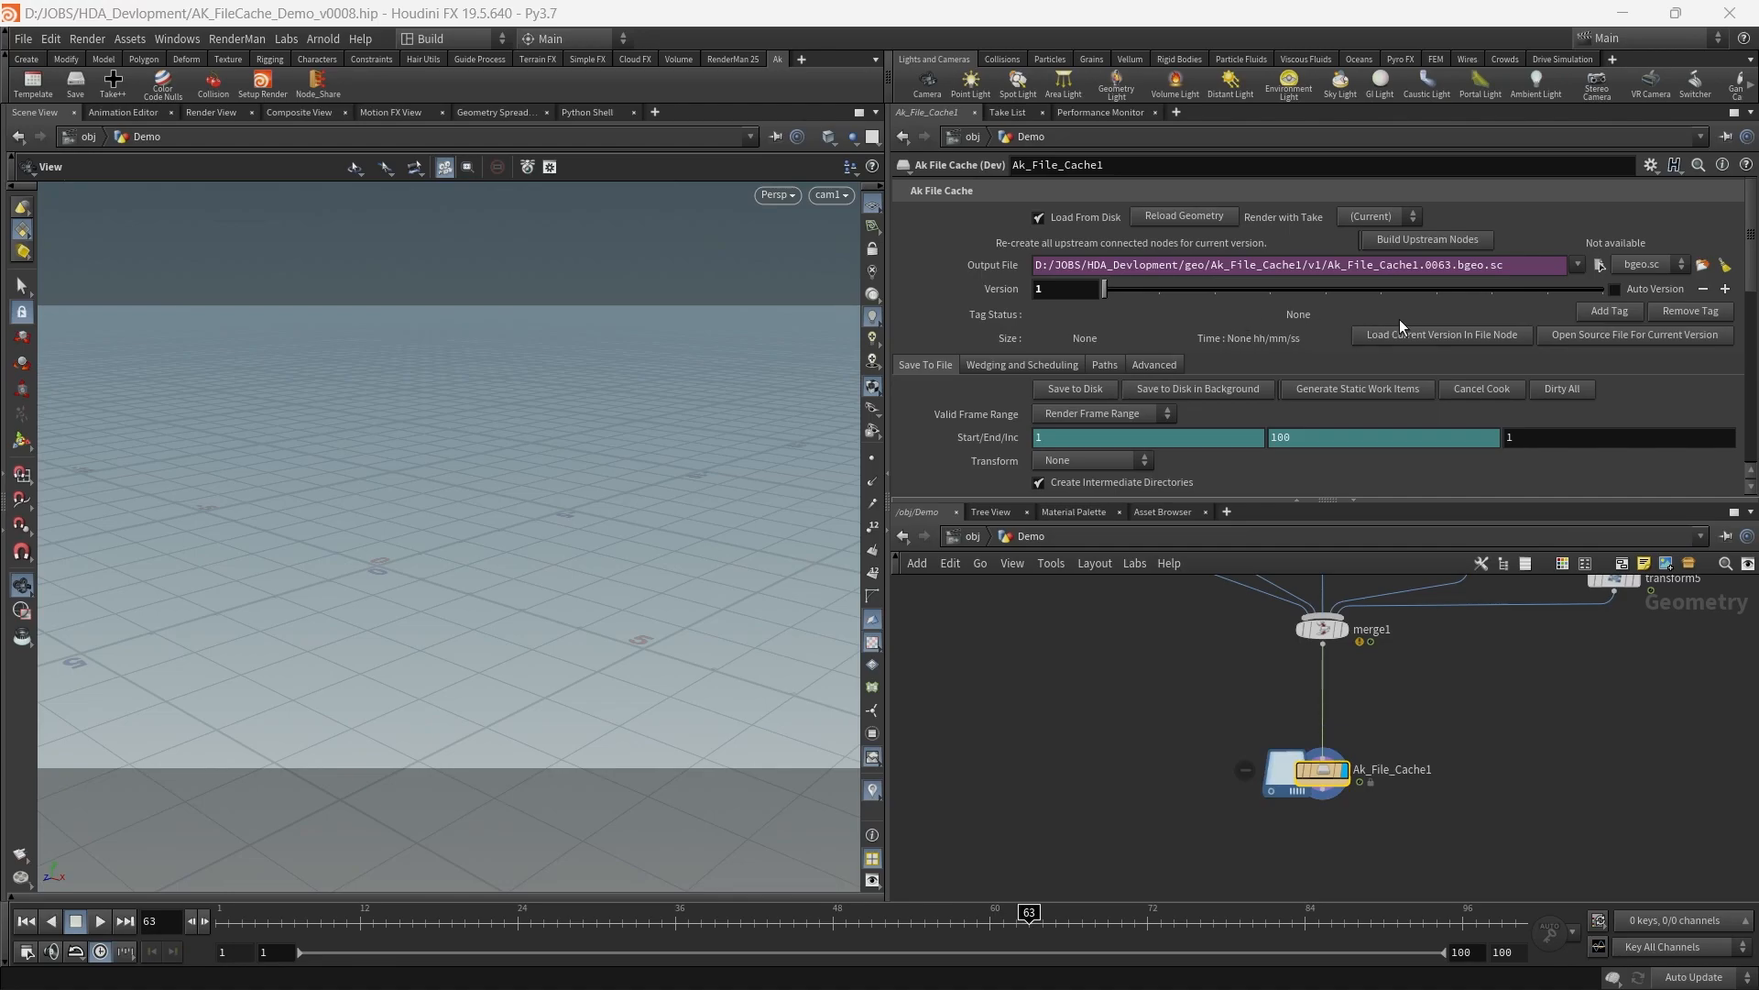
# Open the tag comment prompt for the current cache version and close it without entering a comment
pyautogui.click(1621, 316)
pyautogui.moveTo(1551, 259); pyautogui.dragTo(1335, 278)
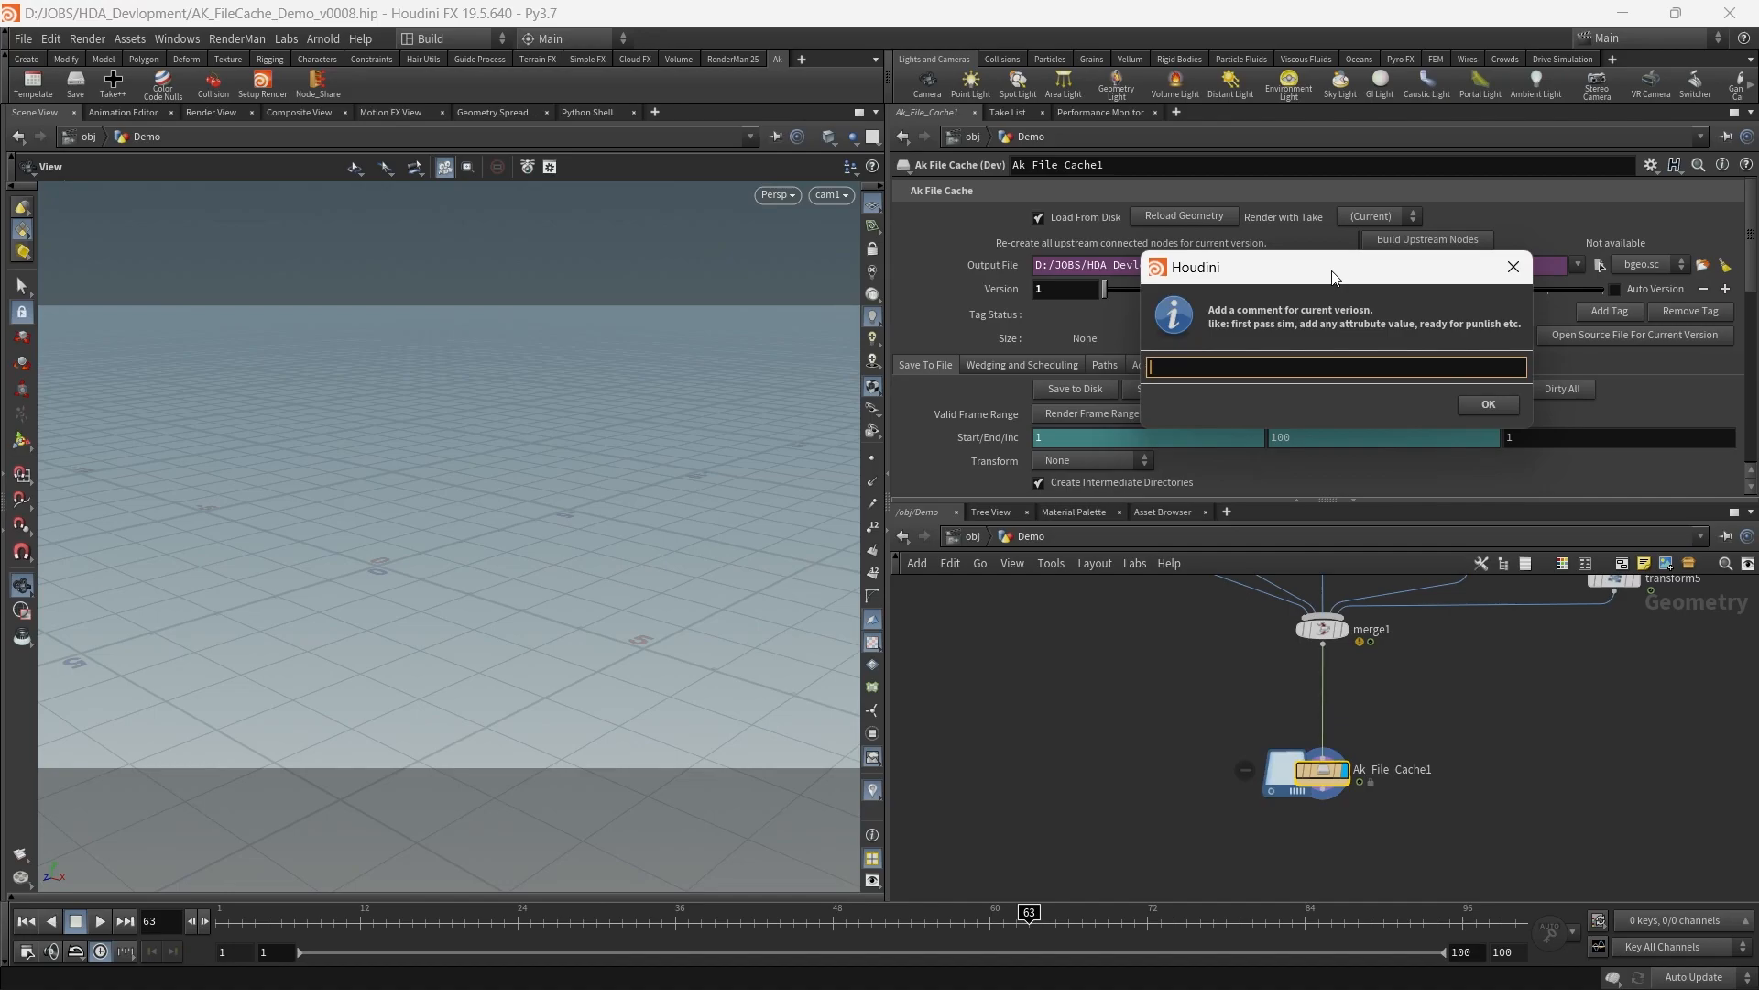
pyautogui.moveTo(1333, 276); pyautogui.dragTo(1277, 332)
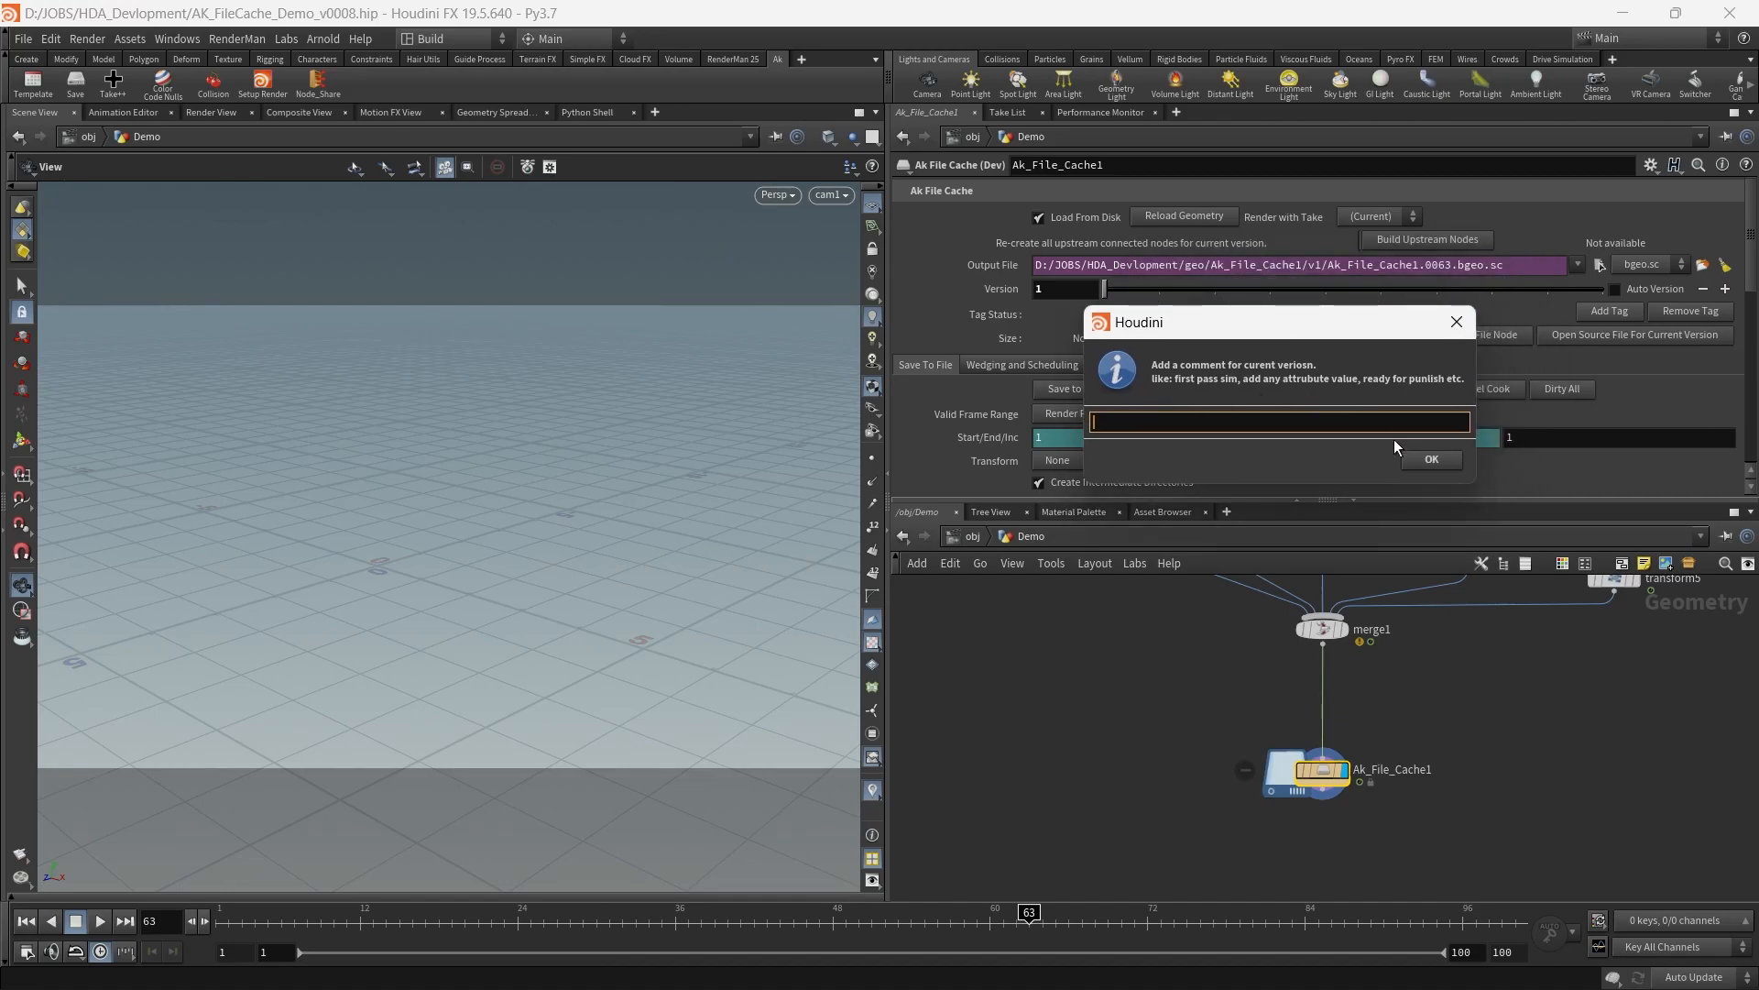
pyautogui.click(1431, 459)
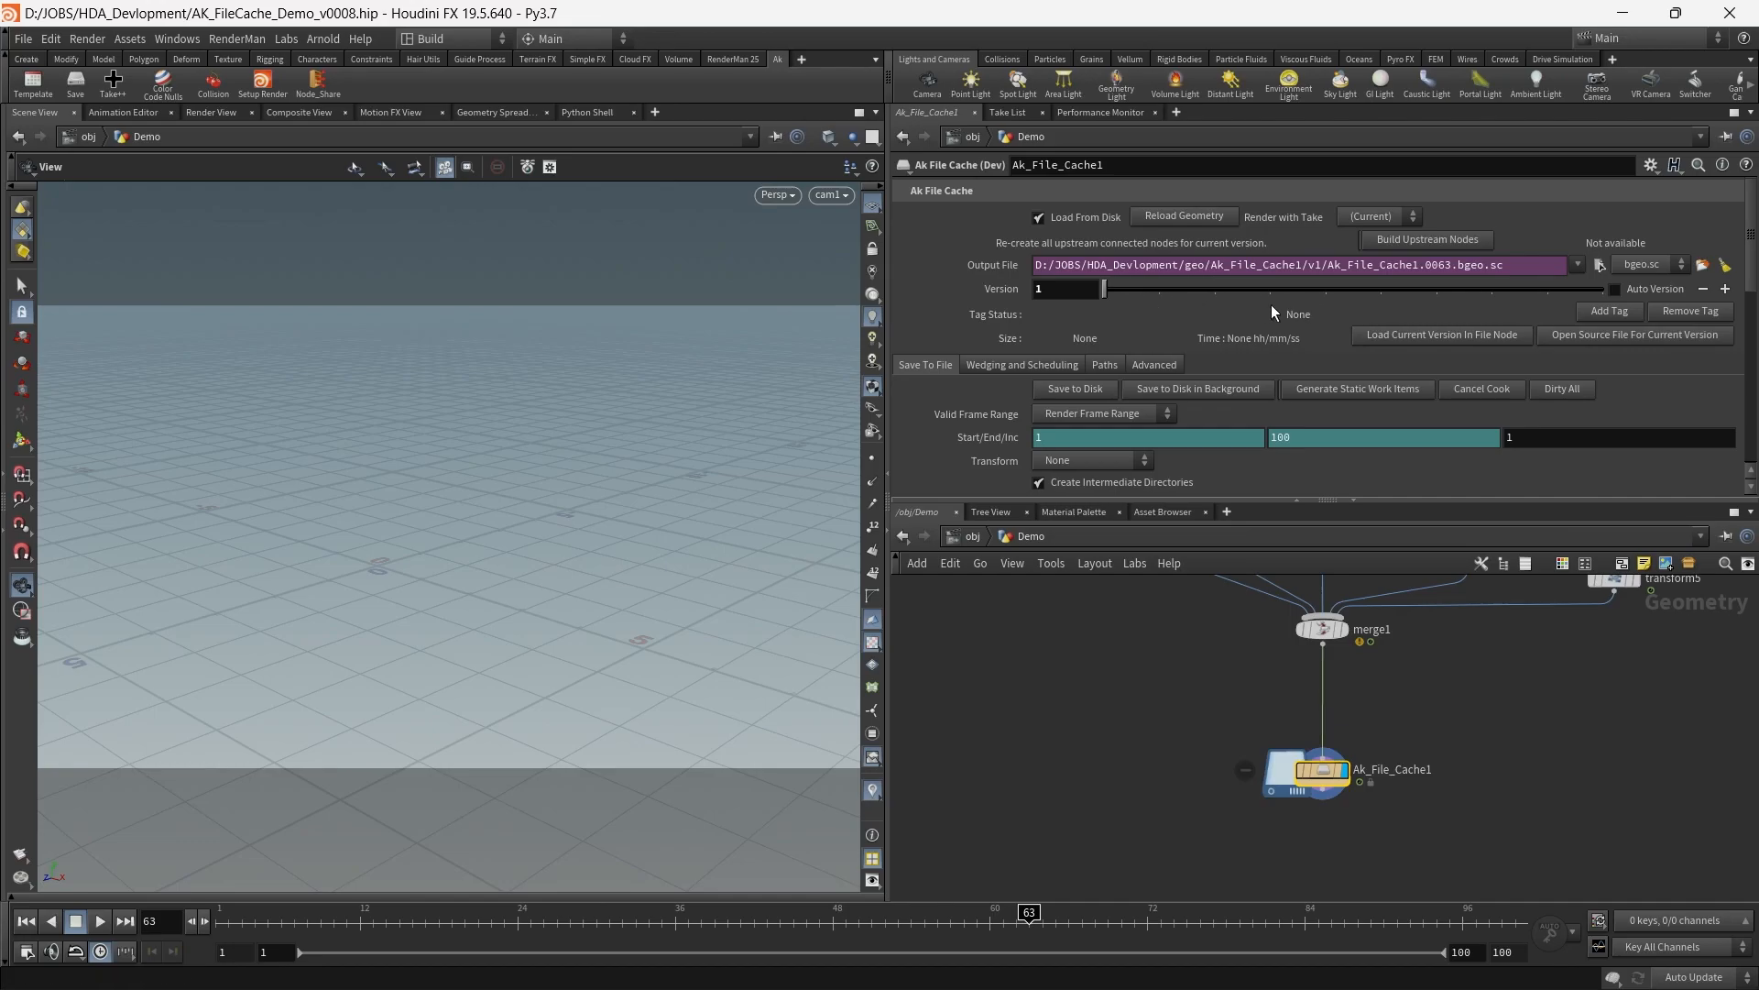
# Examine the Attribute Clean Up section's options for deleting attributes, casting attributes and deleting groups, and collapse the section
pyautogui.scroll(-3, 998, 363)
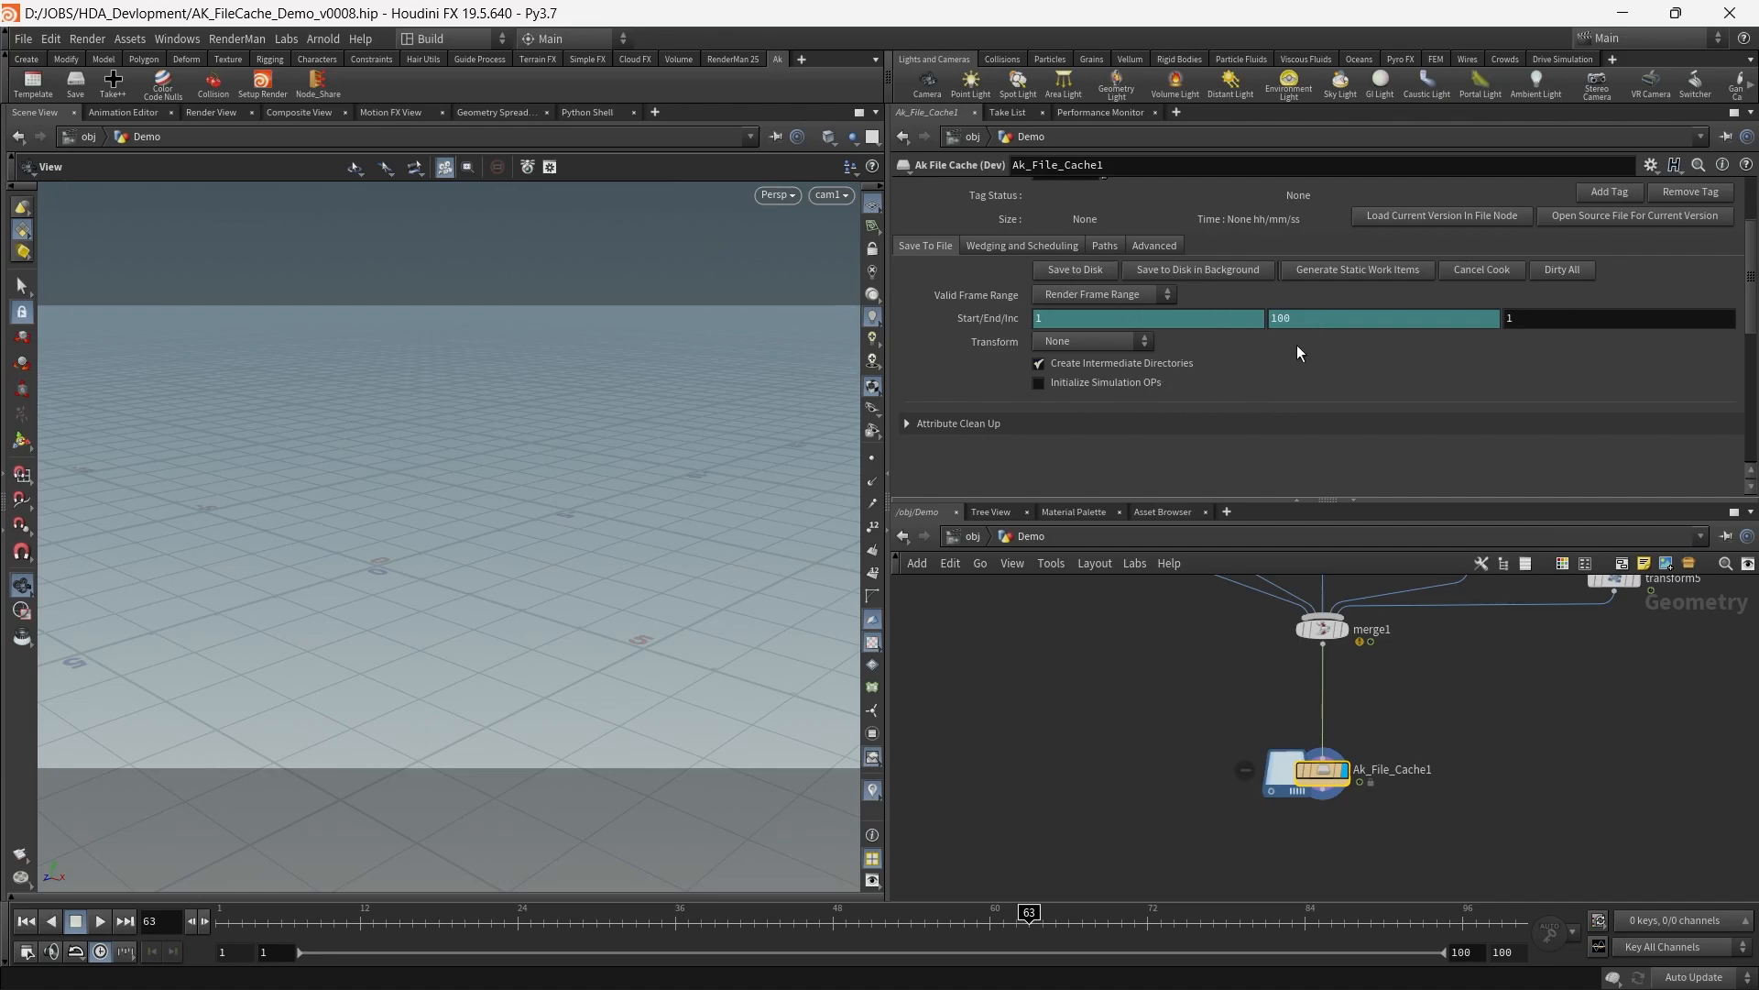
pyautogui.click(953, 425)
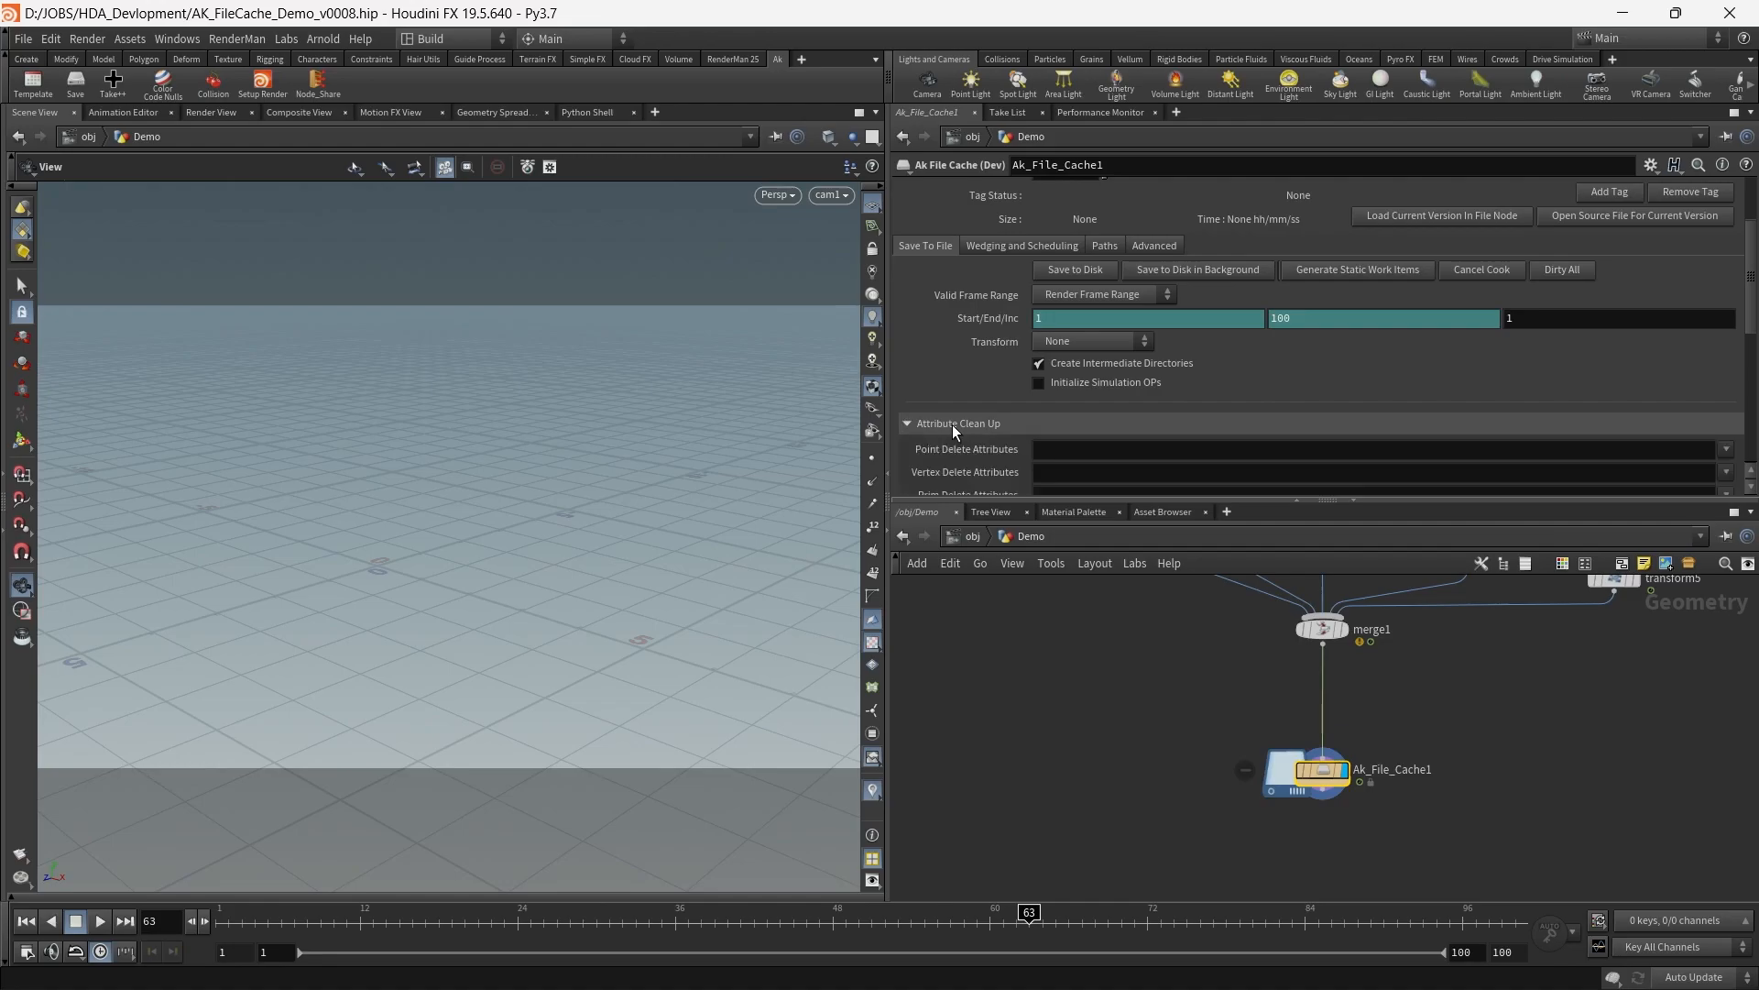
pyautogui.scroll(-3, 953, 425)
pyautogui.scroll(-2, 953, 425)
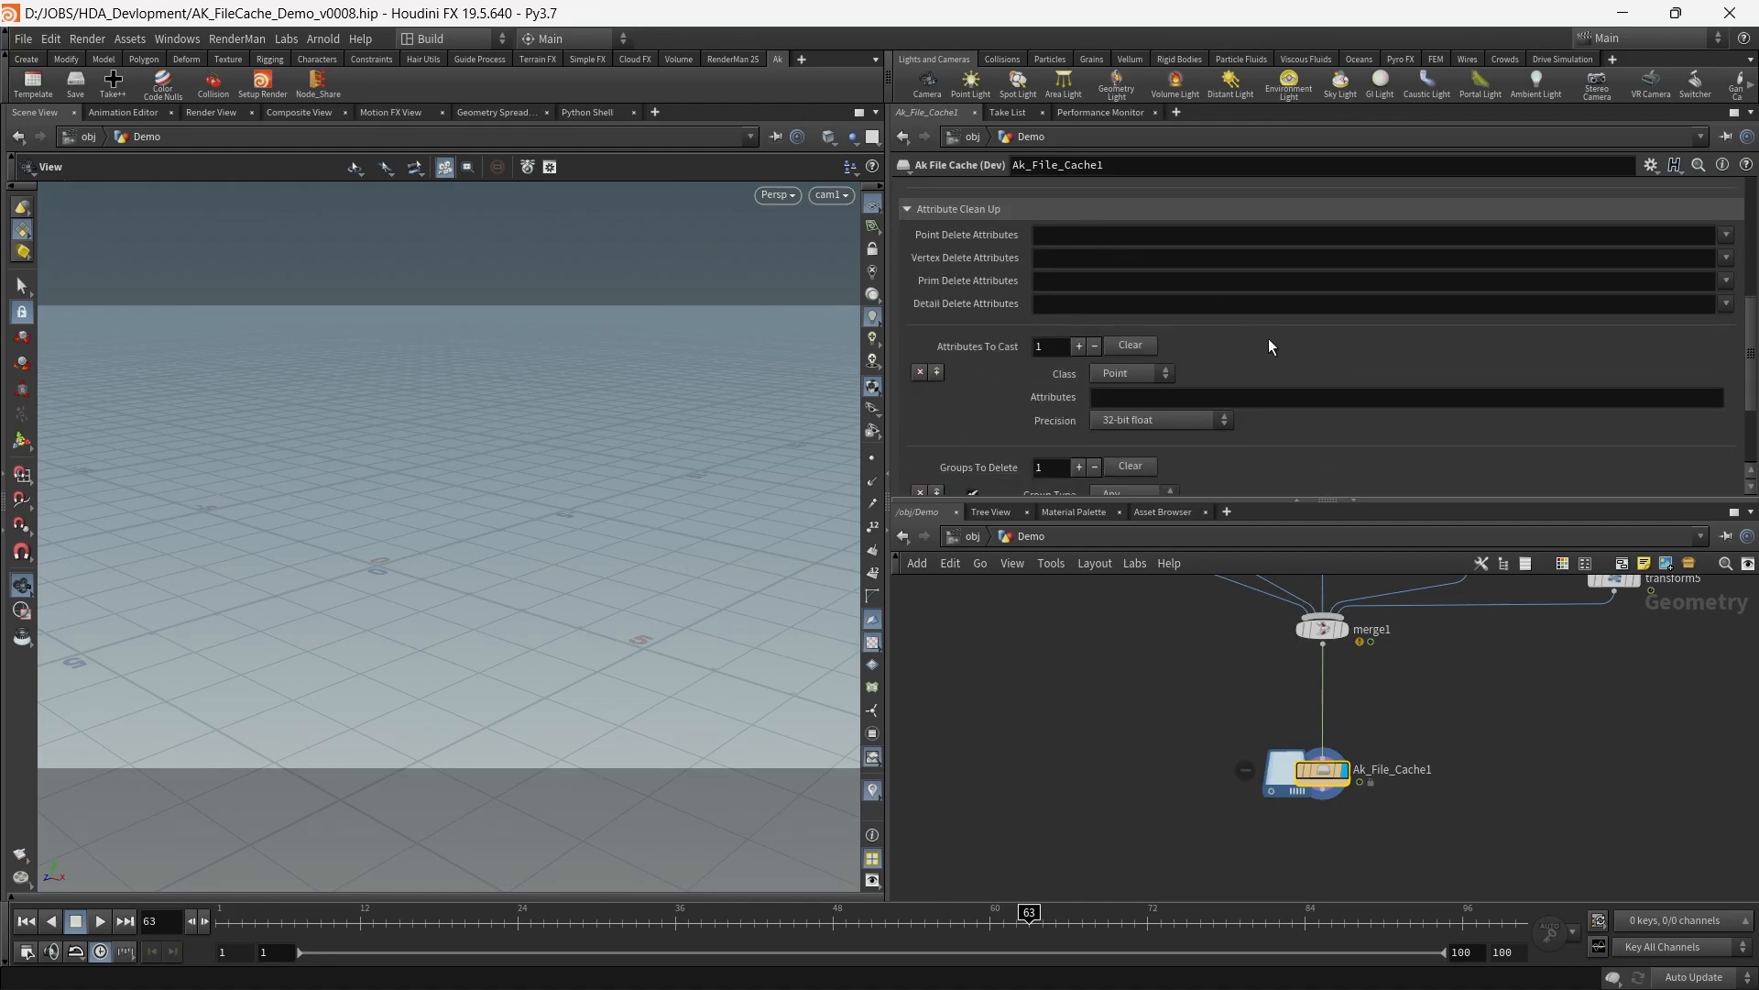
pyautogui.scroll(-1, 1269, 344)
pyautogui.click(1327, 351)
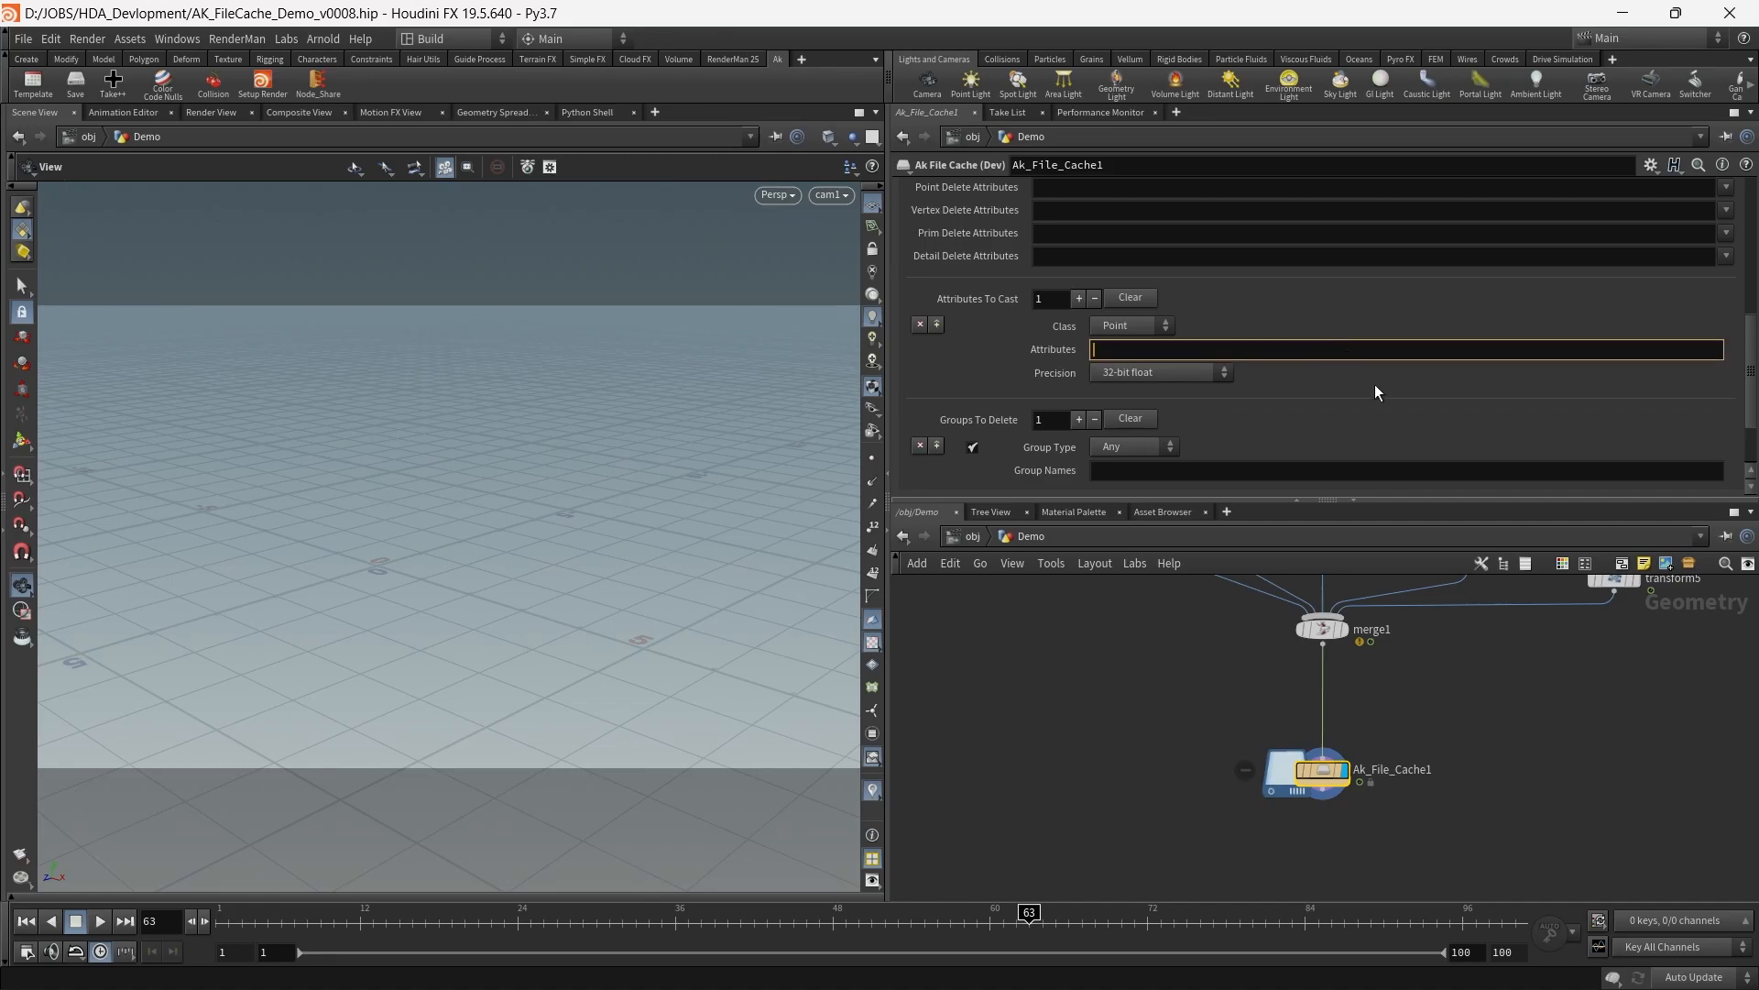
pyautogui.scroll(-1, 1374, 393)
pyautogui.click(1353, 422)
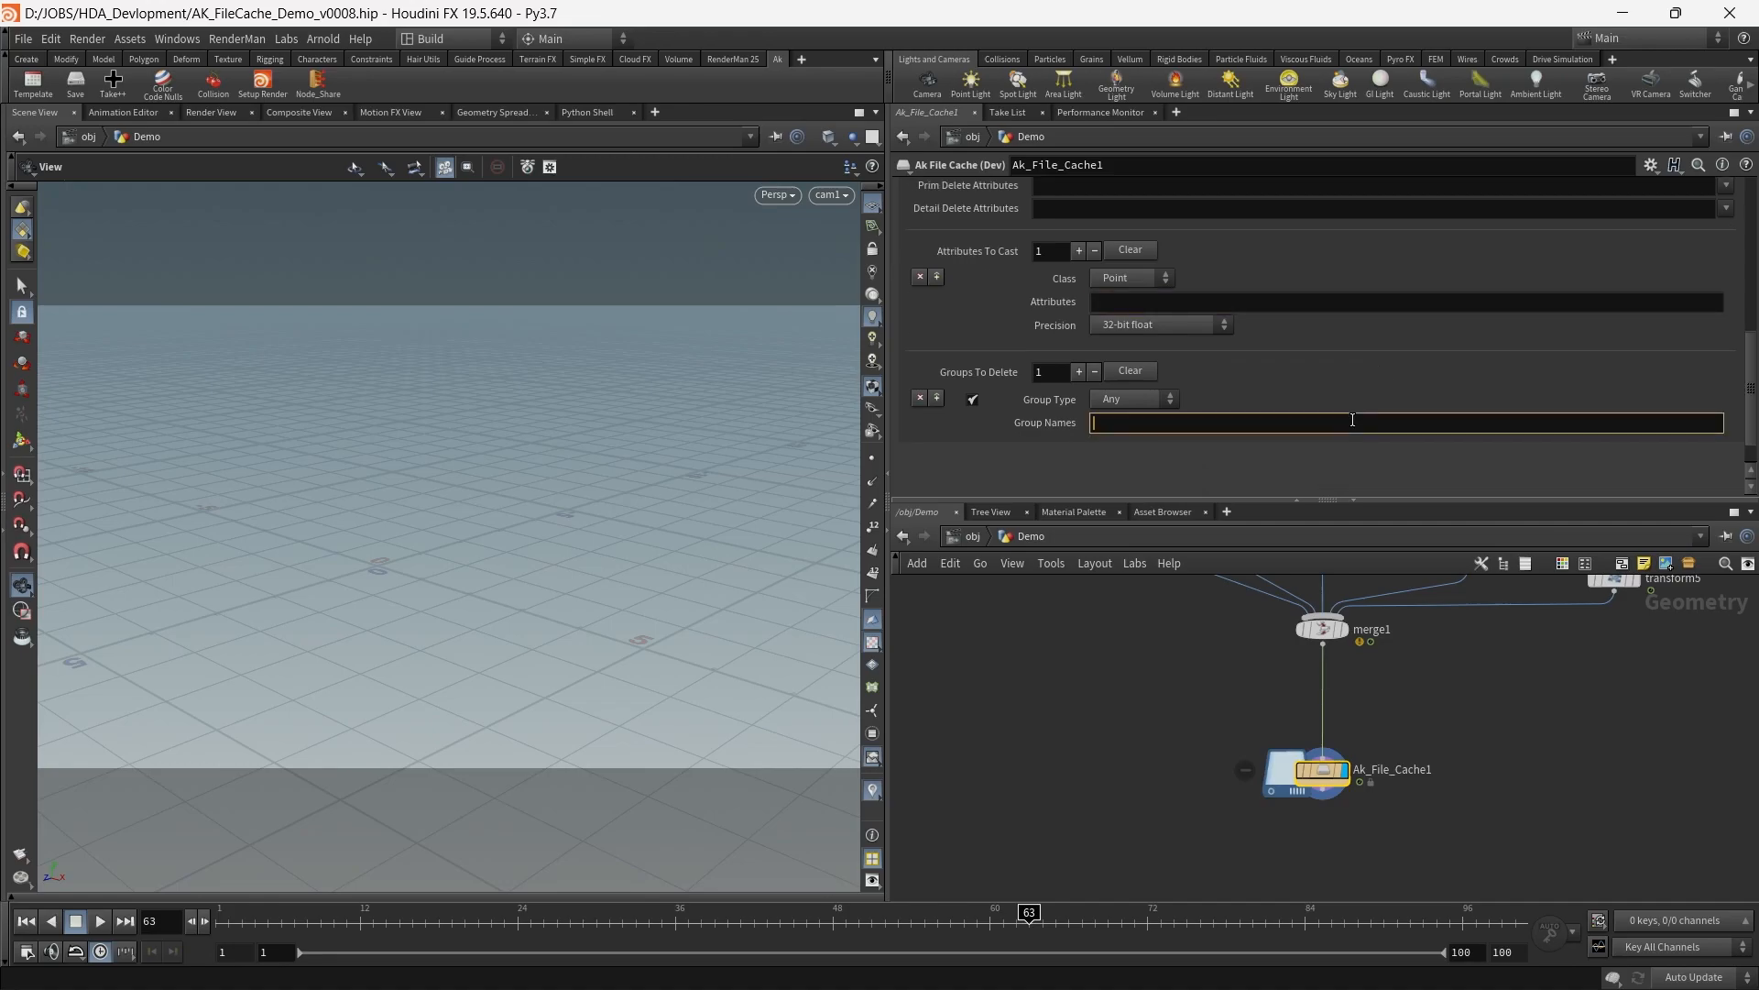
pyautogui.scroll(5, 1340, 380)
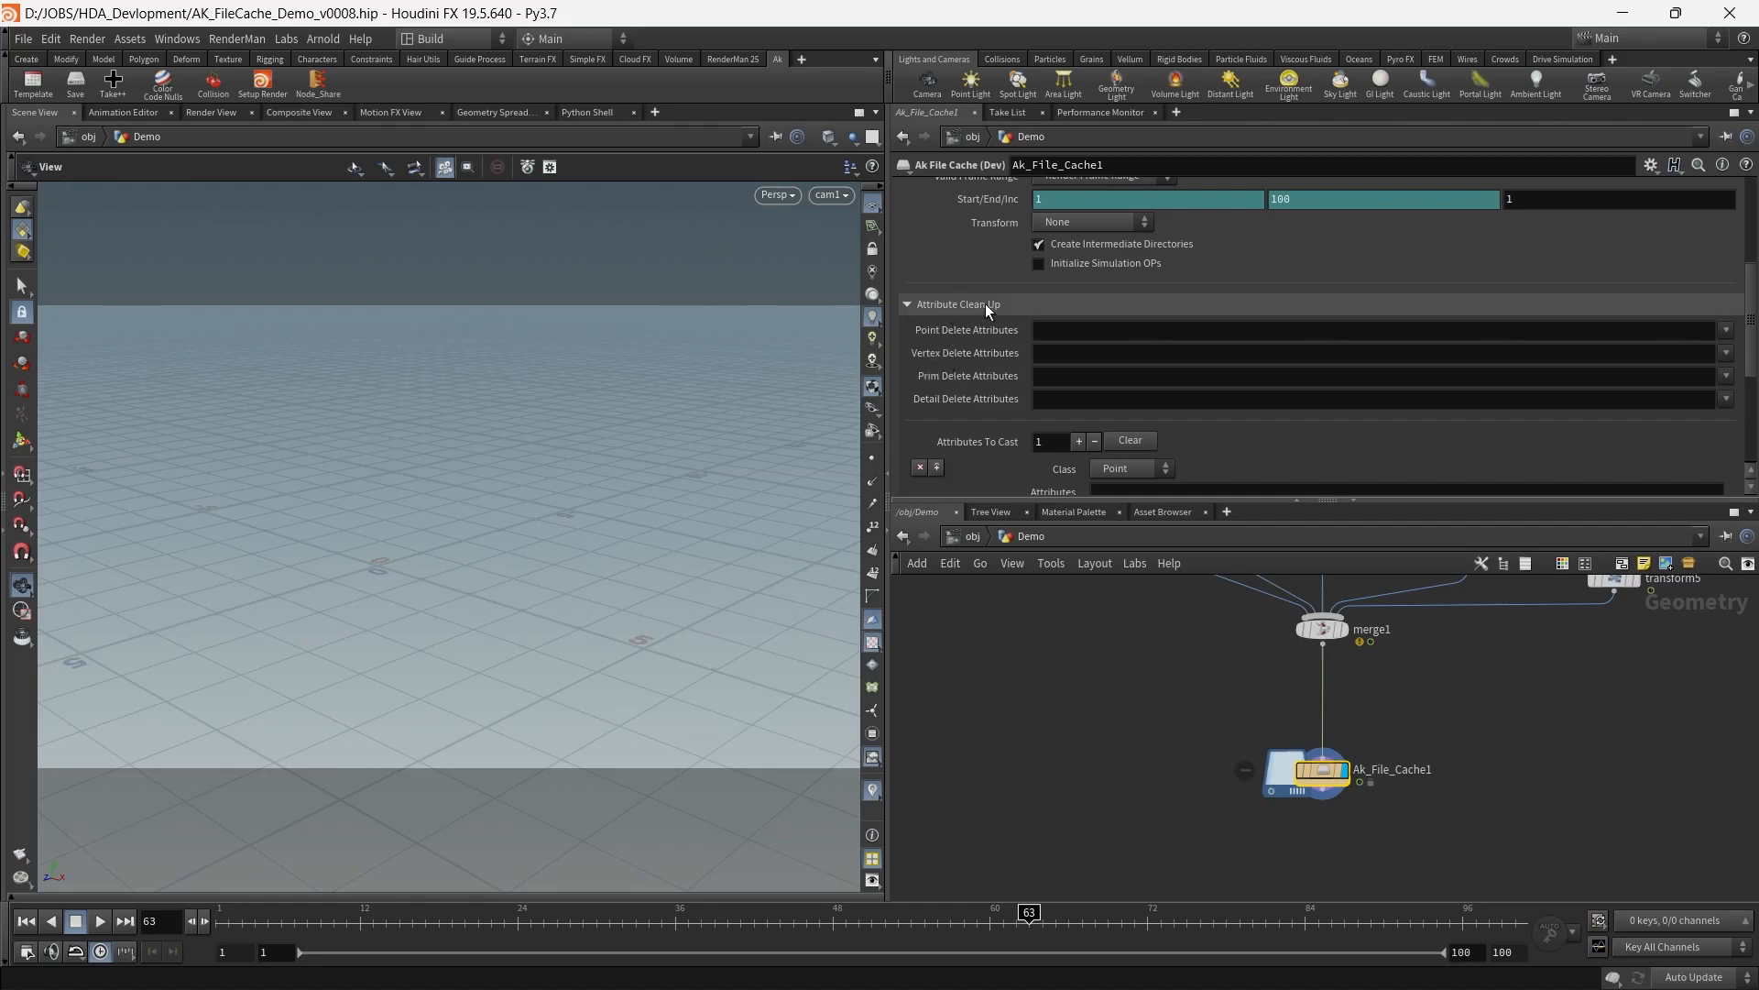
pyautogui.click(986, 304)
# Enable wedging on the cache node, check the wedge version loading choices, and disable wedging again
pyautogui.scroll(6, 1005, 435)
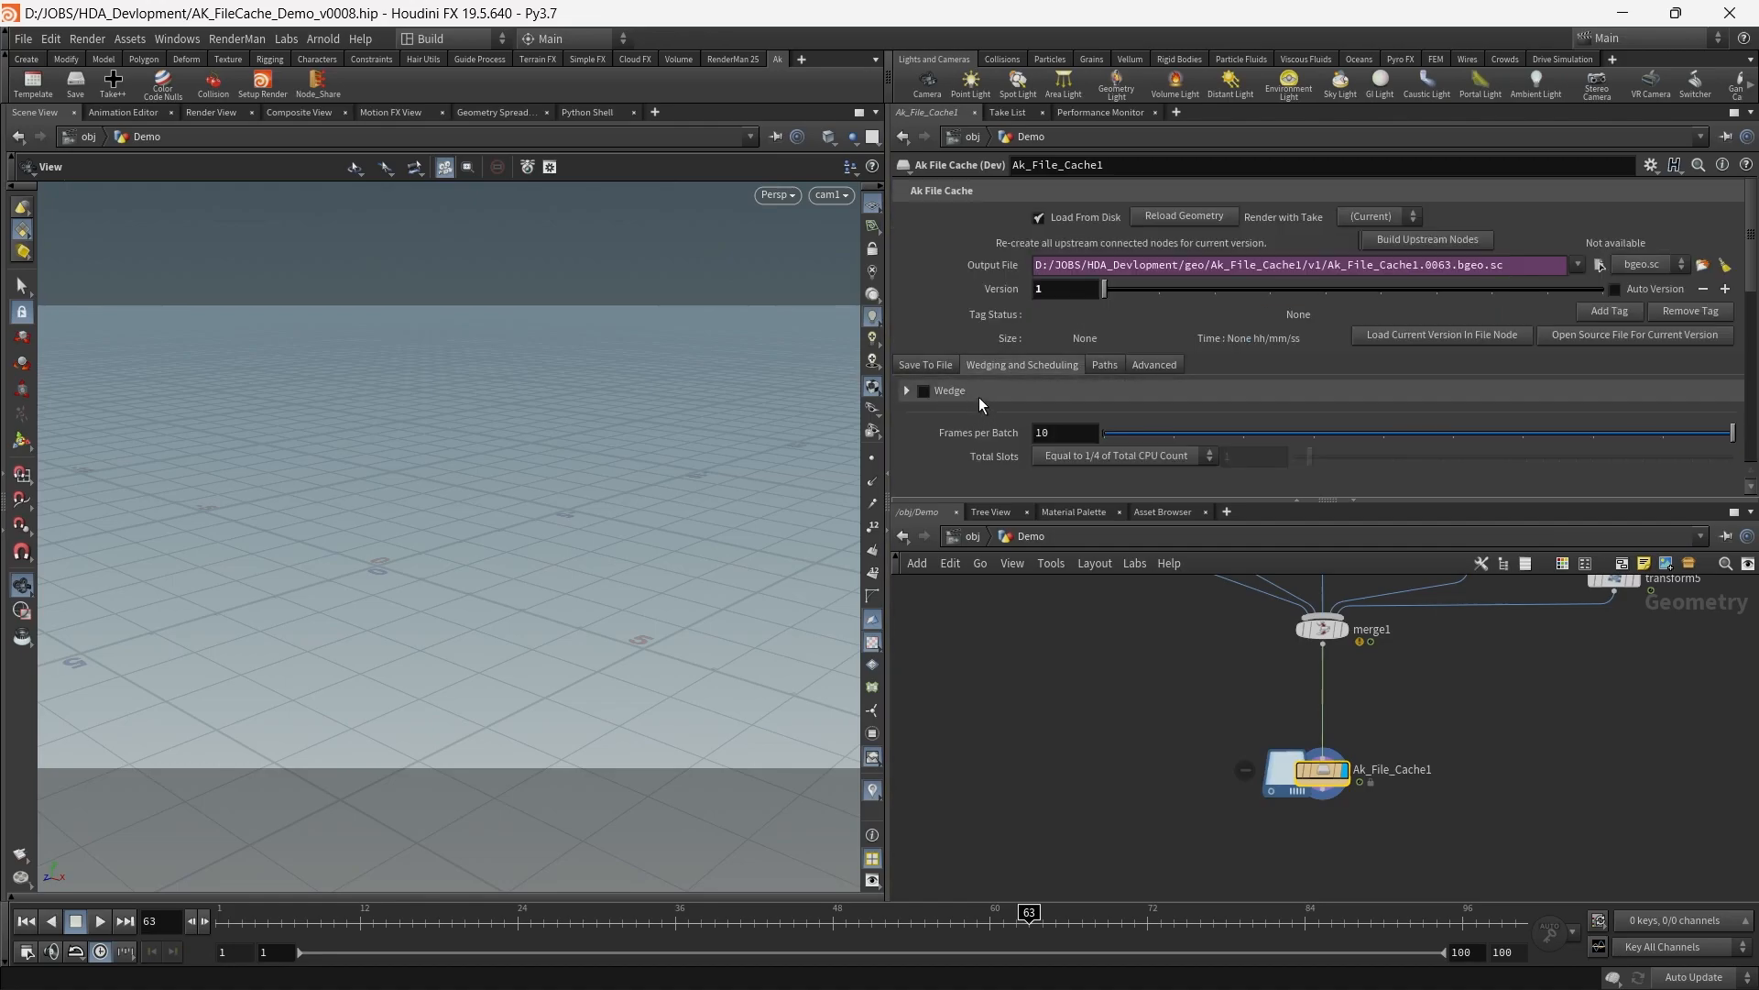
pyautogui.click(986, 390)
pyautogui.click(924, 390)
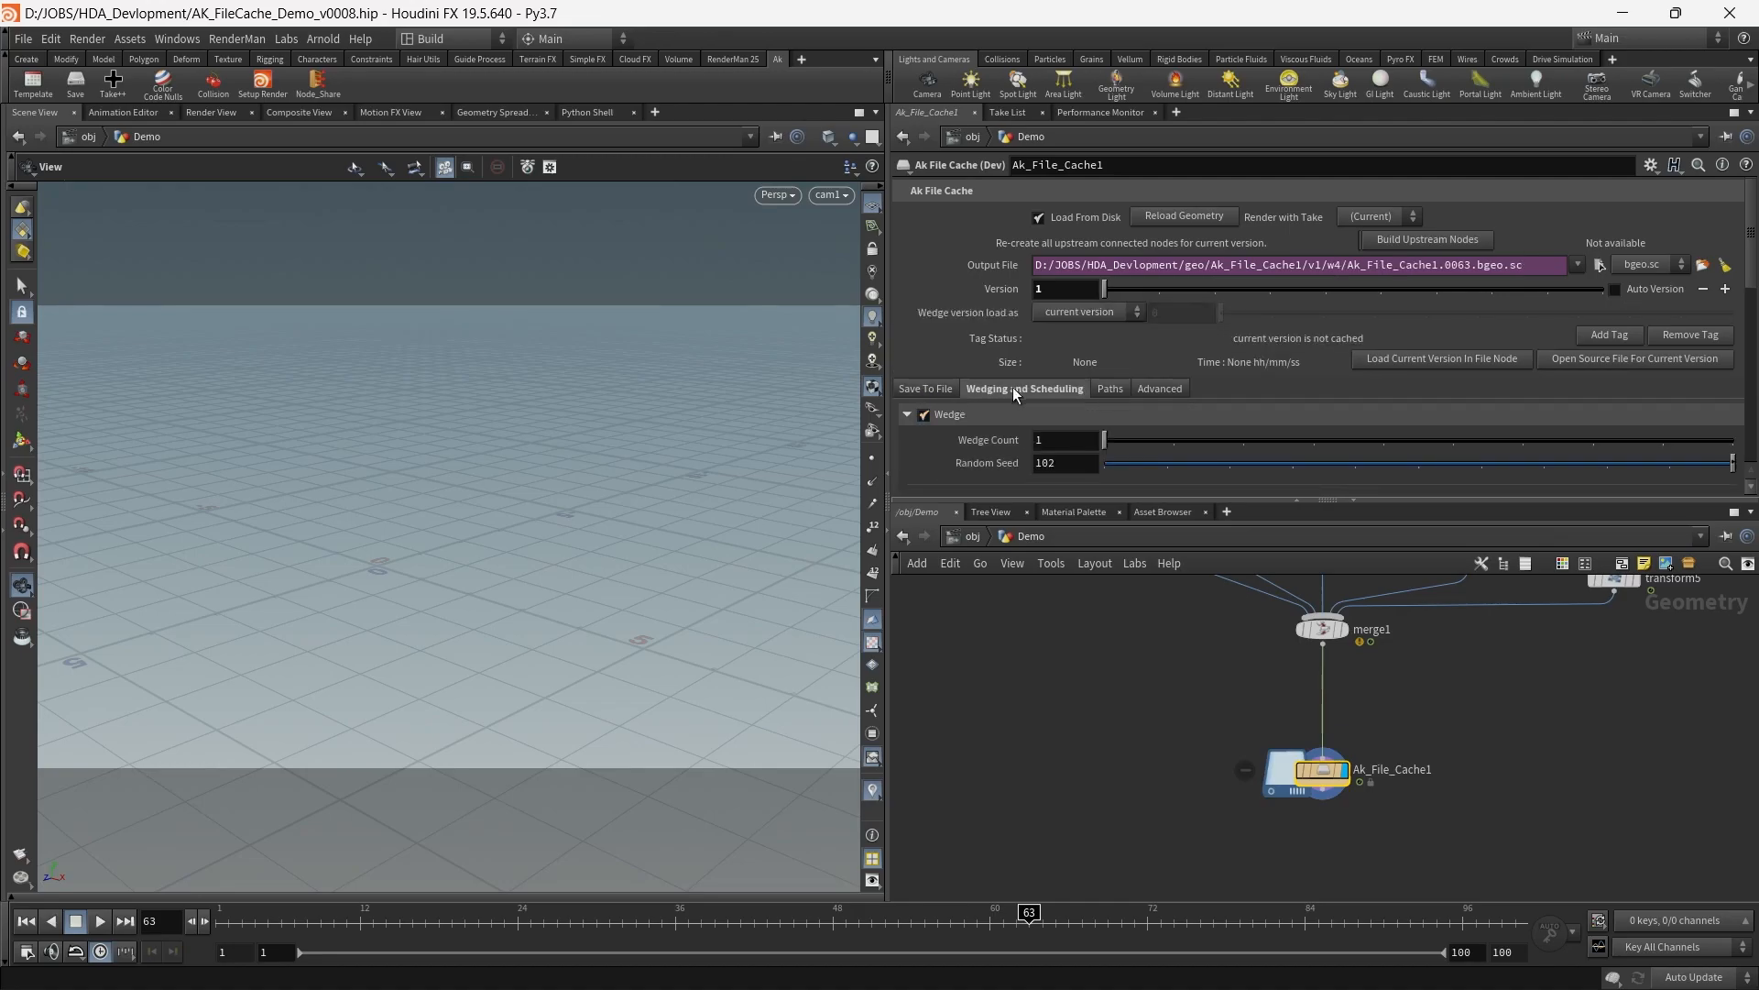
pyautogui.click(1092, 313)
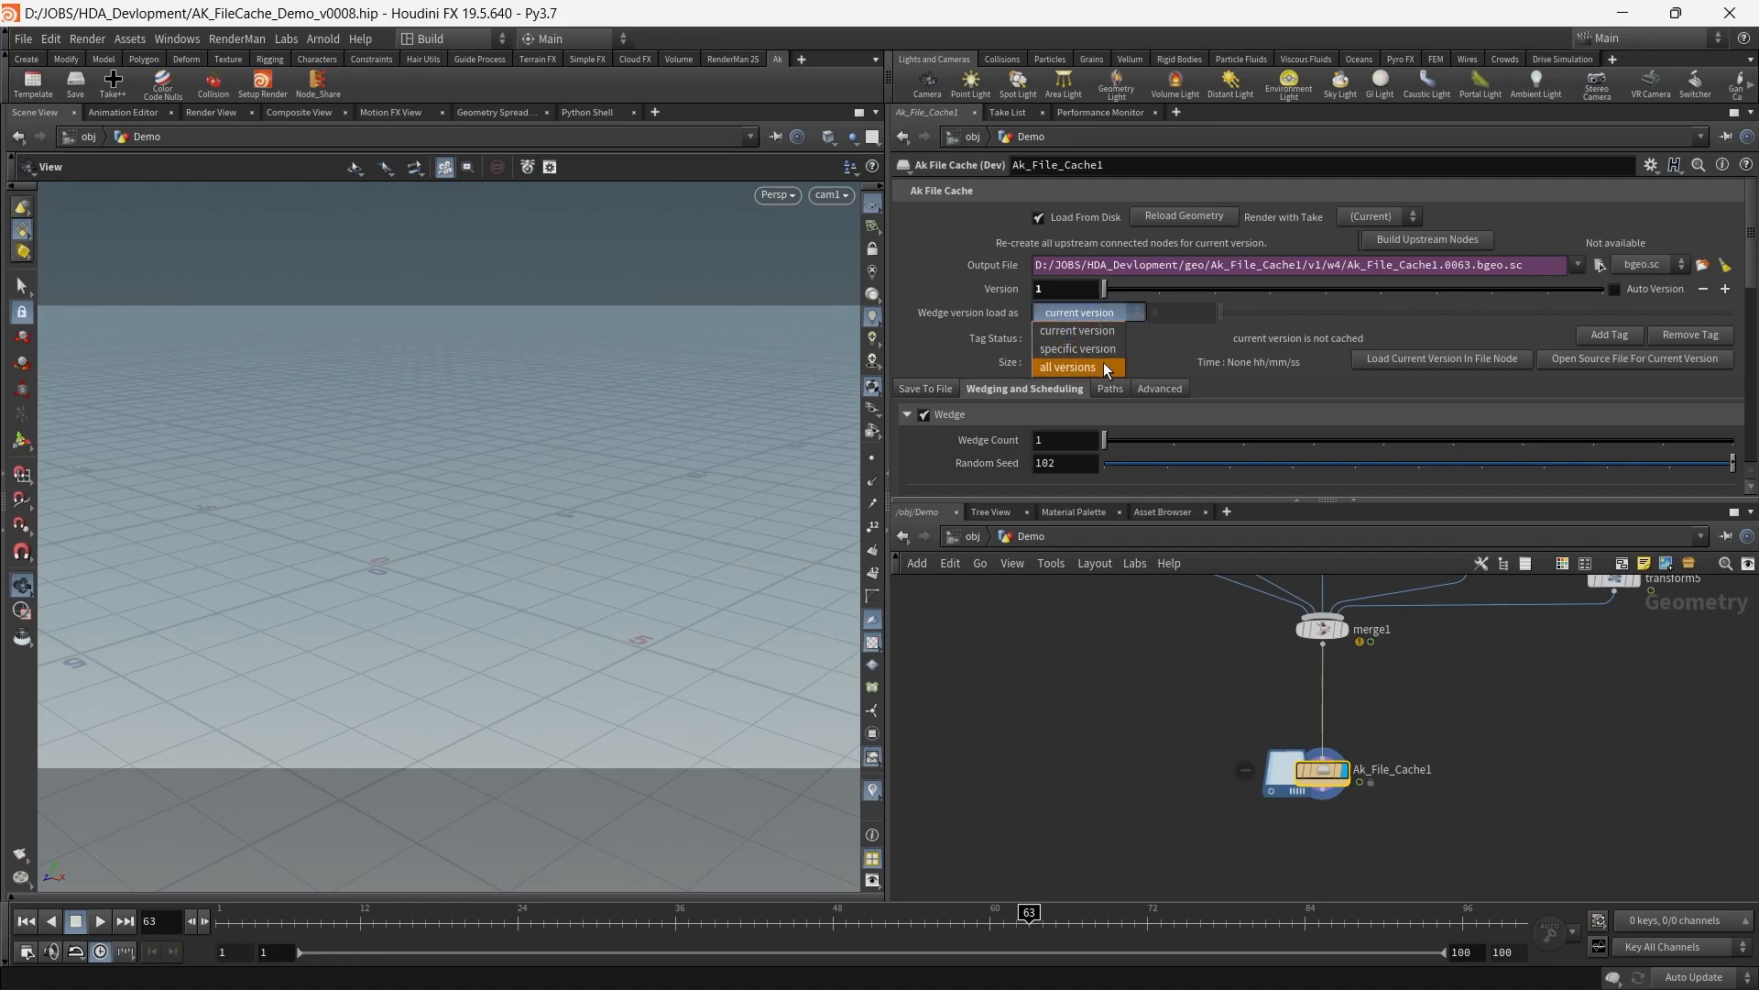
pyautogui.click(914, 414)
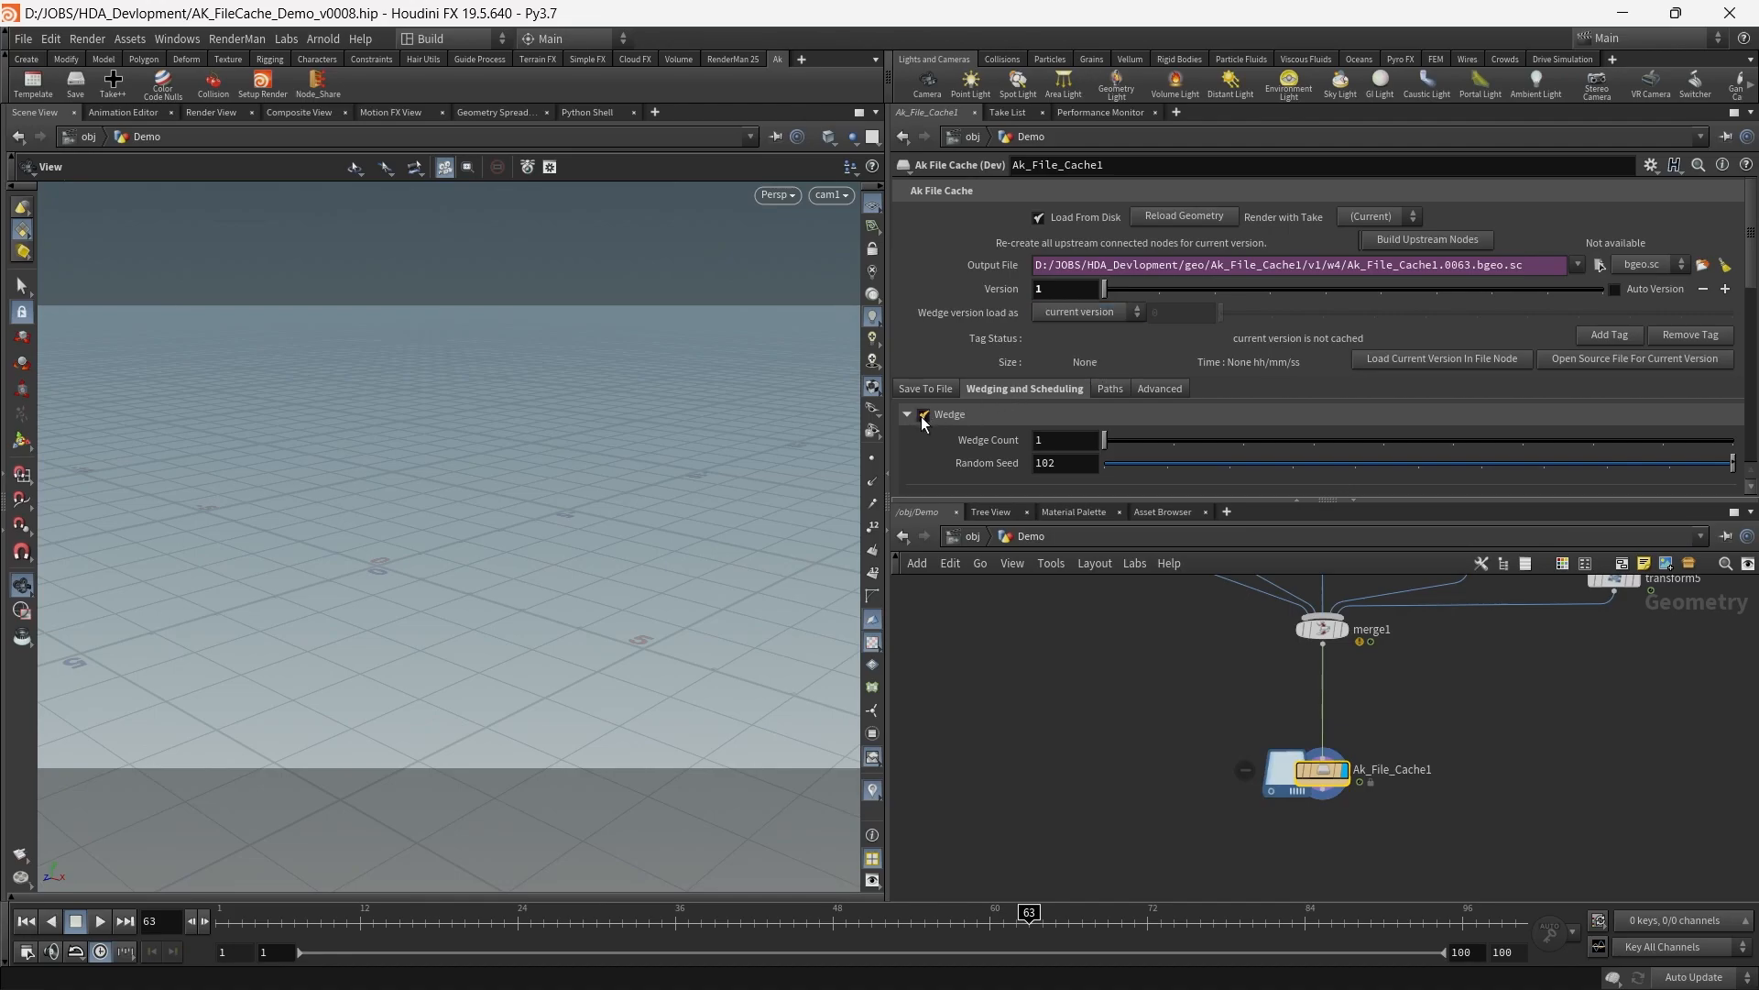
pyautogui.click(921, 416)
# Examine the path settings that build the cache location, especially the Base Folder and Cache Folder values
pyautogui.click(1105, 366)
pyautogui.scroll(-2, 1239, 405)
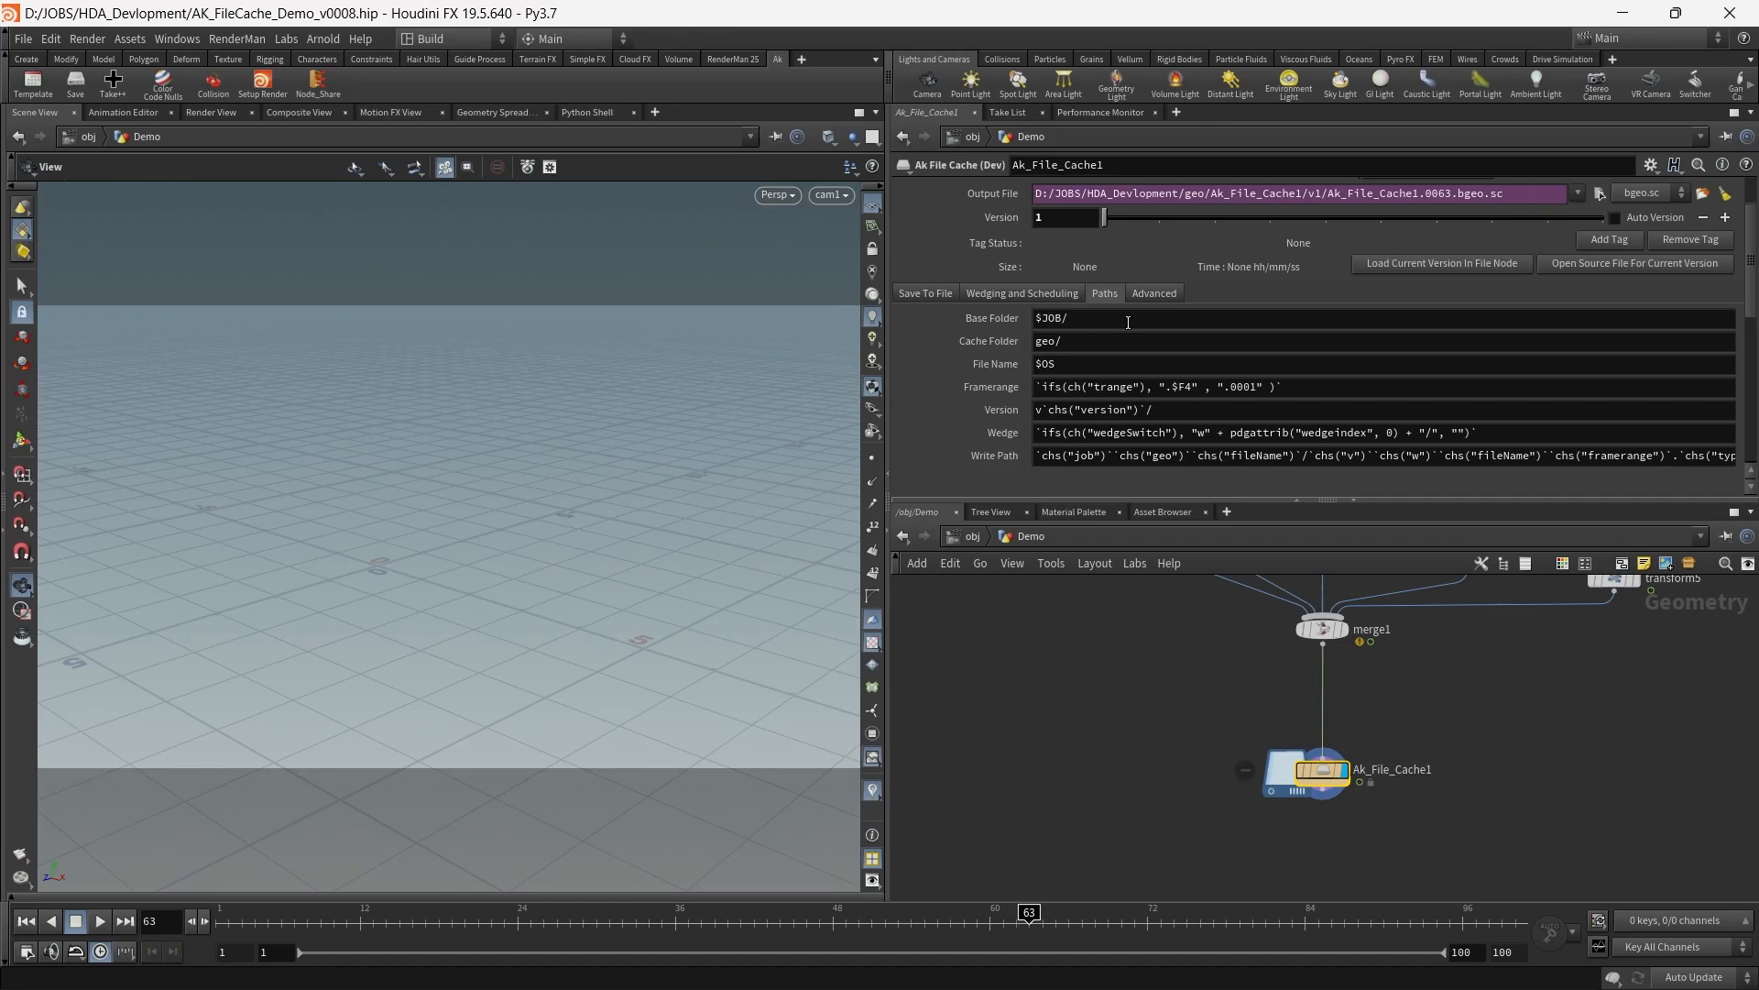
pyautogui.click(1078, 322)
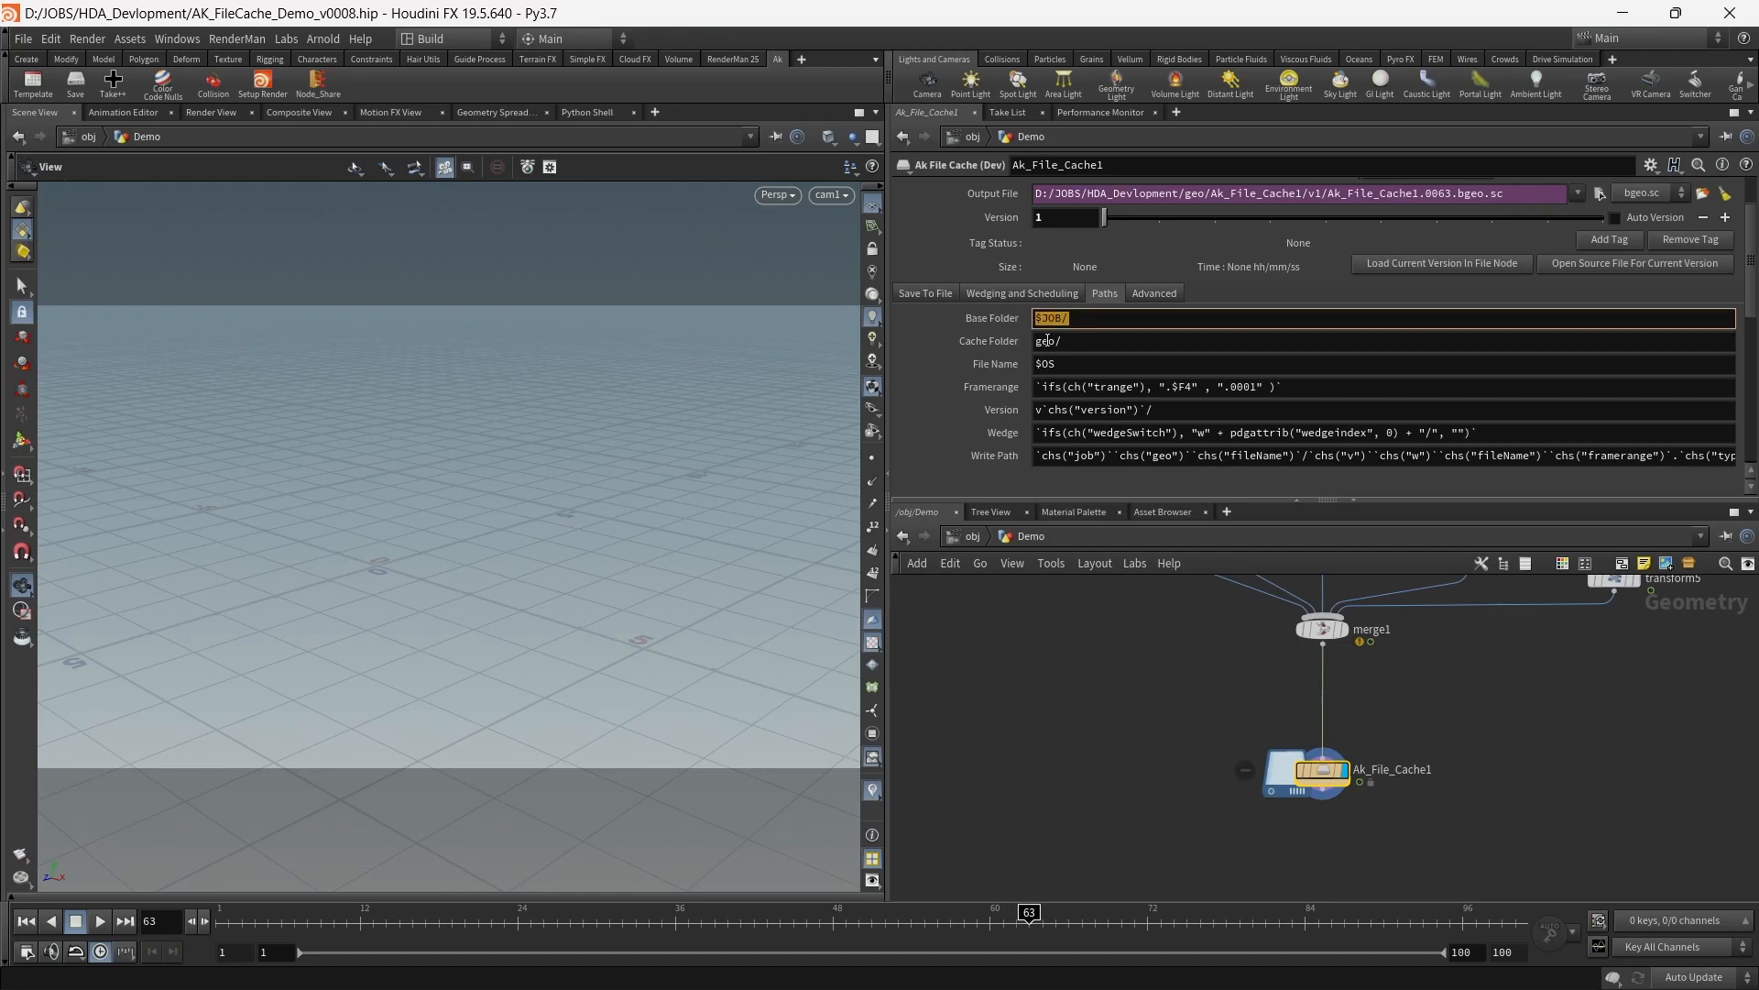
pyautogui.click(1078, 339)
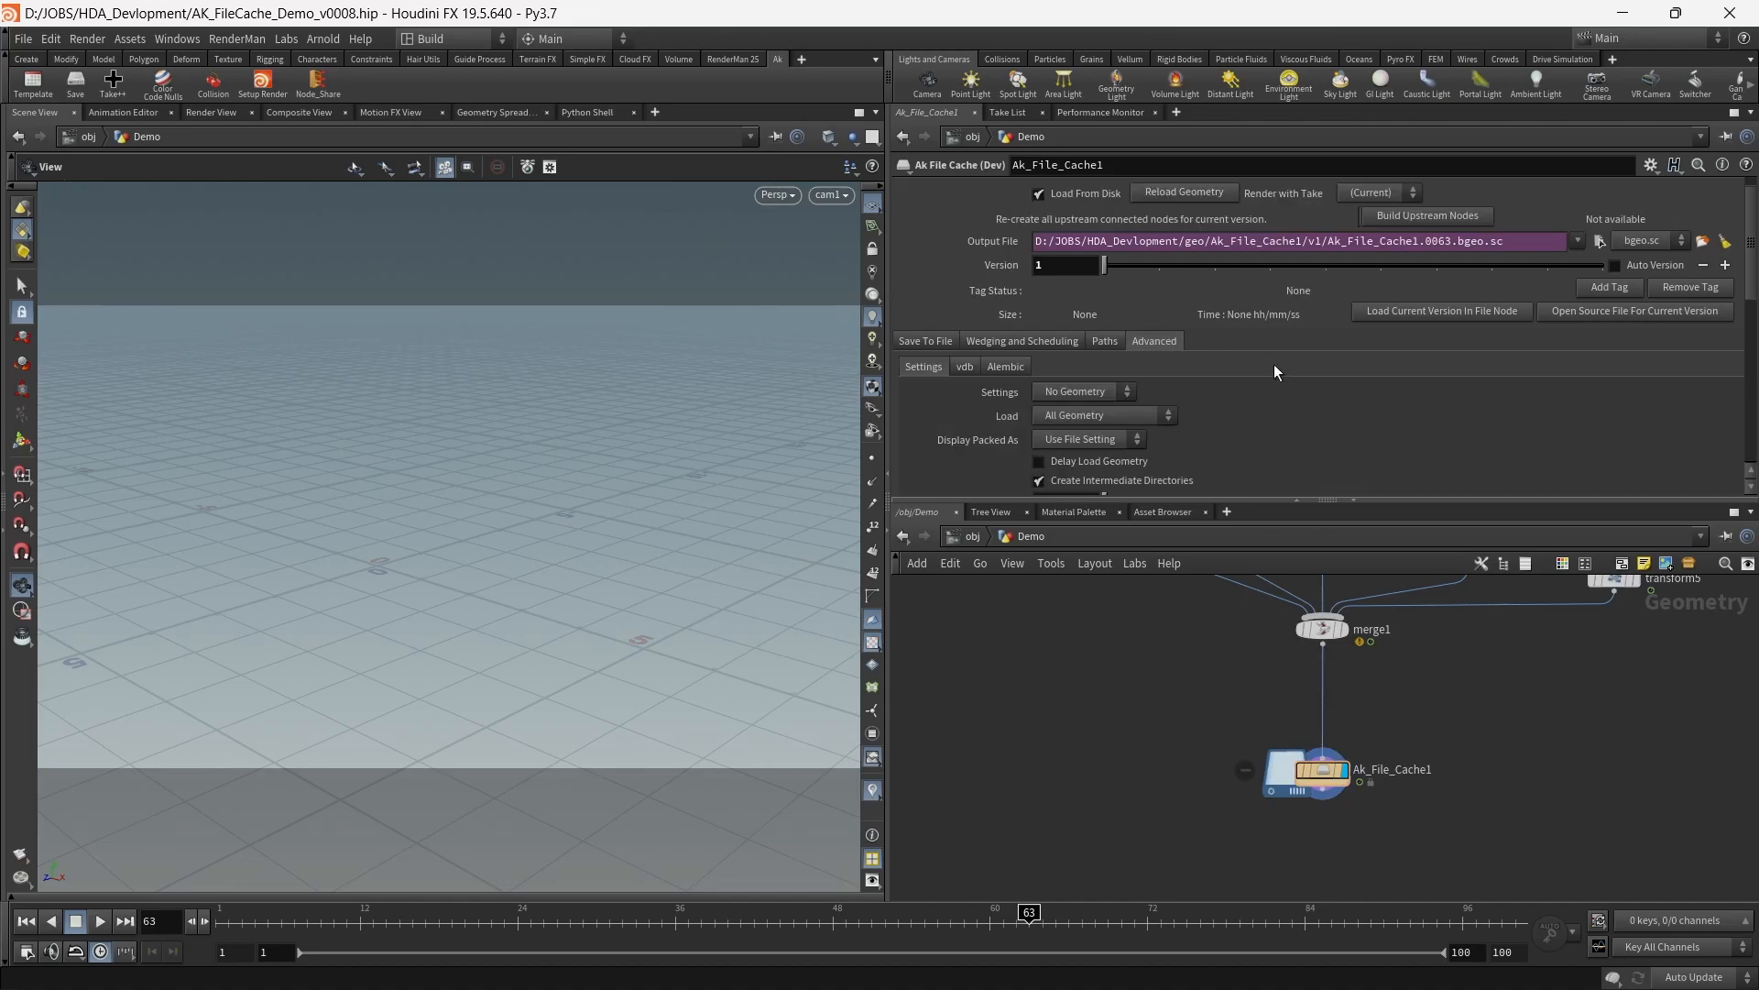
# Review the cache node's advanced settings, covering the render scripts and the VDB and Alembic options
pyautogui.scroll(-6, 1270, 367)
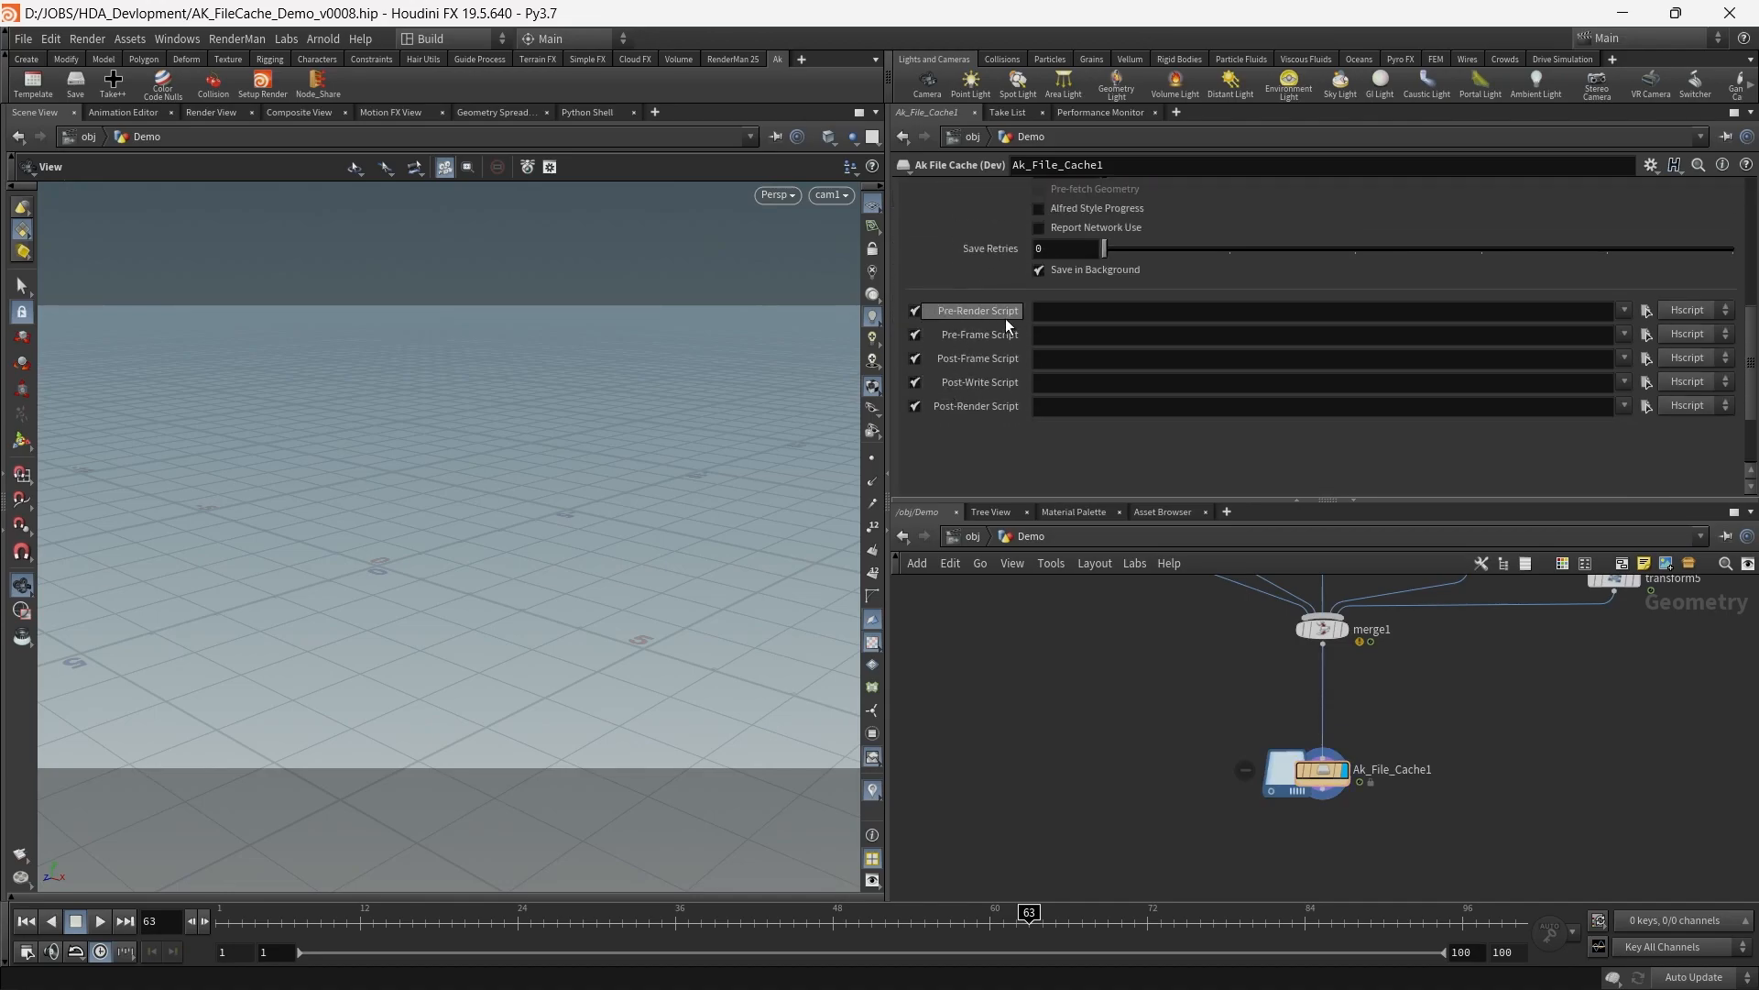
pyautogui.scroll(3, 973, 436)
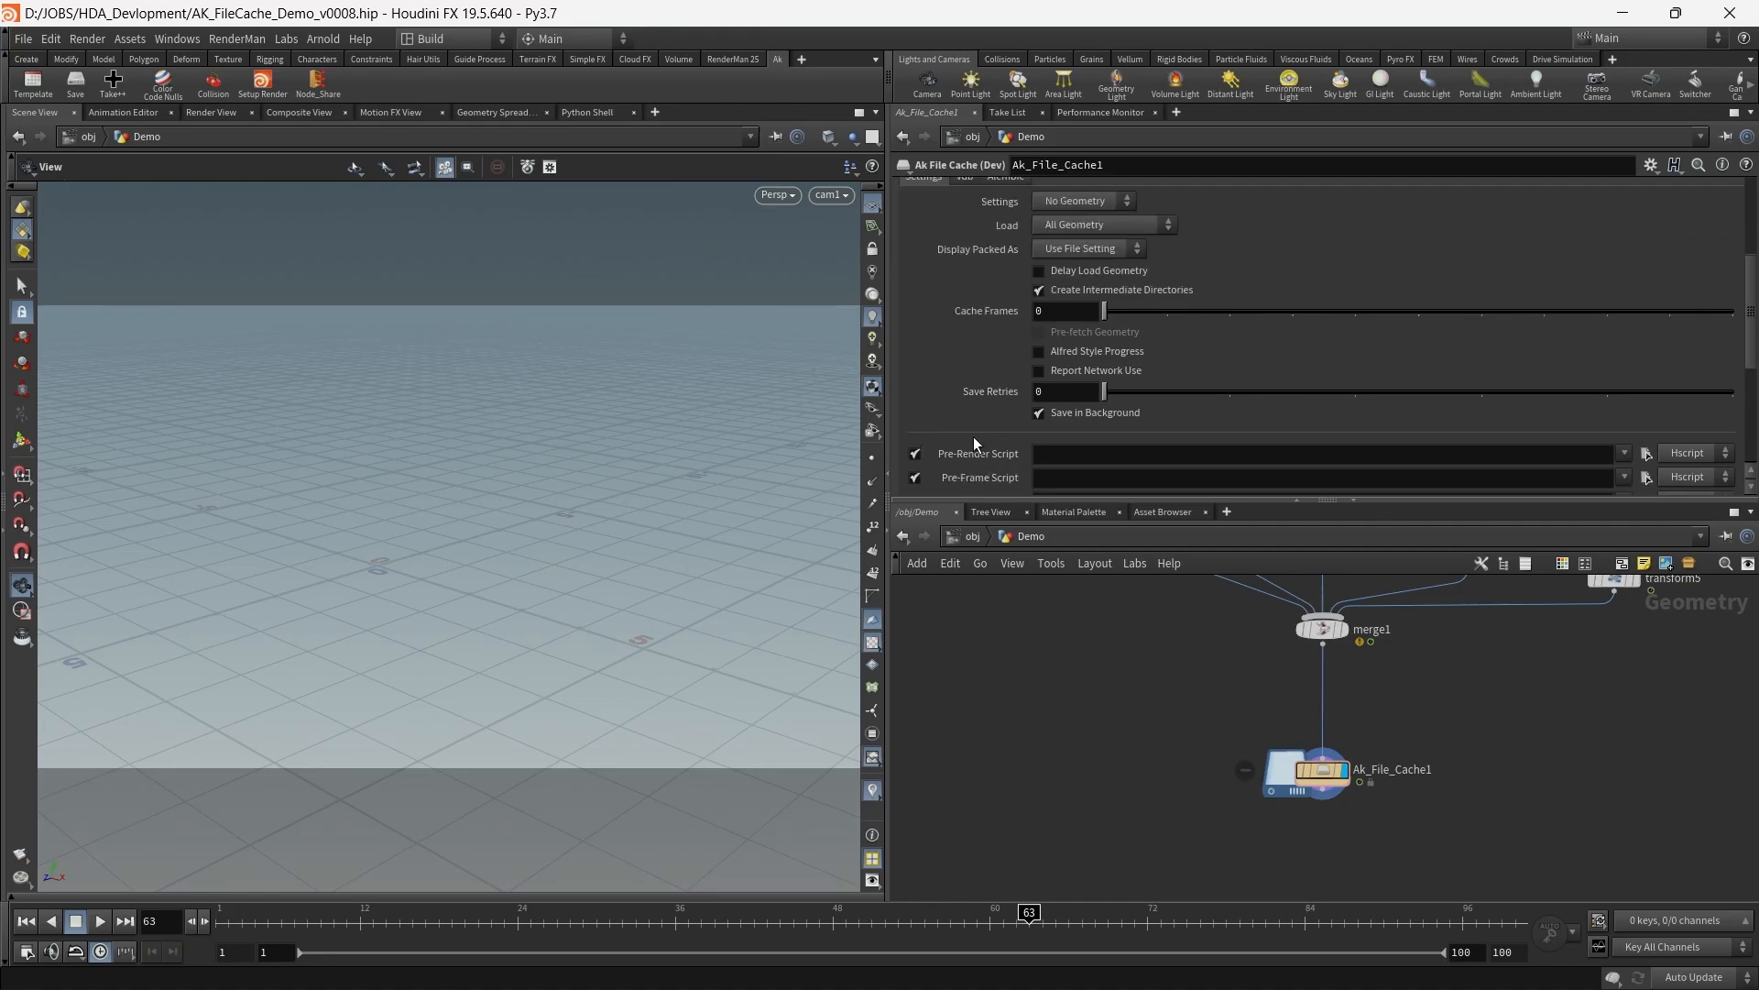
pyautogui.scroll(5, 953, 410)
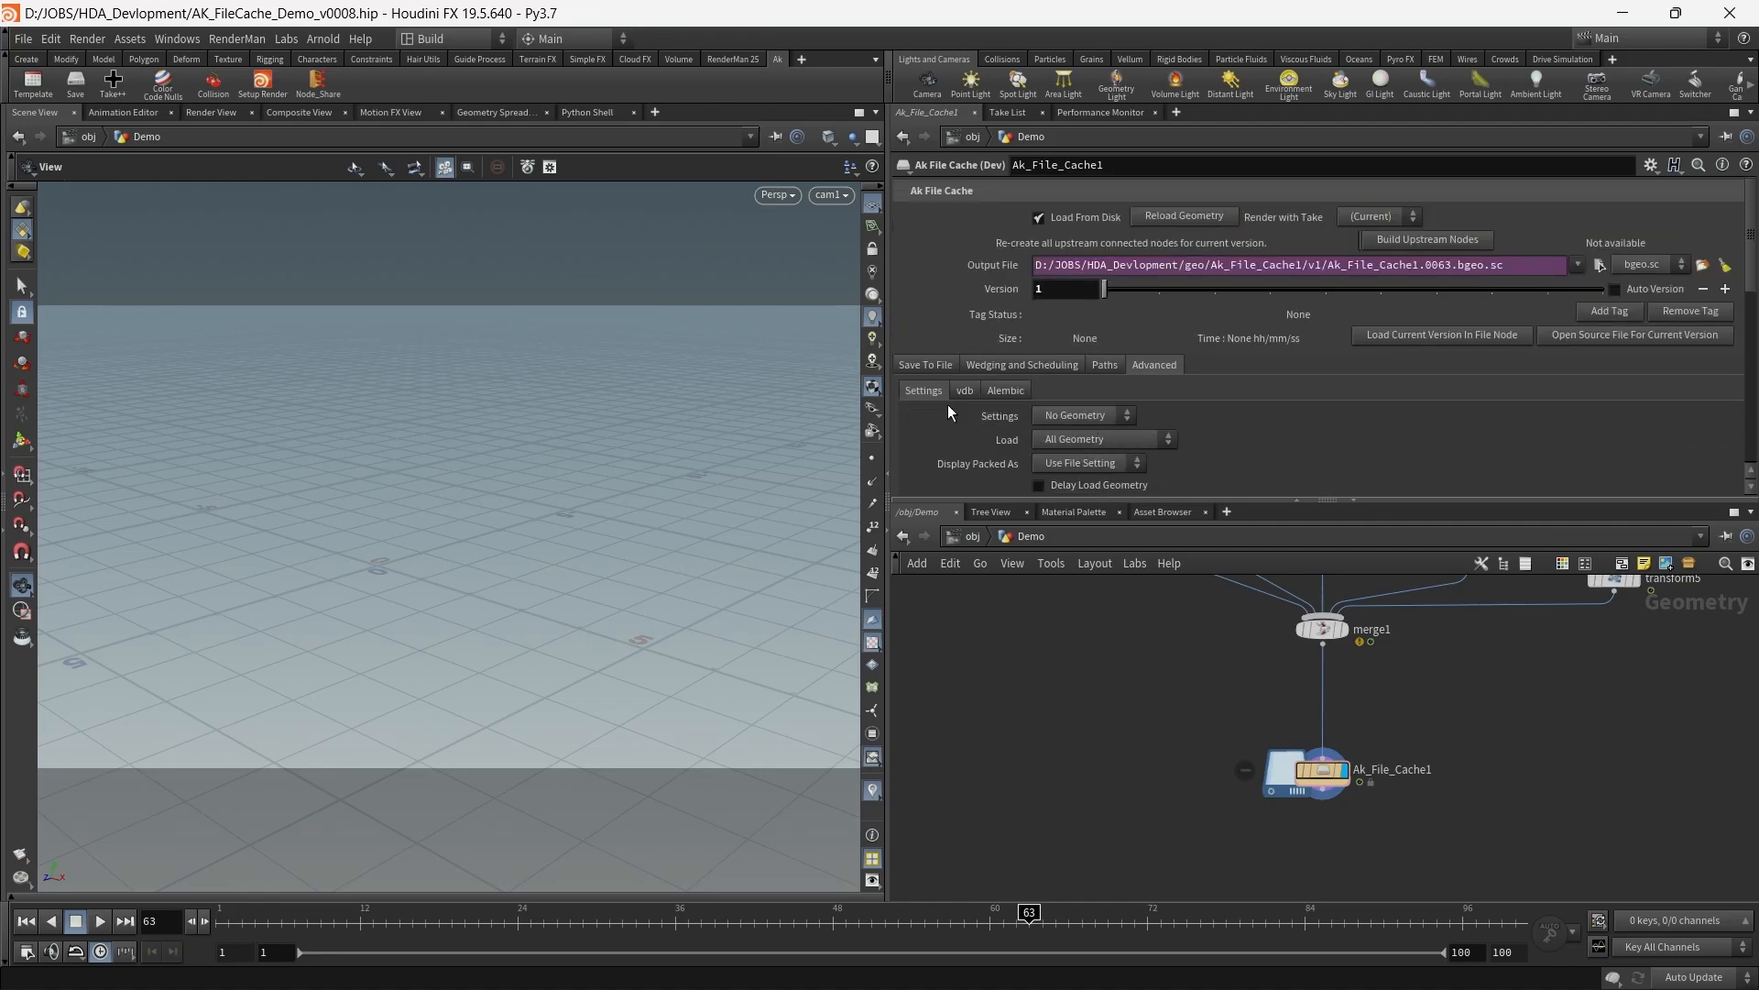
pyautogui.click(967, 392)
pyautogui.click(1008, 388)
pyautogui.click(958, 388)
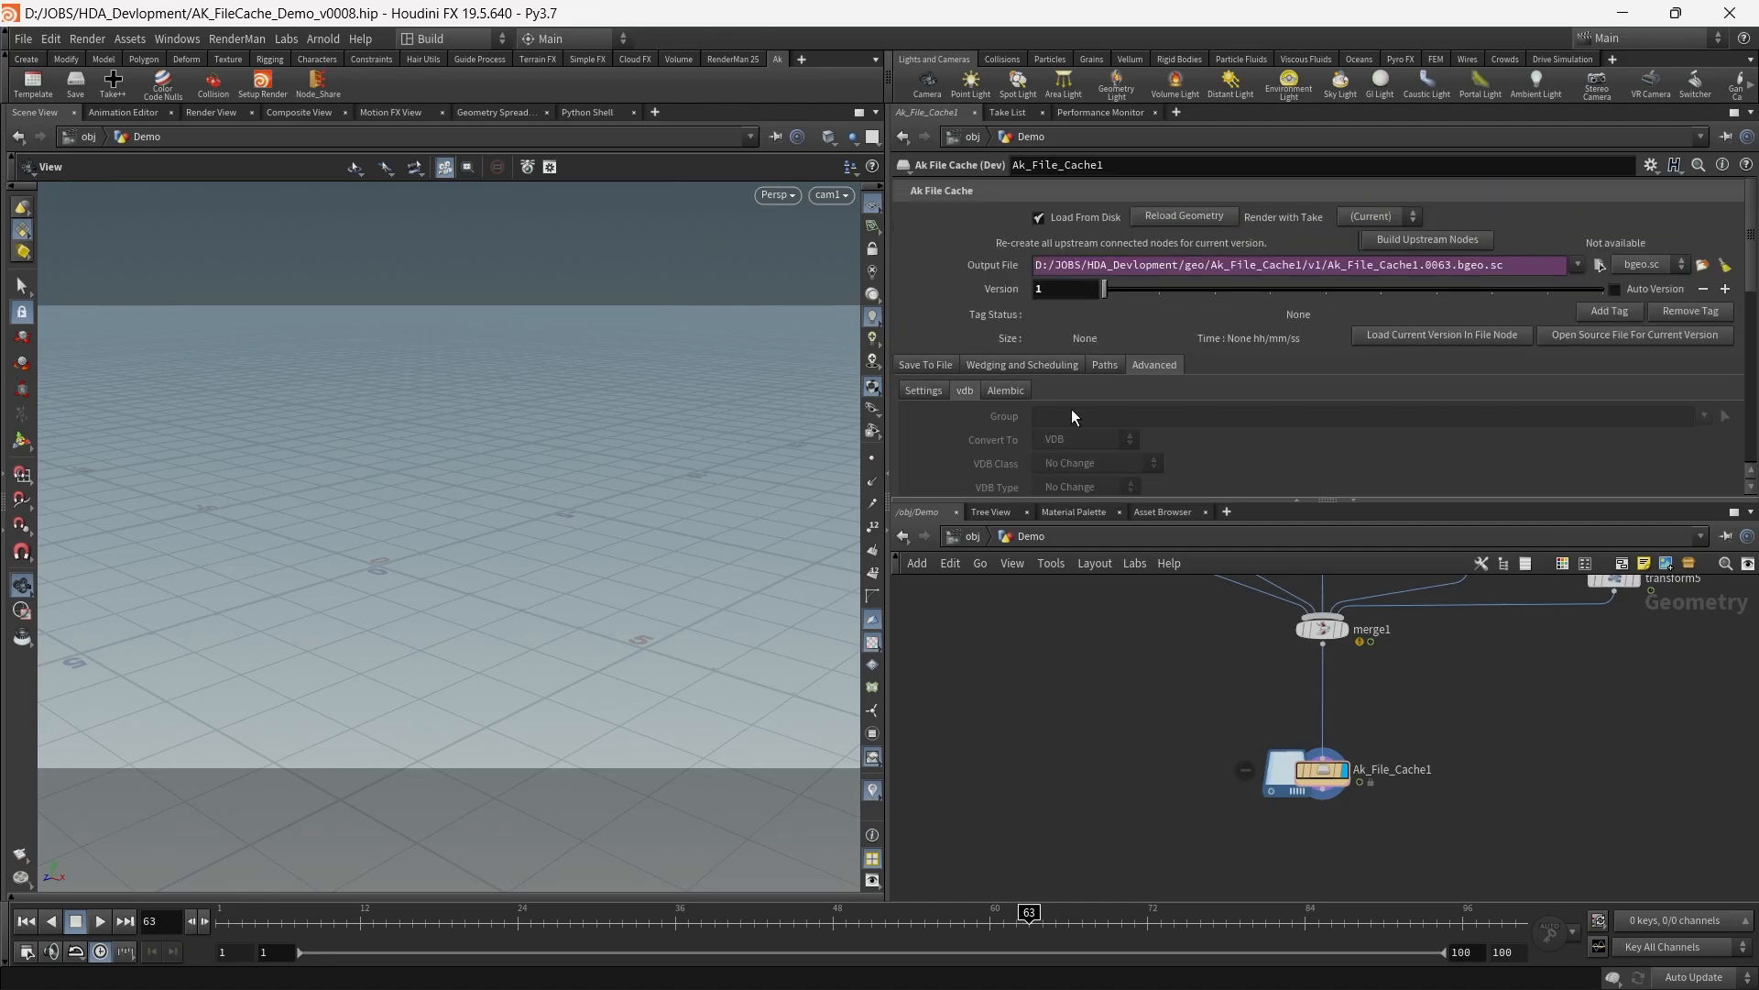
# Switch the cache file format to vdb and look over the enabled VDB conversion options
pyautogui.click(1662, 303)
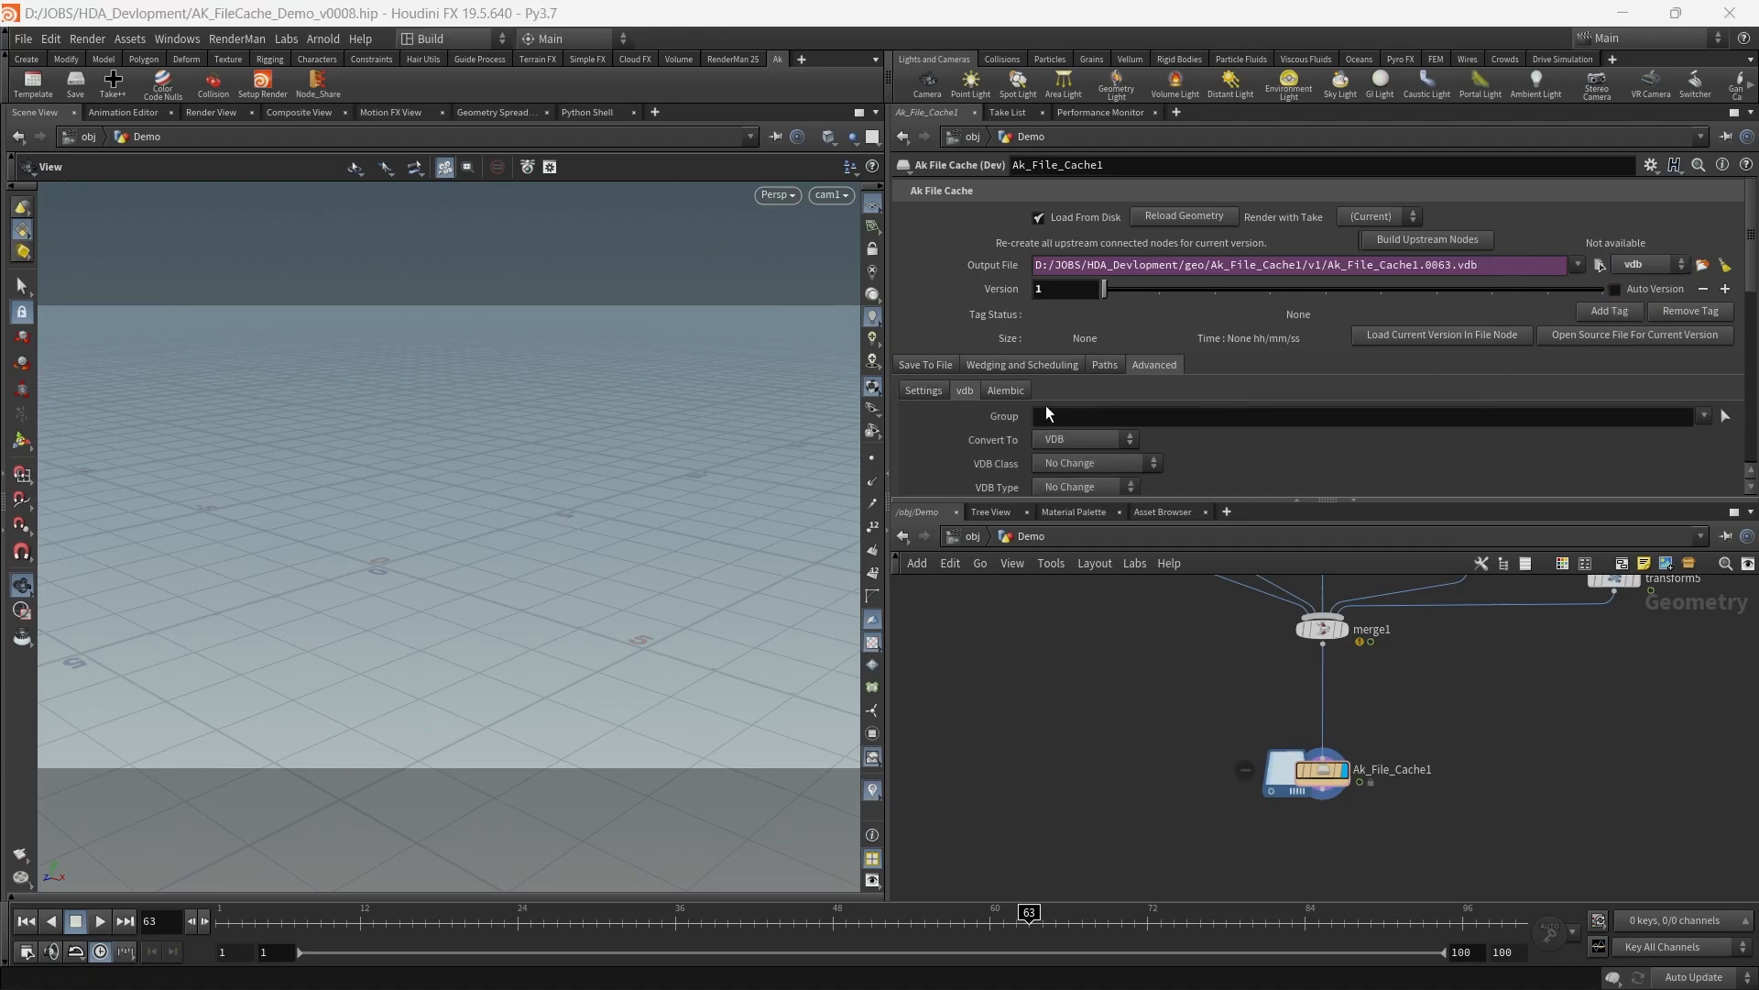
pyautogui.scroll(-1, 947, 425)
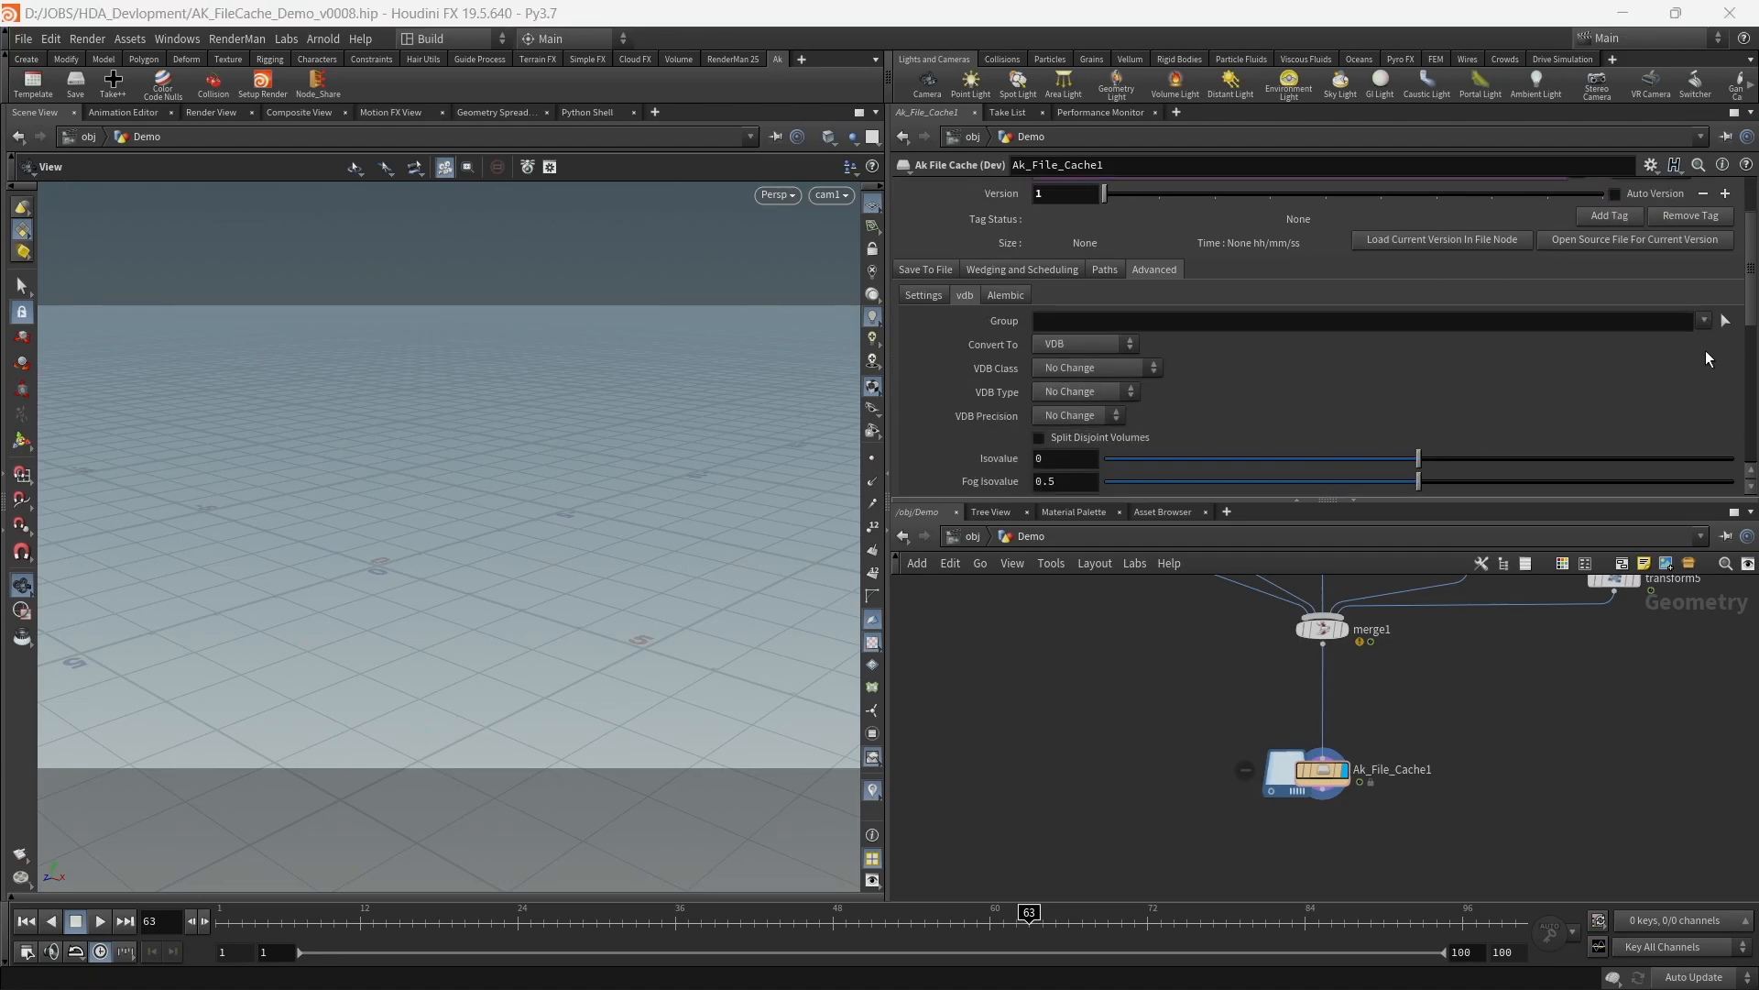
pyautogui.scroll(-1, 972, 459)
# Set the cache node's output file format to abc
pyautogui.scroll(1, 972, 458)
pyautogui.scroll(1, 972, 456)
pyautogui.click(1662, 221)
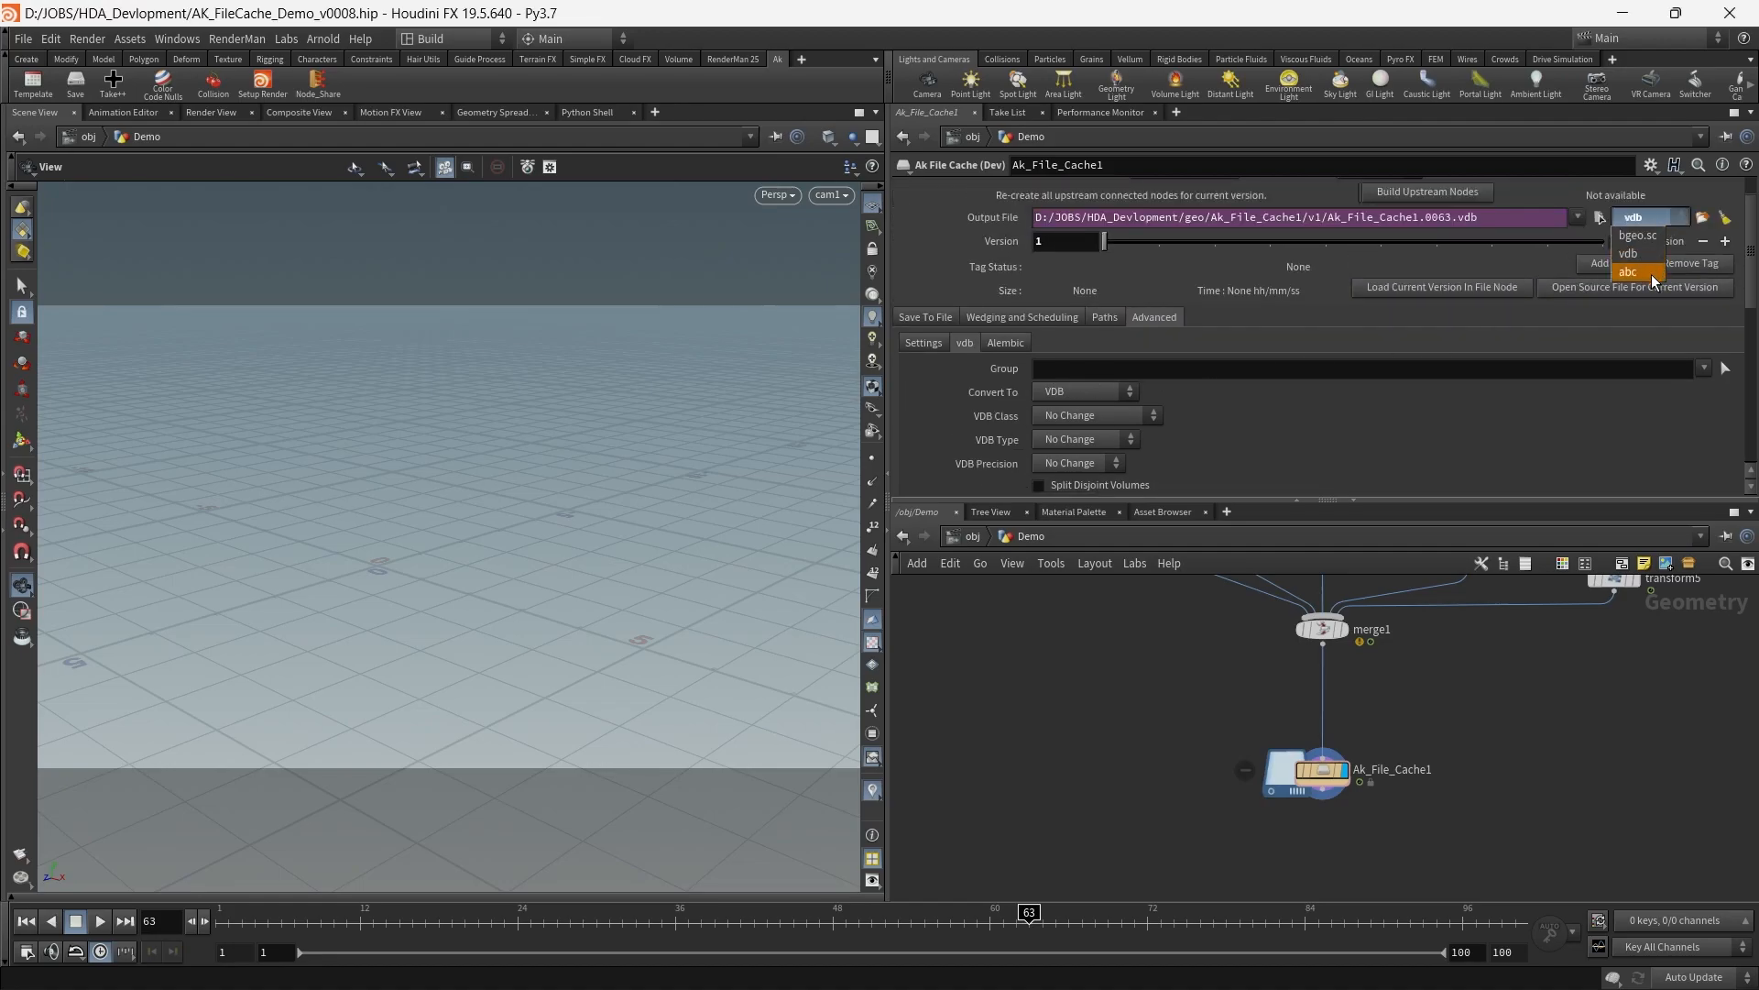
pyautogui.click(1651, 273)
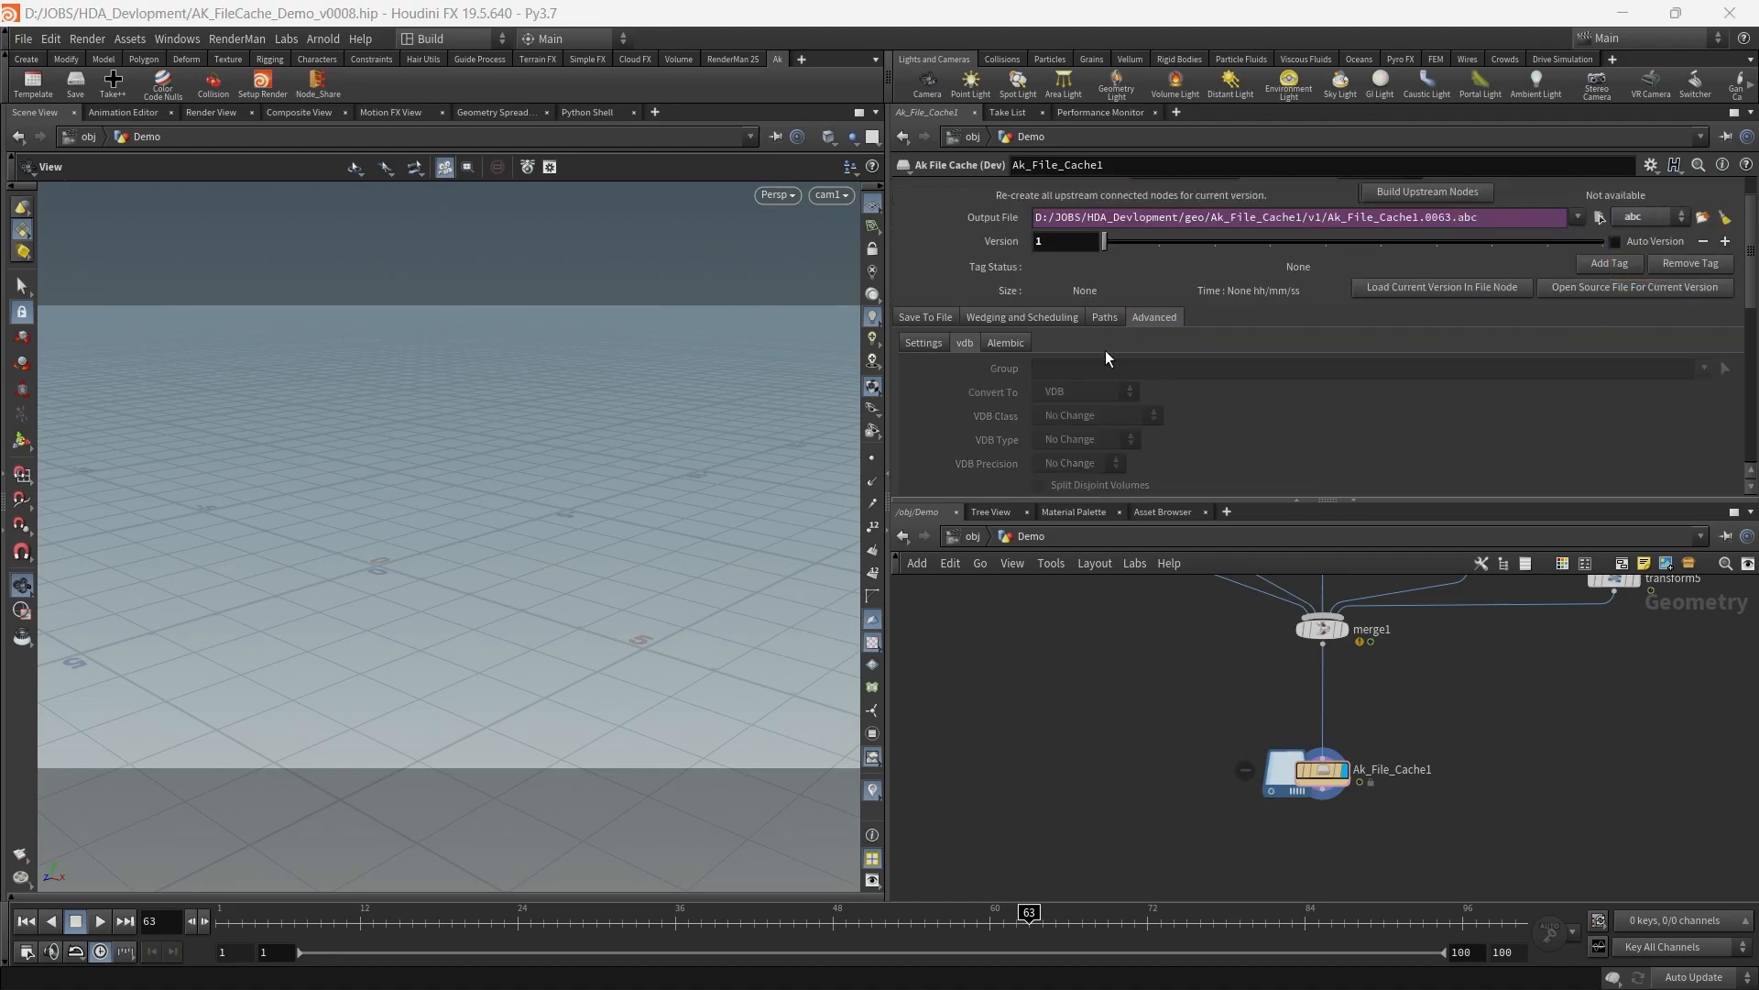
# Look over the cache node's Alembic export options, including the hierarchy and path attribute settings
pyautogui.click(1005, 344)
pyautogui.scroll(-3, 1005, 414)
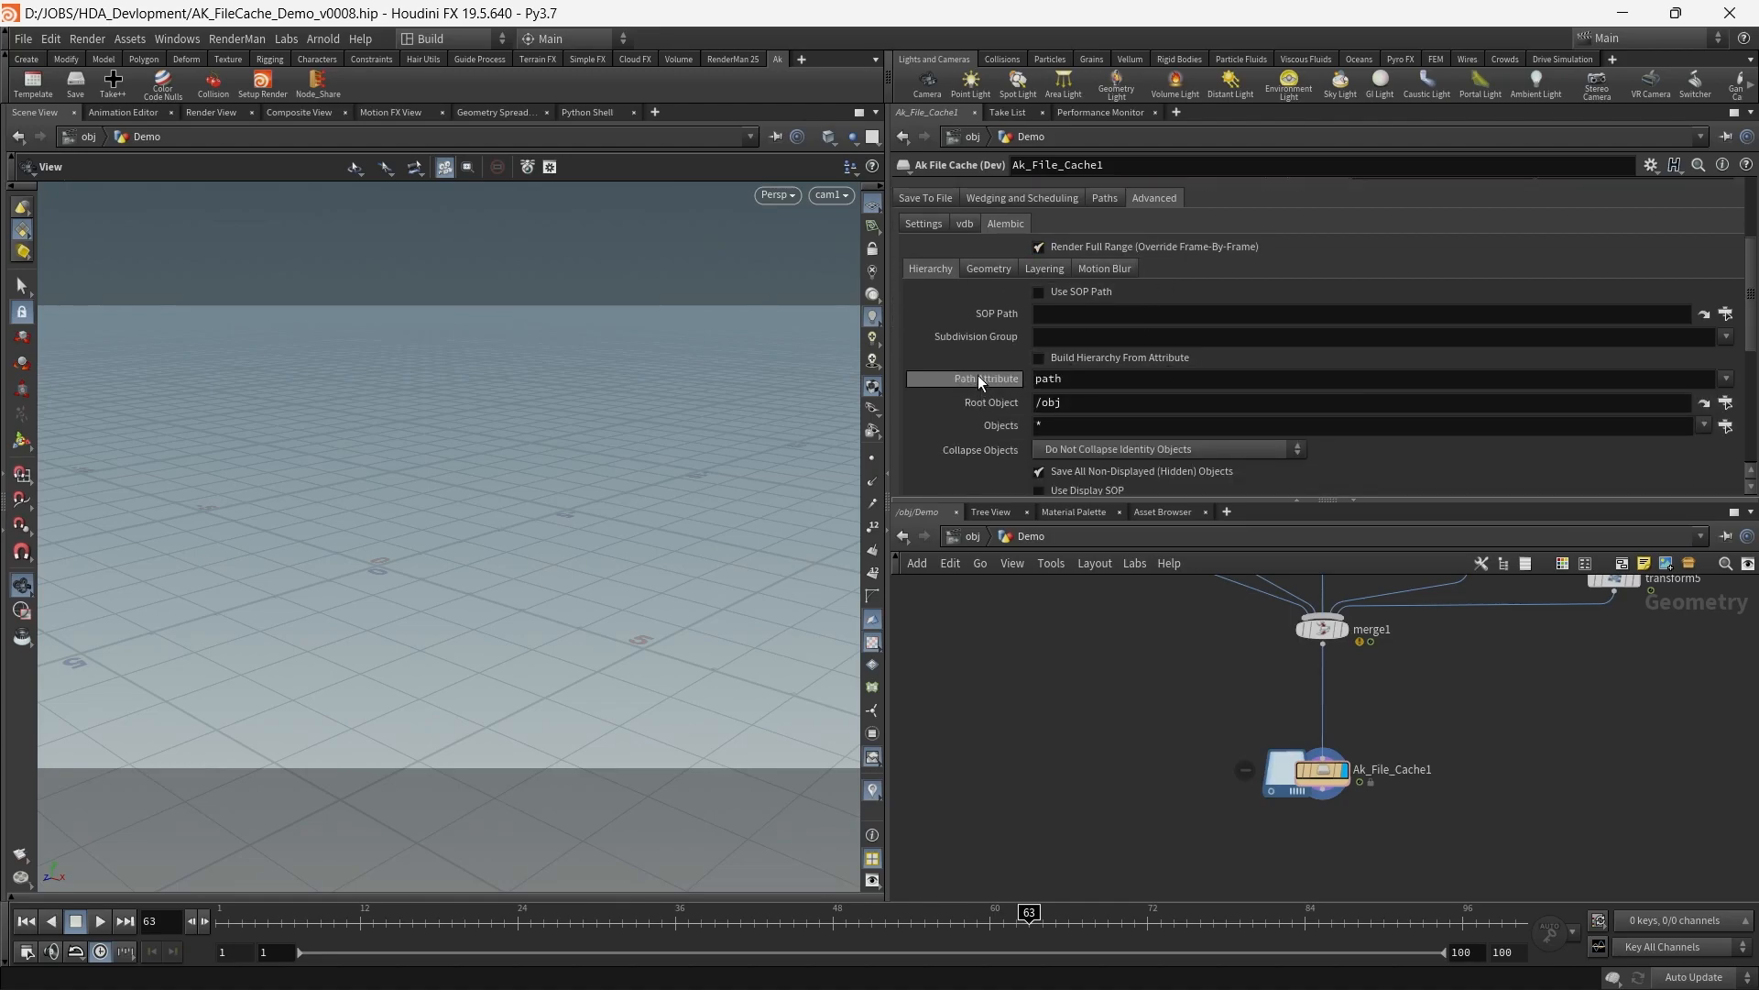
pyautogui.scroll(2, 1431, 389)
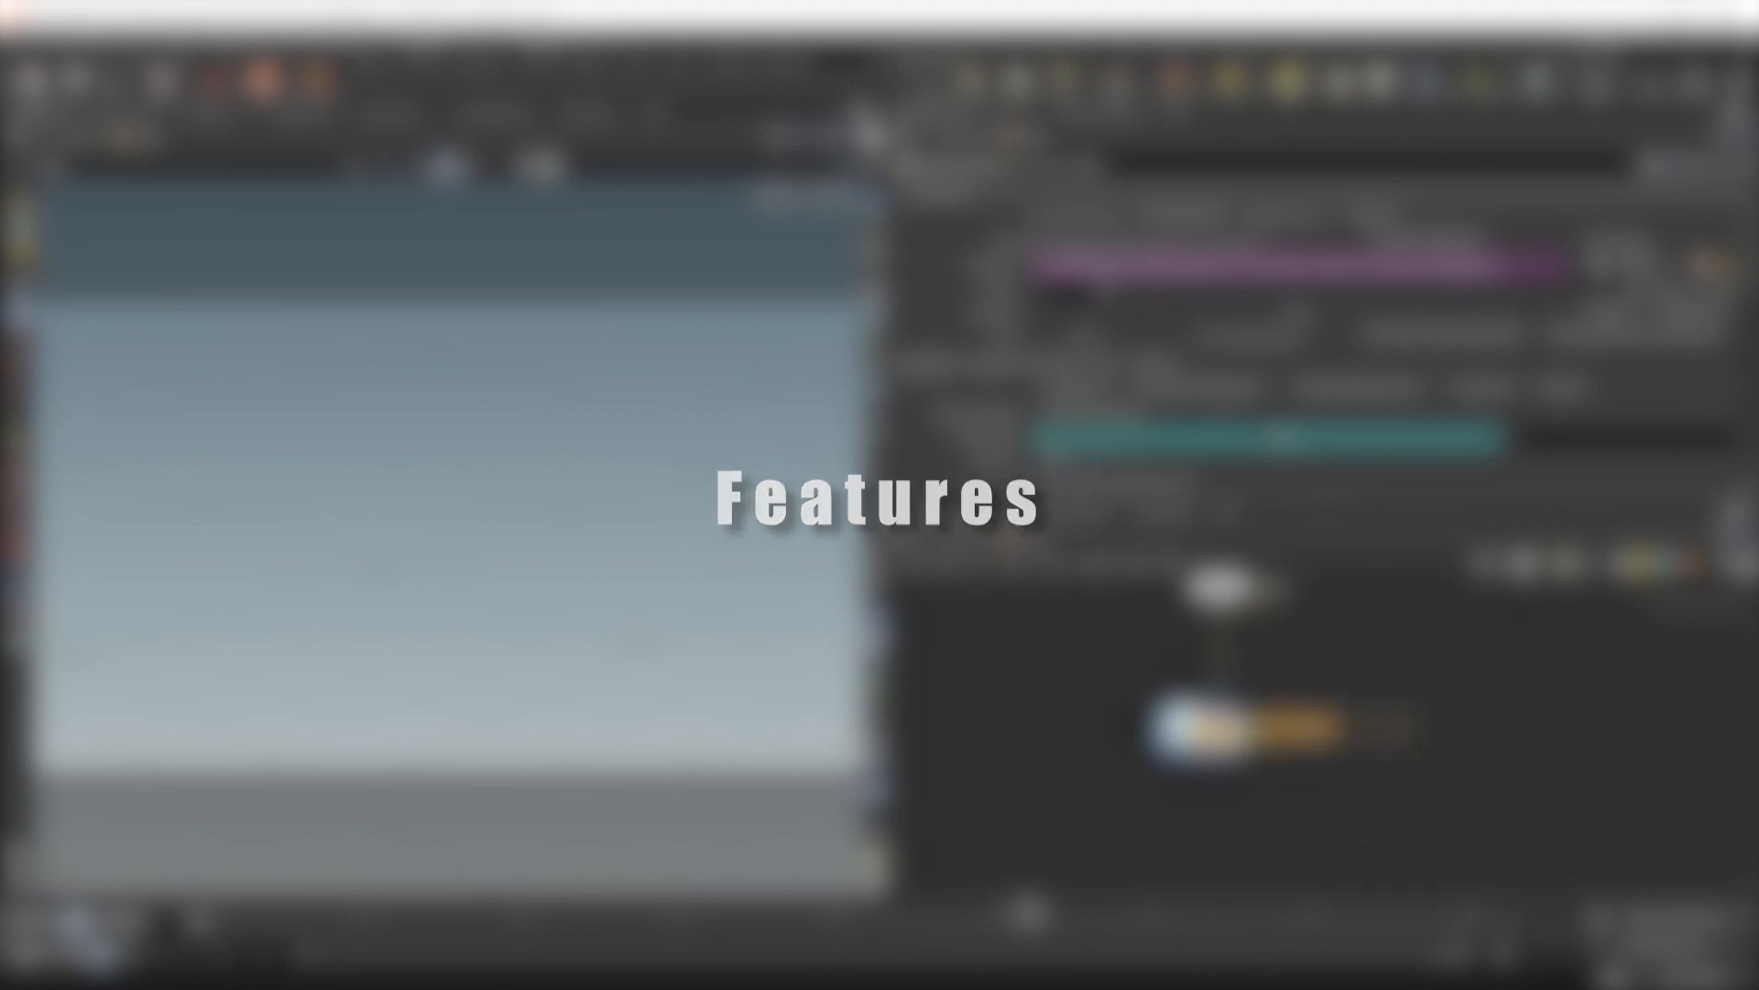
# Rename the cache node to Toy and save its bgeo.sc cache for frames 1 to 100 to disk
pyautogui.doubleClick(1308, 730)
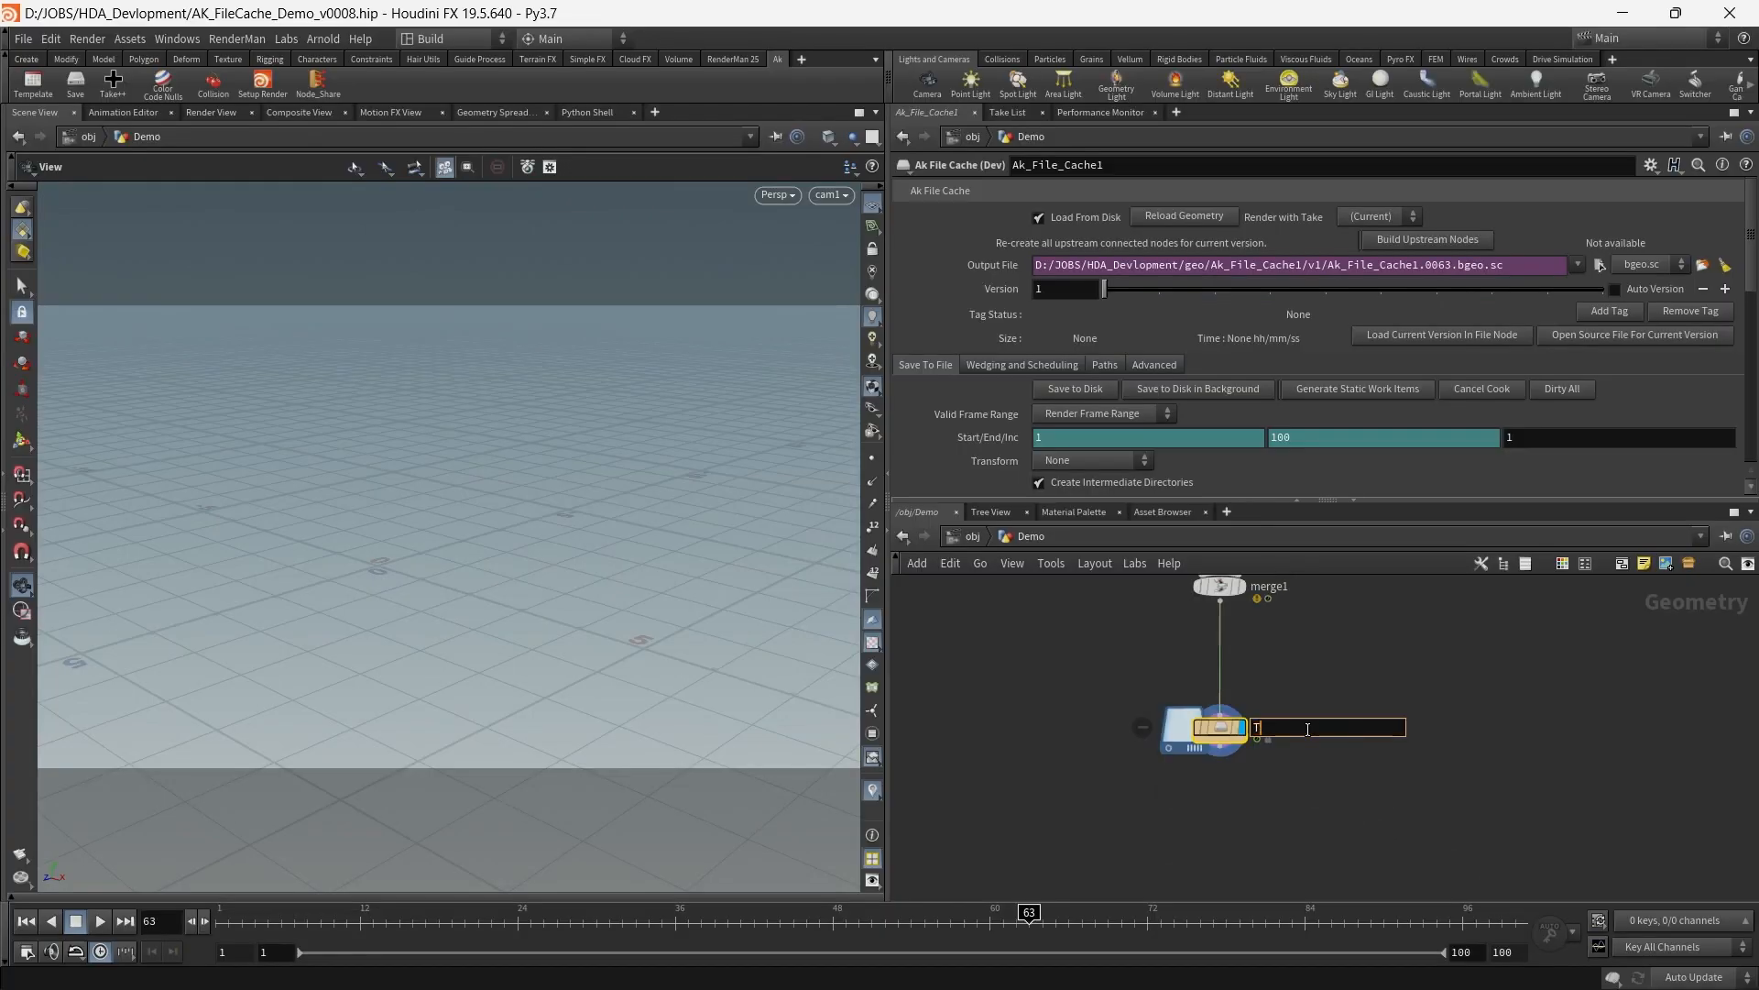
pyautogui.write('Toy')
pyautogui.press('Return')
pyautogui.click(1339, 706)
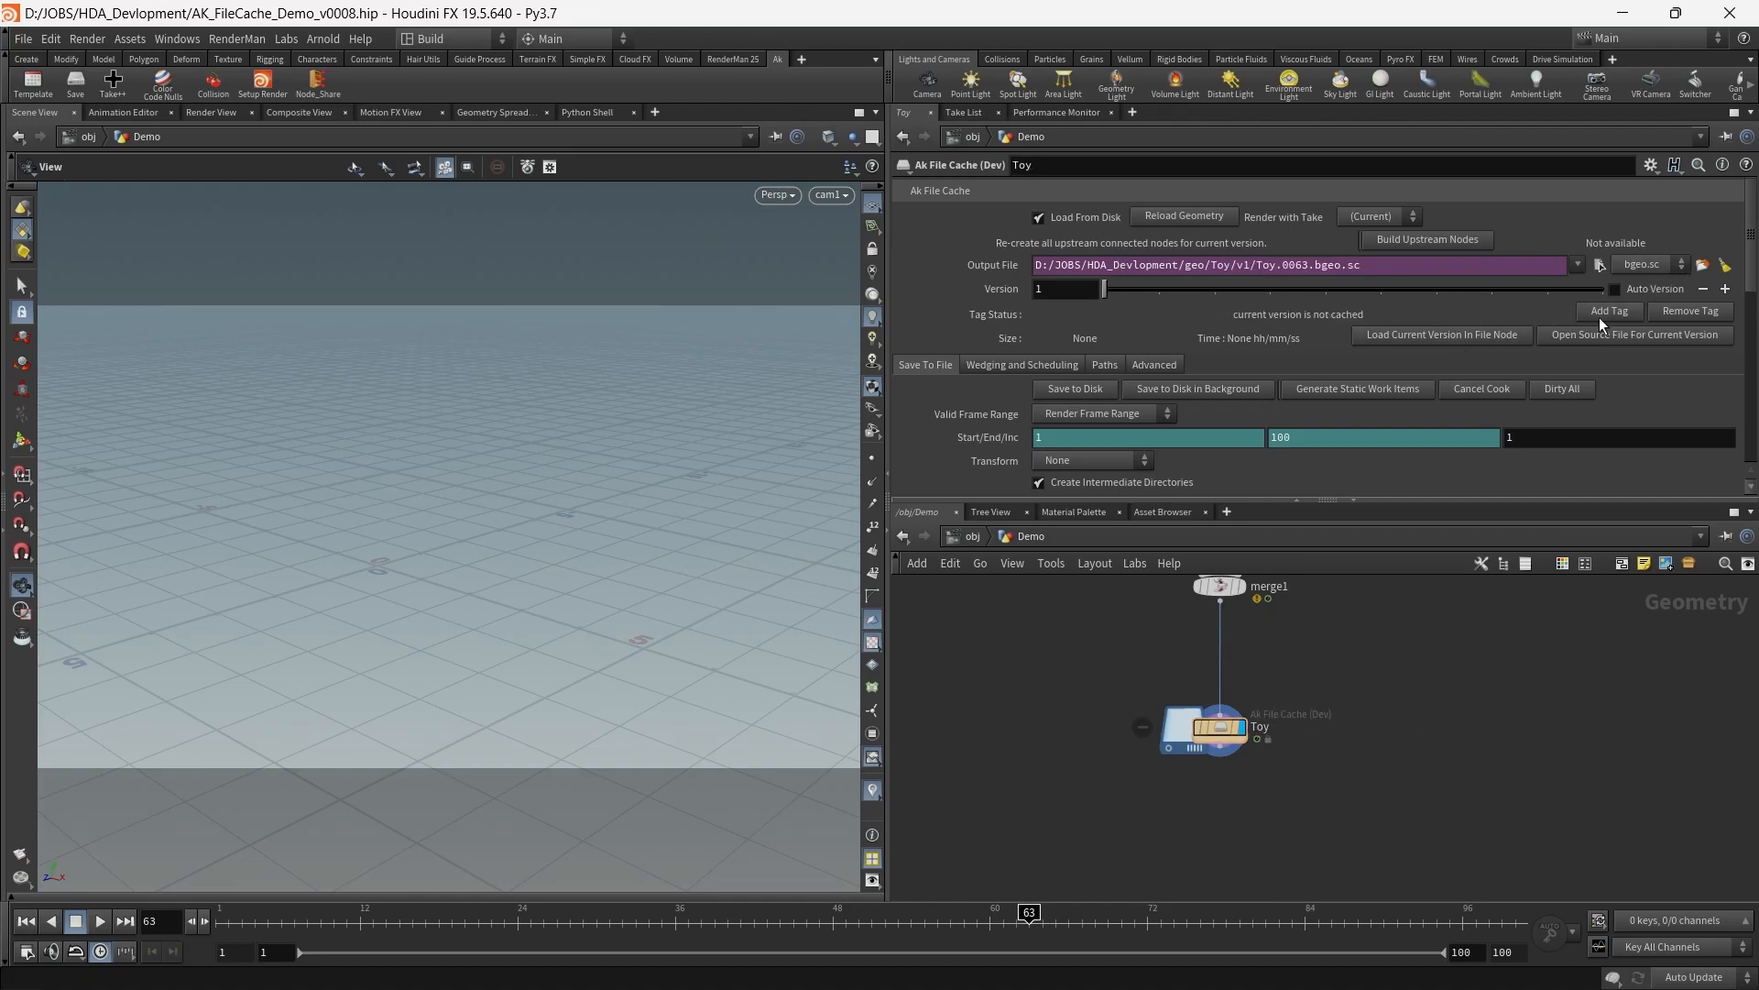
pyautogui.click(1102, 394)
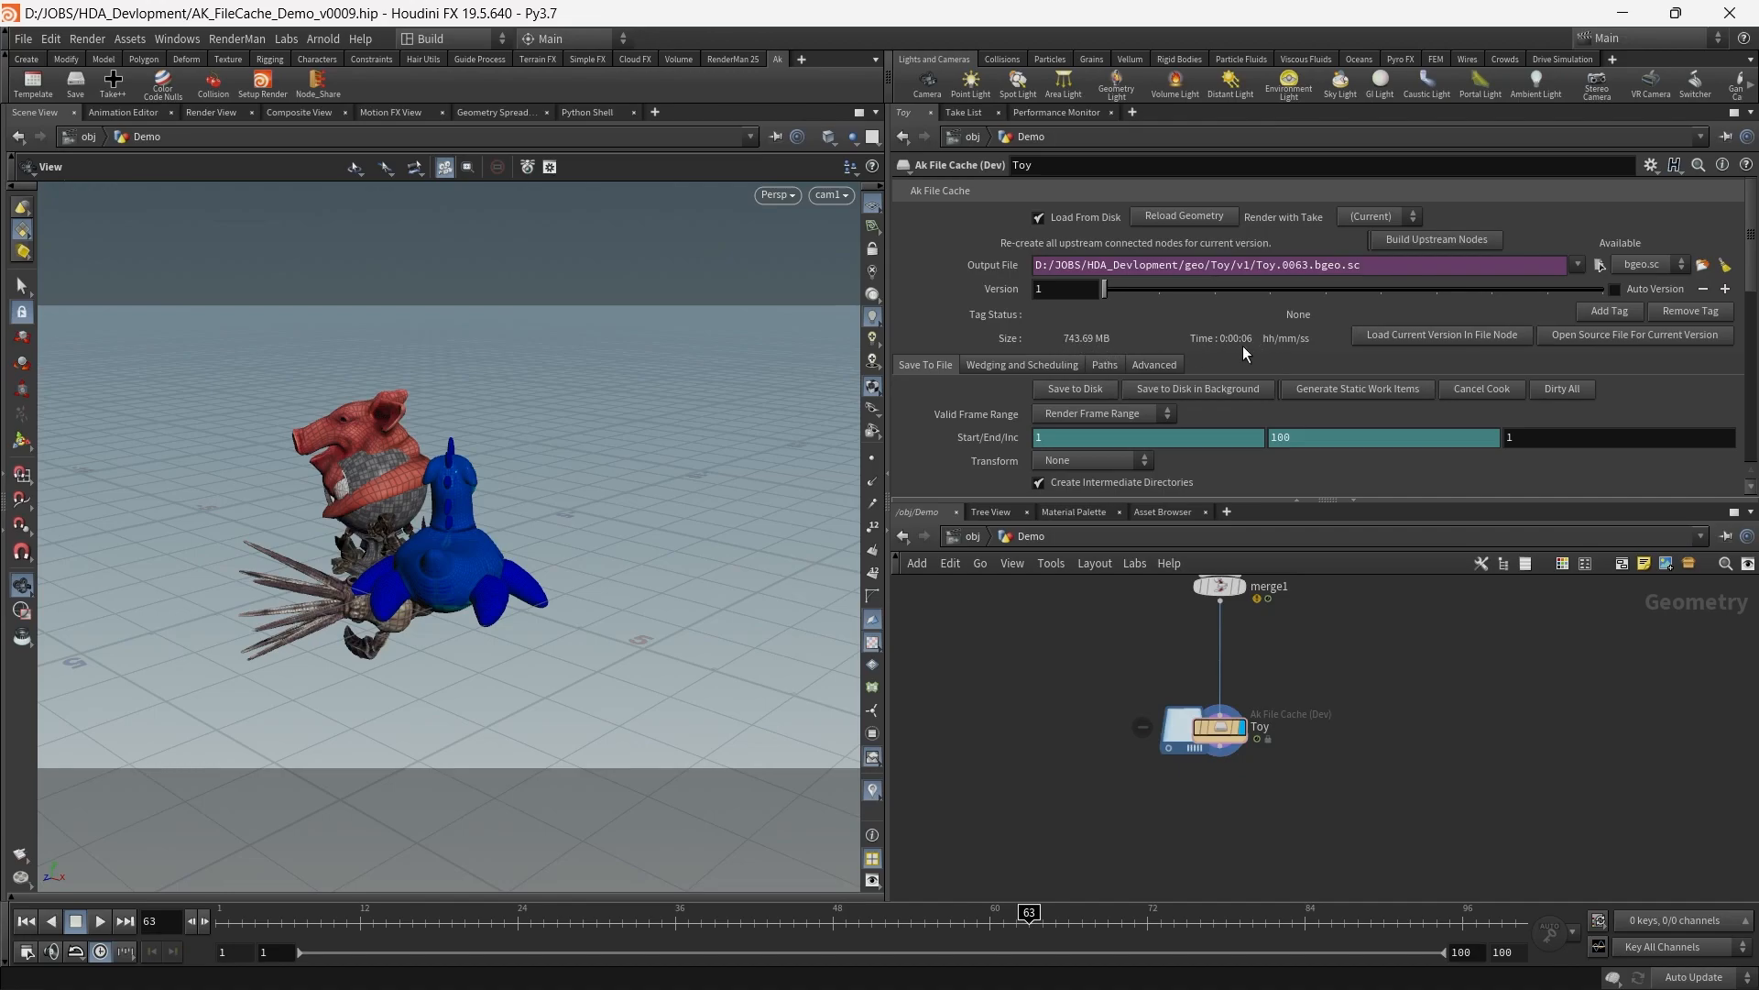
# Tag version 1 of the Toy cache with the comment "first toy cache"
pyautogui.click(1615, 312)
pyautogui.write('first toy ca')
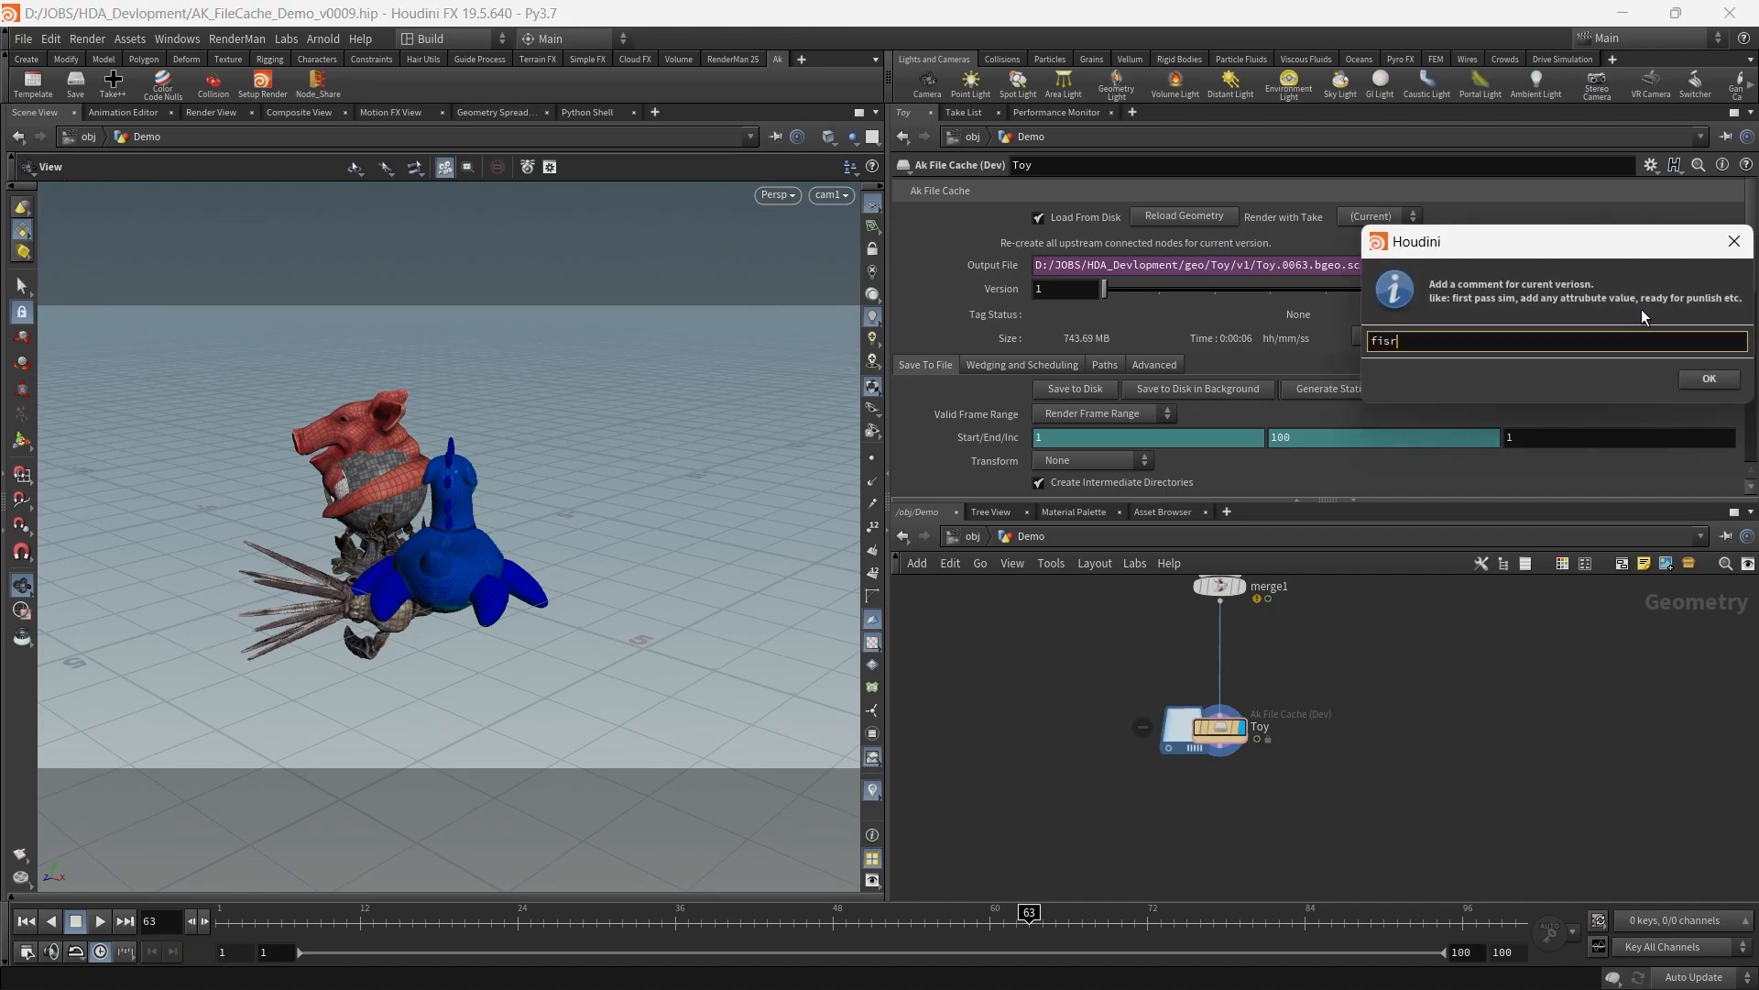
pyautogui.write('che')
pyautogui.press('Return')
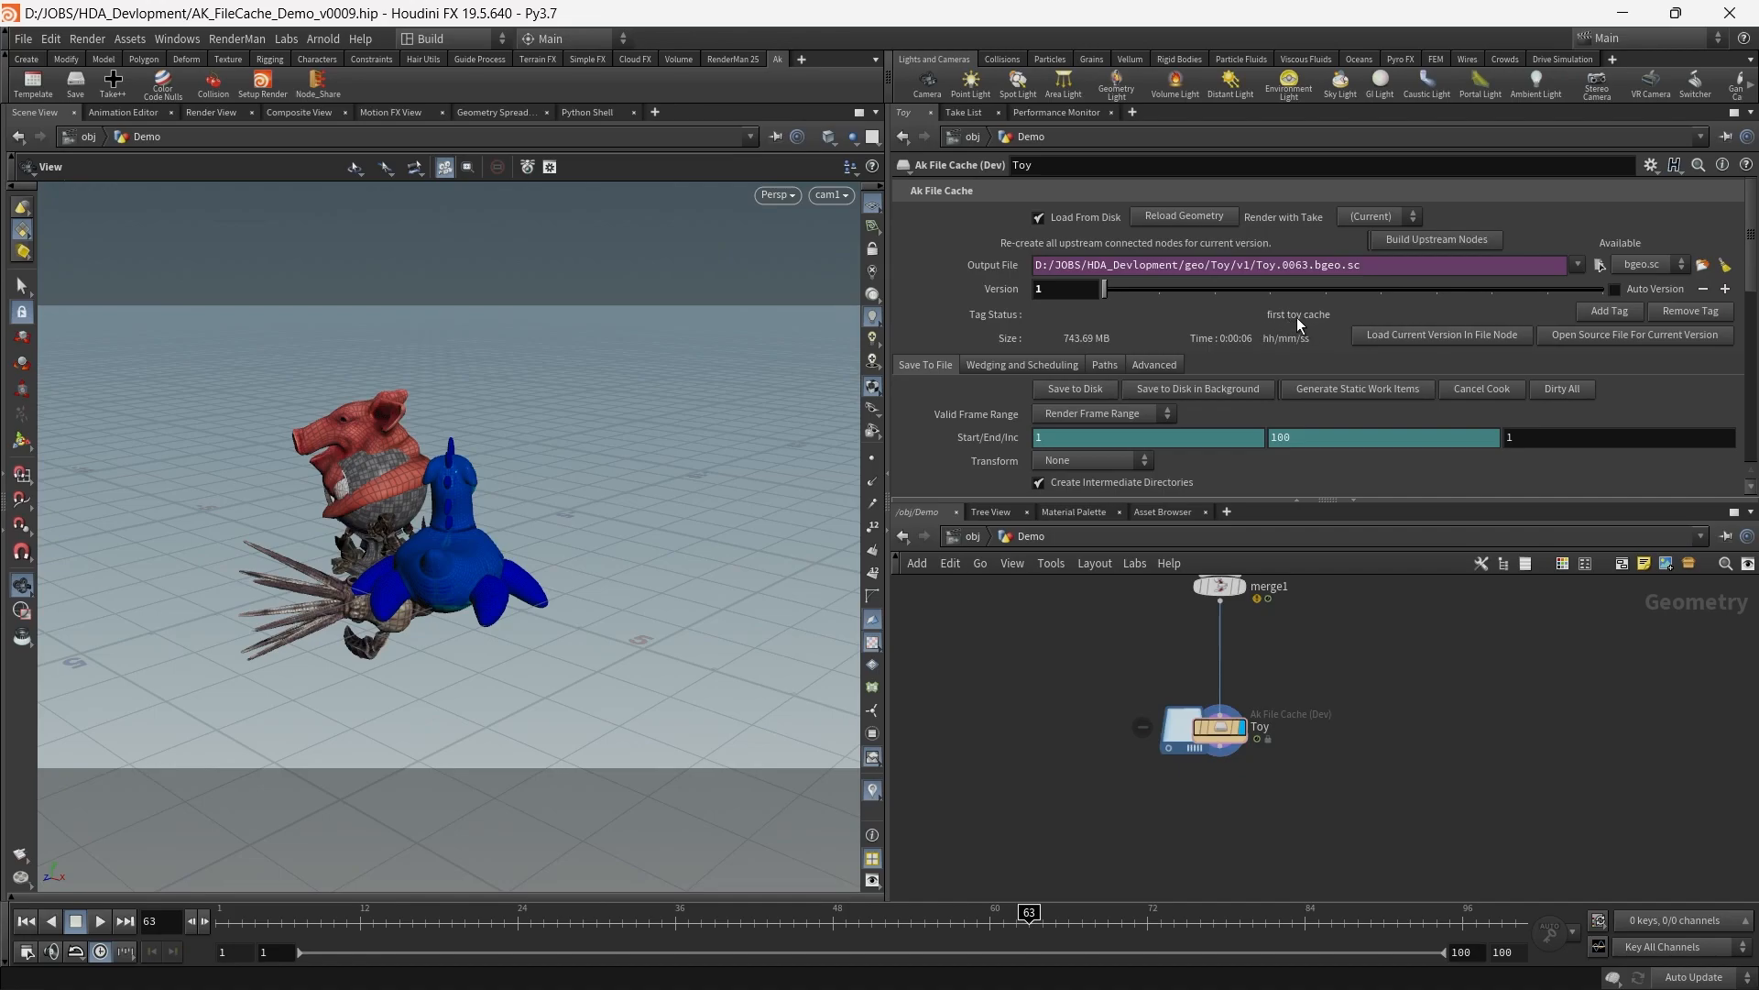
# Move the playhead to frame 18 and set the Toy node's output file format to vdb
pyautogui.moveTo(464, 916)
pyautogui.mouseDown()
pyautogui.moveTo(1135, 932)
pyautogui.moveTo(348, 946)
pyautogui.moveTo(1453, 923)
pyautogui.moveTo(440, 921)
pyautogui.mouseUp()
pyautogui.click(1668, 264)
pyautogui.click(1647, 300)
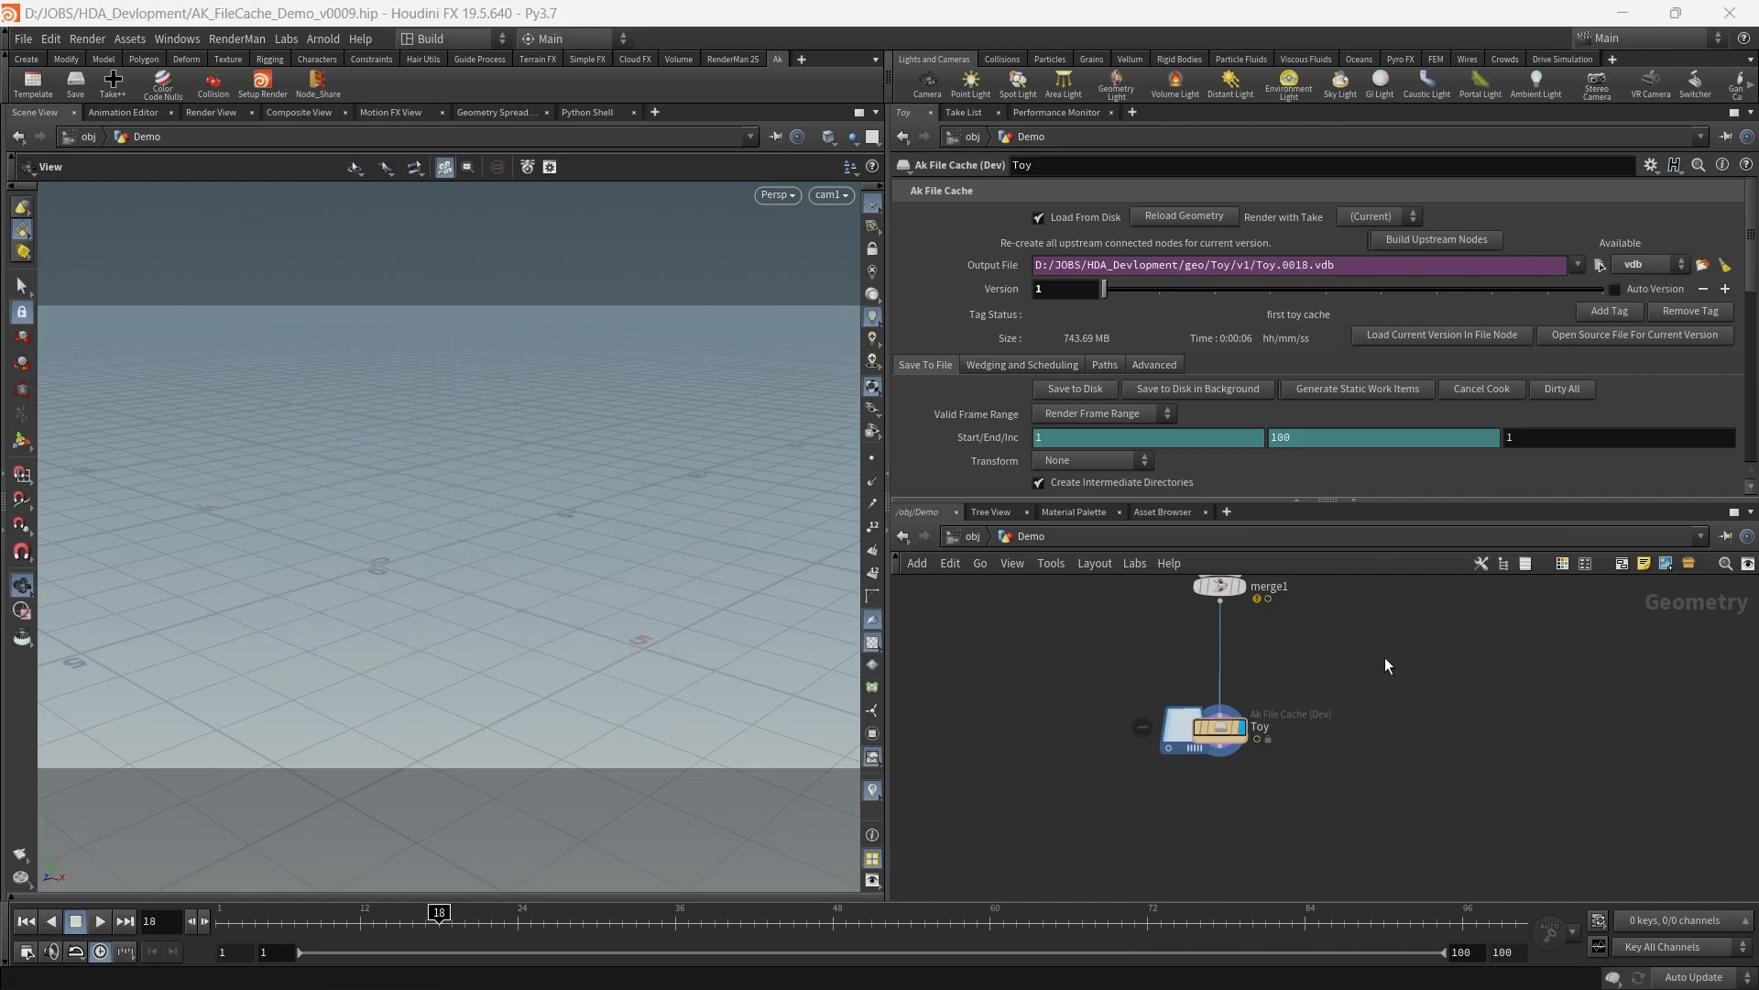
# Insert a VDB from Polygons node between merge1 and the Toy cache node, and display its result
pyautogui.press('Tab')
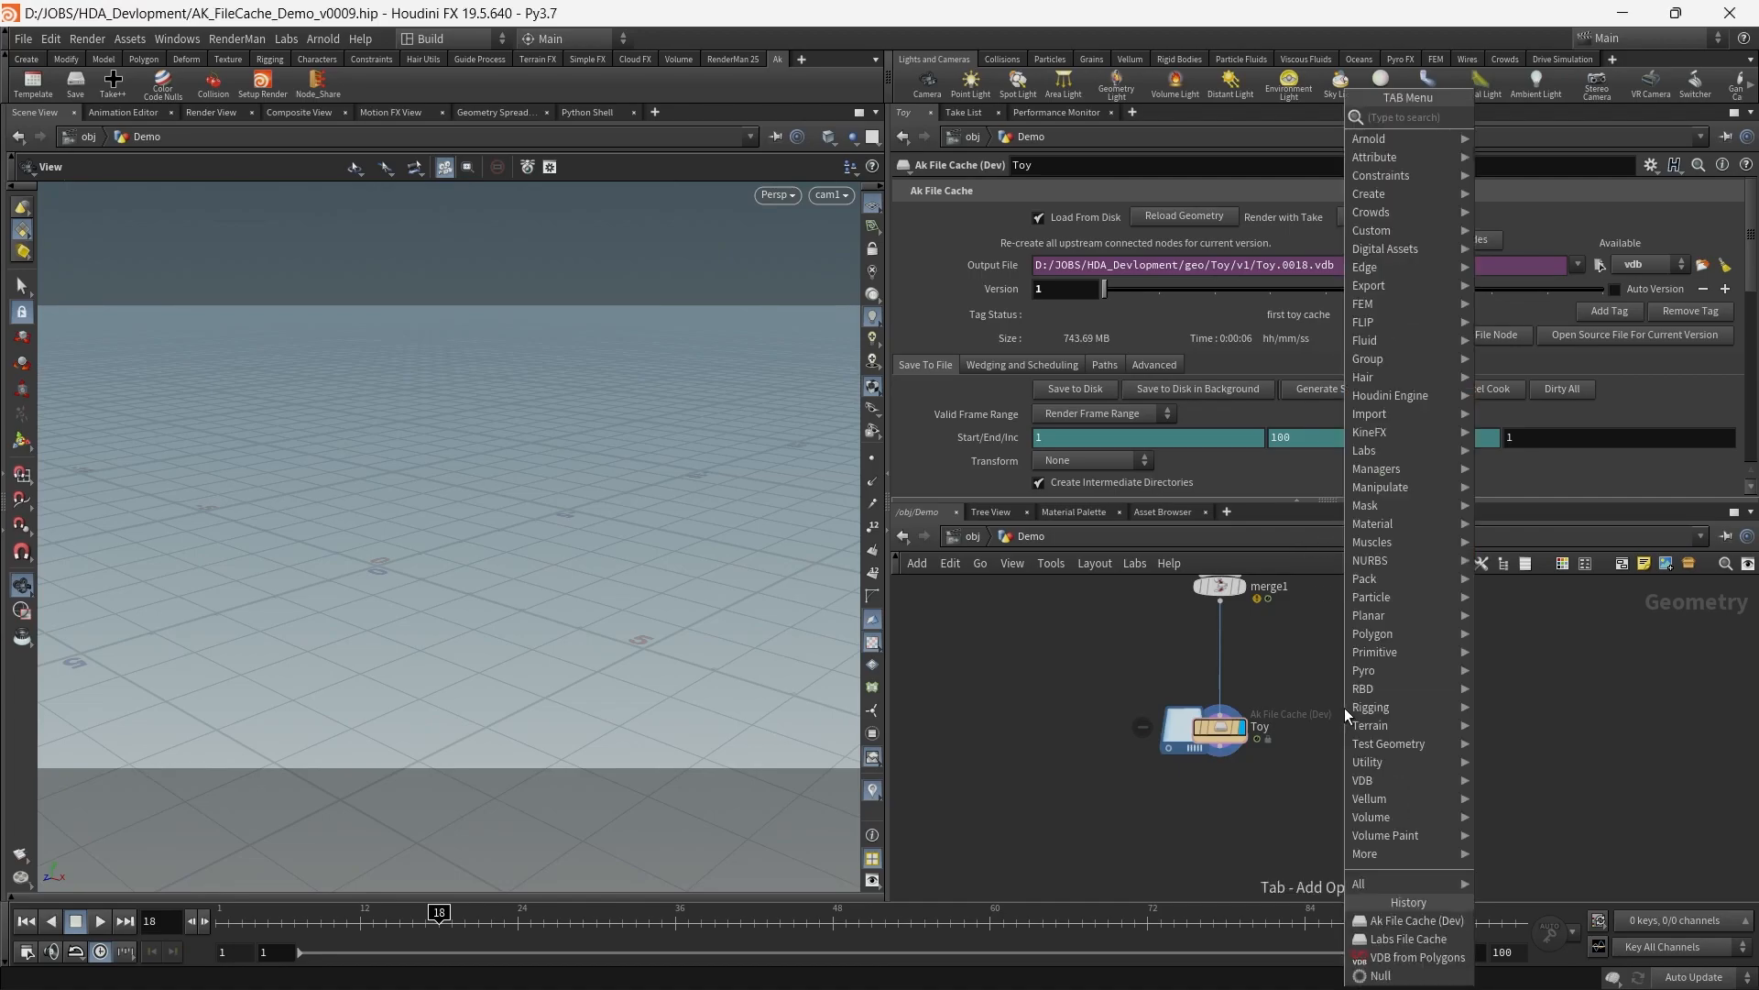
pyautogui.write('vdbfr')
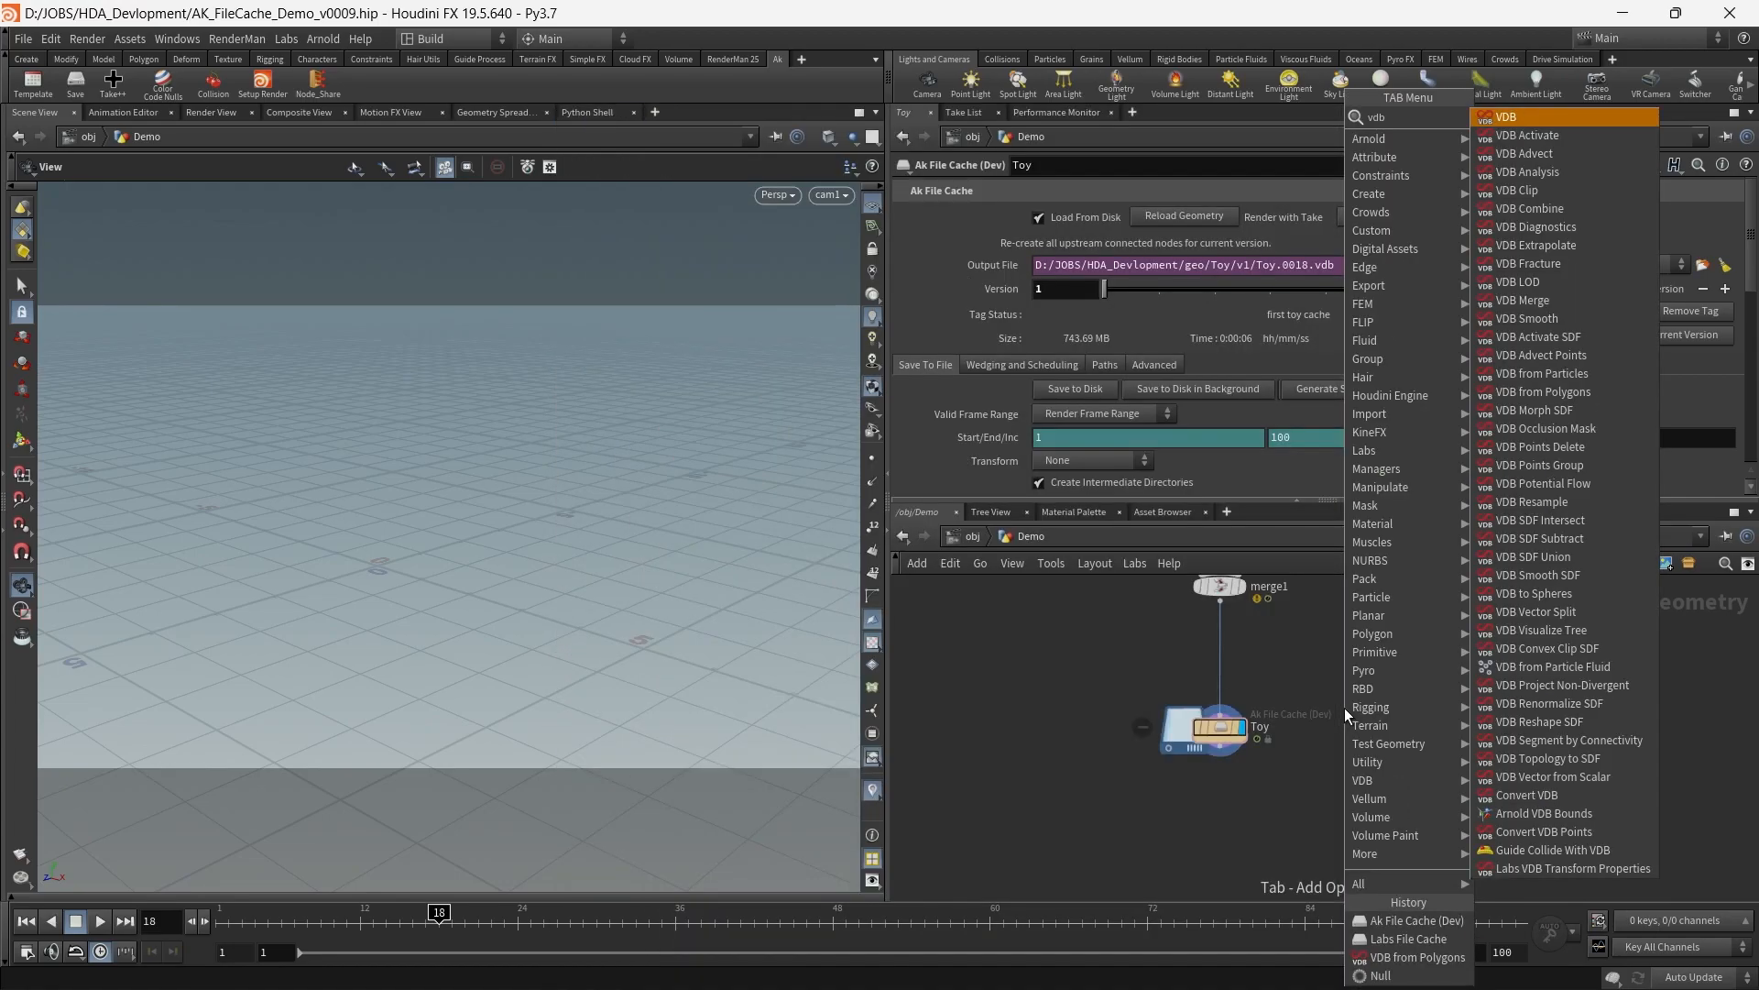
pyautogui.press('Down')
pyautogui.press('Down')
pyautogui.press('Return')
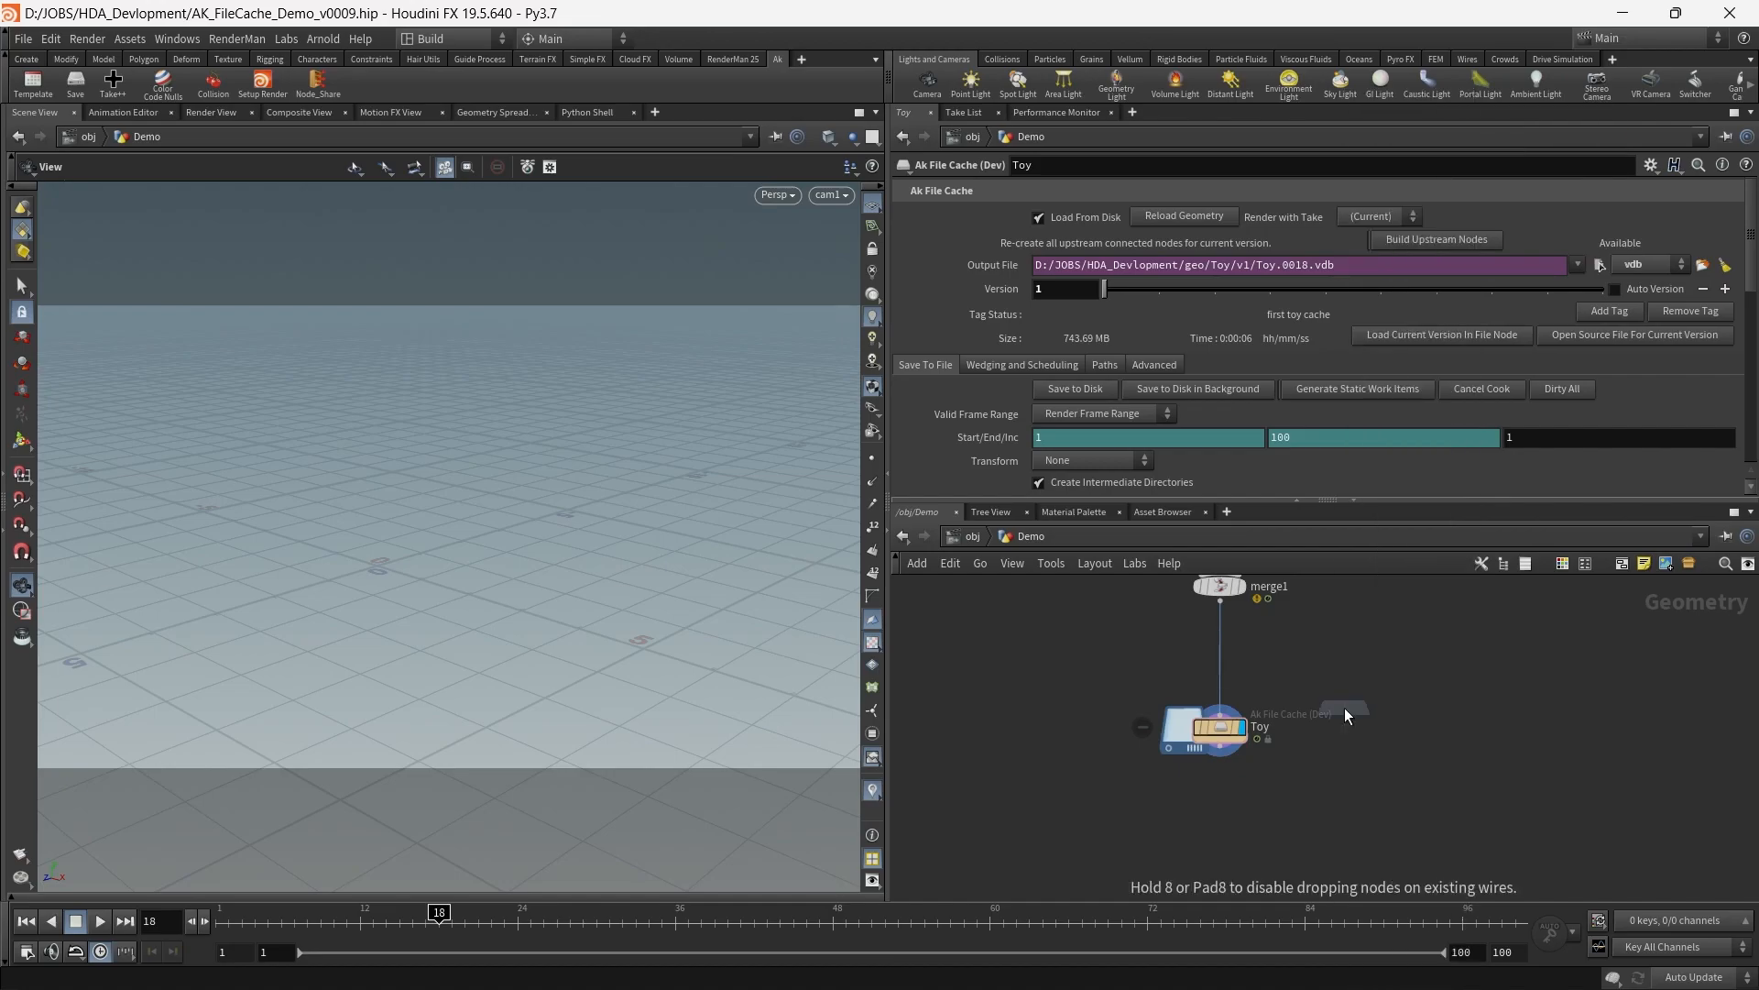
pyautogui.click(1218, 658)
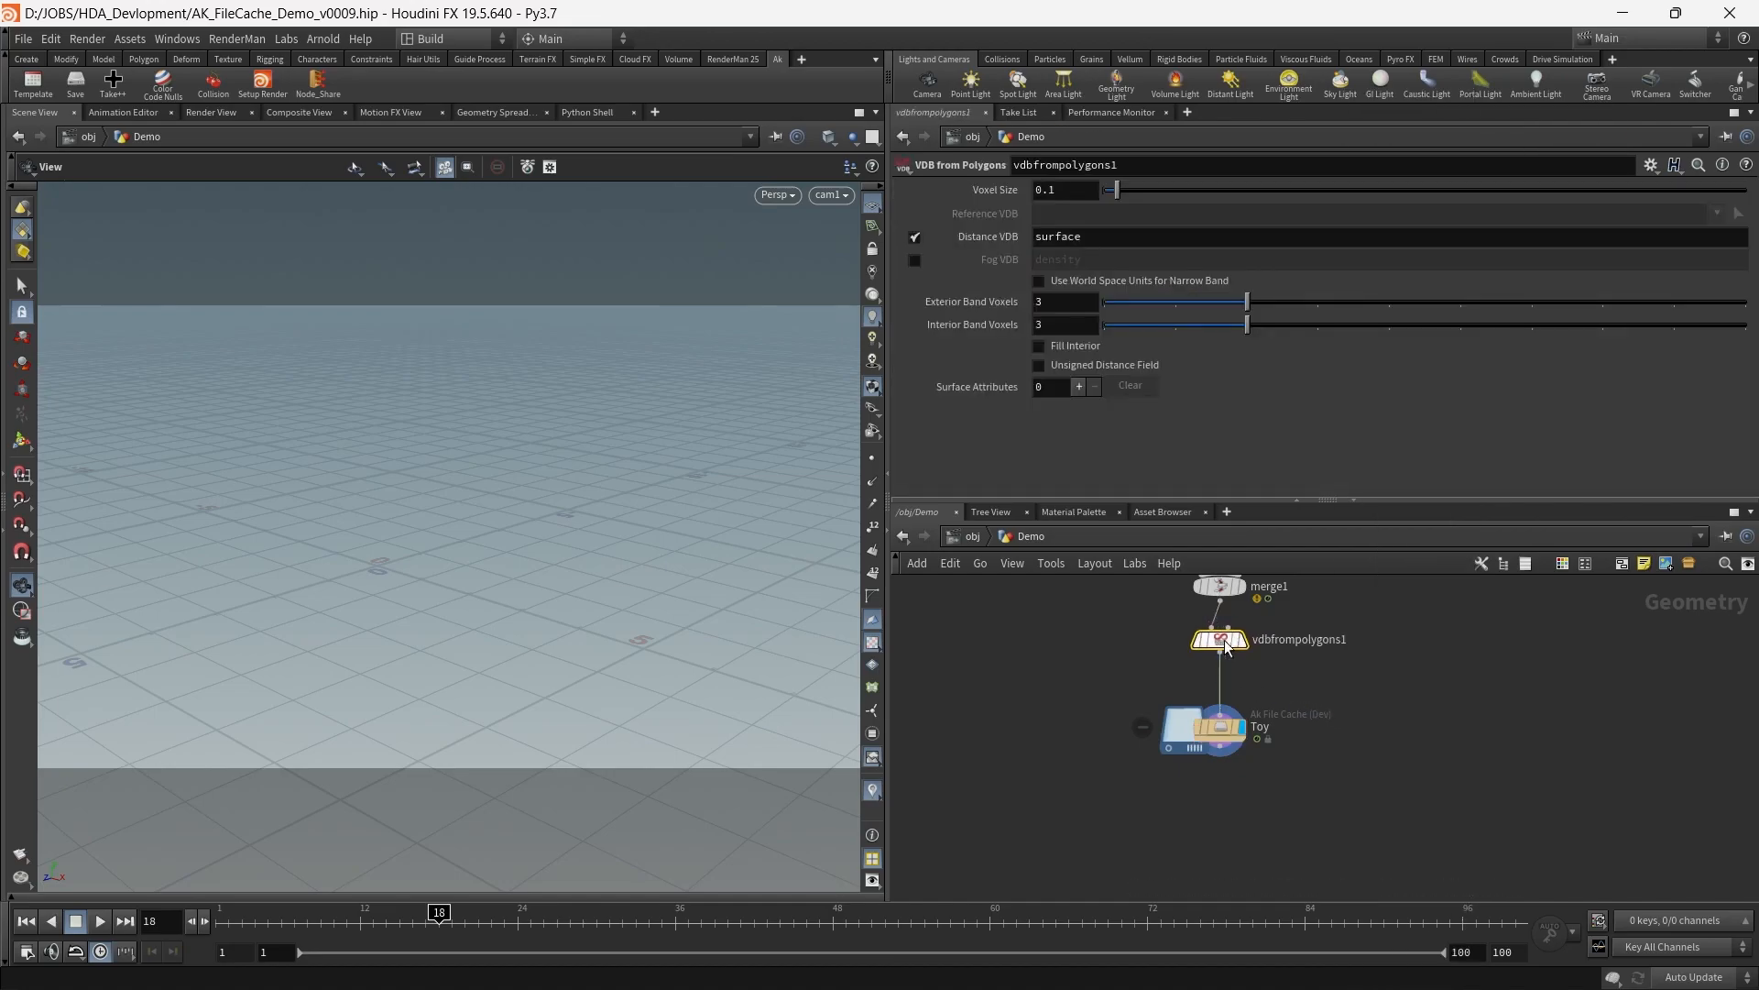
pyautogui.press('r')
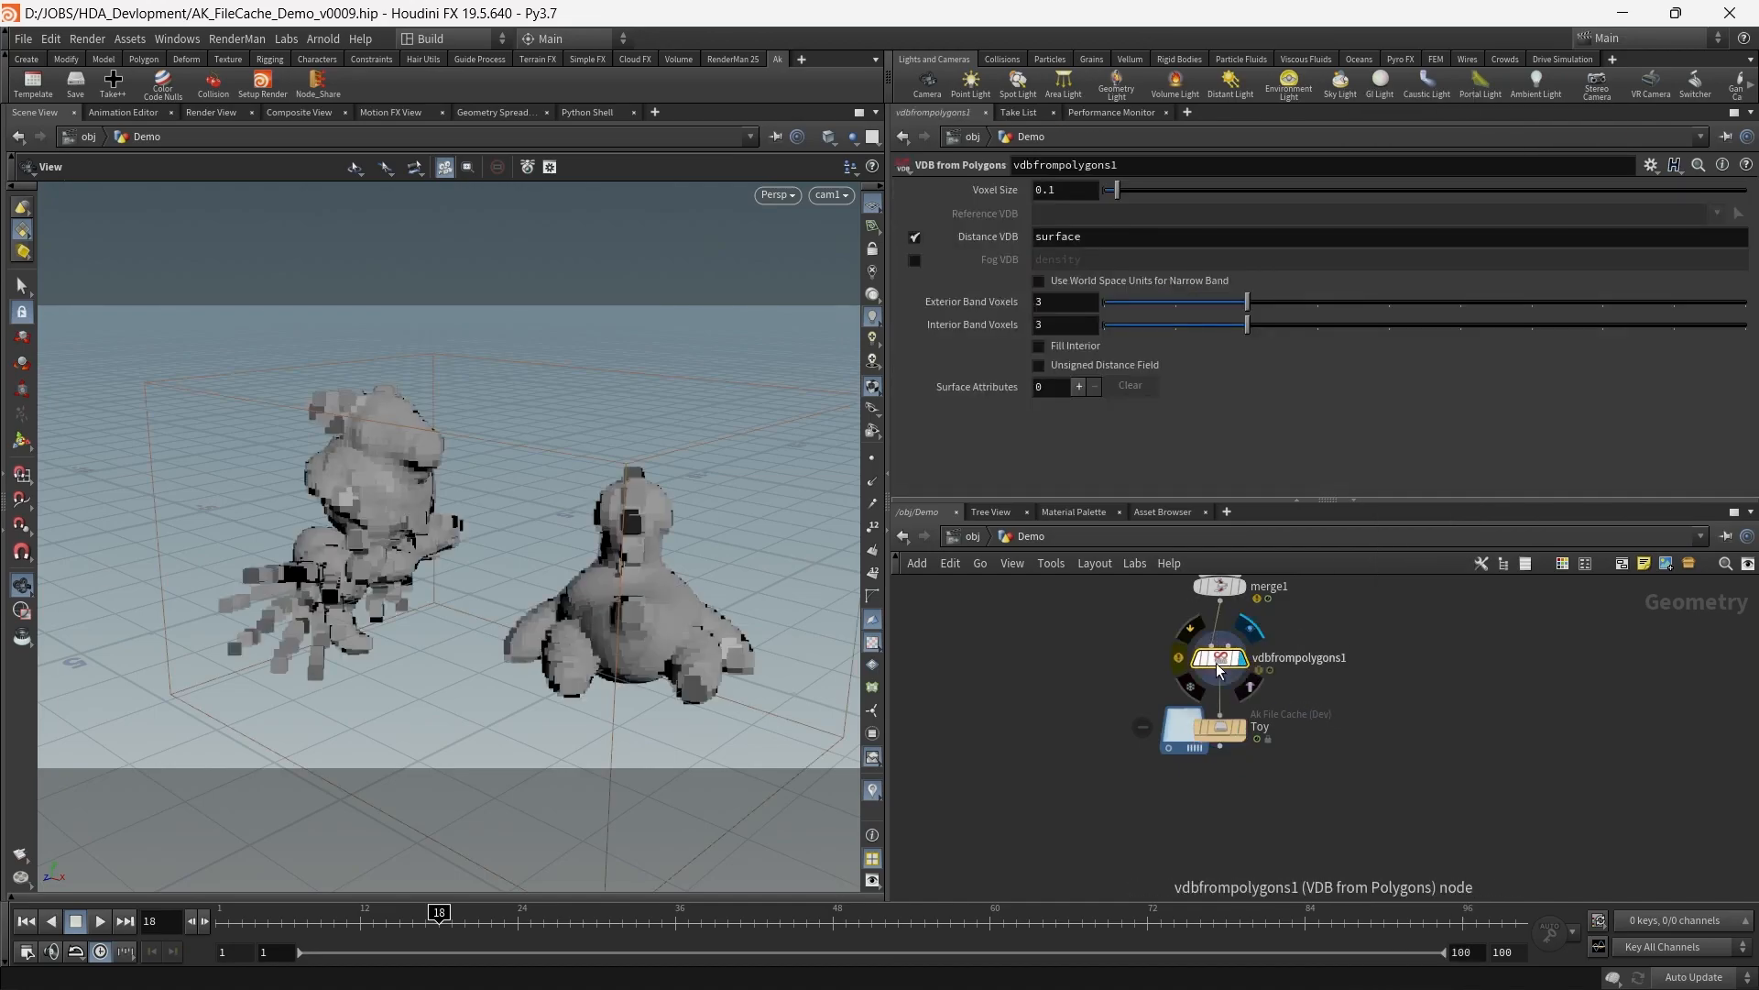
# Display the Toy node and save its vdb cache to disk as a new version with Auto Version enabled
pyautogui.click(1214, 729)
pyautogui.click(1241, 731)
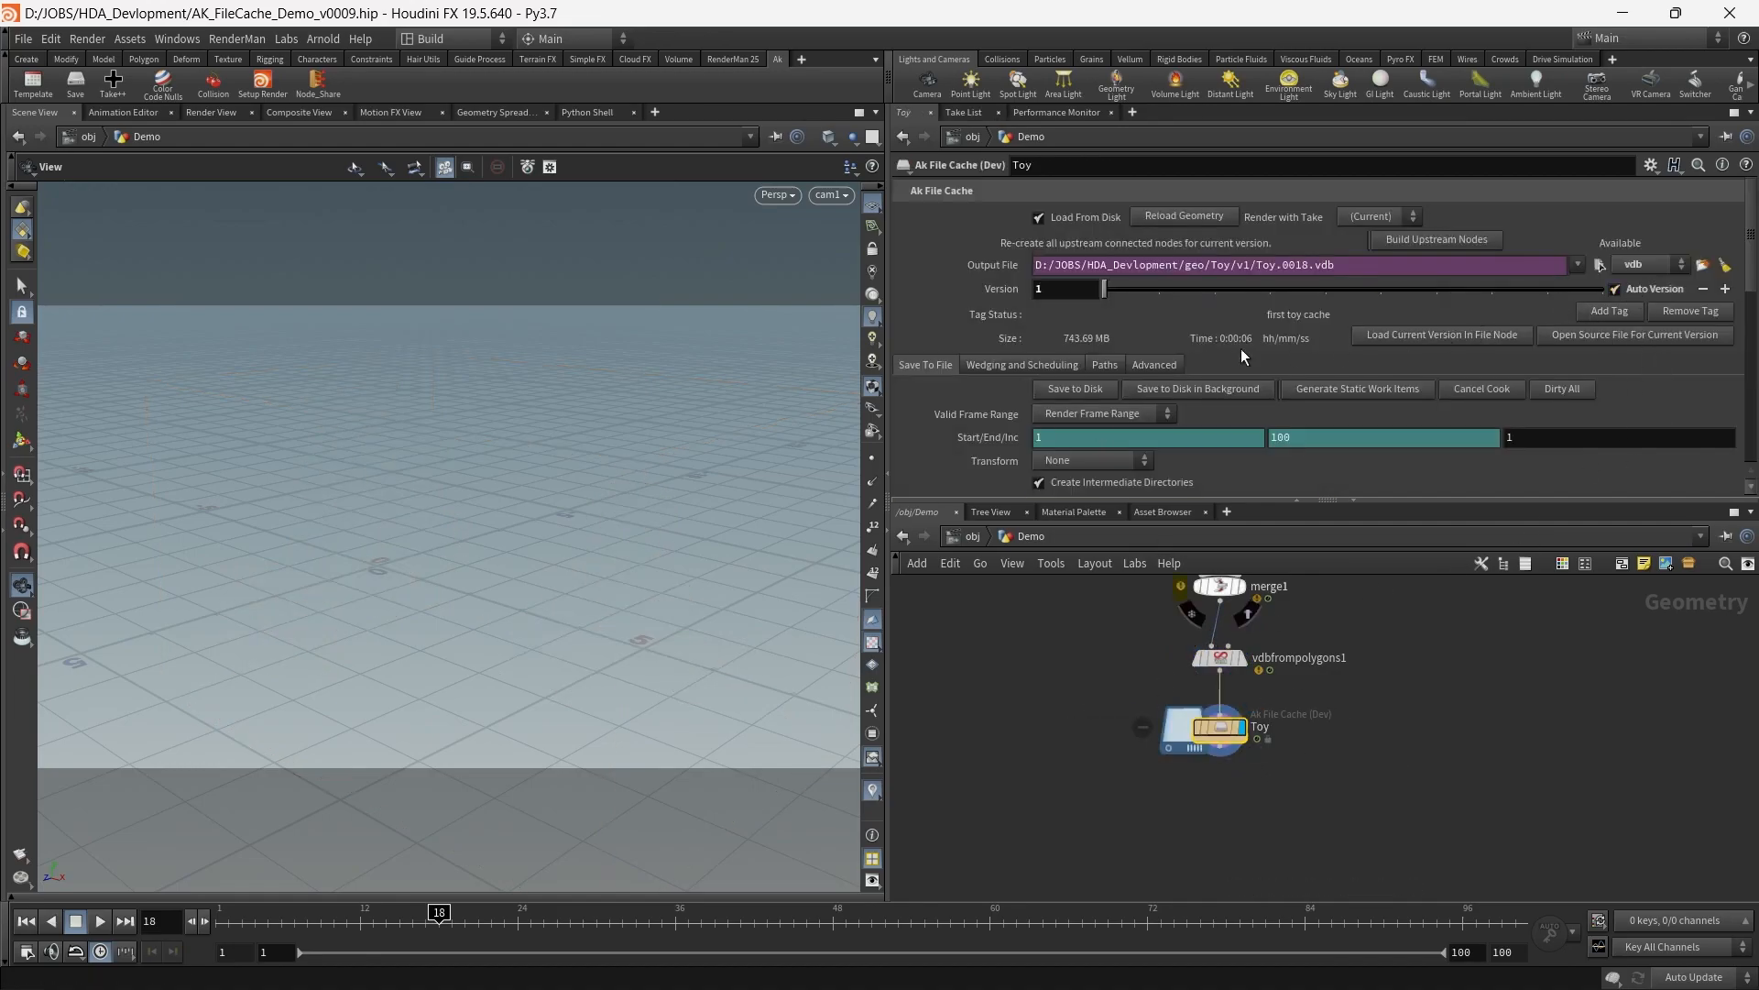
pyautogui.click(1075, 389)
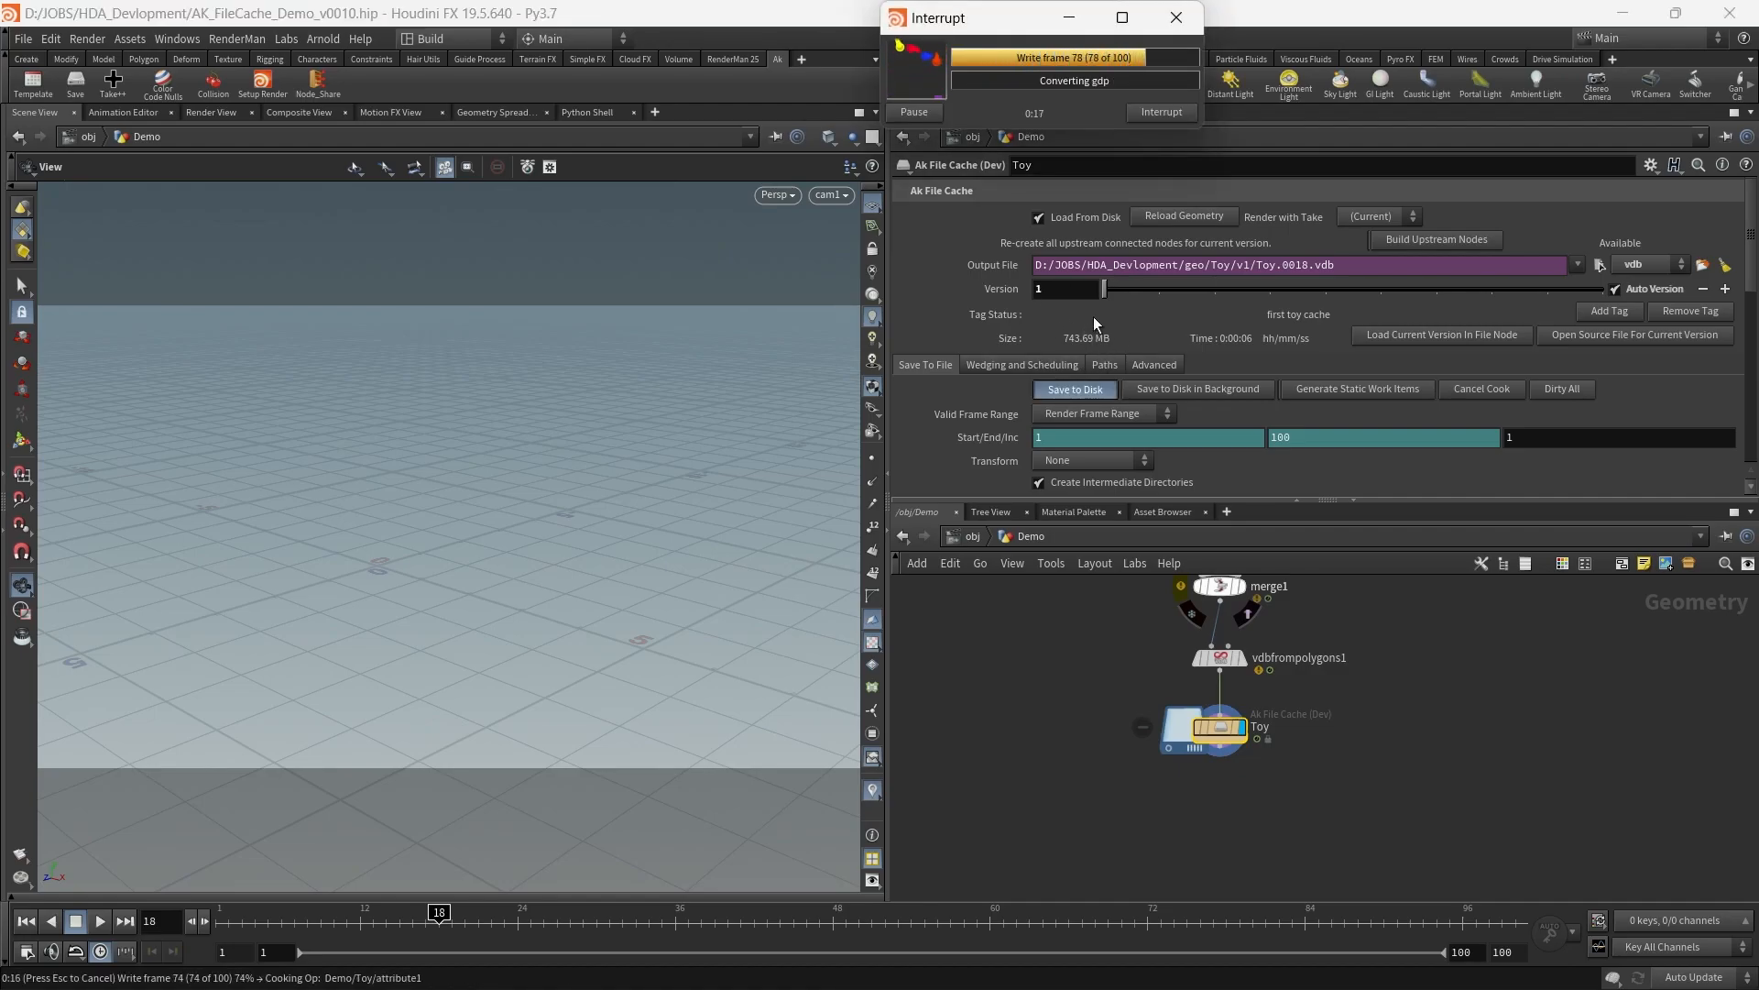
# Scrub the timeline to frame 54 to review the cached VDB animation
pyautogui.click(296, 912)
pyautogui.moveTo(296, 916); pyautogui.dragTo(597, 916)
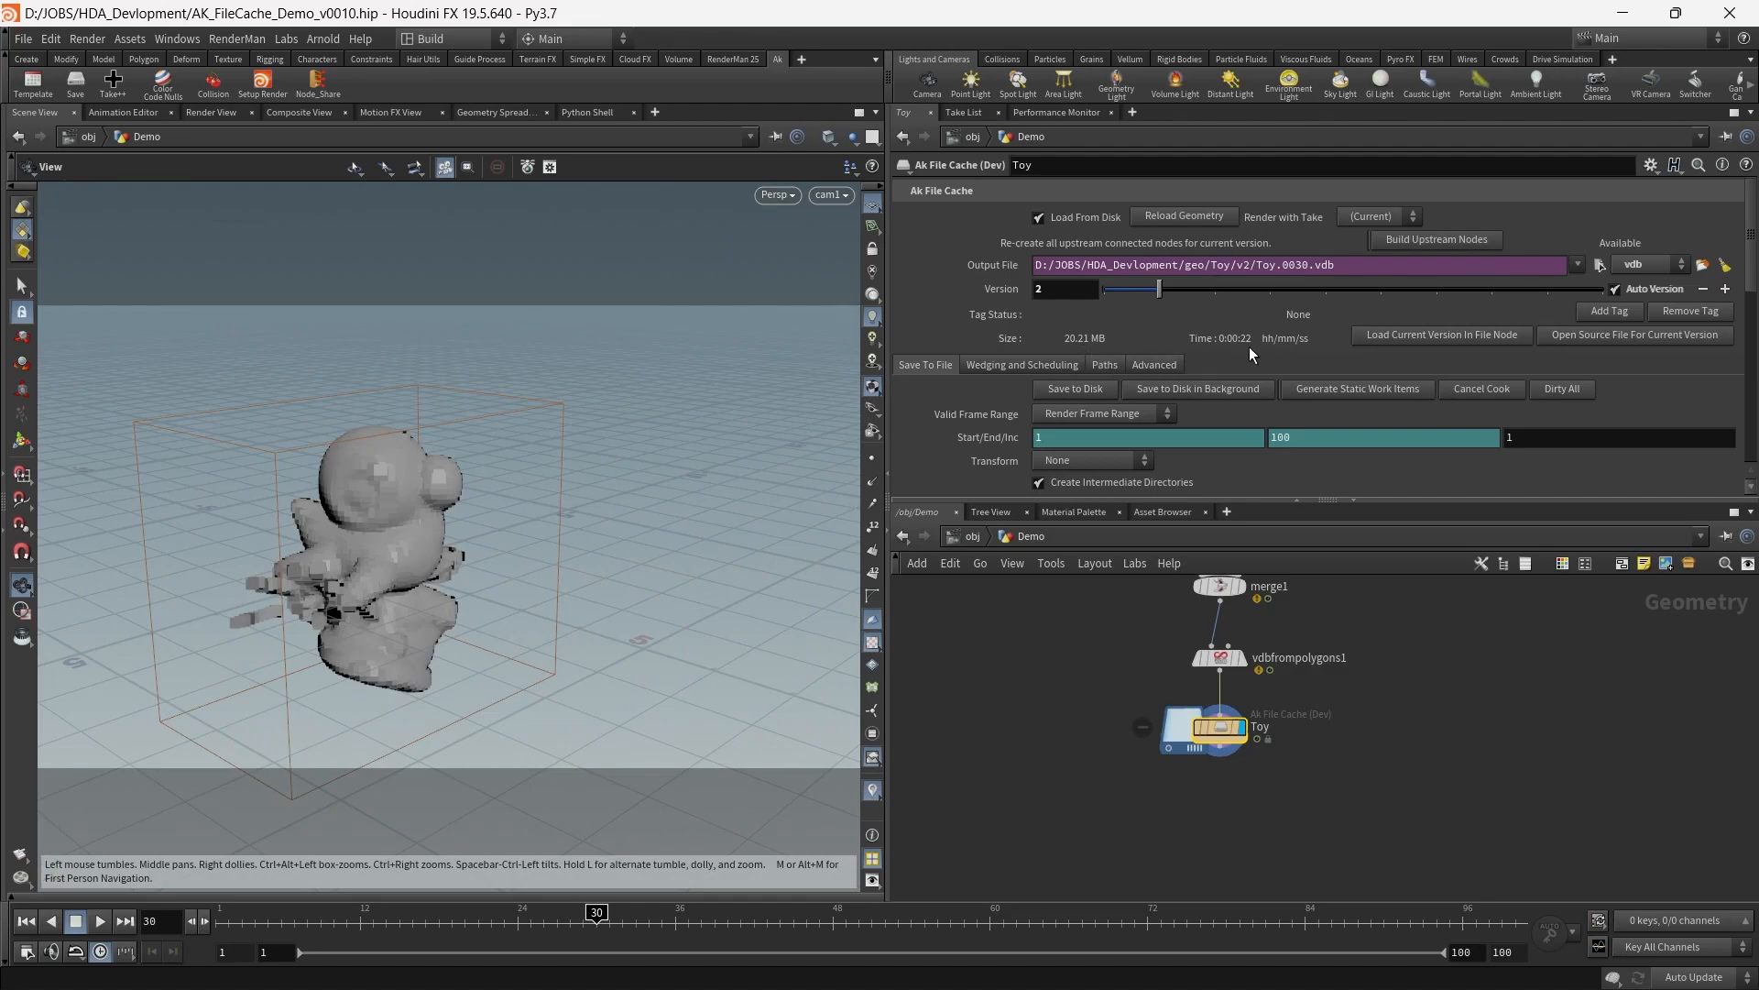
pyautogui.moveTo(663, 915); pyautogui.dragTo(911, 898)
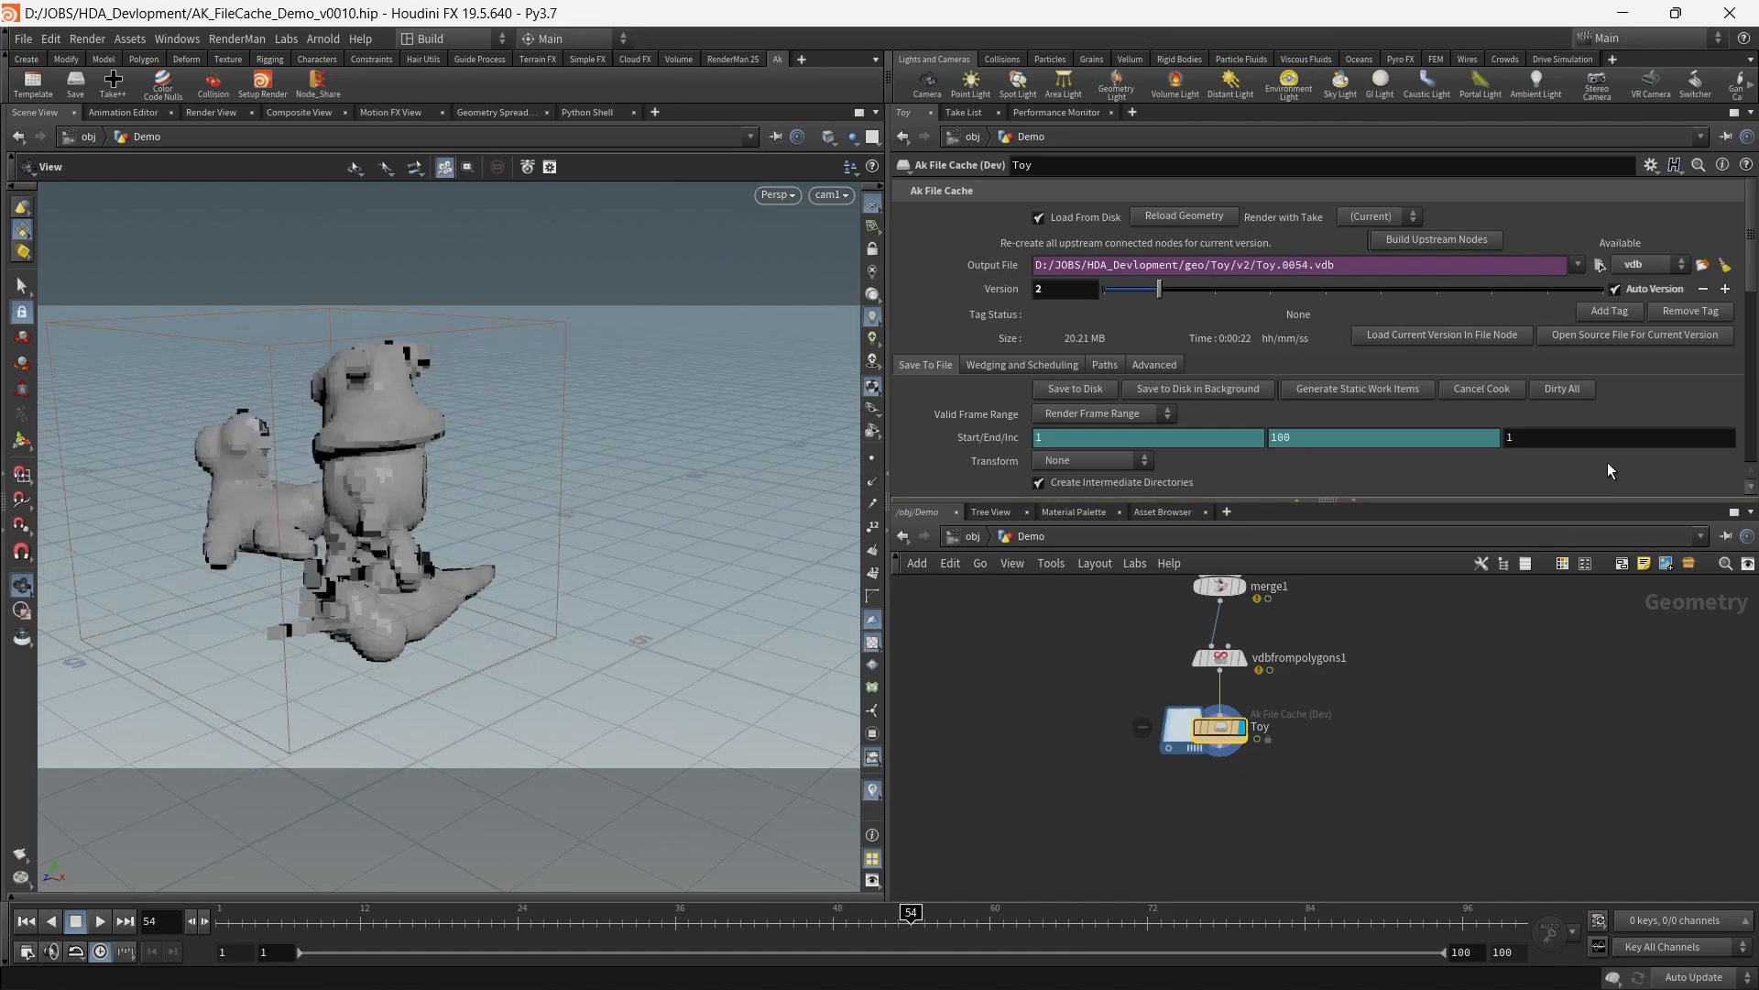
# Switch the Toy node's format to abc and save a new version to disk, fed directly from merge1 instead of the VDB conversion
pyautogui.click(1674, 268)
pyautogui.click(1654, 325)
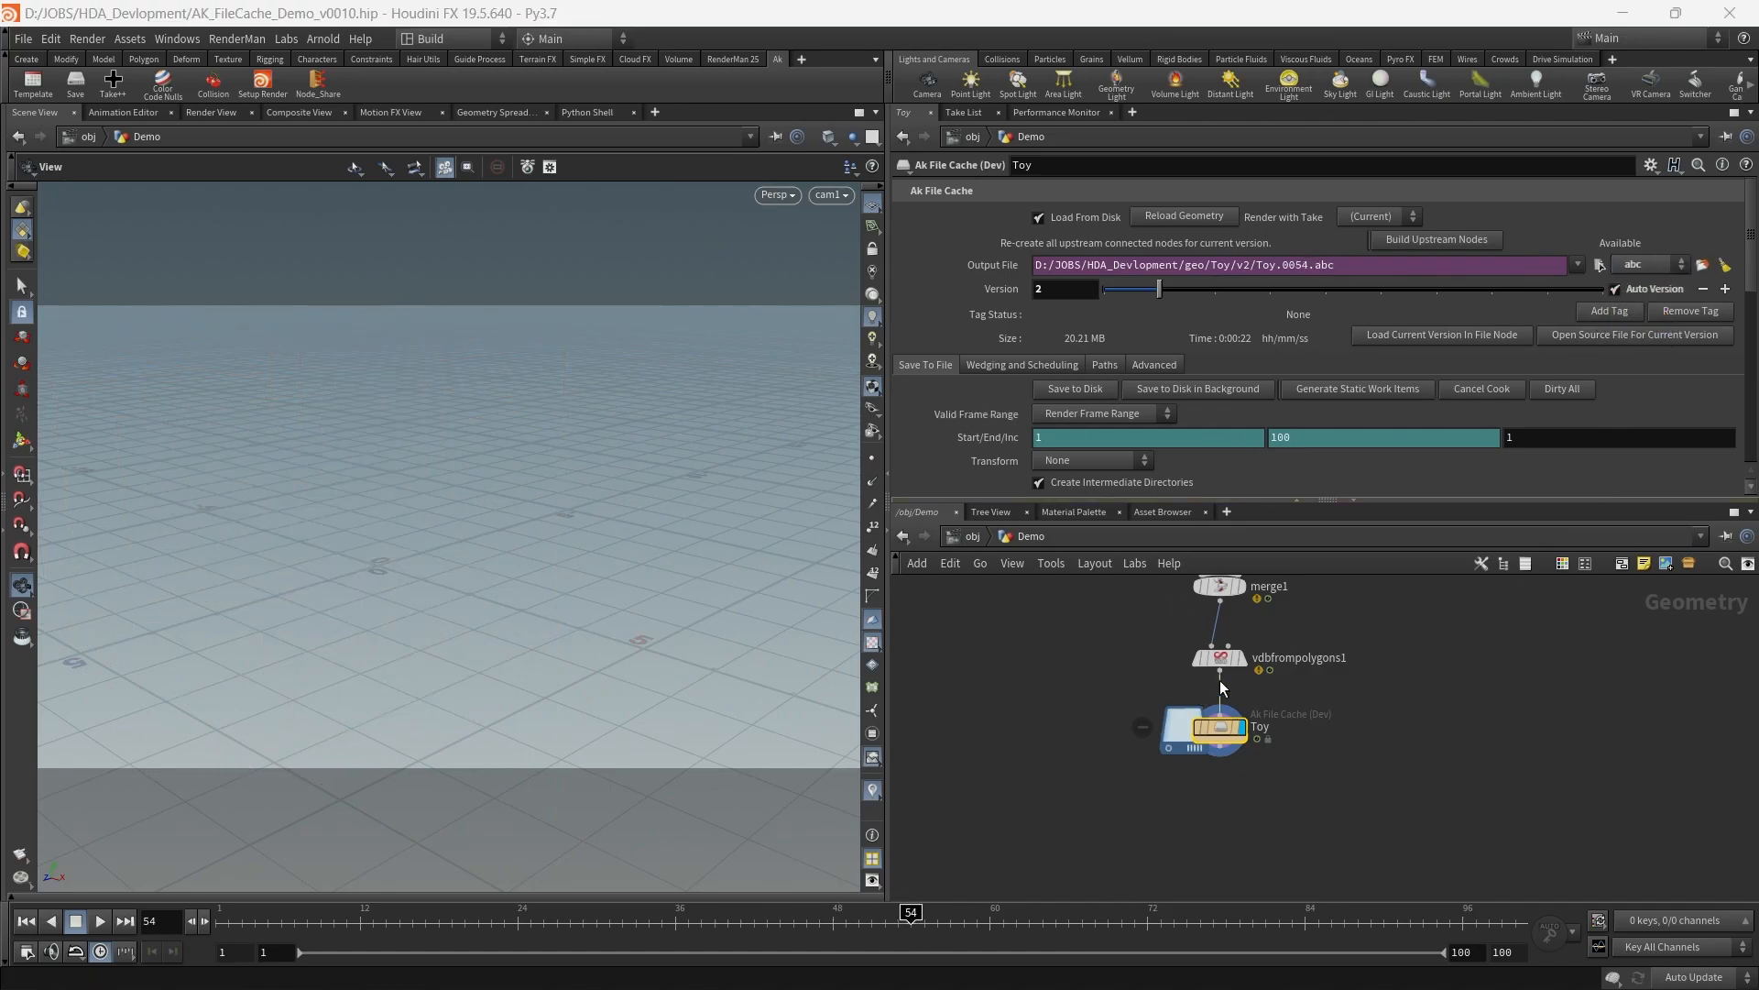
pyautogui.moveTo(1224, 653); pyautogui.dragTo(1371, 640)
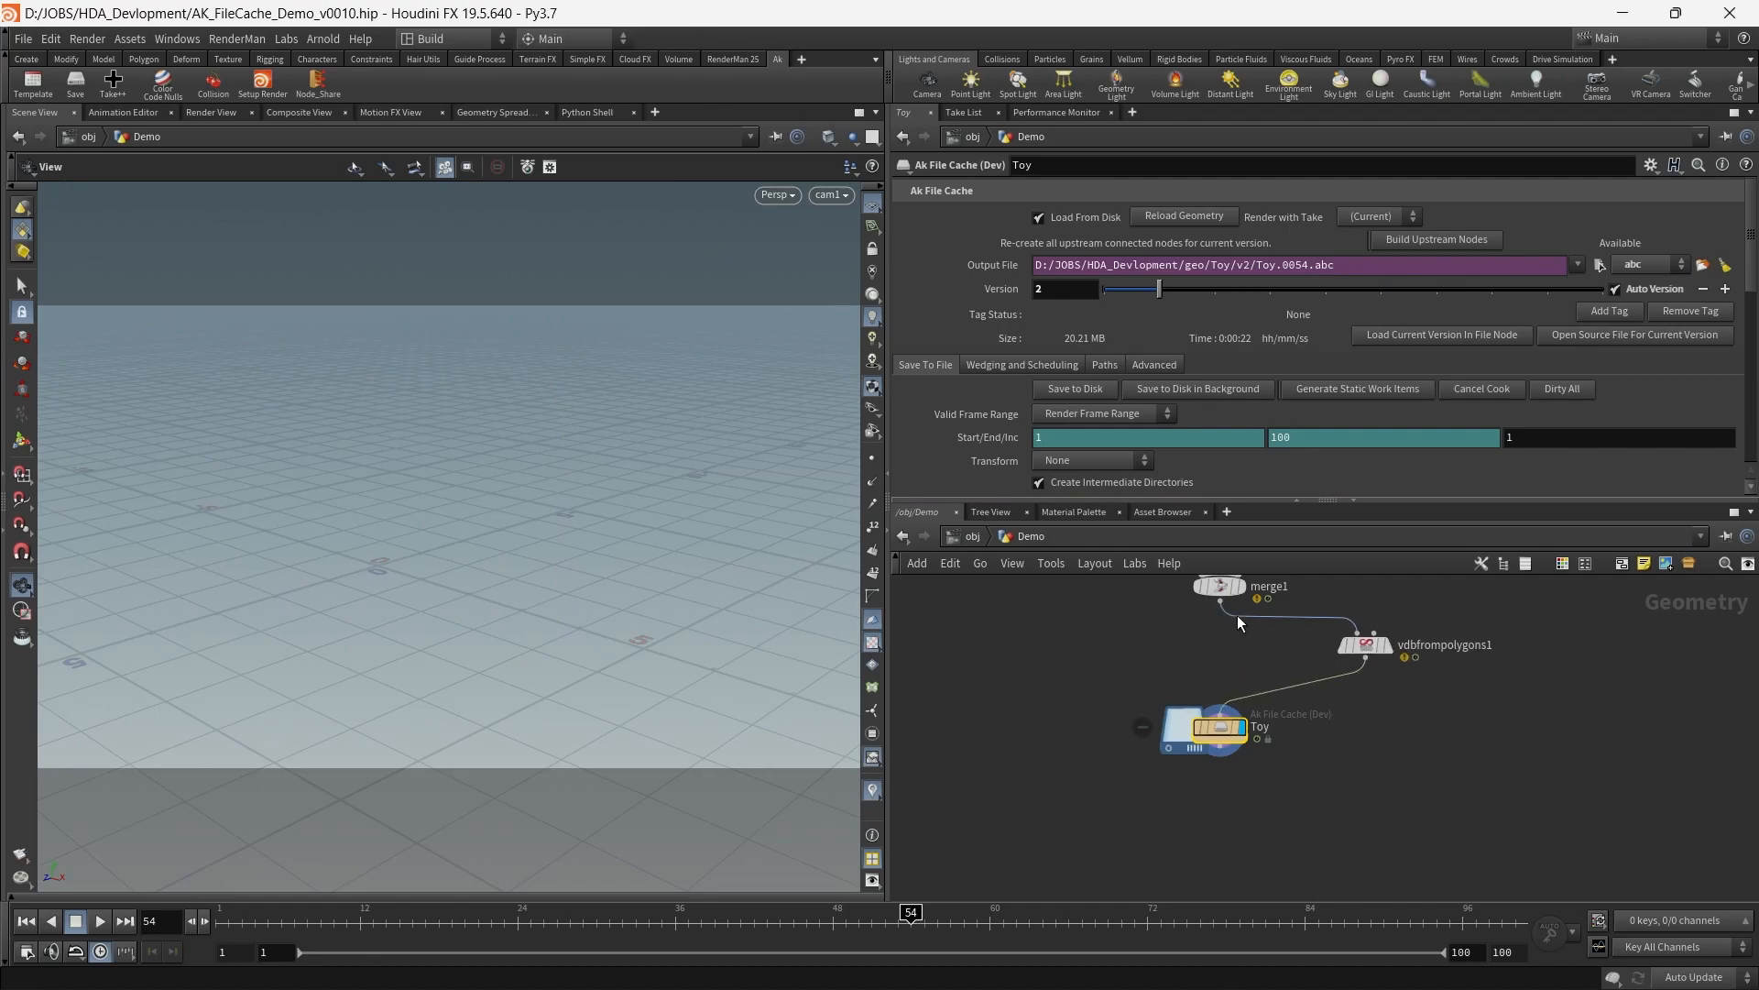
pyautogui.click(1085, 394)
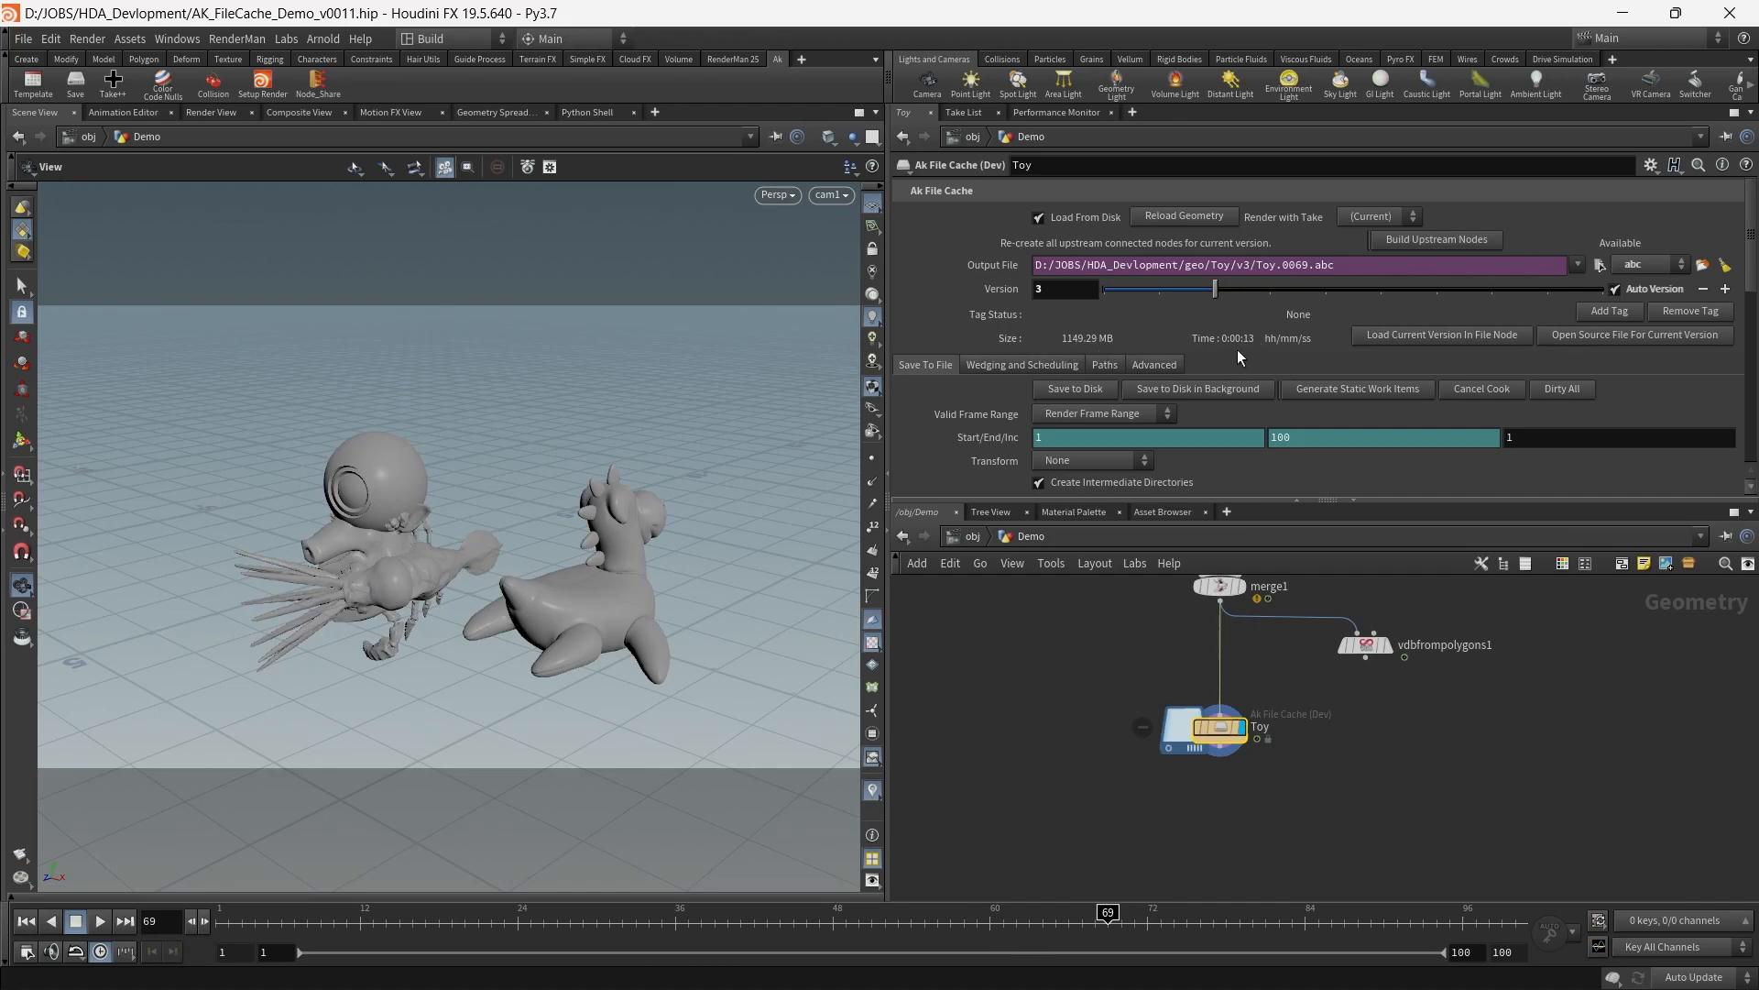
# Scrub through the Alembic cache to frame 95 and compare the tags and sizes of versions 1 and 3
pyautogui.moveTo(494, 921); pyautogui.dragTo(1450, 935)
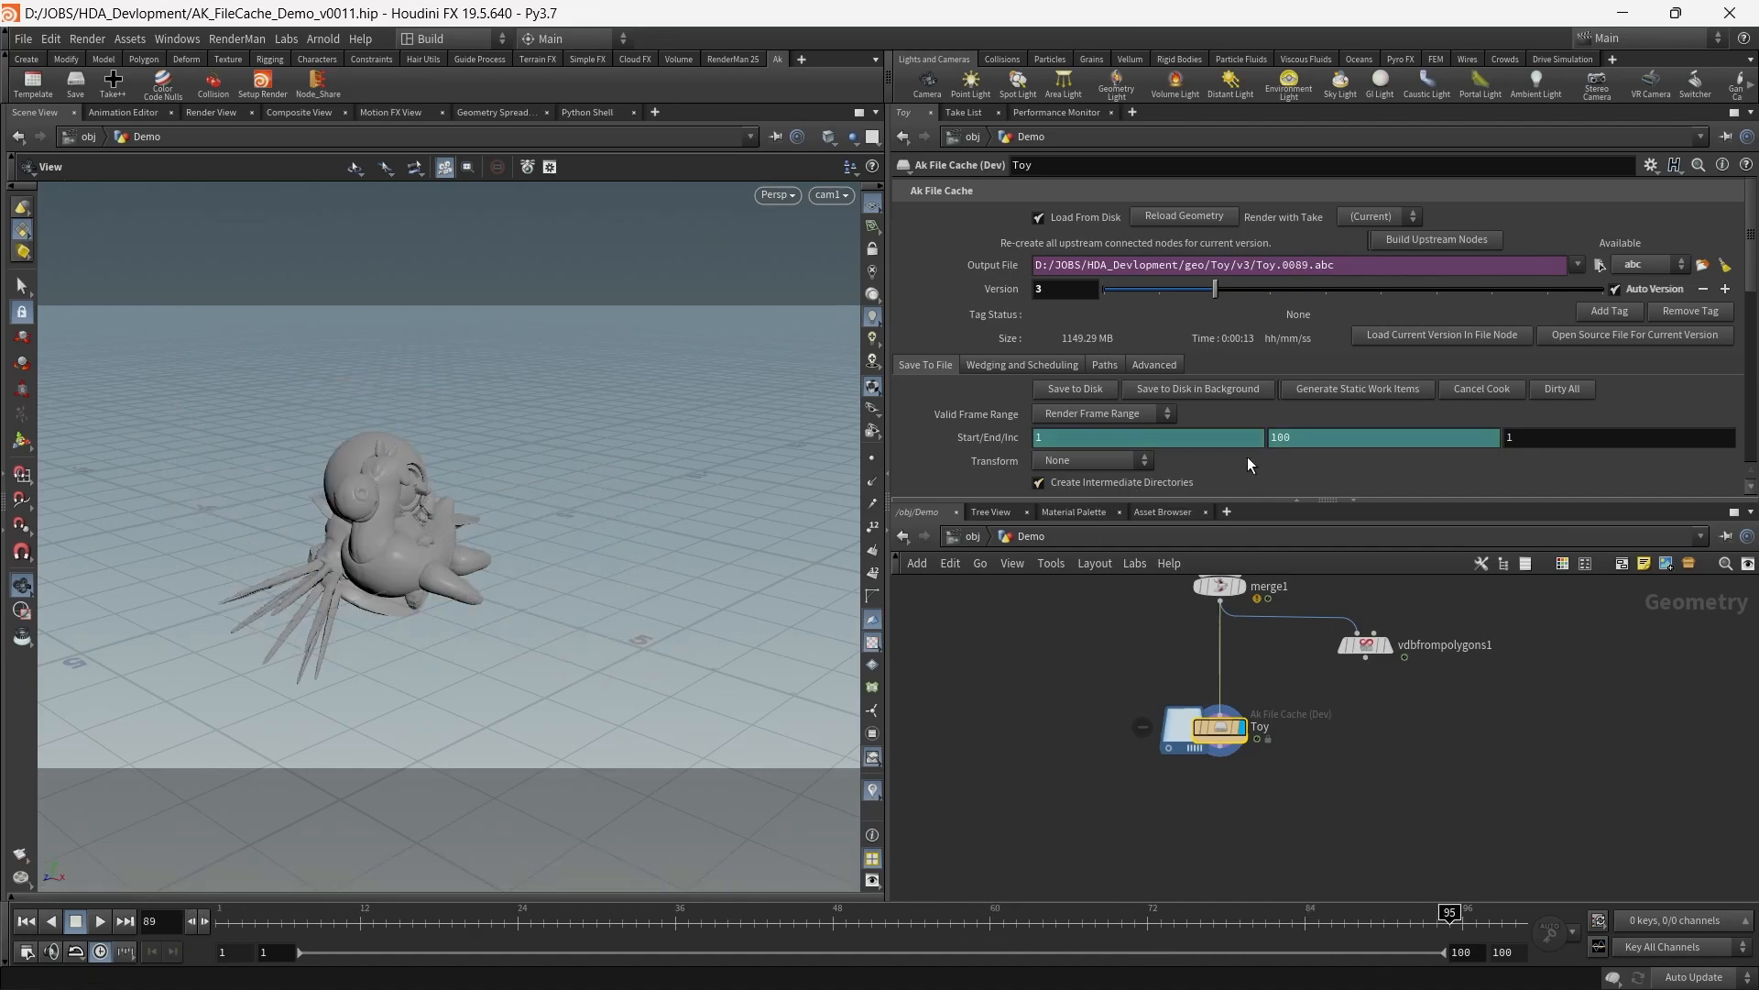
pyautogui.click(1114, 291)
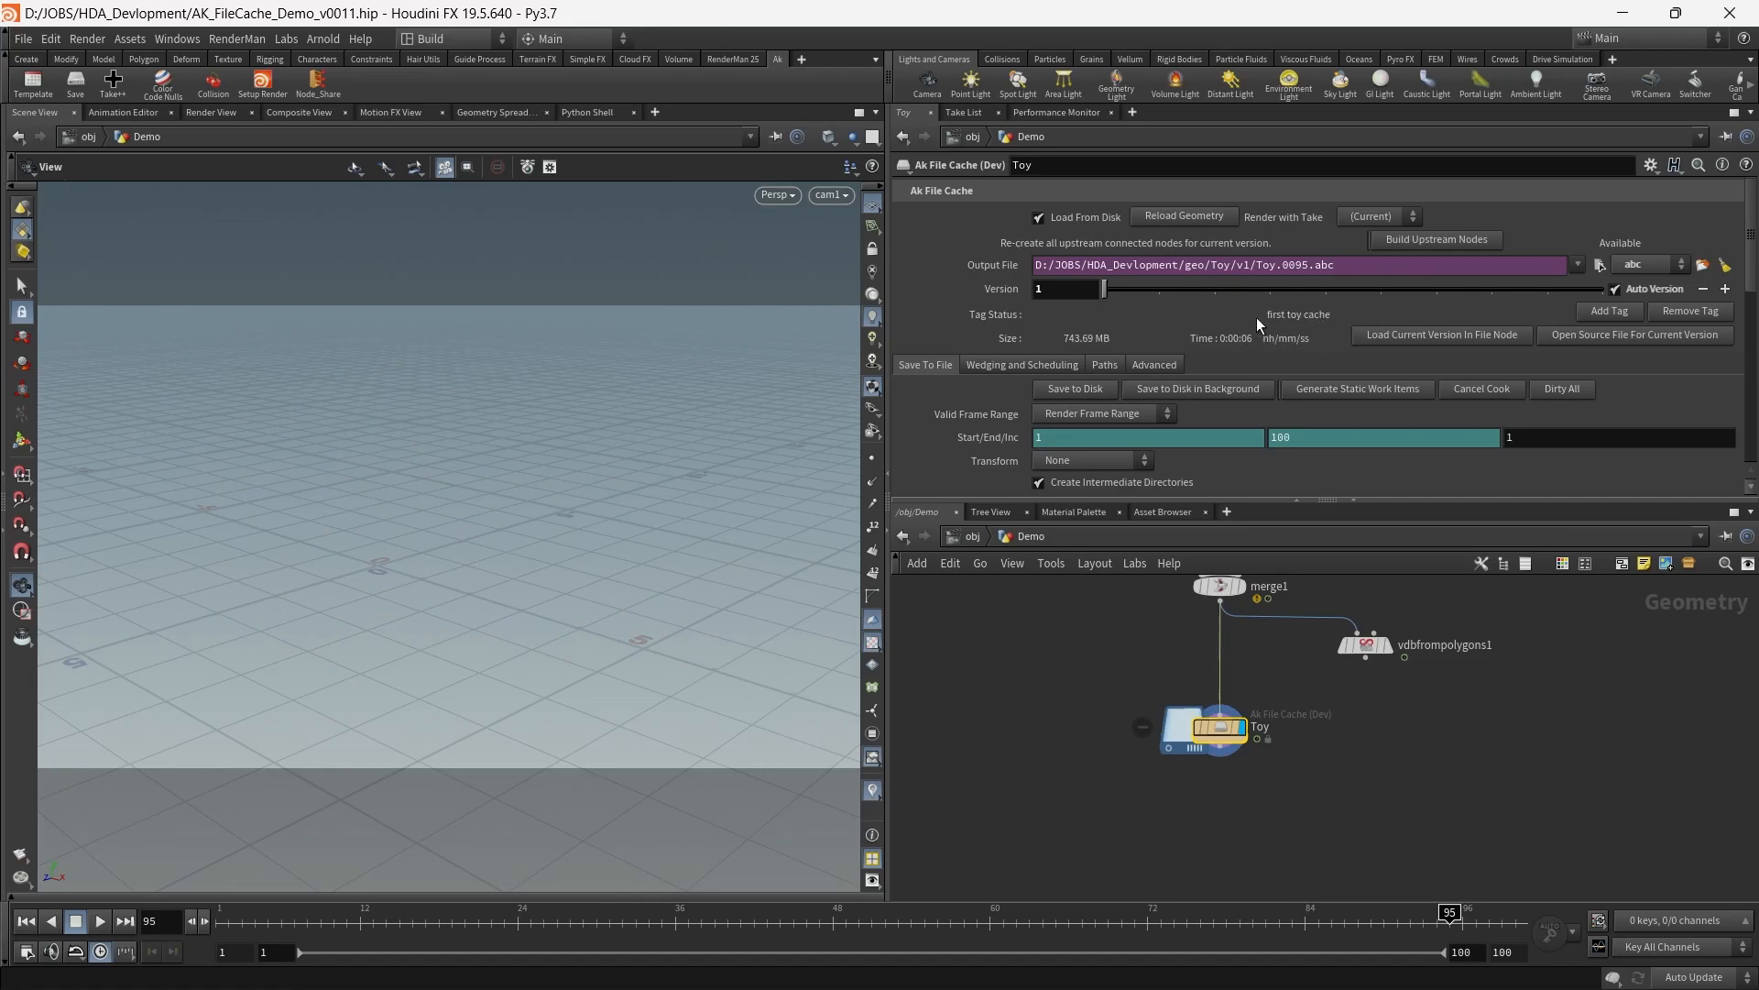
pyautogui.click(1178, 295)
# Tag version 3 of the Toy cache with the comment "abc cache"
pyautogui.click(1602, 312)
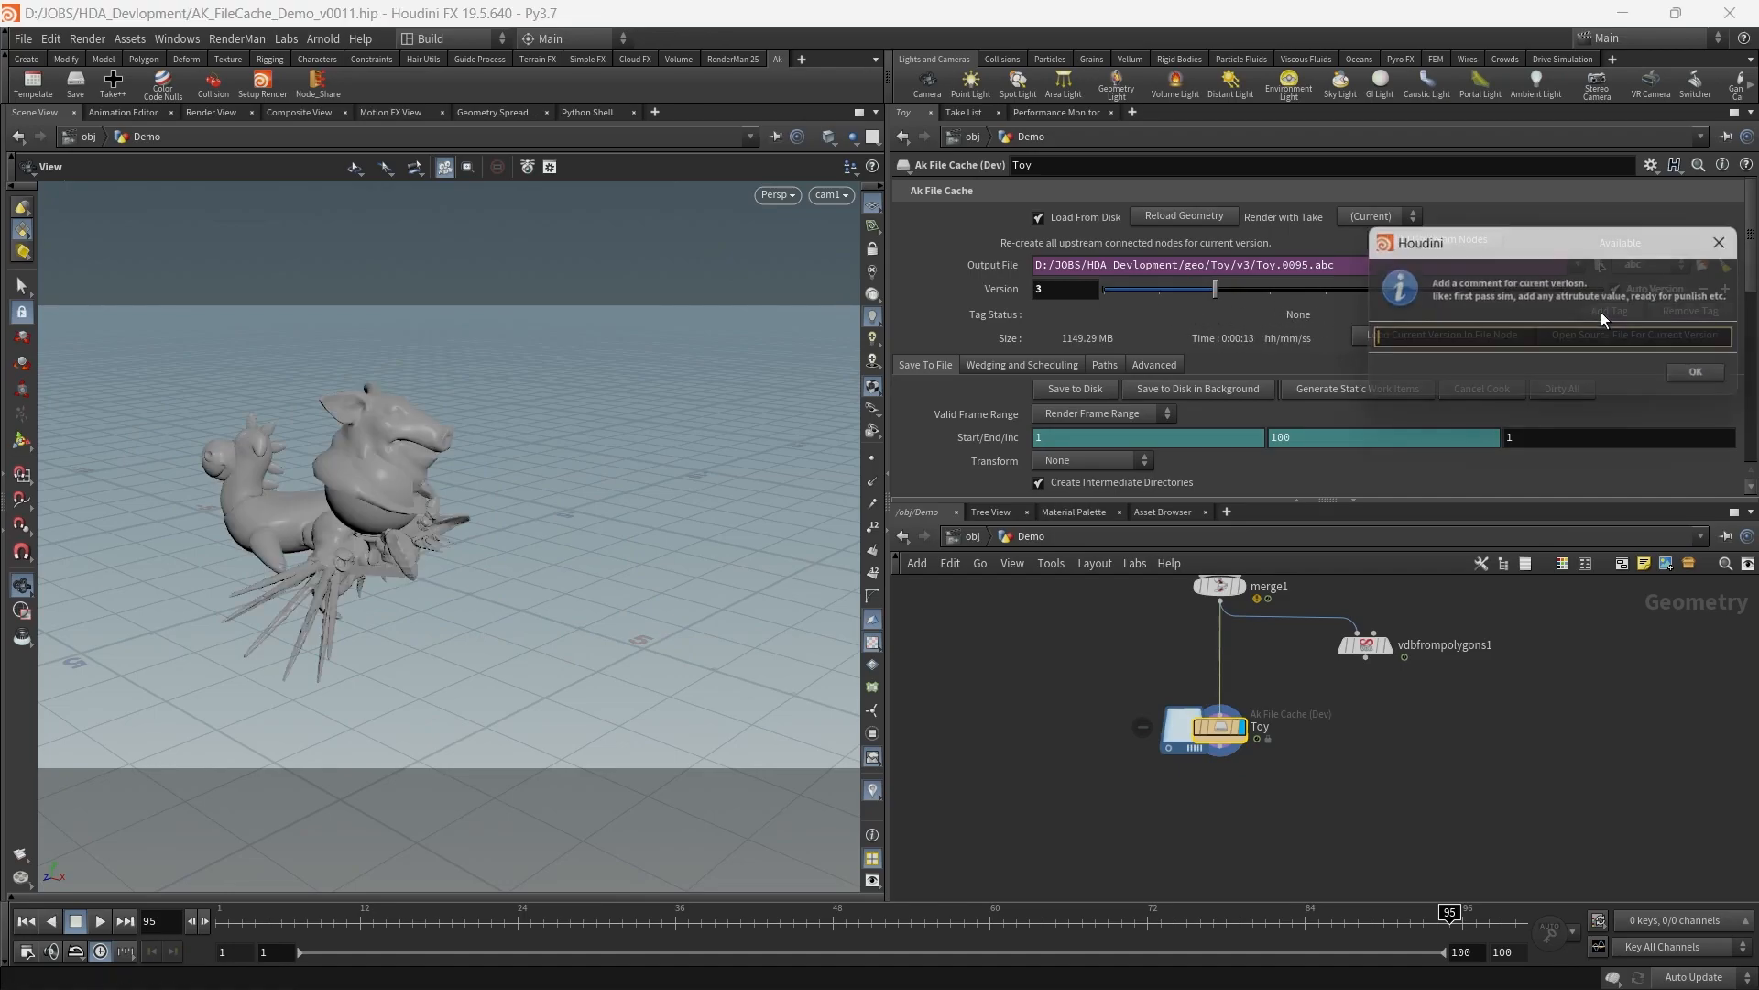
pyautogui.write('abc cah')
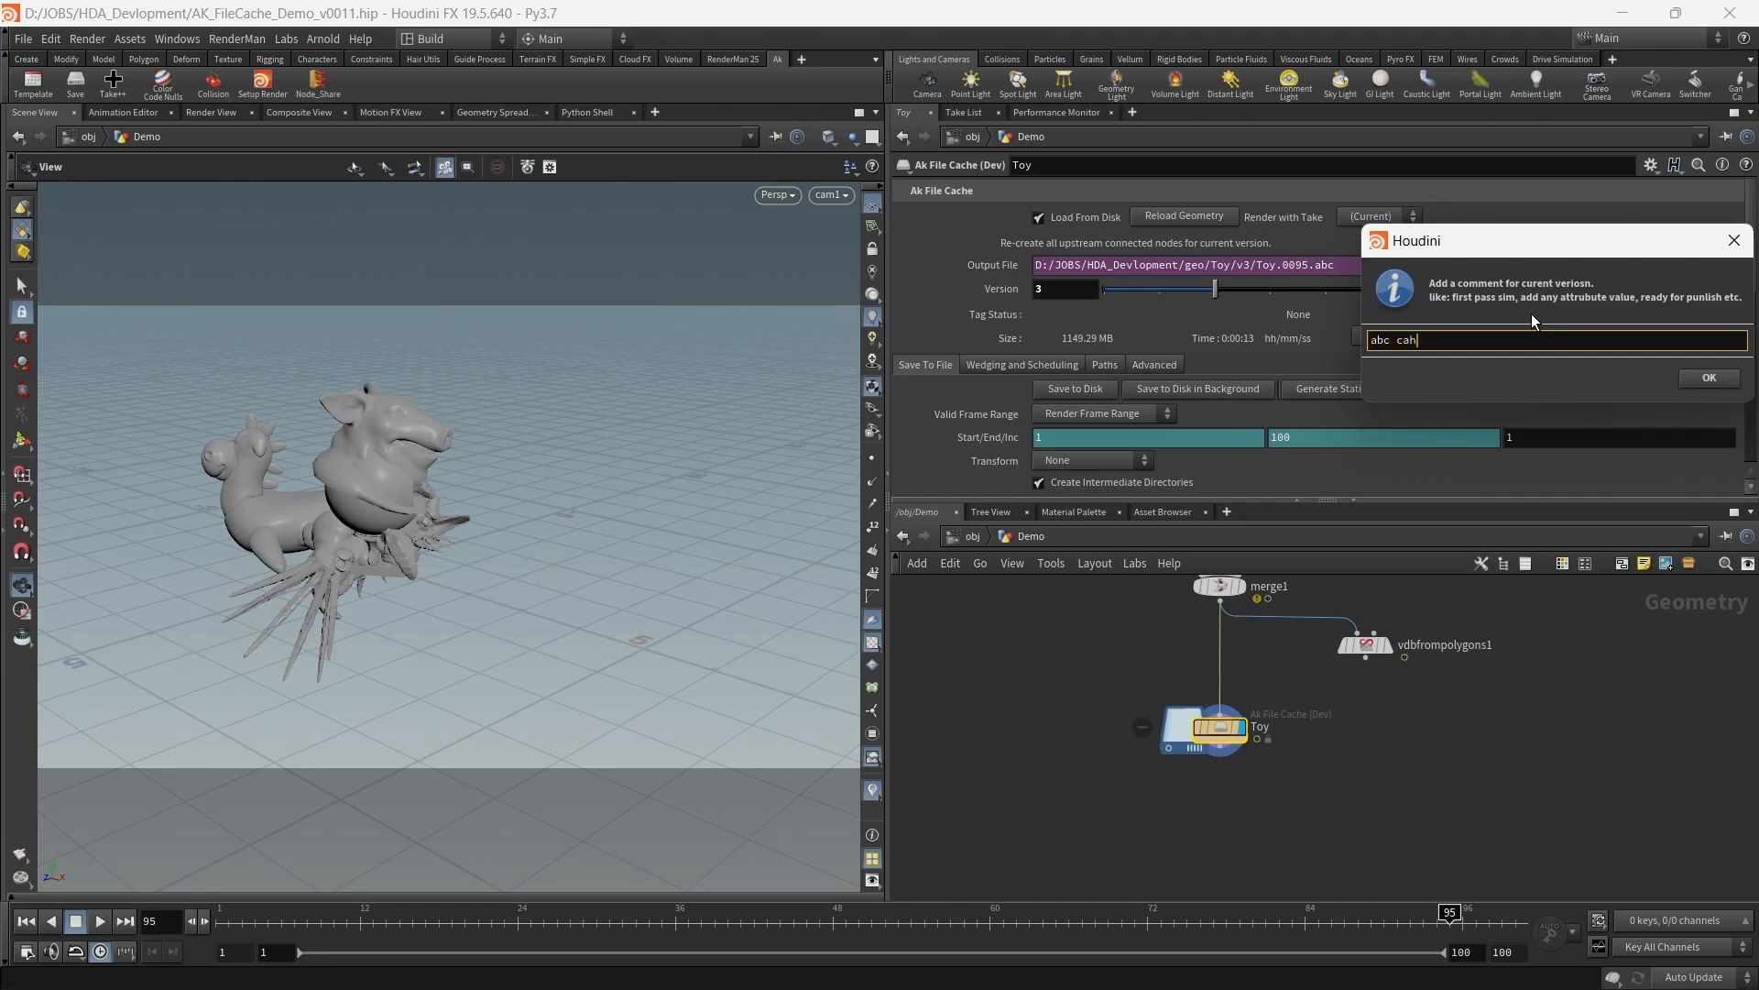
pyautogui.press('BackSpace')
pyautogui.write('che')
pyautogui.press('Return')
# Return the Toy cache to version 1 and set its file format to bgeo.sc
pyautogui.moveTo(1215, 289); pyautogui.dragTo(1122, 294)
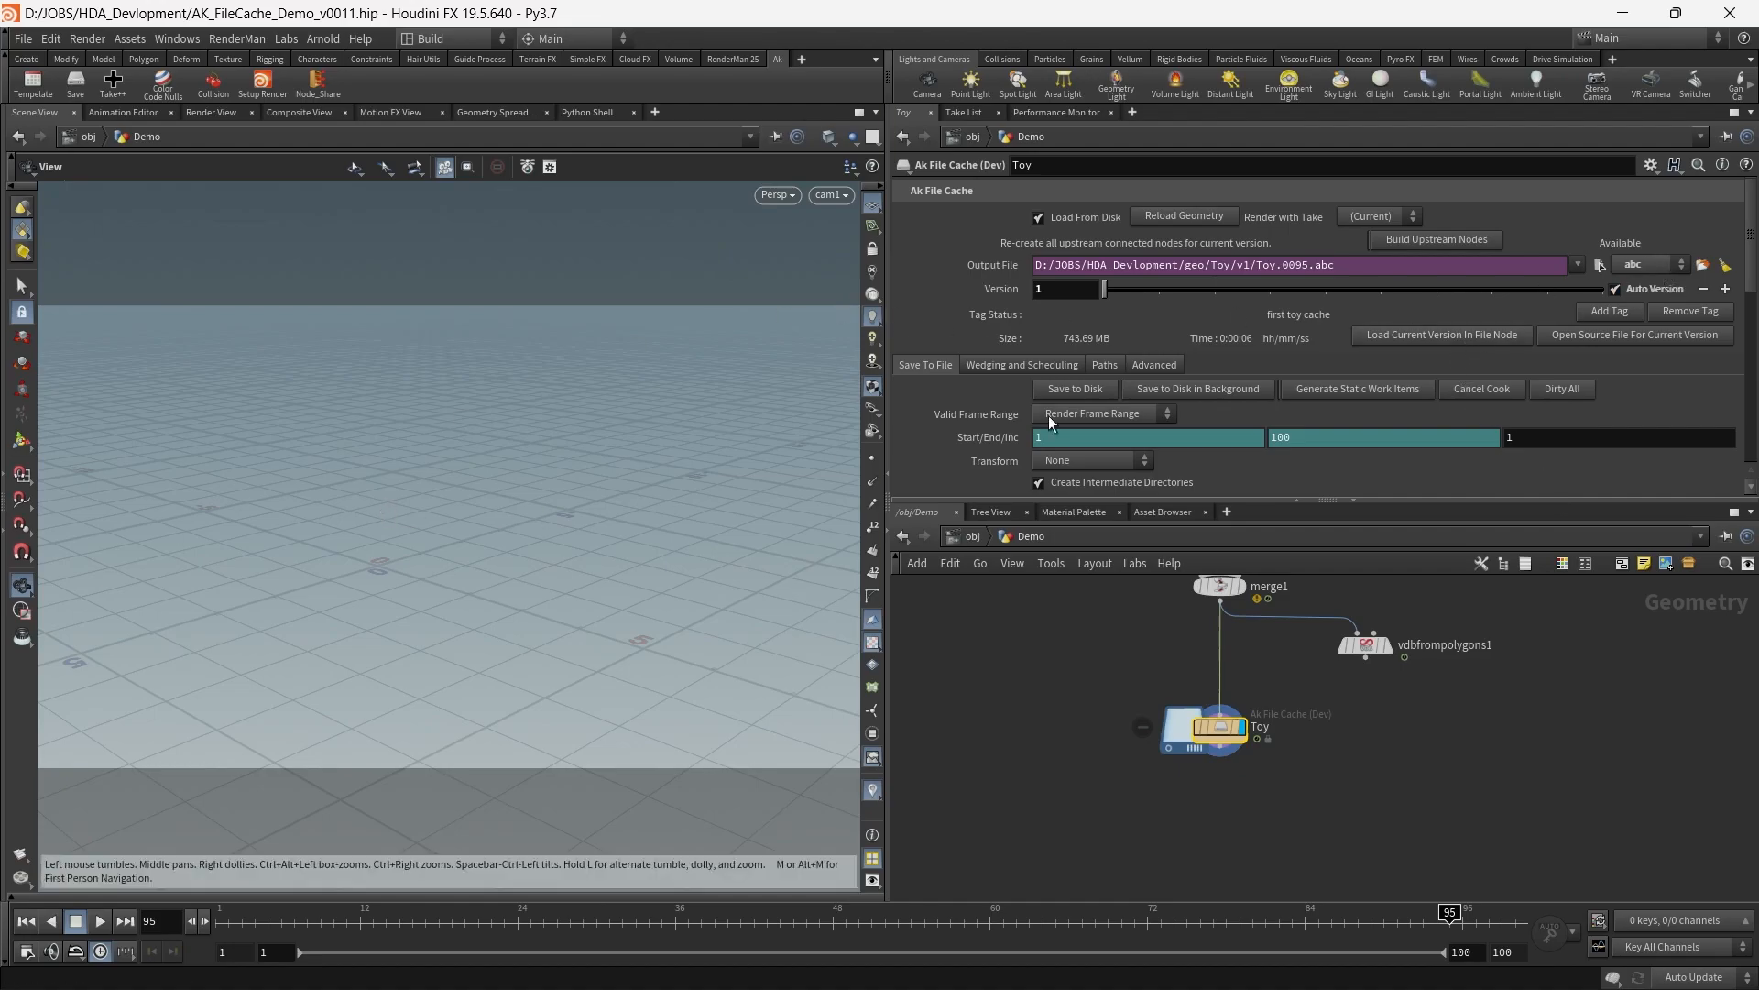
pyautogui.click(1639, 267)
pyautogui.click(1628, 281)
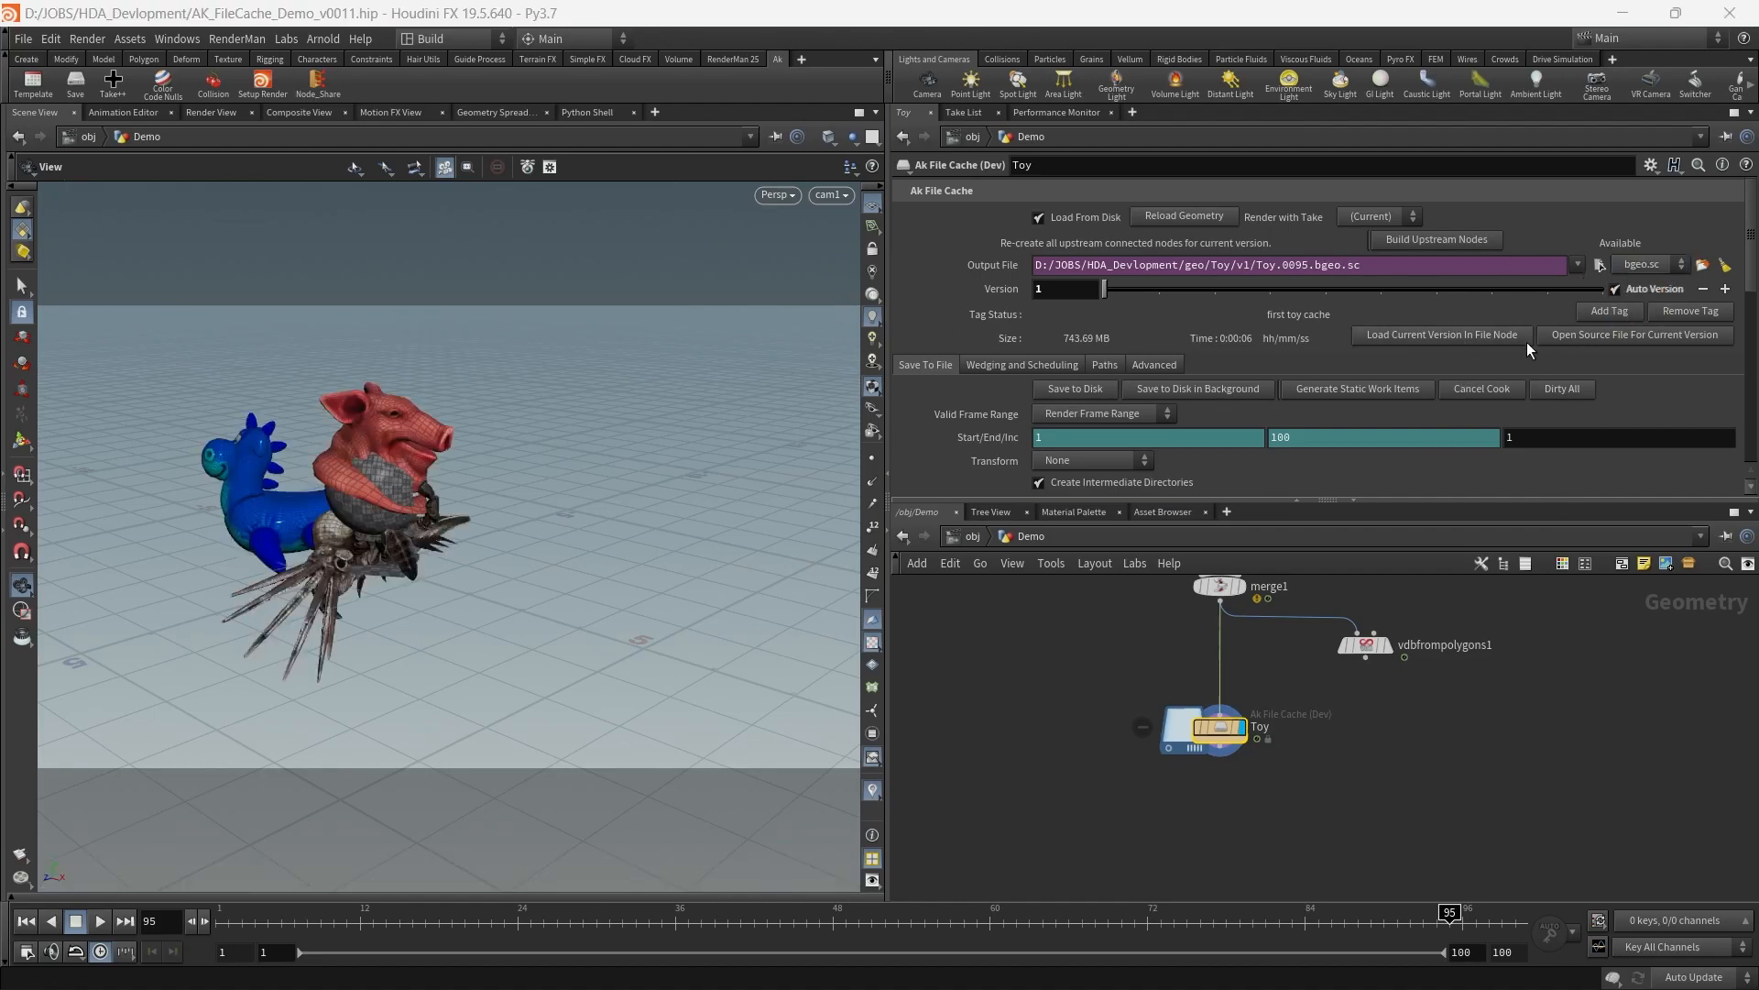
# Load the current Toy version into a File node, display that node, and scrub to frame 71
pyautogui.click(1439, 339)
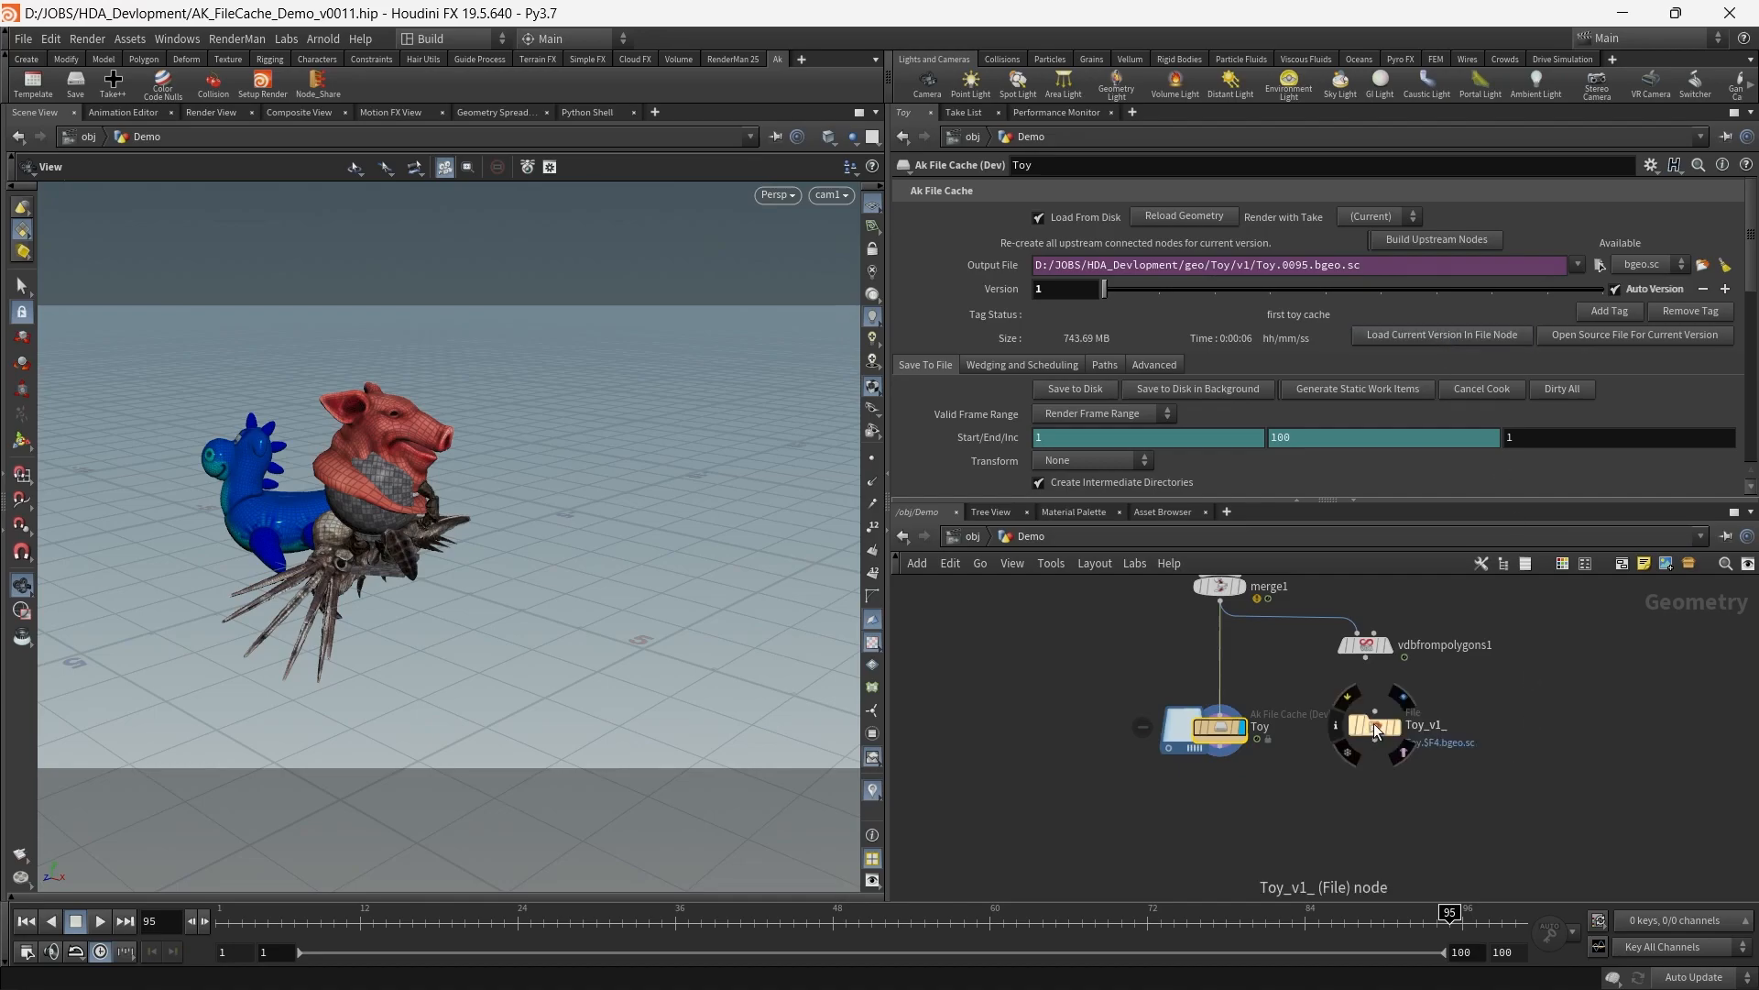
pyautogui.click(1398, 731)
pyautogui.moveTo(718, 933); pyautogui.dragTo(1134, 943)
pyautogui.moveTo(1097, 702); pyautogui.dragTo(1282, 792)
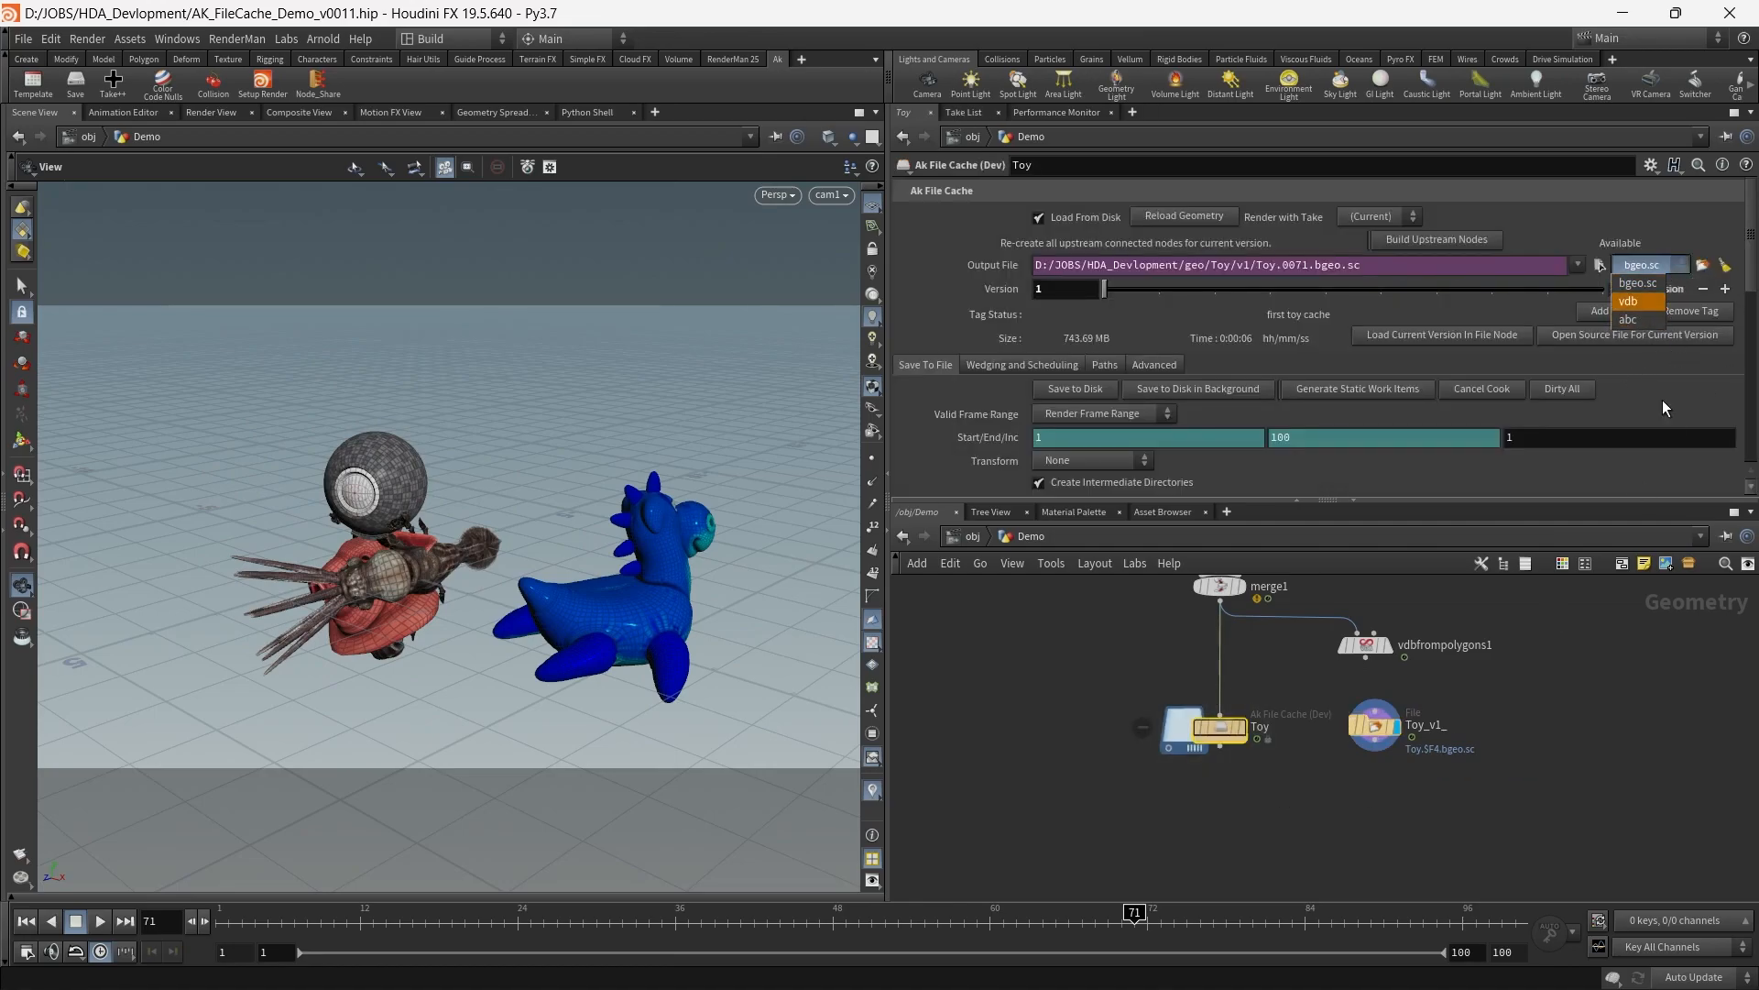
# Delete the File node holding Toy version 1 and reselect the Toy cache node
pyautogui.moveTo(1510, 706); pyautogui.dragTo(1350, 756)
pyautogui.press('Delete')
pyautogui.moveTo(1317, 820); pyautogui.dragTo(1144, 699)
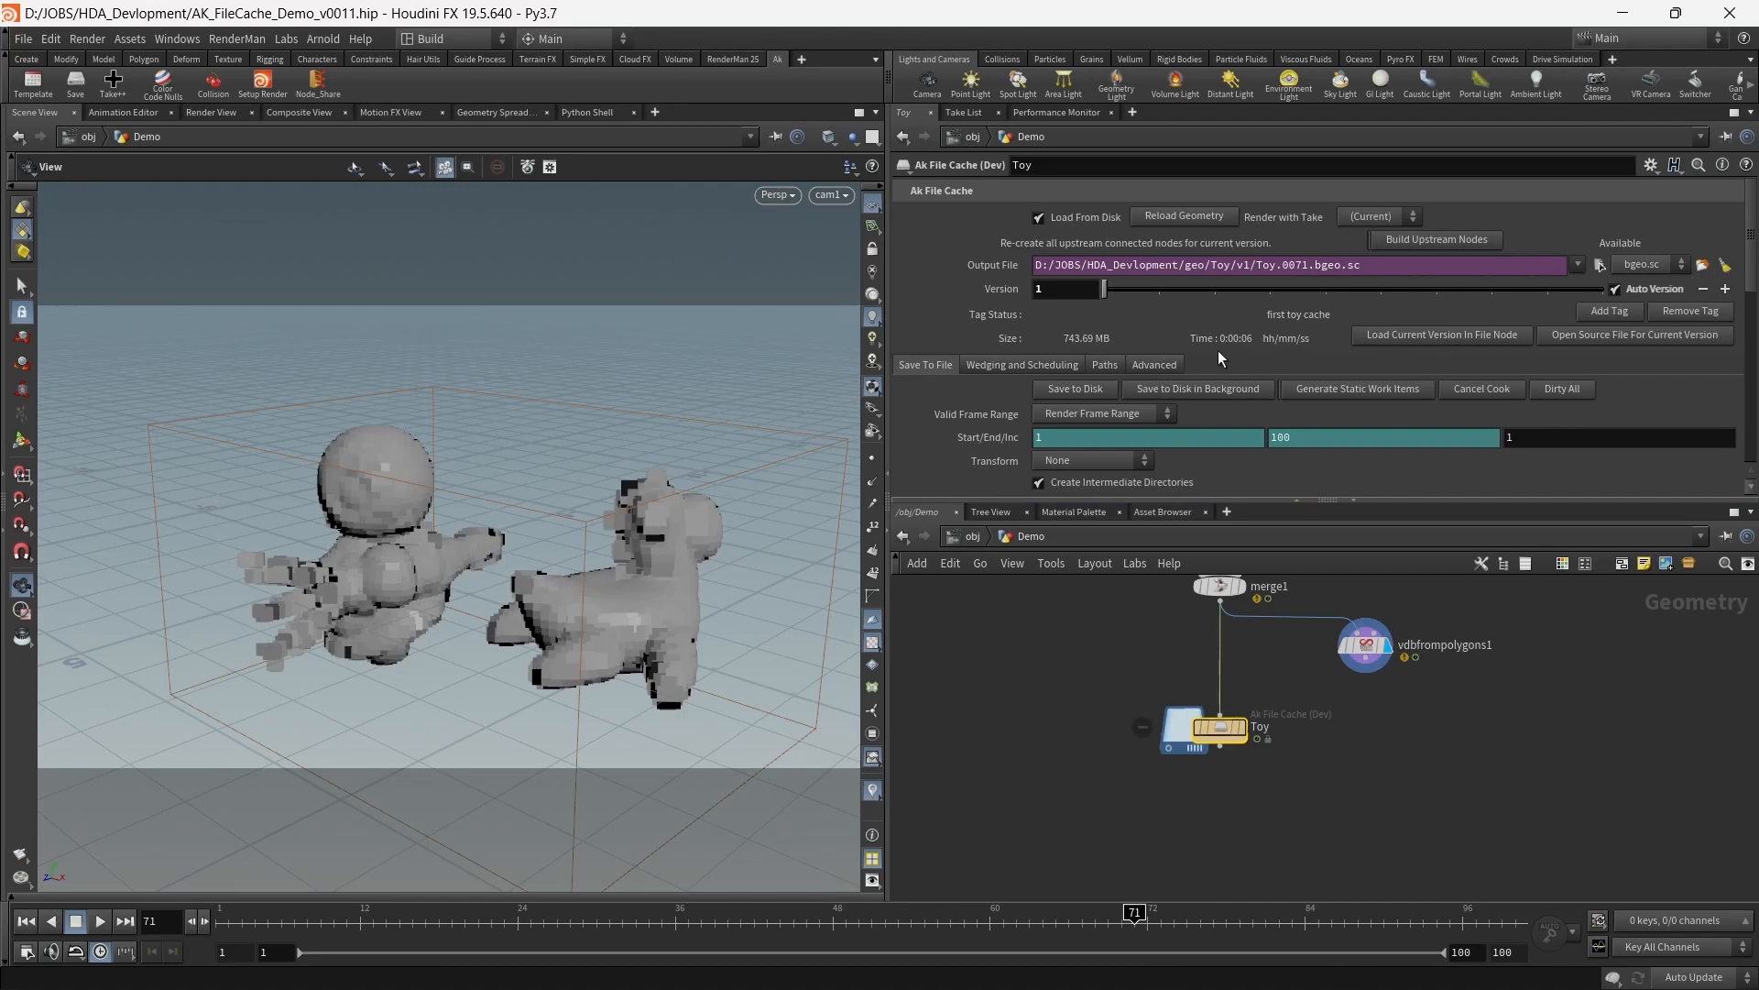
# Delete the v2 version folder from disk using the Toy cache's clean-up list
pyautogui.click(1727, 267)
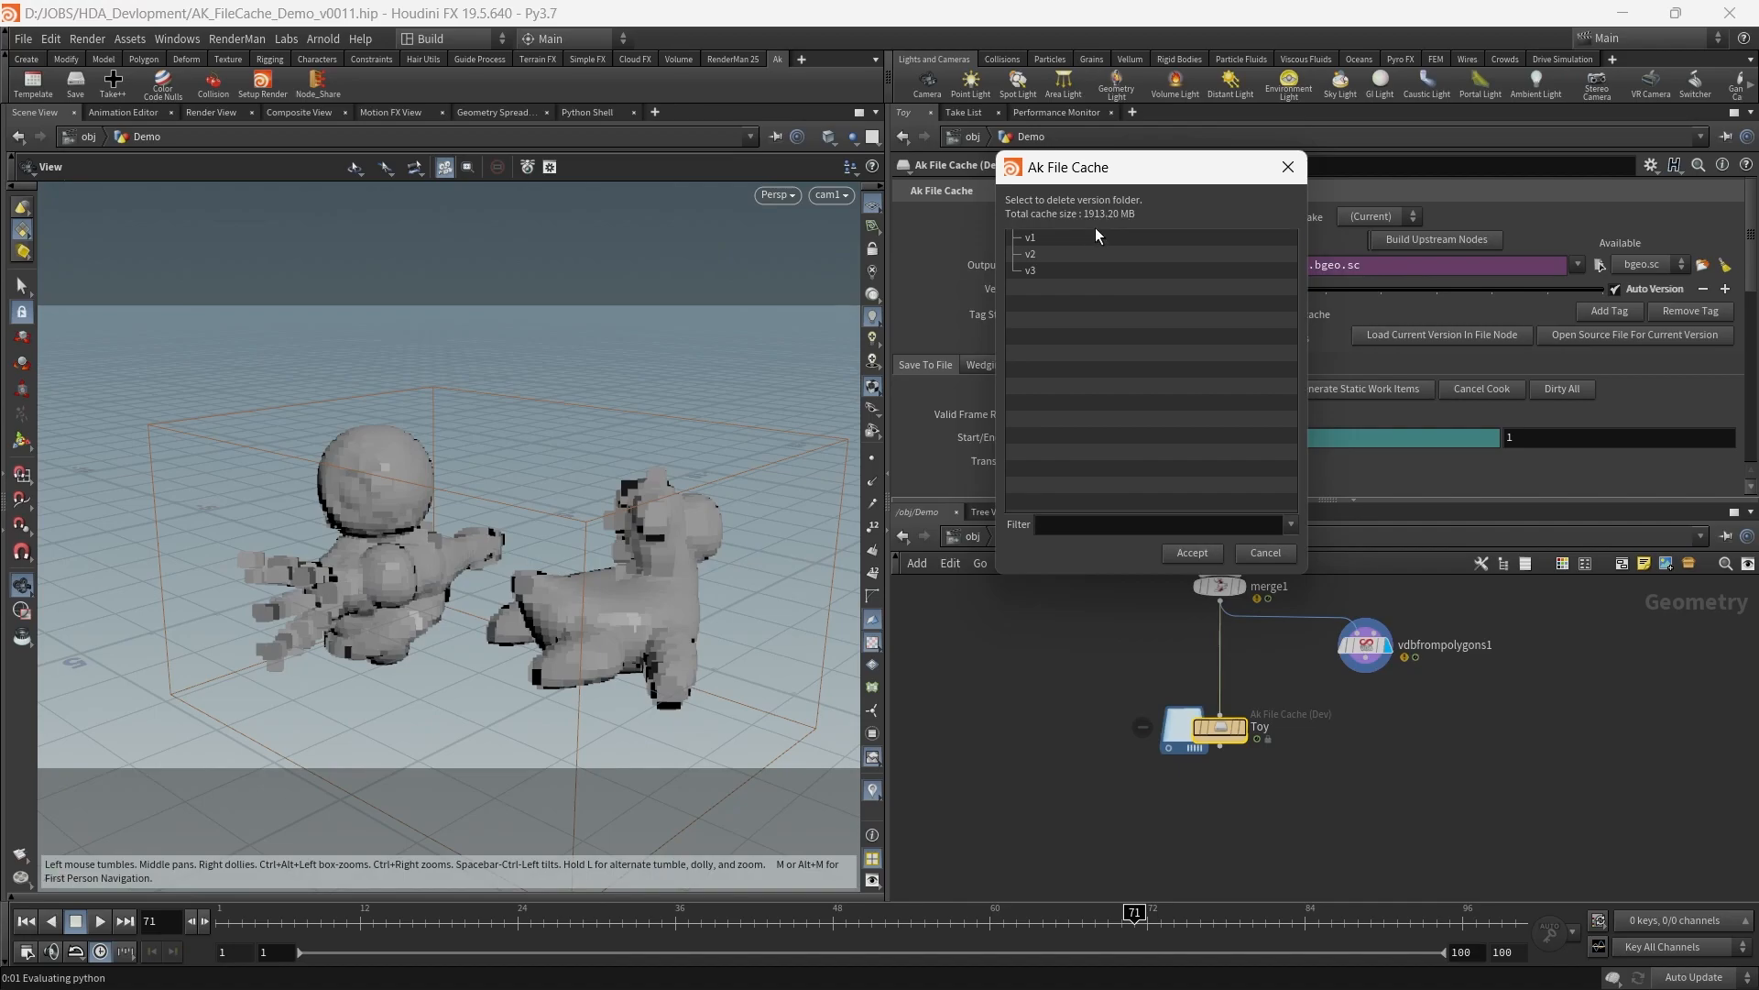
pyautogui.click(1074, 242)
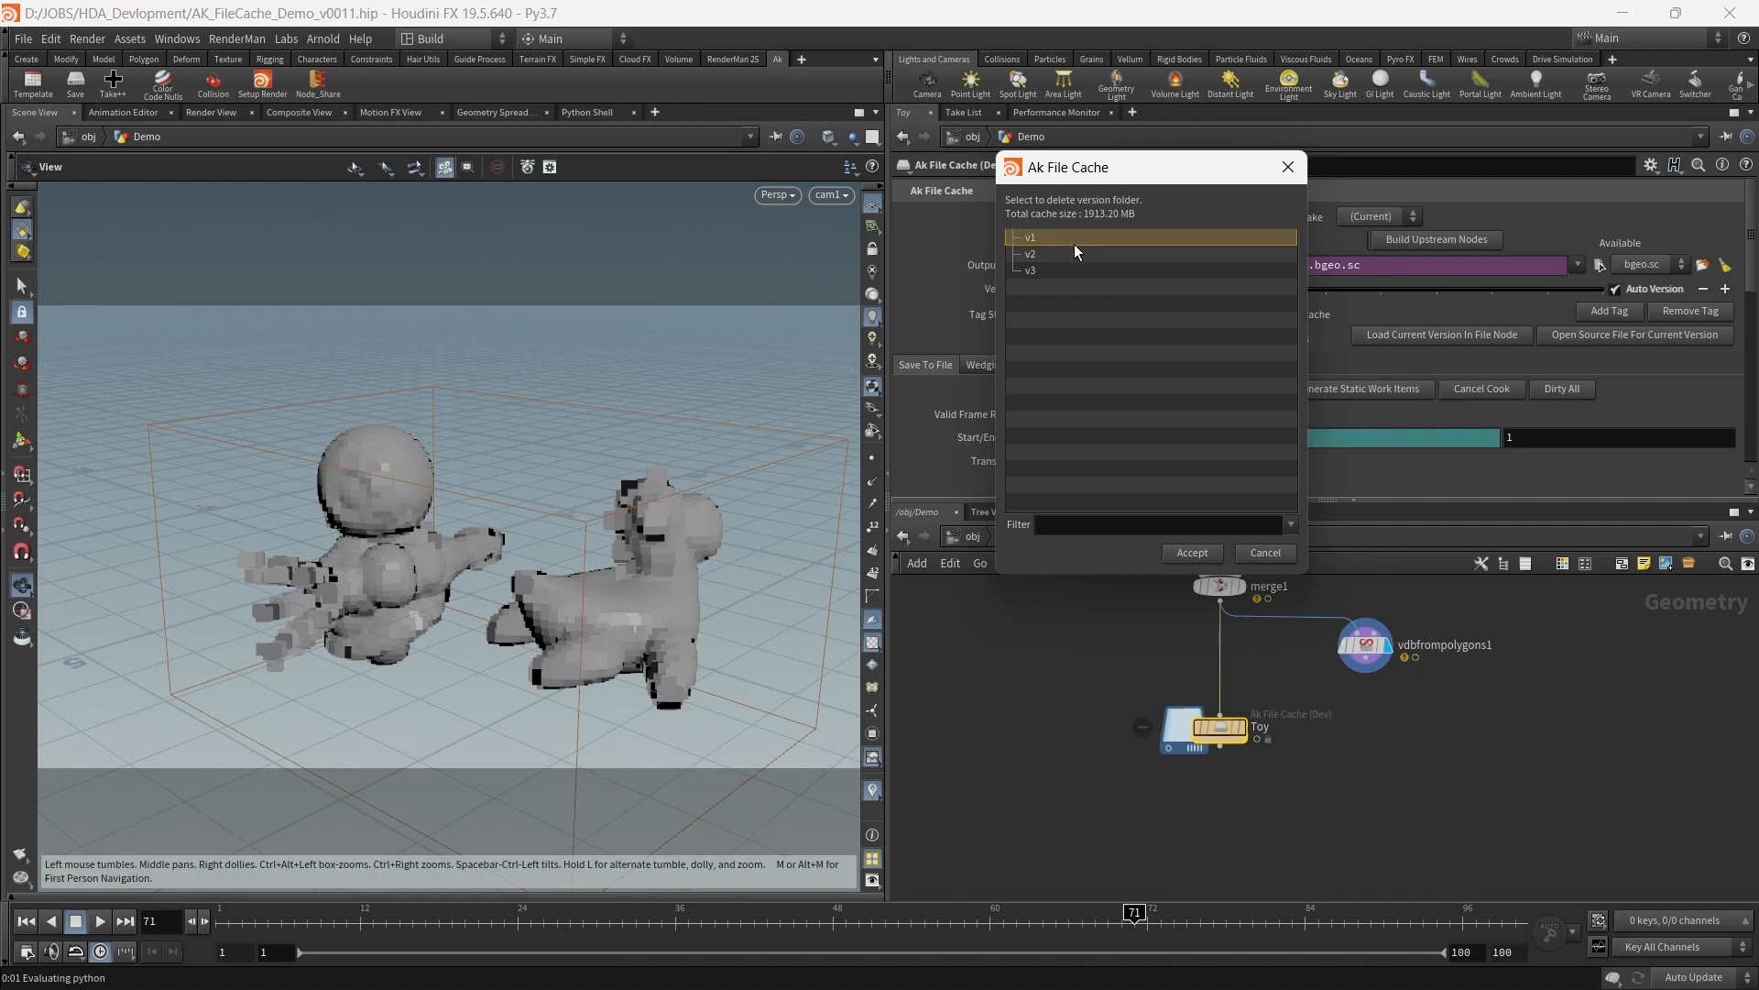
pyautogui.click(1079, 255)
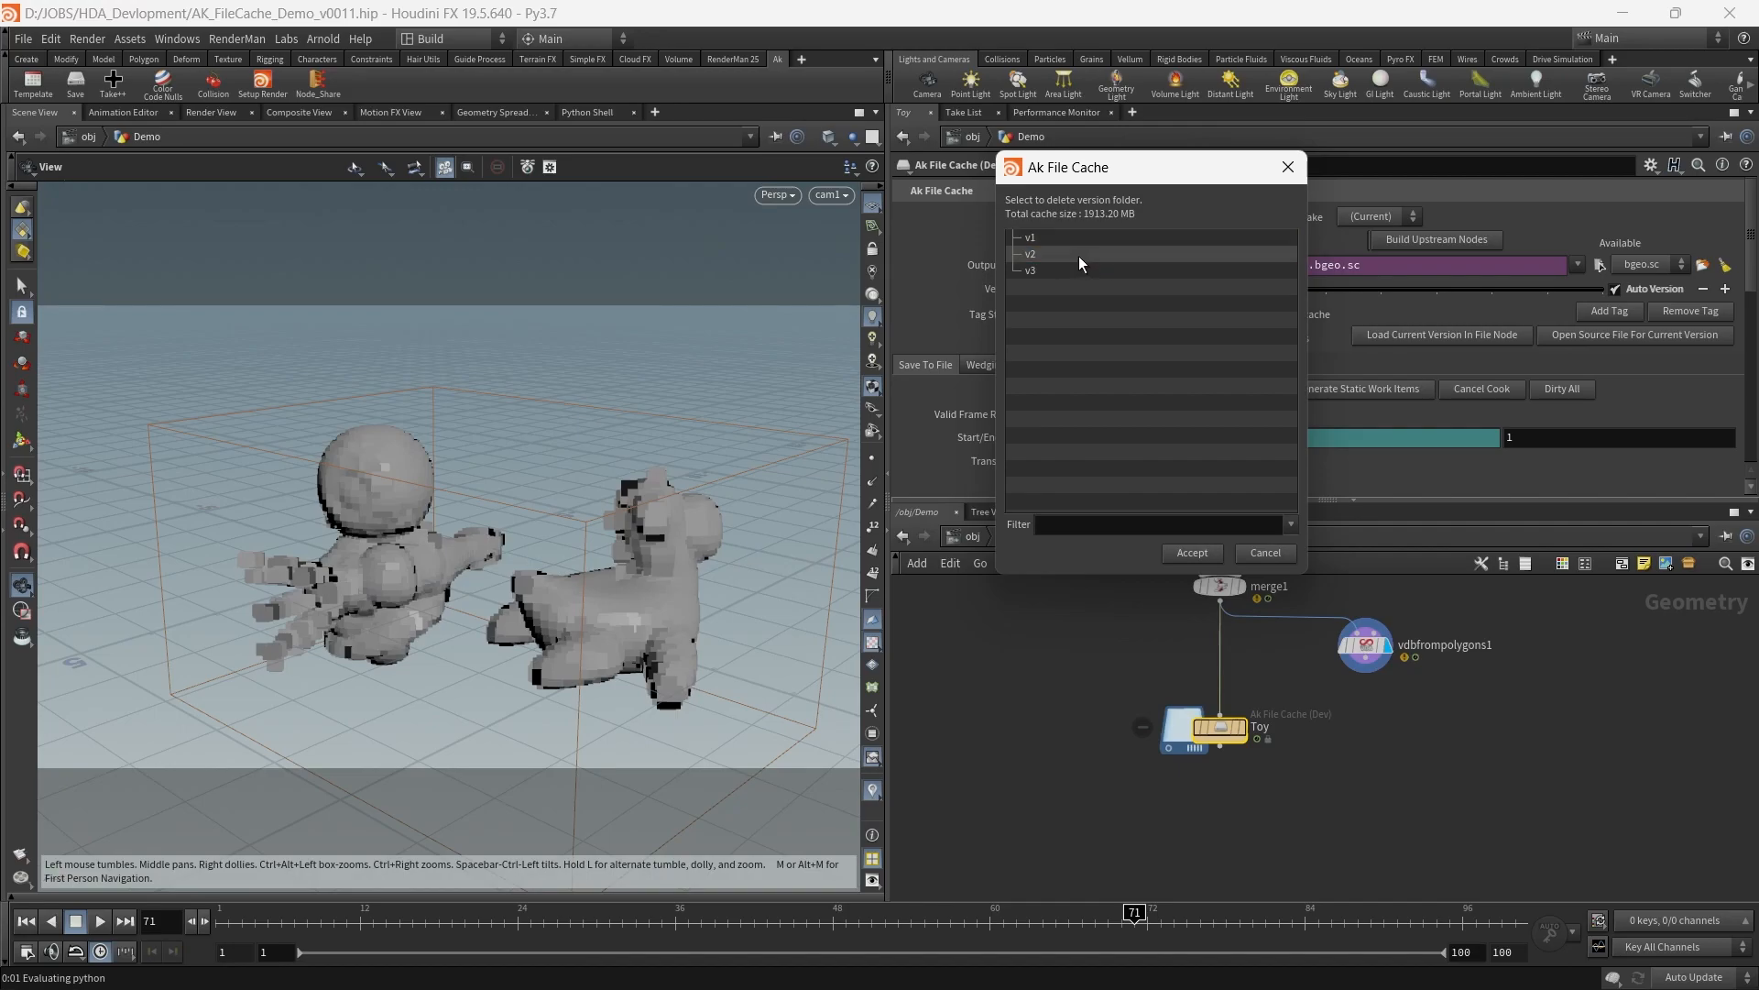
pyautogui.click(1196, 554)
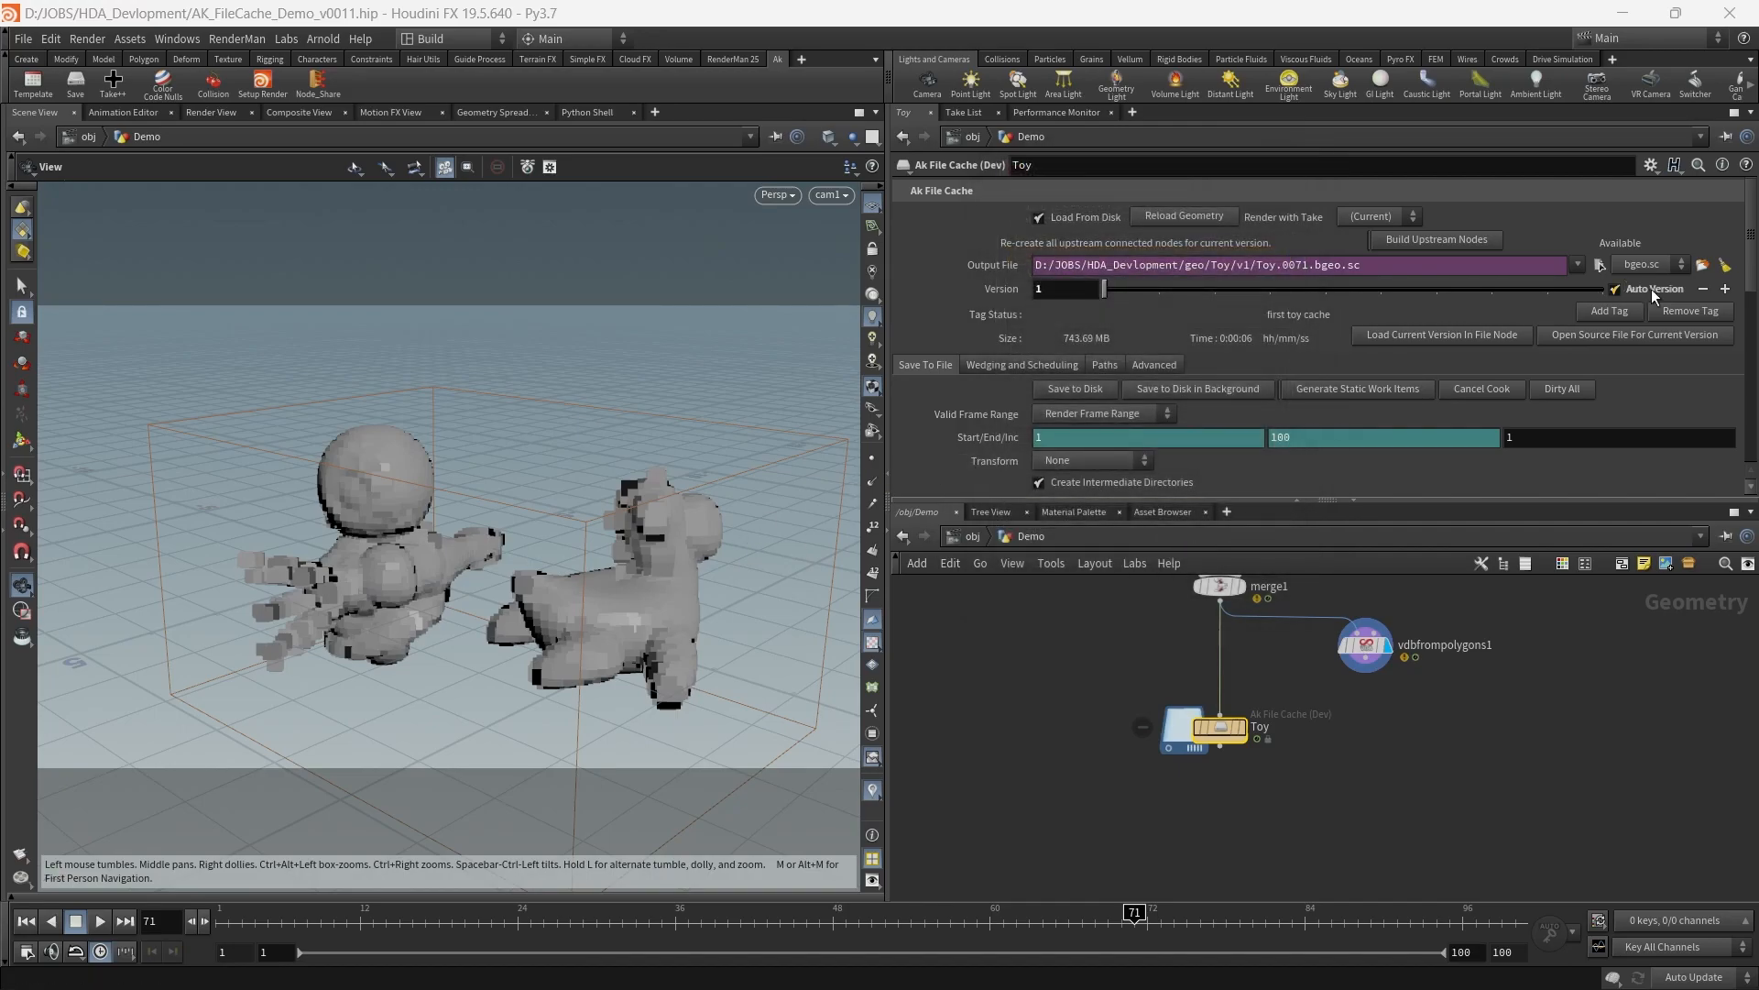
# Review the remaining v1 and v3 folders in the Toy cache's clean-up list and close it without deleting any
pyautogui.click(1724, 266)
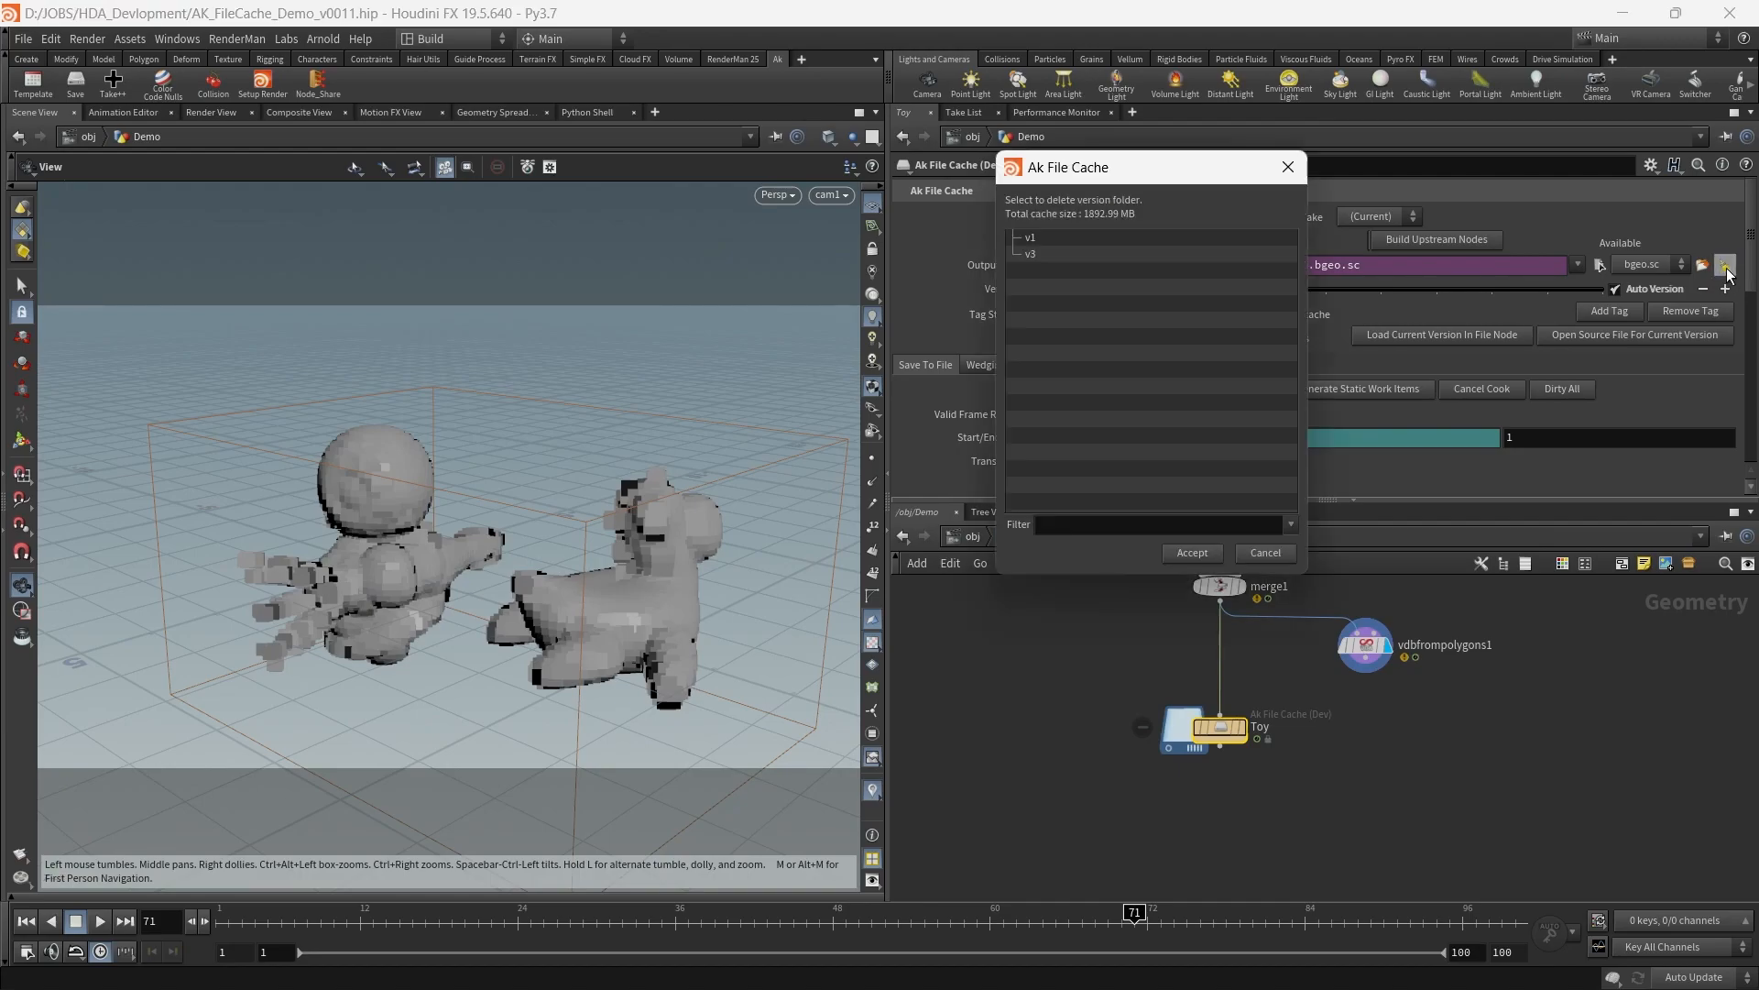
pyautogui.click(1044, 255)
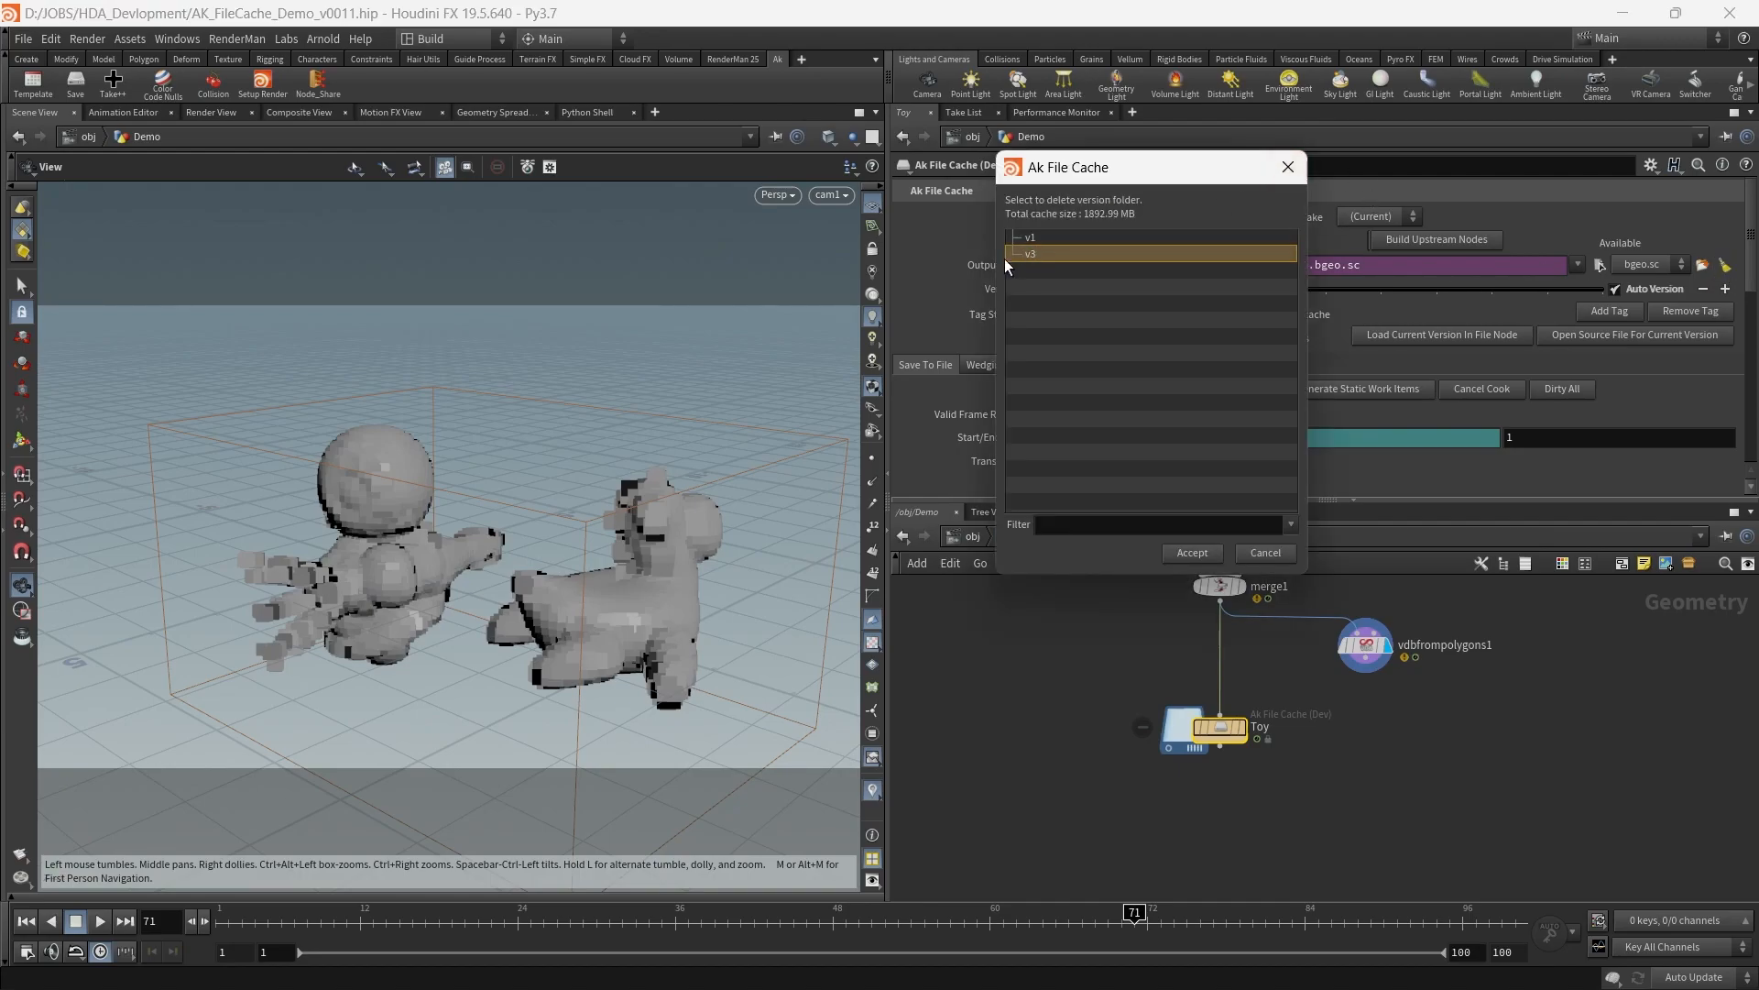
pyautogui.click(1070, 232)
pyautogui.click(1064, 266)
pyautogui.click(1287, 166)
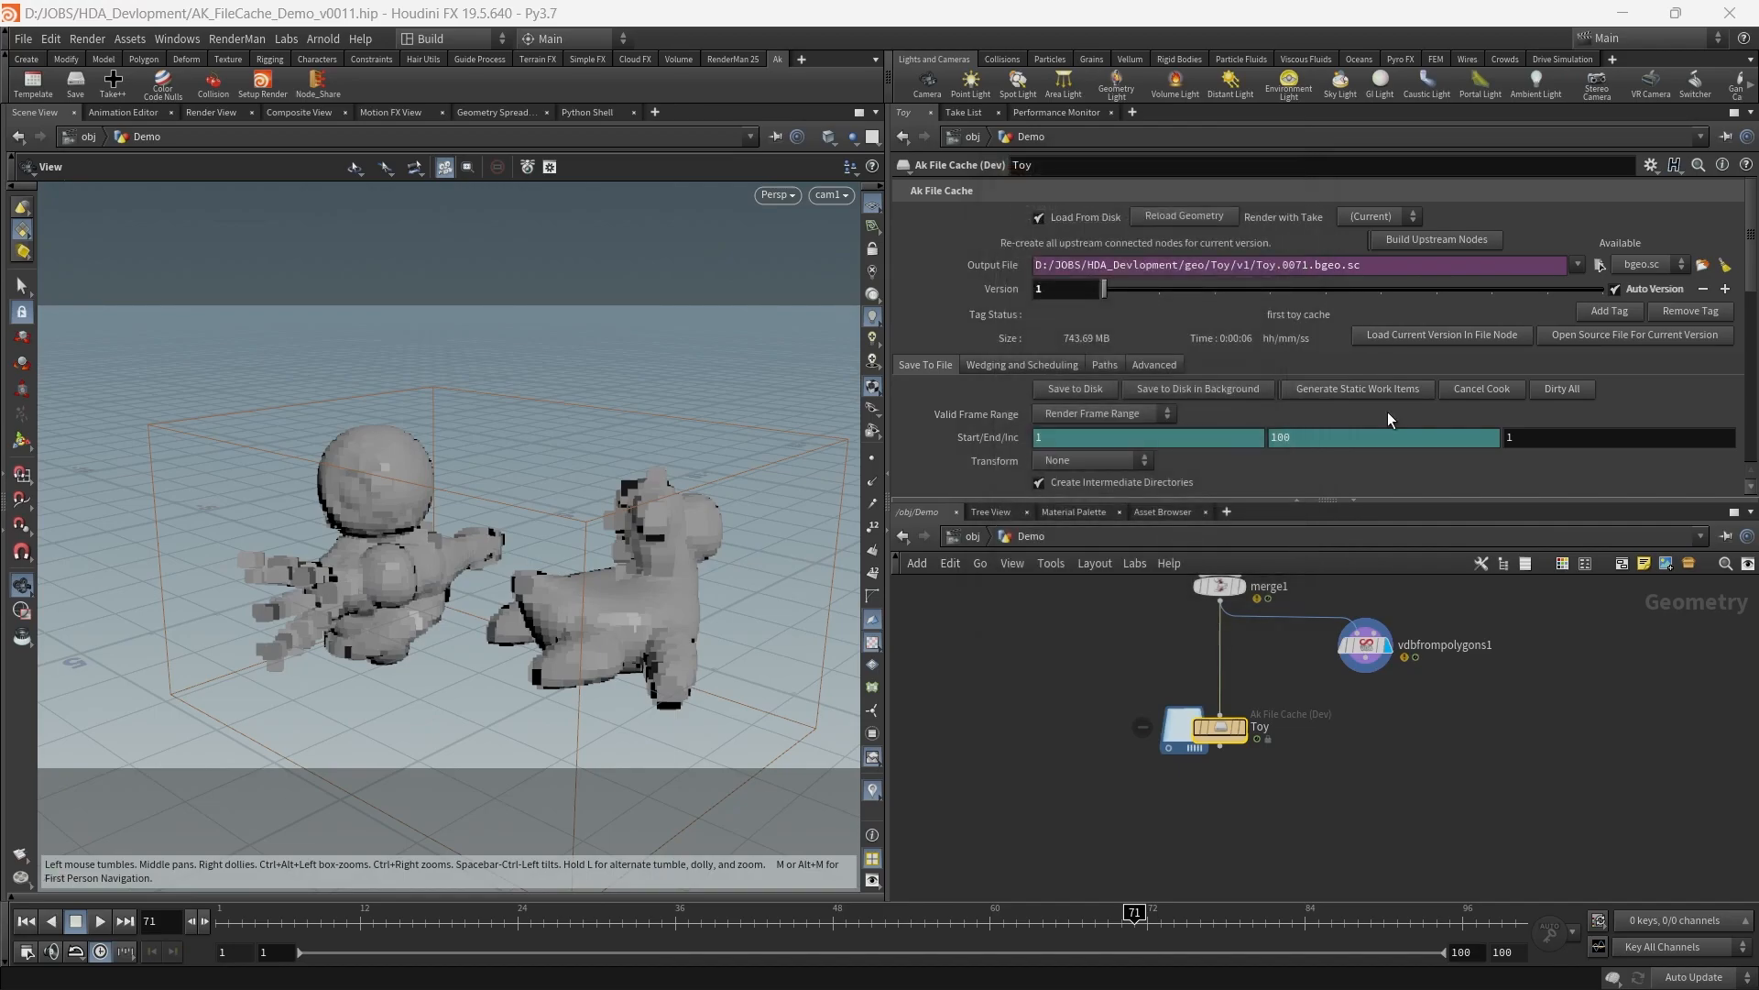
# Display the Toy cache at frame 36, switching its version to 2 and back to 1
pyautogui.click(1244, 726)
pyautogui.moveTo(493, 928); pyautogui.dragTo(677, 923)
pyautogui.click(1061, 295)
pyautogui.scroll(1, 1061, 295)
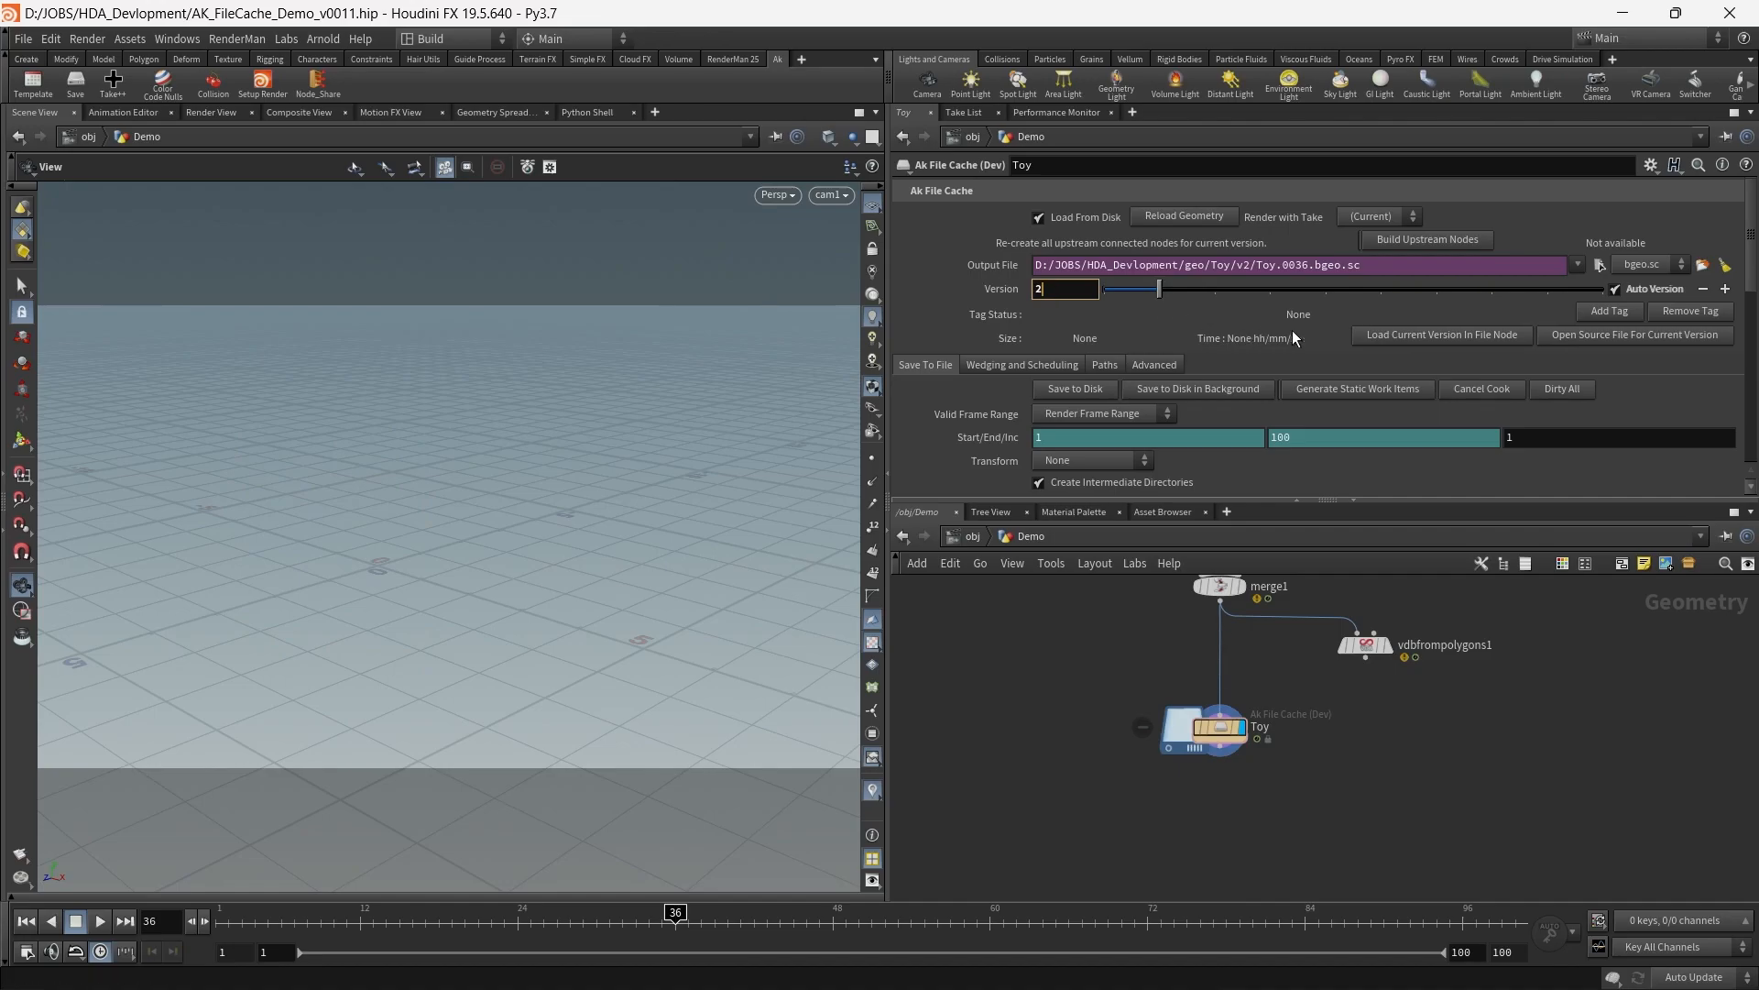
pyautogui.scroll(-1, 1065, 300)
# Delete the v1 and v3 version folders from disk using the Toy cache's clean-up list, and scrub to frame 34
pyautogui.click(1726, 266)
pyautogui.moveTo(1071, 238); pyautogui.dragTo(1071, 254)
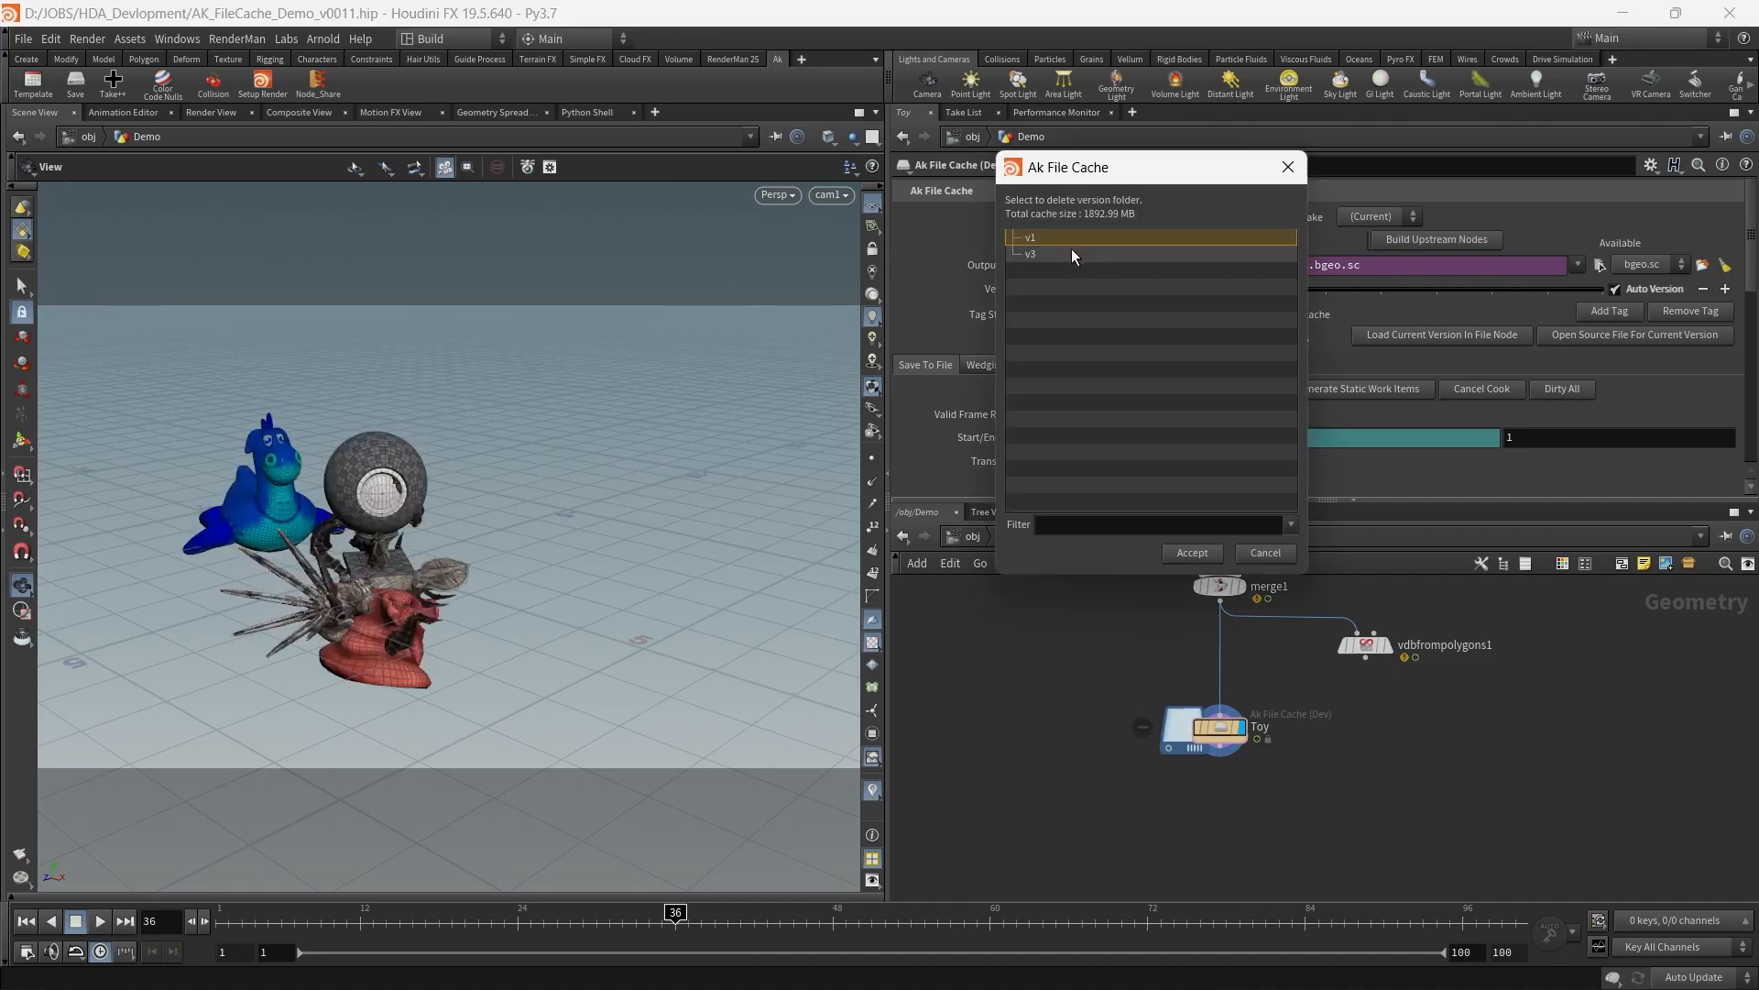
pyautogui.click(1192, 552)
pyautogui.moveTo(514, 921); pyautogui.dragTo(648, 921)
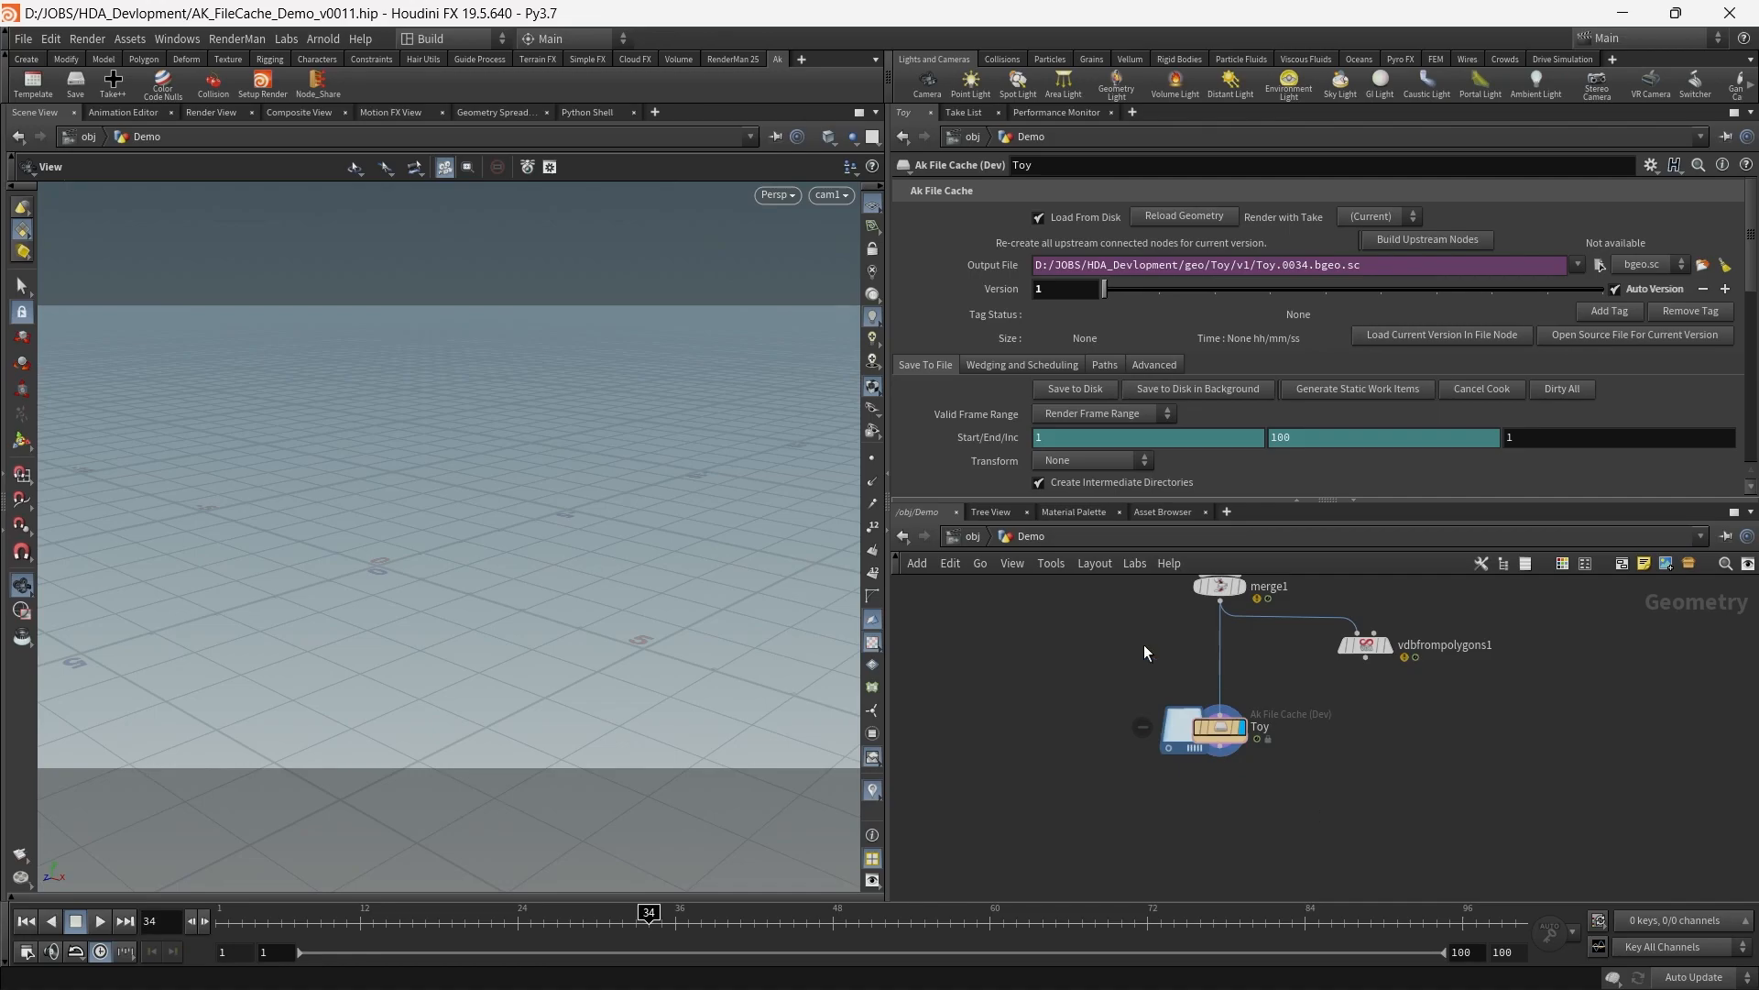
pyautogui.click(1005, 365)
pyautogui.click(937, 366)
# Add a Switch node beside the Toy cache in the Demo network
pyautogui.scroll(-3, 1310, 806)
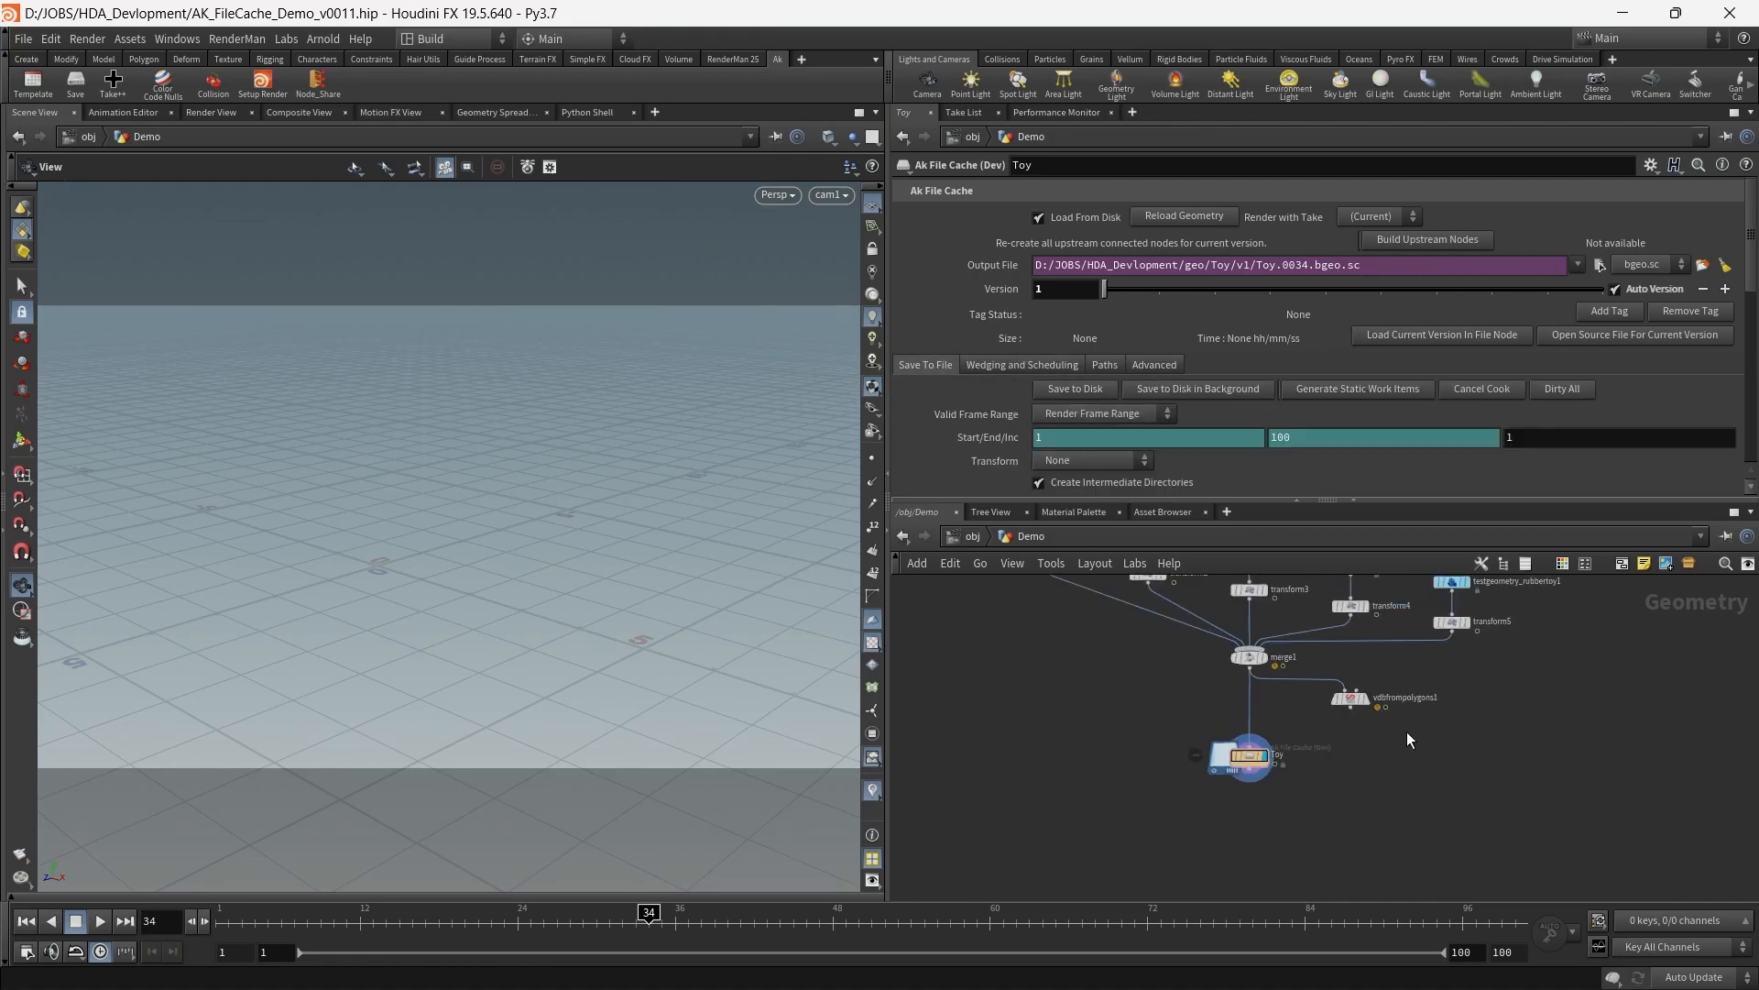
pyautogui.scroll(2, 1394, 764)
pyautogui.press('Tab')
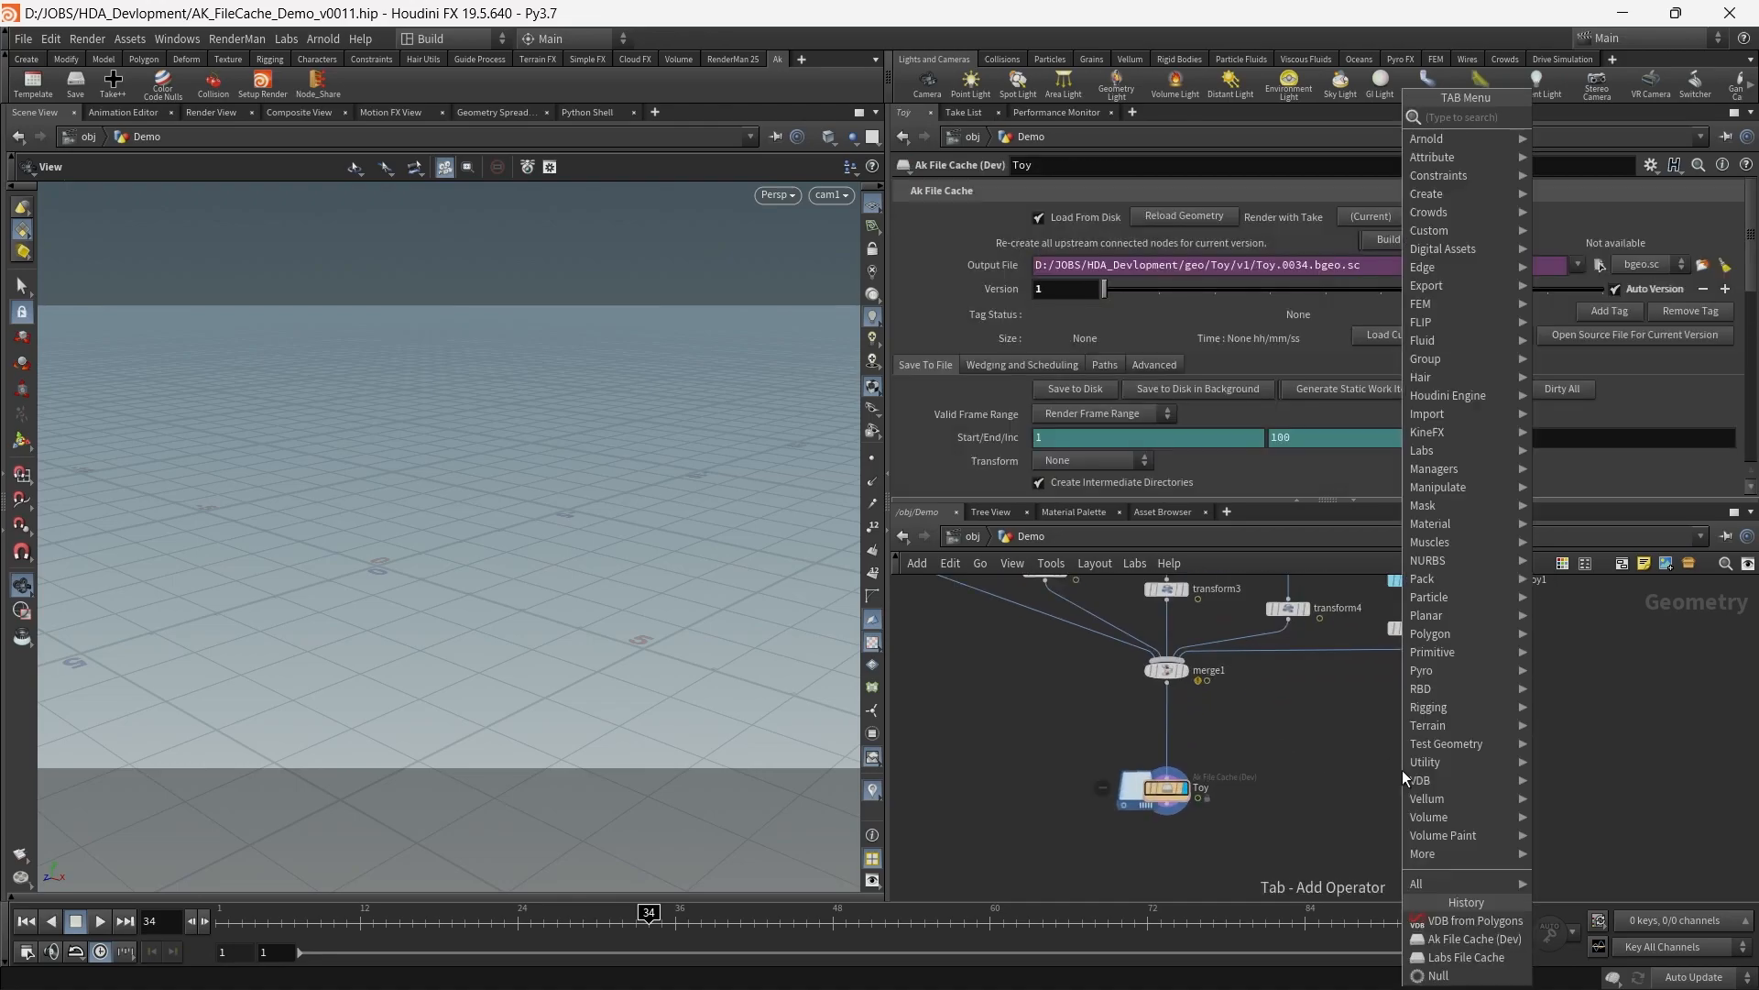
pyautogui.write('switch')
pyautogui.press('Return')
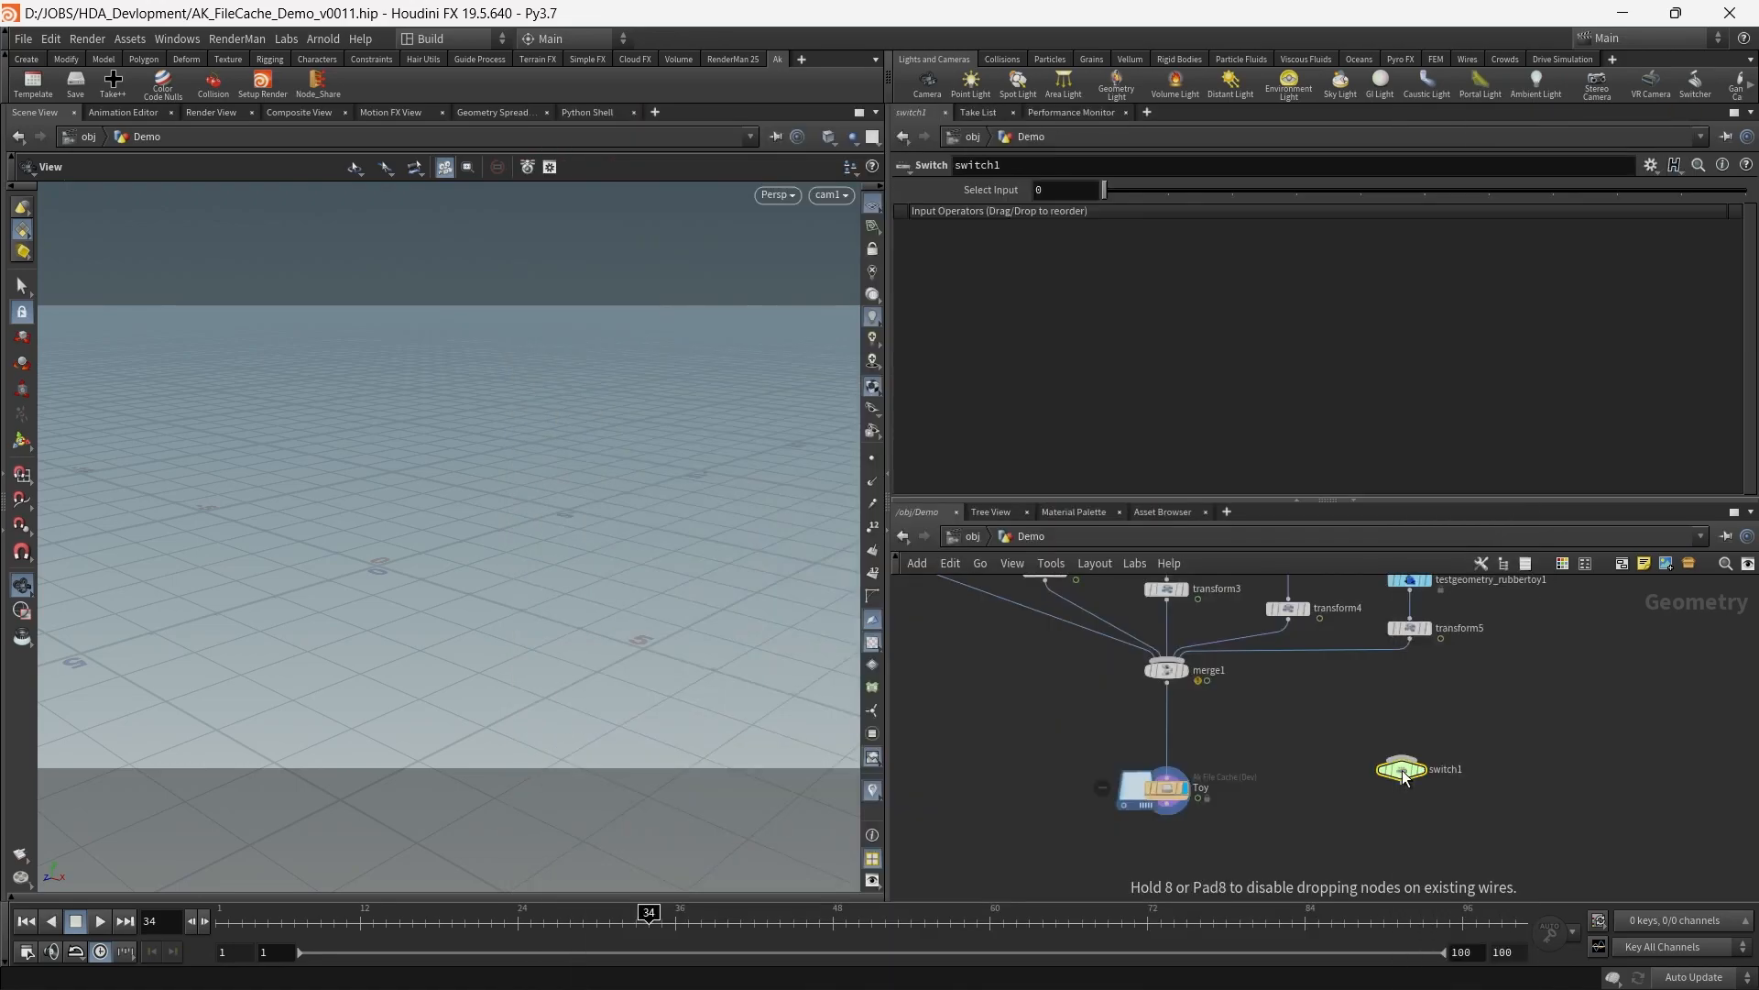
pyautogui.scroll(2, 1211, 726)
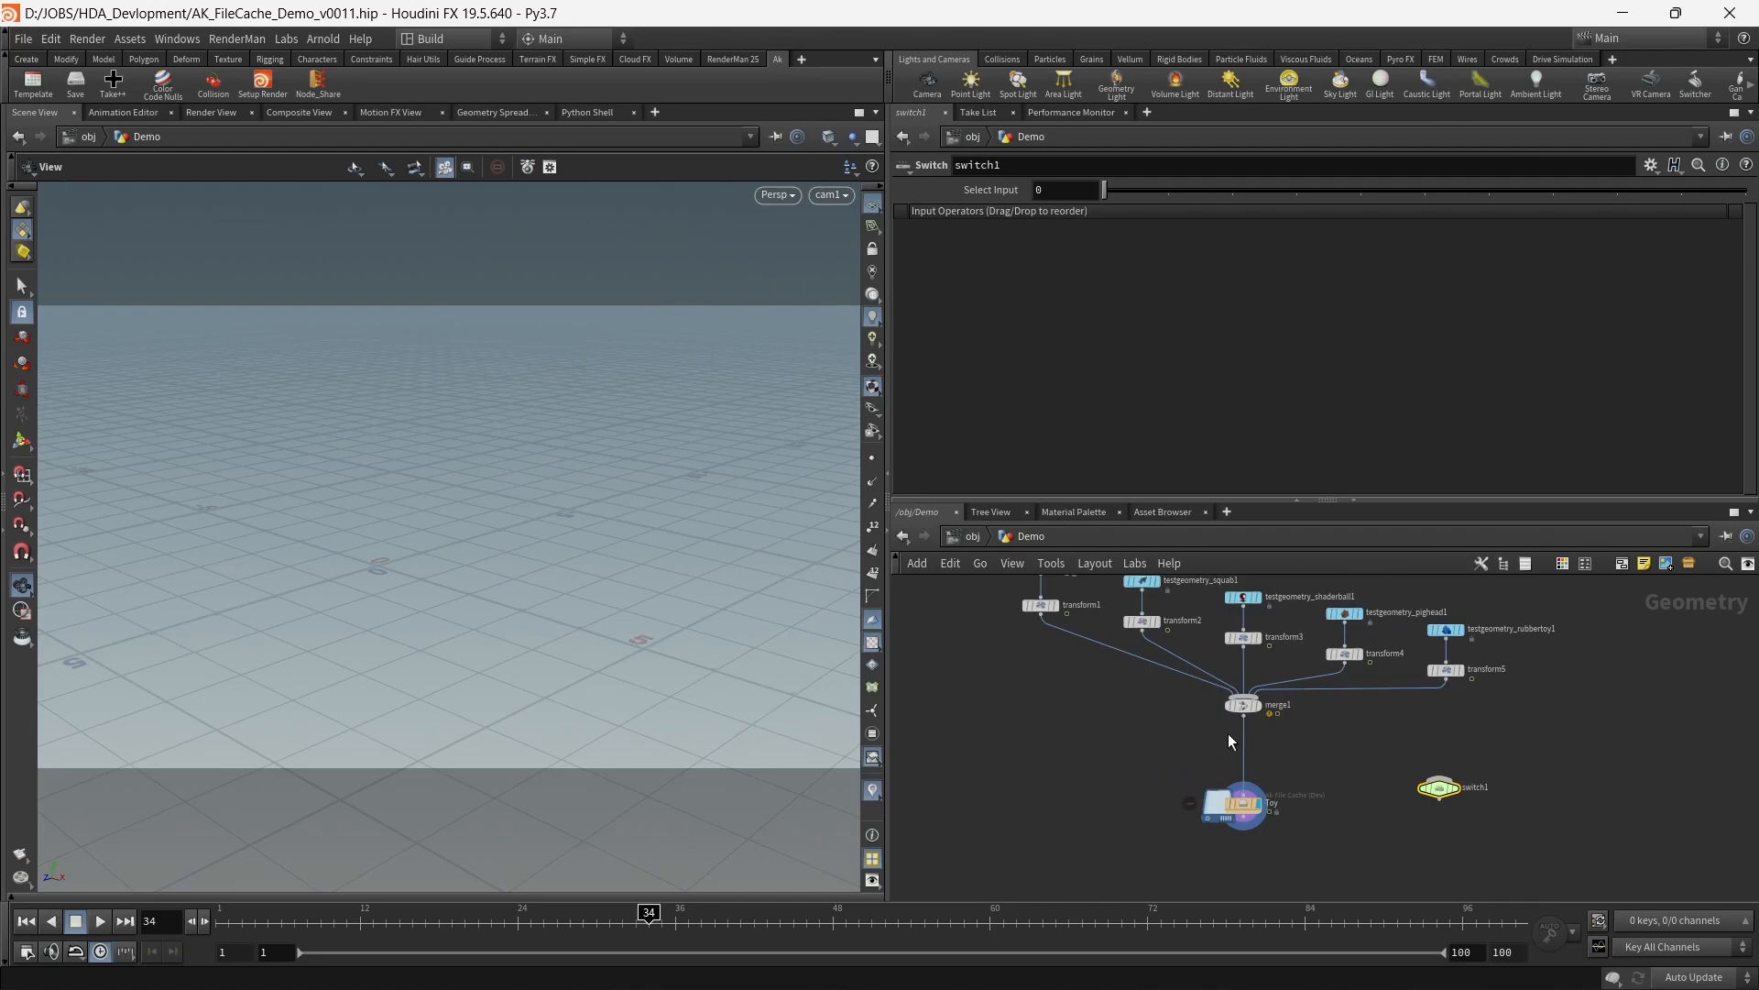
# Pull merge1 out of the node chain and wire transform1 through transform5 into switch1
pyautogui.moveTo(1250, 708); pyautogui.dragTo(955, 758)
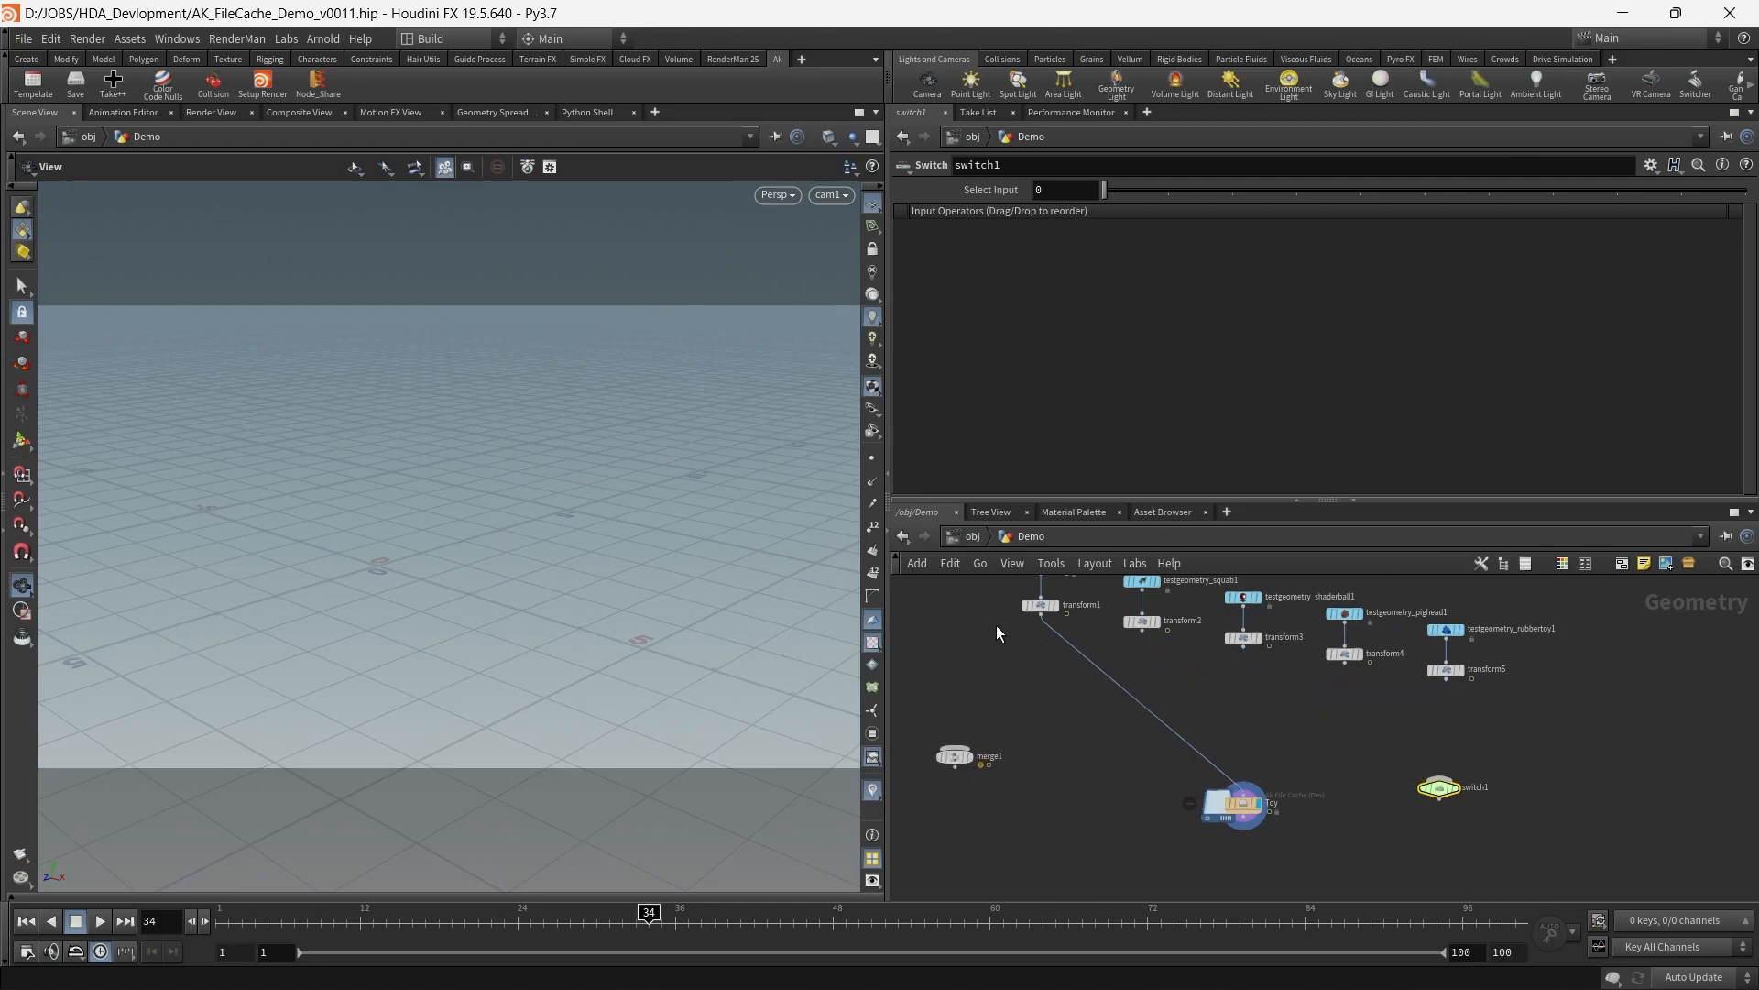
pyautogui.moveTo(1097, 632); pyautogui.dragTo(1248, 734)
pyautogui.keyDown('shift'); pyautogui.click(1446, 670); pyautogui.keyUp('shift')
pyautogui.click(1290, 746)
# Connect switch1's output to the Toy cache and arrange the switch directly above it
pyautogui.scroll(-2, 1131, 796)
pyautogui.moveTo(1131, 797); pyautogui.dragTo(1255, 767, button='middle')
pyautogui.scroll(5, 1206, 859)
pyautogui.moveTo(1249, 716); pyautogui.dragTo(1249, 806)
pyautogui.scroll(-2, 1360, 739)
pyautogui.moveTo(1360, 739); pyautogui.dragTo(1312, 800, button='middle')
pyautogui.scroll(1, 1313, 799)
pyautogui.moveTo(1137, 759); pyautogui.dragTo(1233, 784)
pyautogui.moveTo(1190, 858); pyautogui.dragTo(1196, 786, button='middle')
pyautogui.moveTo(1125, 783); pyautogui.dragTo(1272, 828)
pyautogui.moveTo(1354, 813); pyautogui.dragTo(1337, 739, button='middle')
pyautogui.scroll(2, 1338, 739)
# Enable wedging on the Toy cache and set the wedge count to 5
pyautogui.click(981, 364)
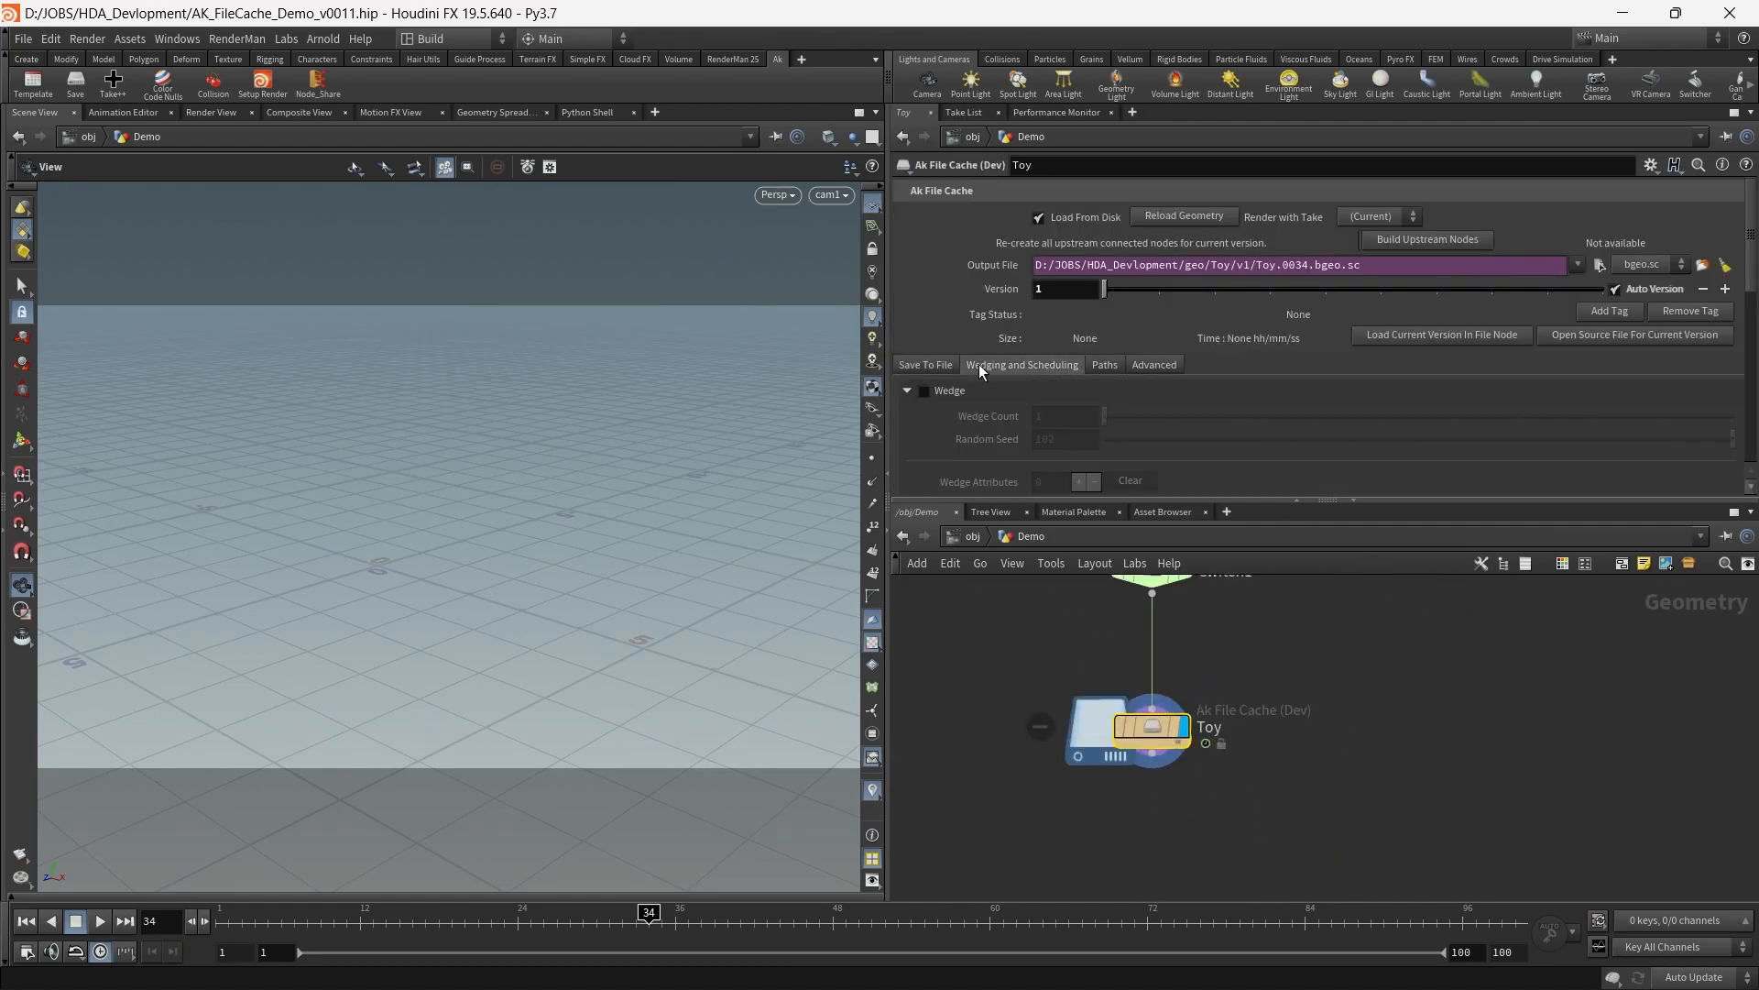
pyautogui.click(927, 392)
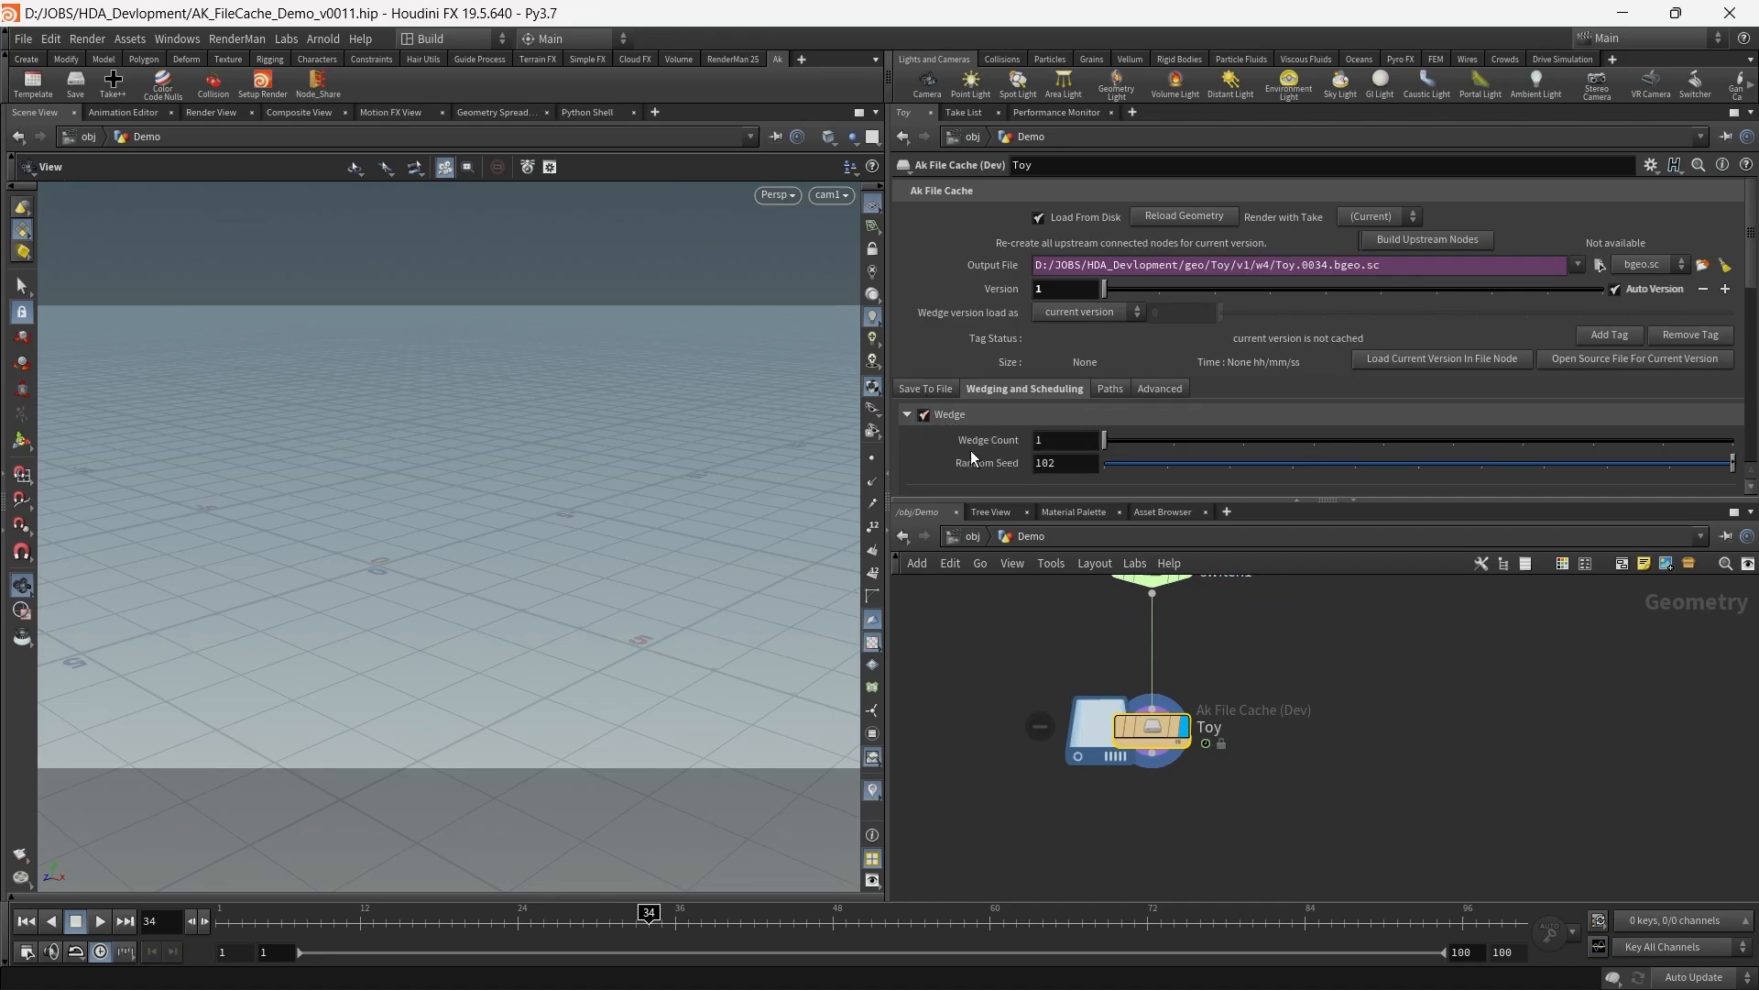
pyautogui.scroll(-3, 954, 431)
pyautogui.scroll(-2, 954, 431)
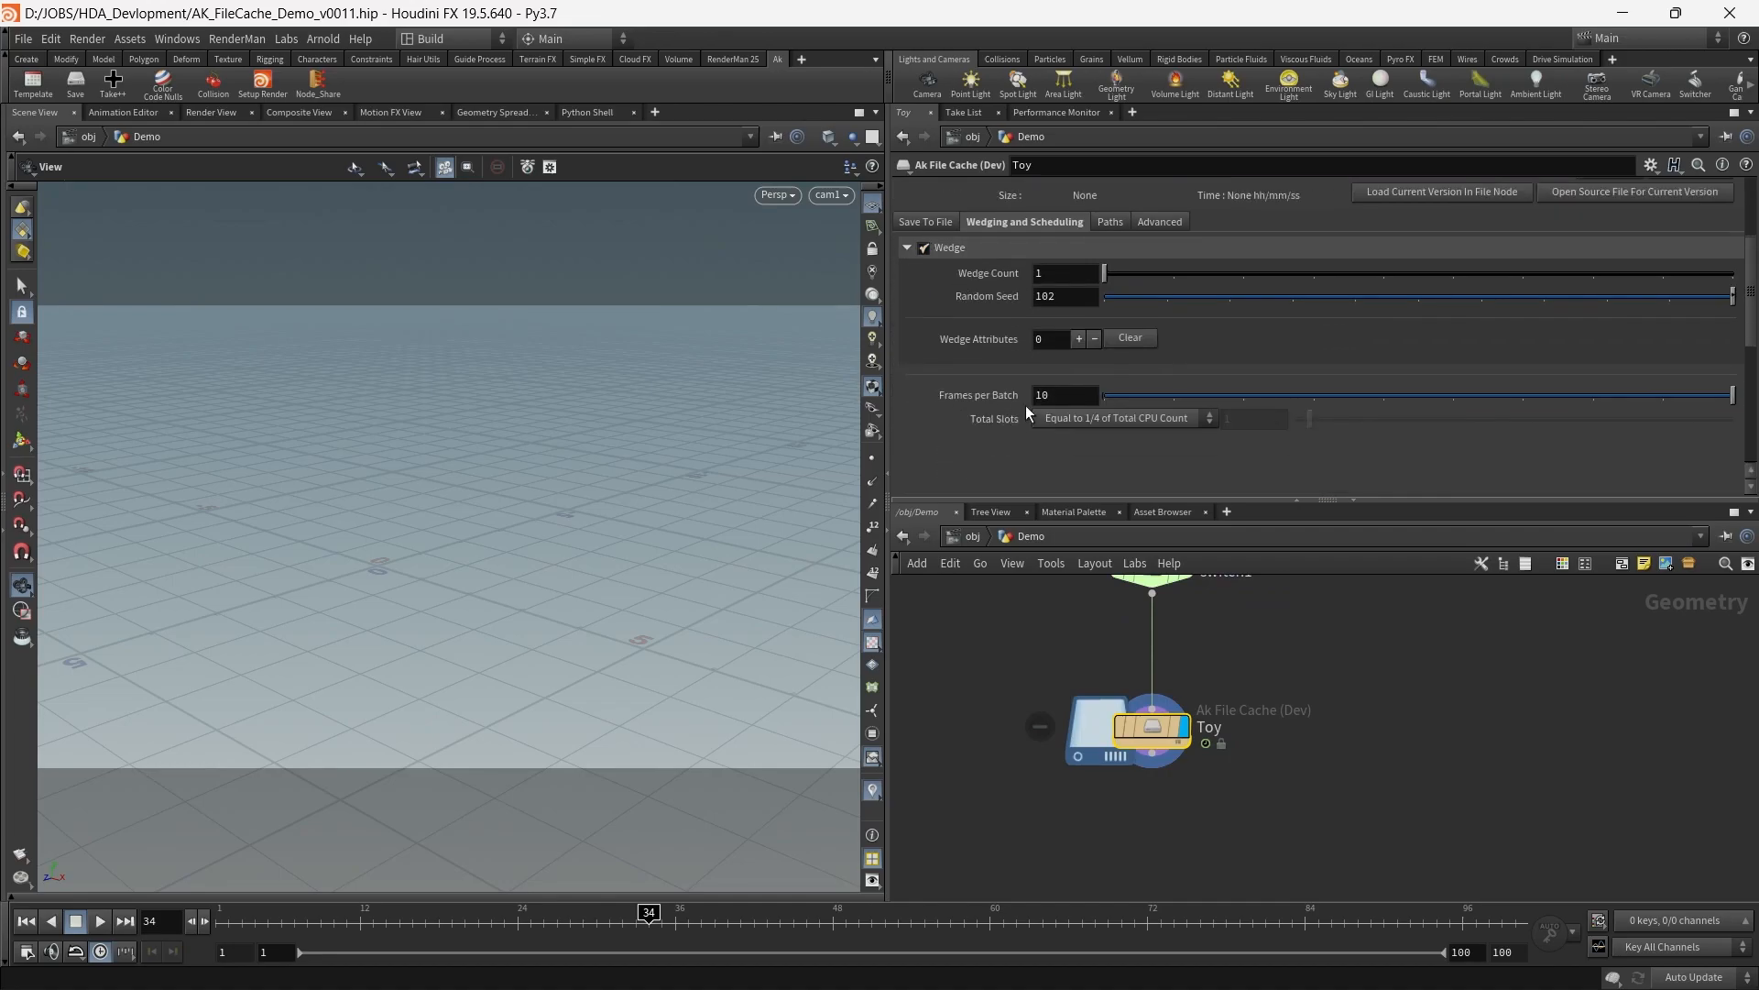
pyautogui.scroll(-3, 1297, 715)
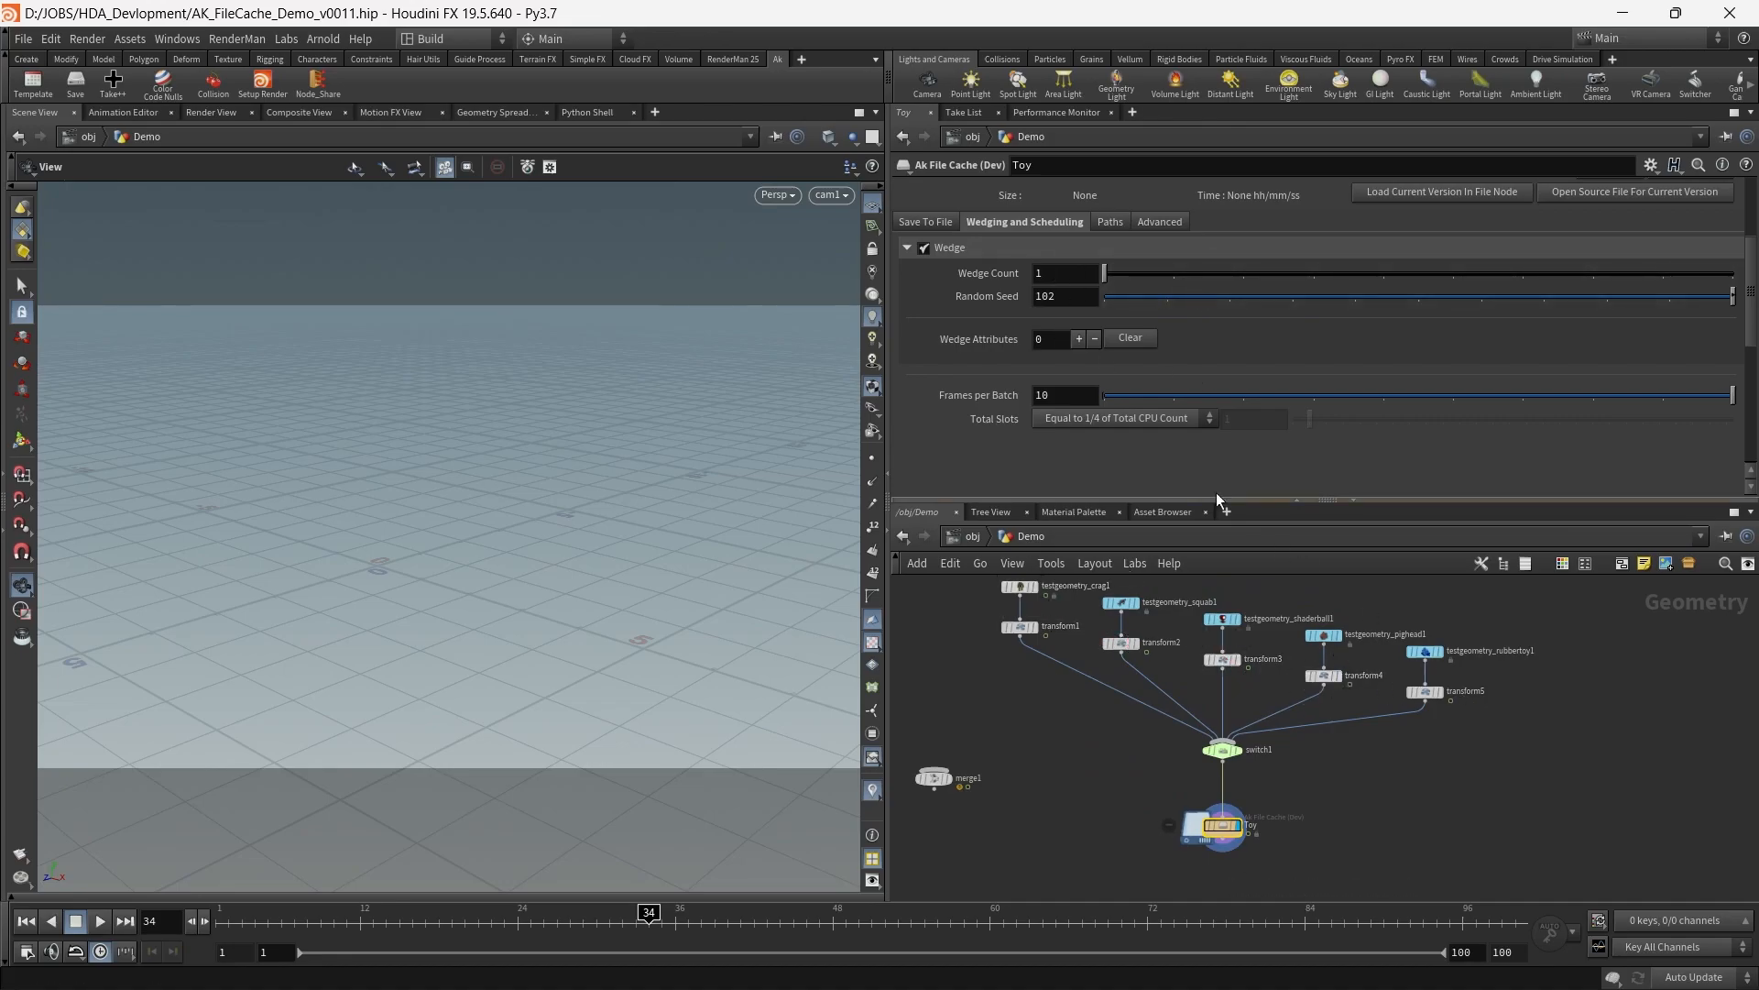
pyautogui.moveTo(1196, 275); pyautogui.dragTo(1384, 275)
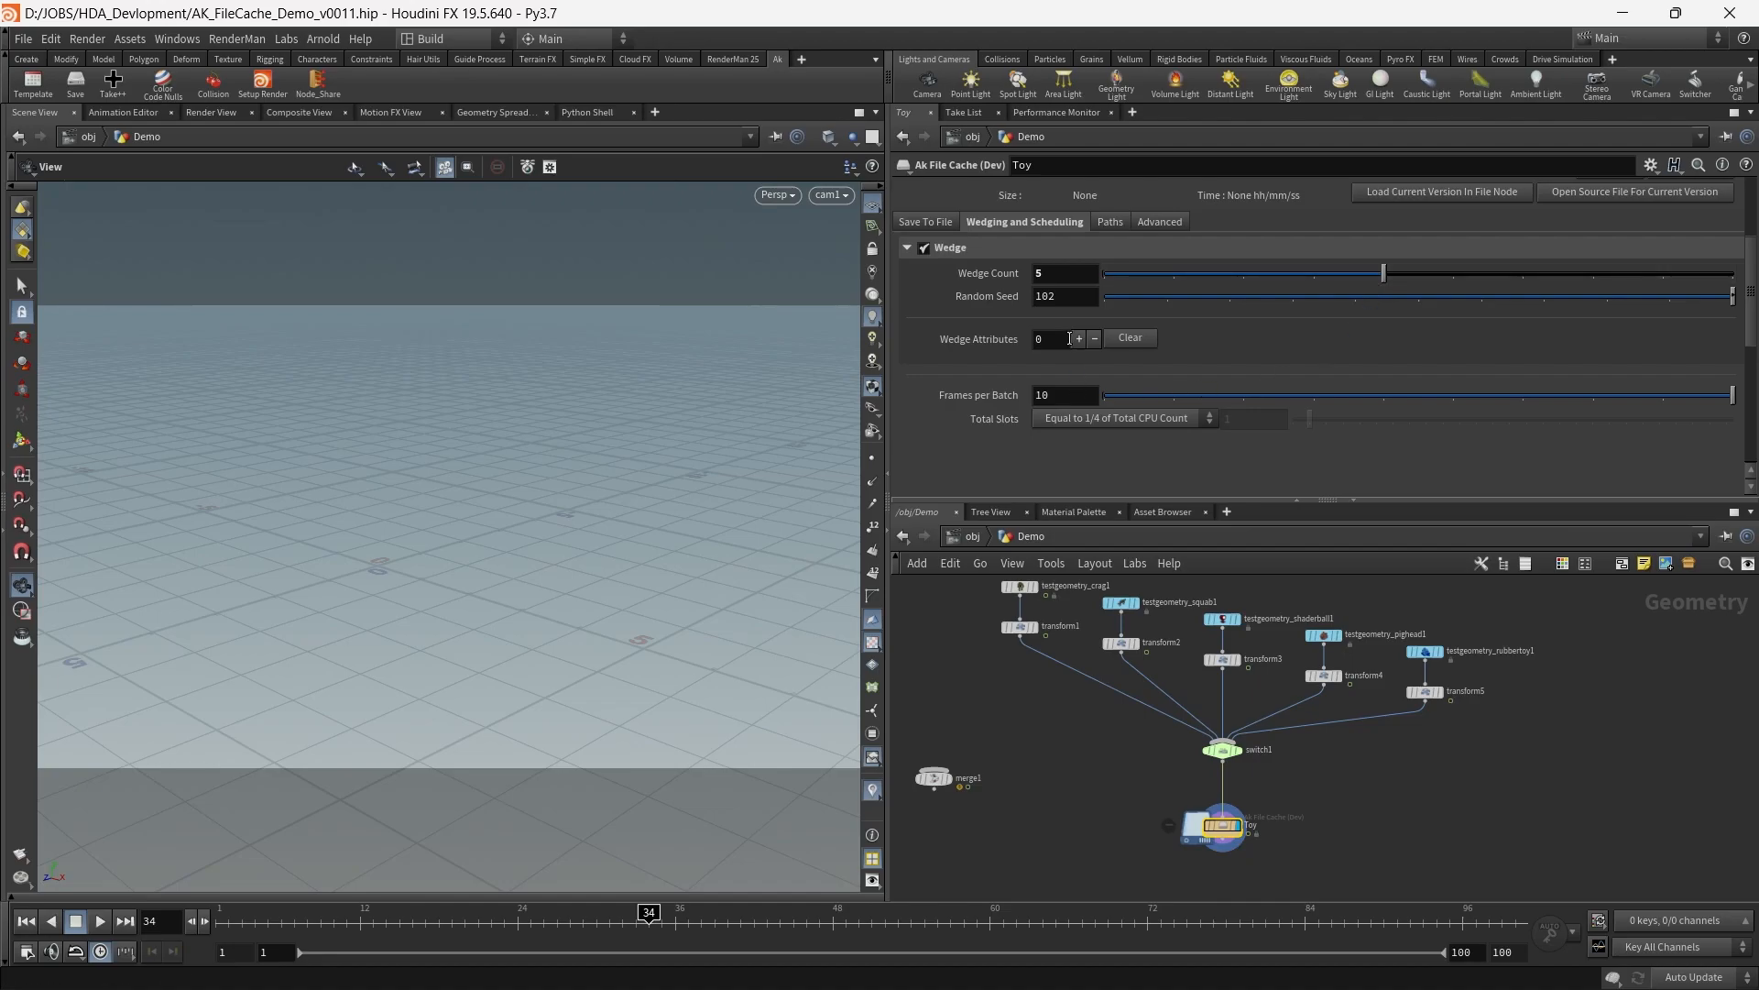
# Add one wedge attribute to the Toy cache and name it wedge
pyautogui.click(1080, 338)
pyautogui.scroll(-1, 1225, 422)
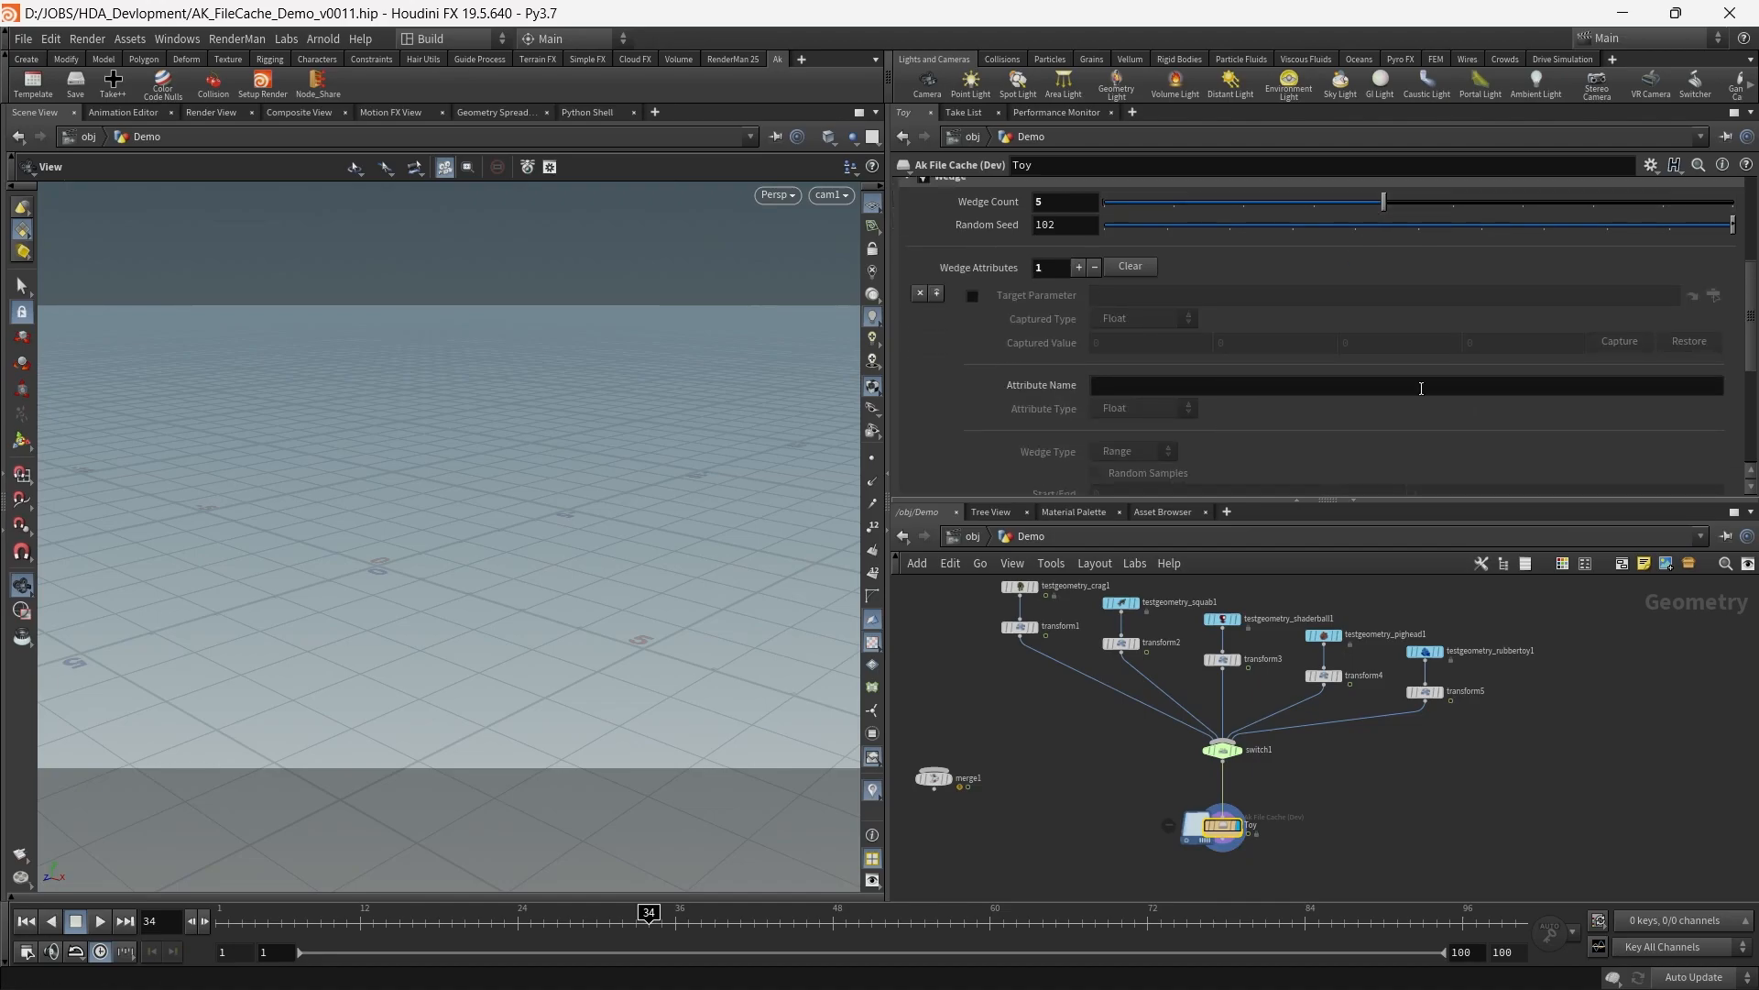
pyautogui.scroll(-1, 1101, 404)
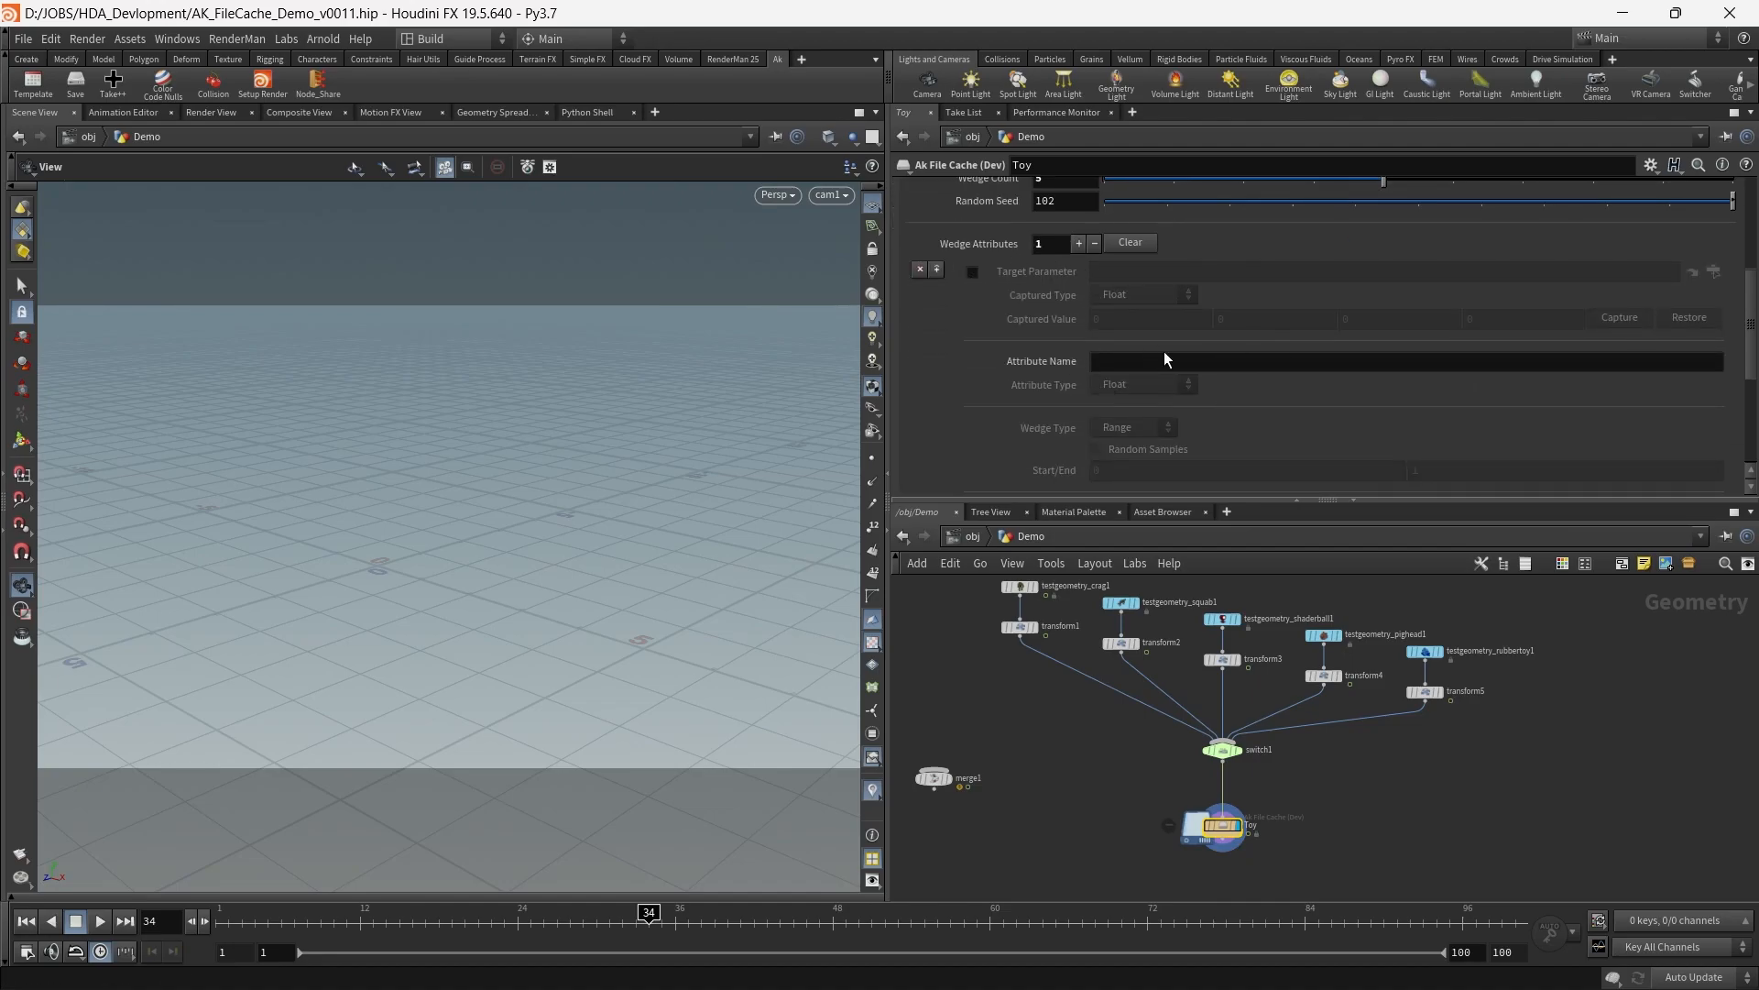
pyautogui.click(1170, 360)
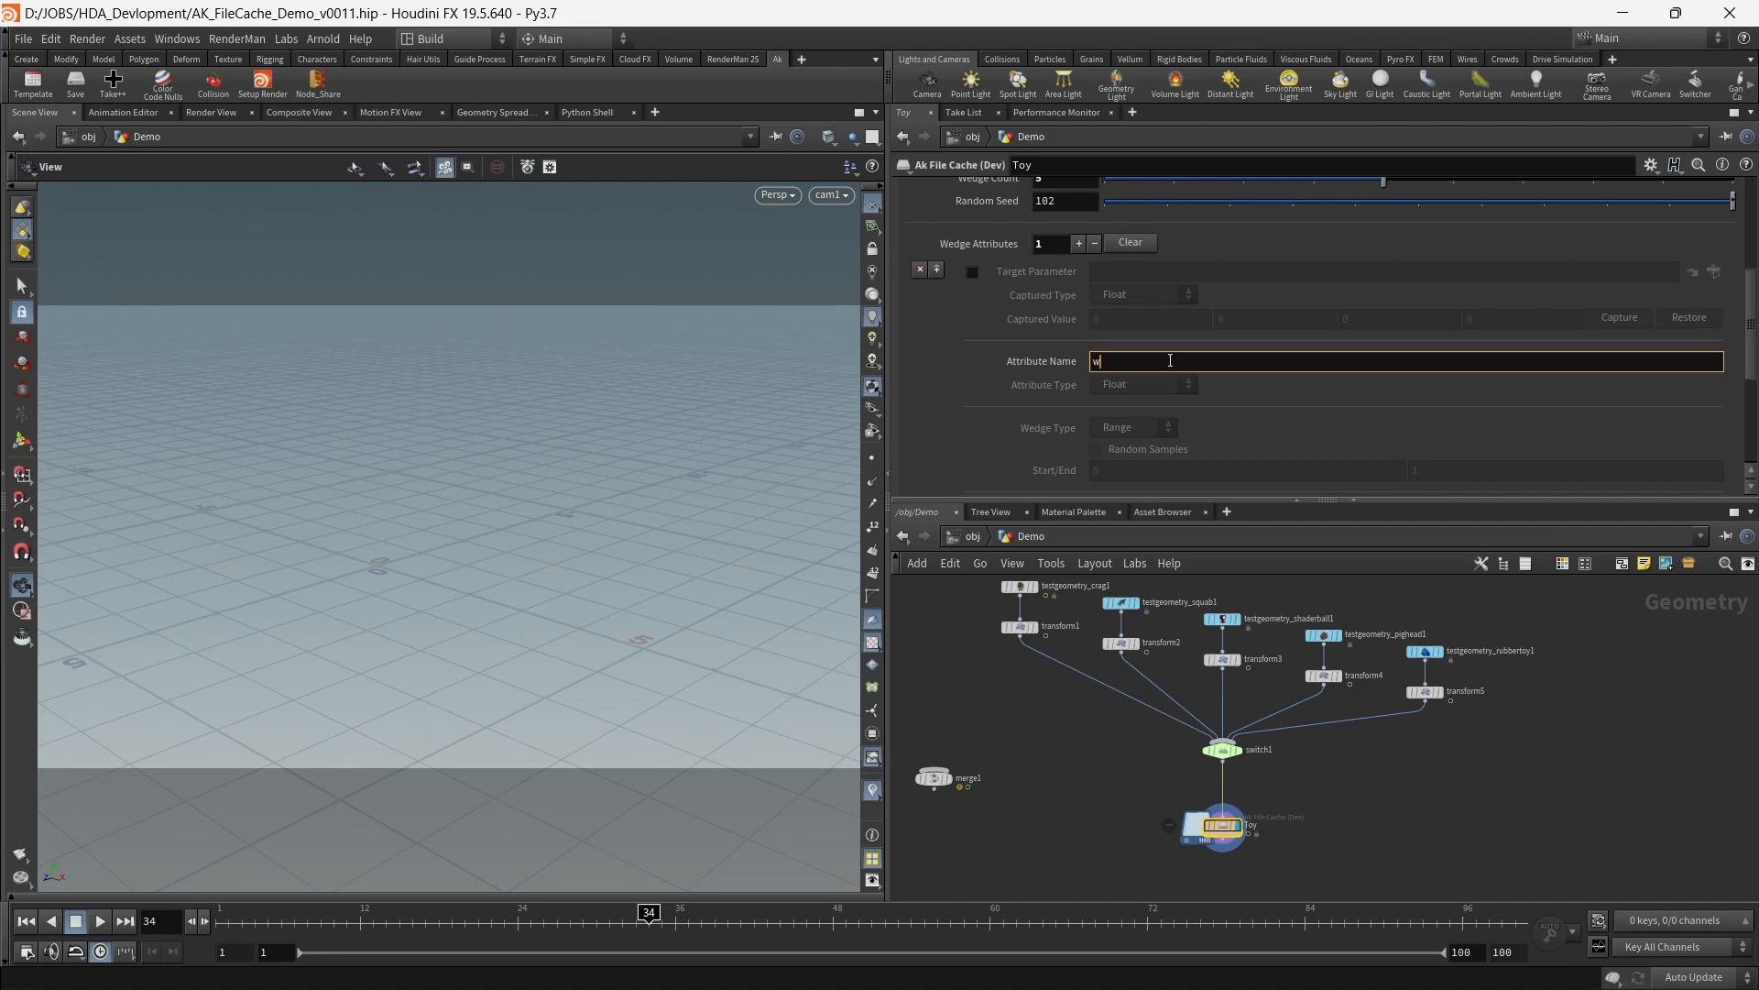
pyautogui.doubleClick(1170, 361)
pyautogui.press('Return')
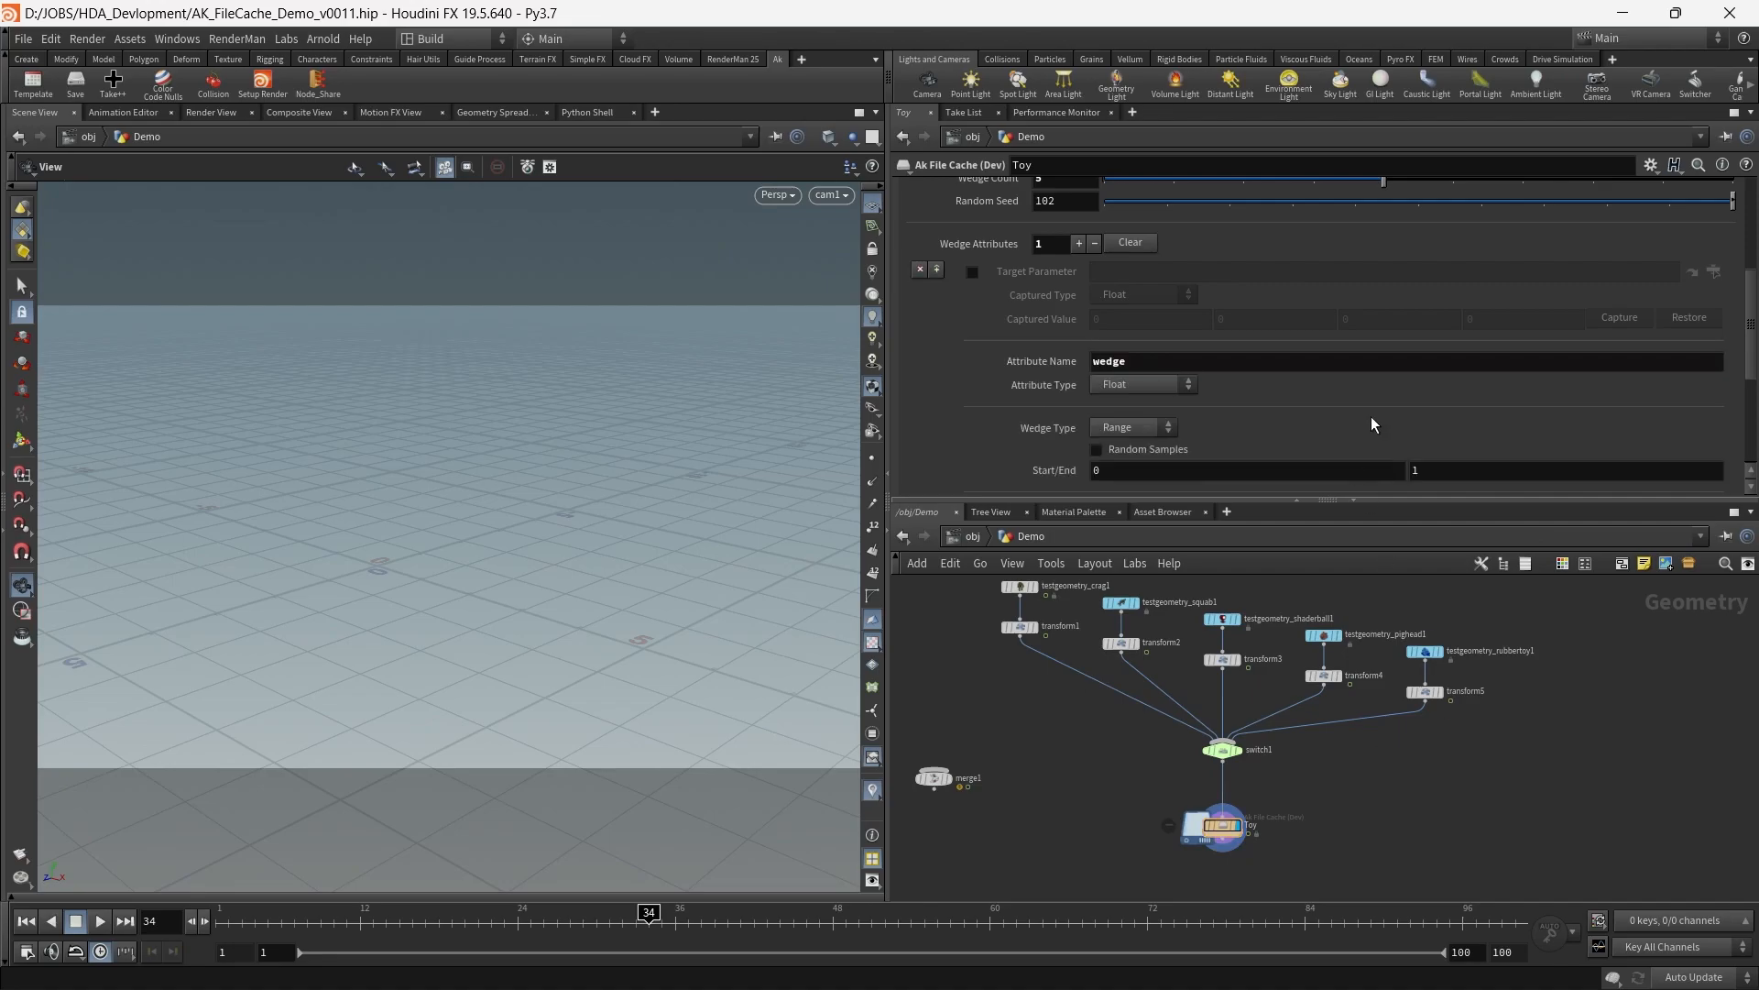
# Keep the wedge attribute's type as Range and set its end value to 4
pyautogui.scroll(-1, 1362, 405)
pyautogui.click(1155, 330)
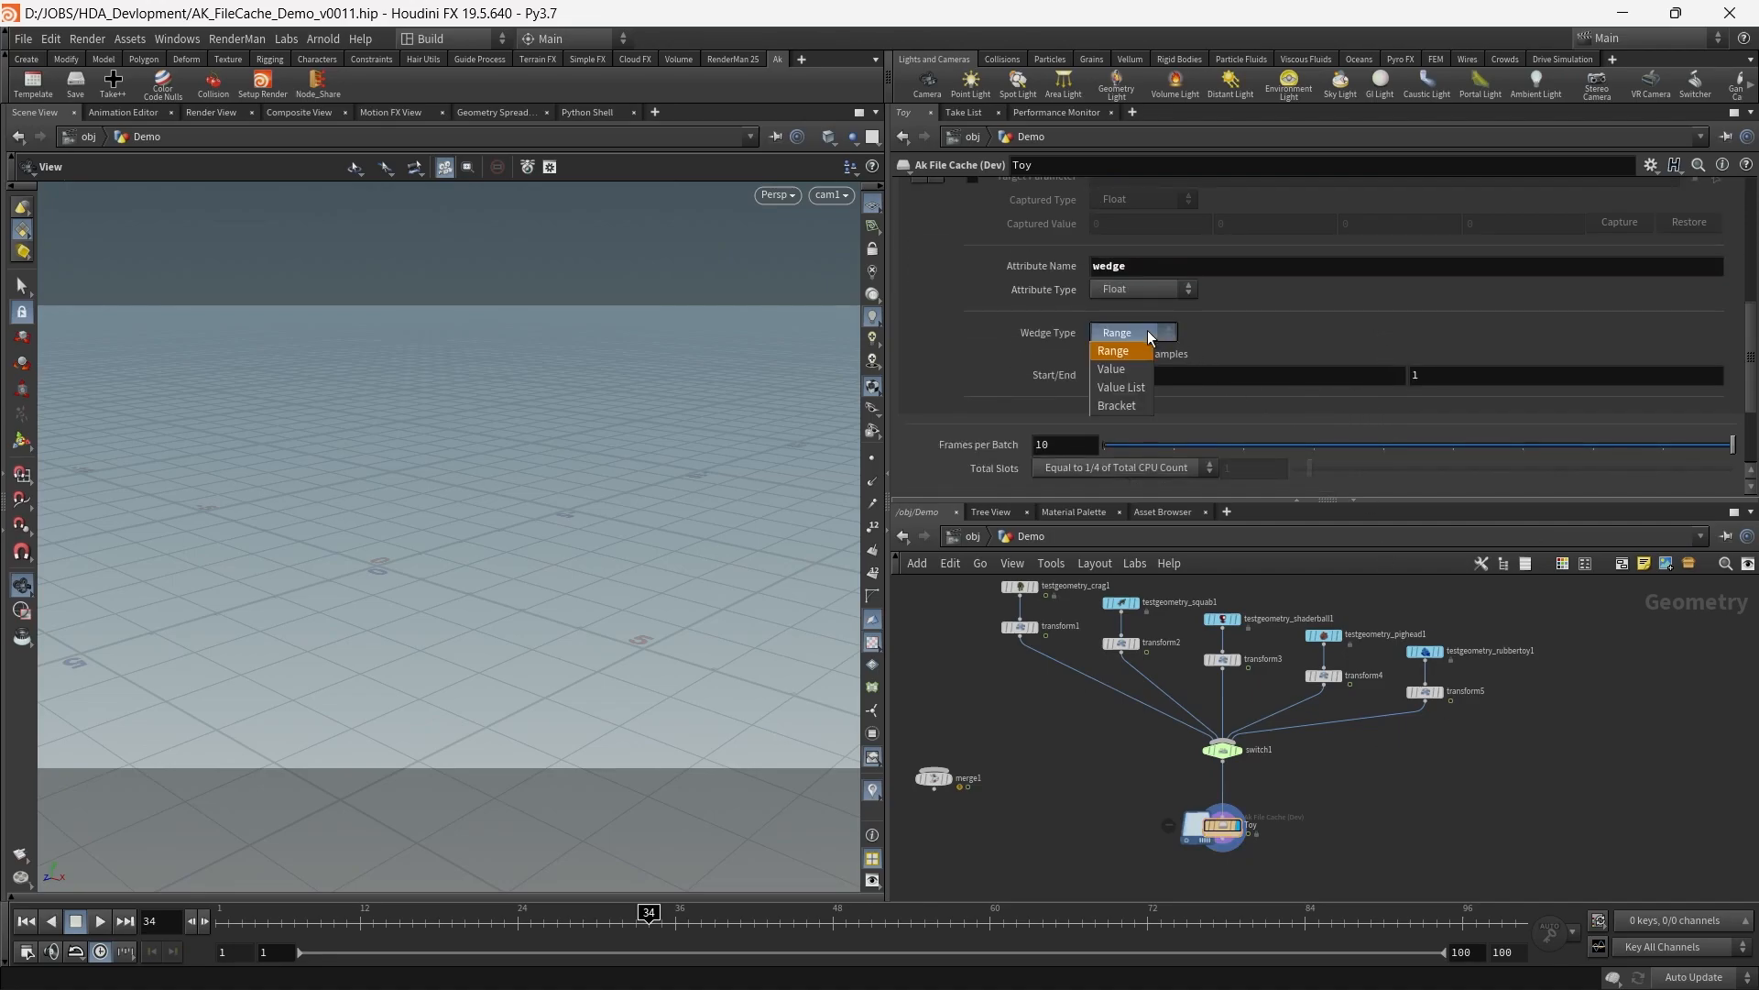
pyautogui.click(1483, 376)
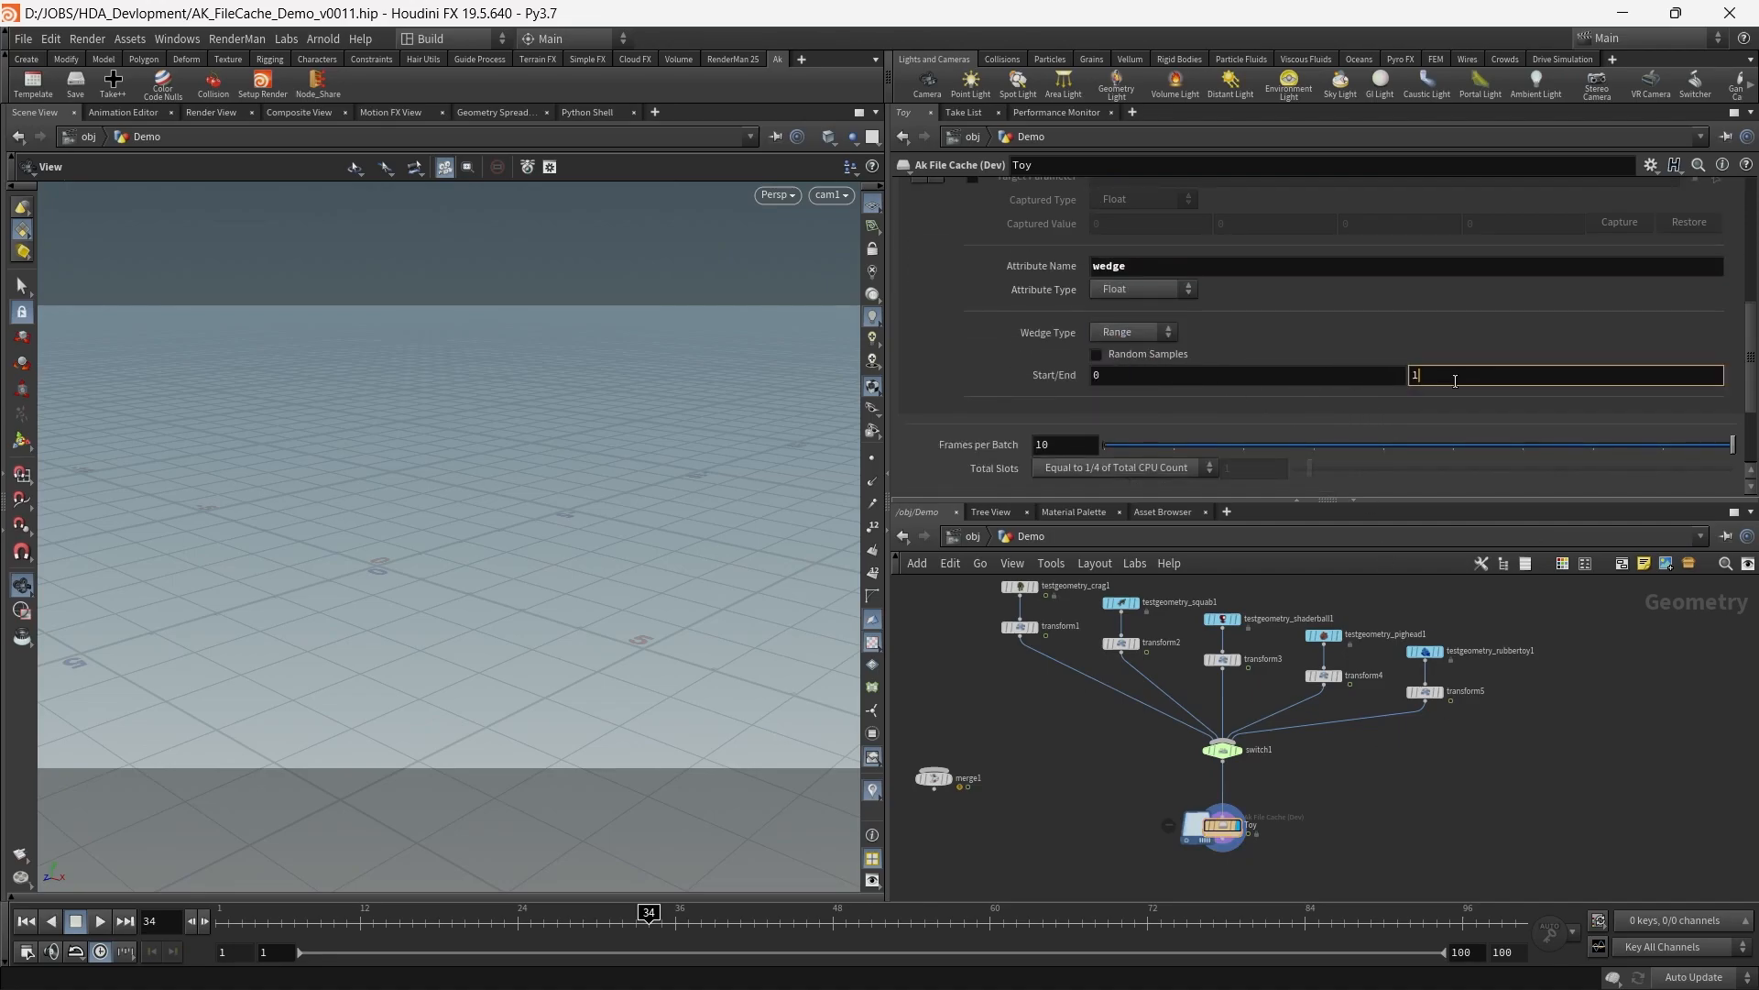
pyautogui.doubleClick(1497, 382)
pyautogui.write('4')
pyautogui.press('Return')
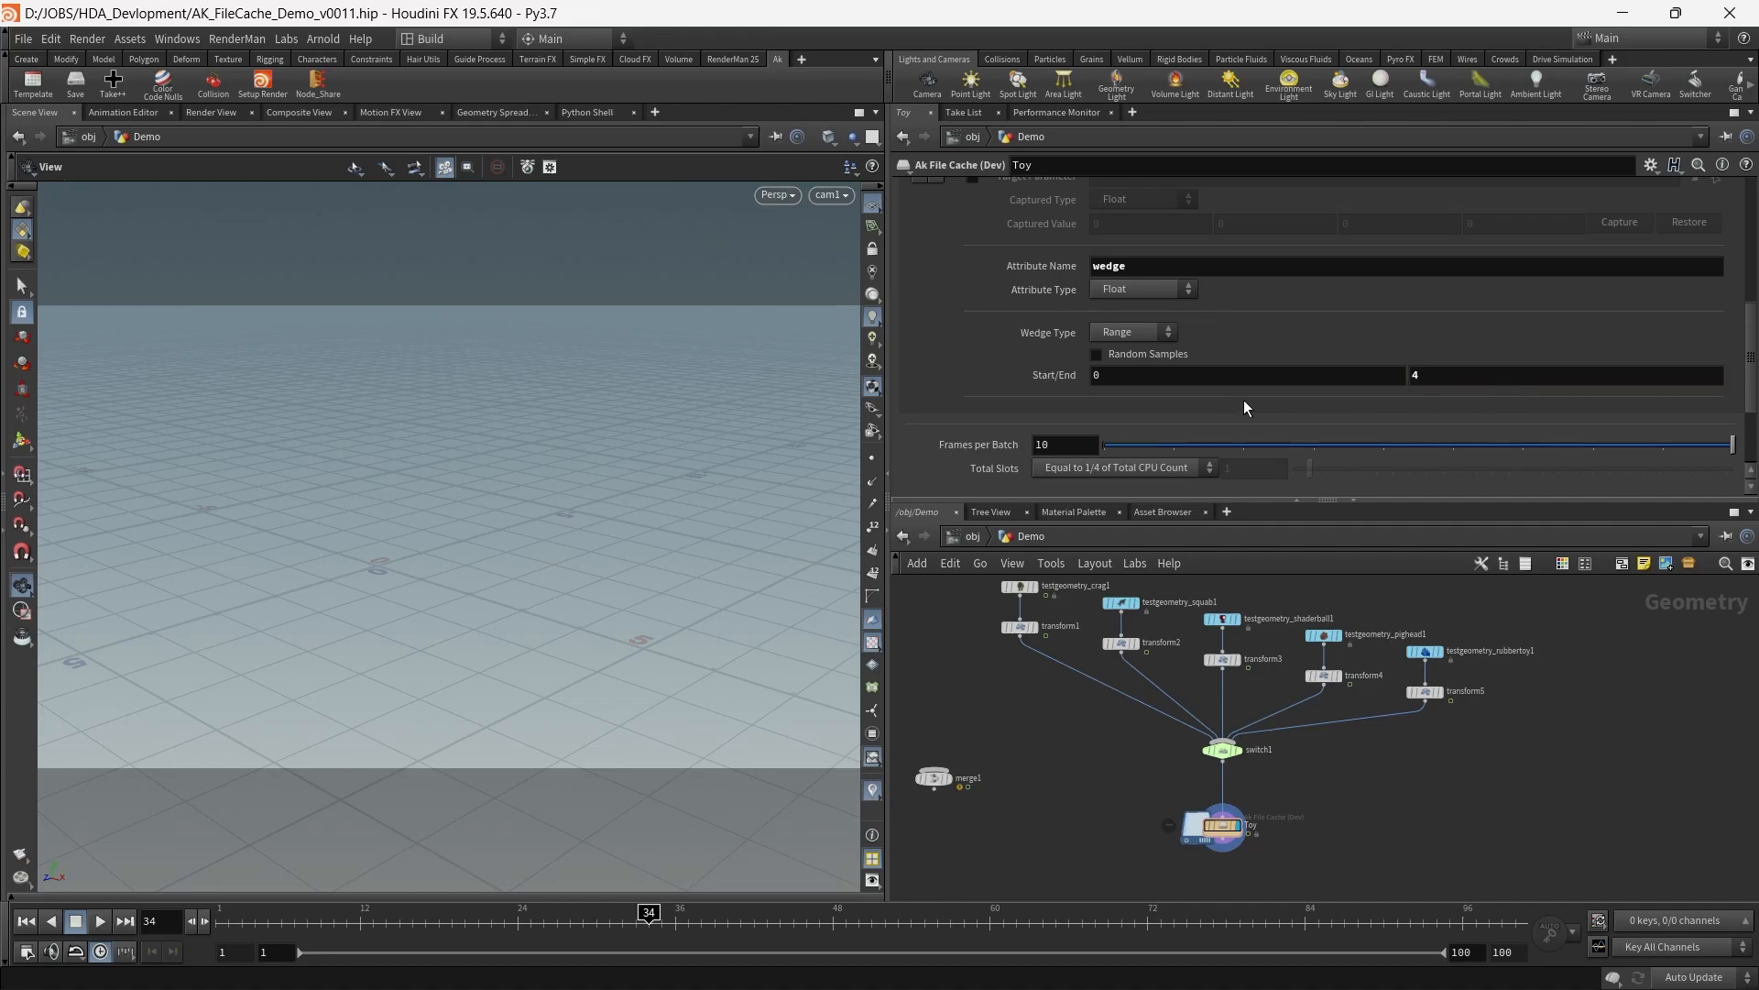
pyautogui.click(1222, 750)
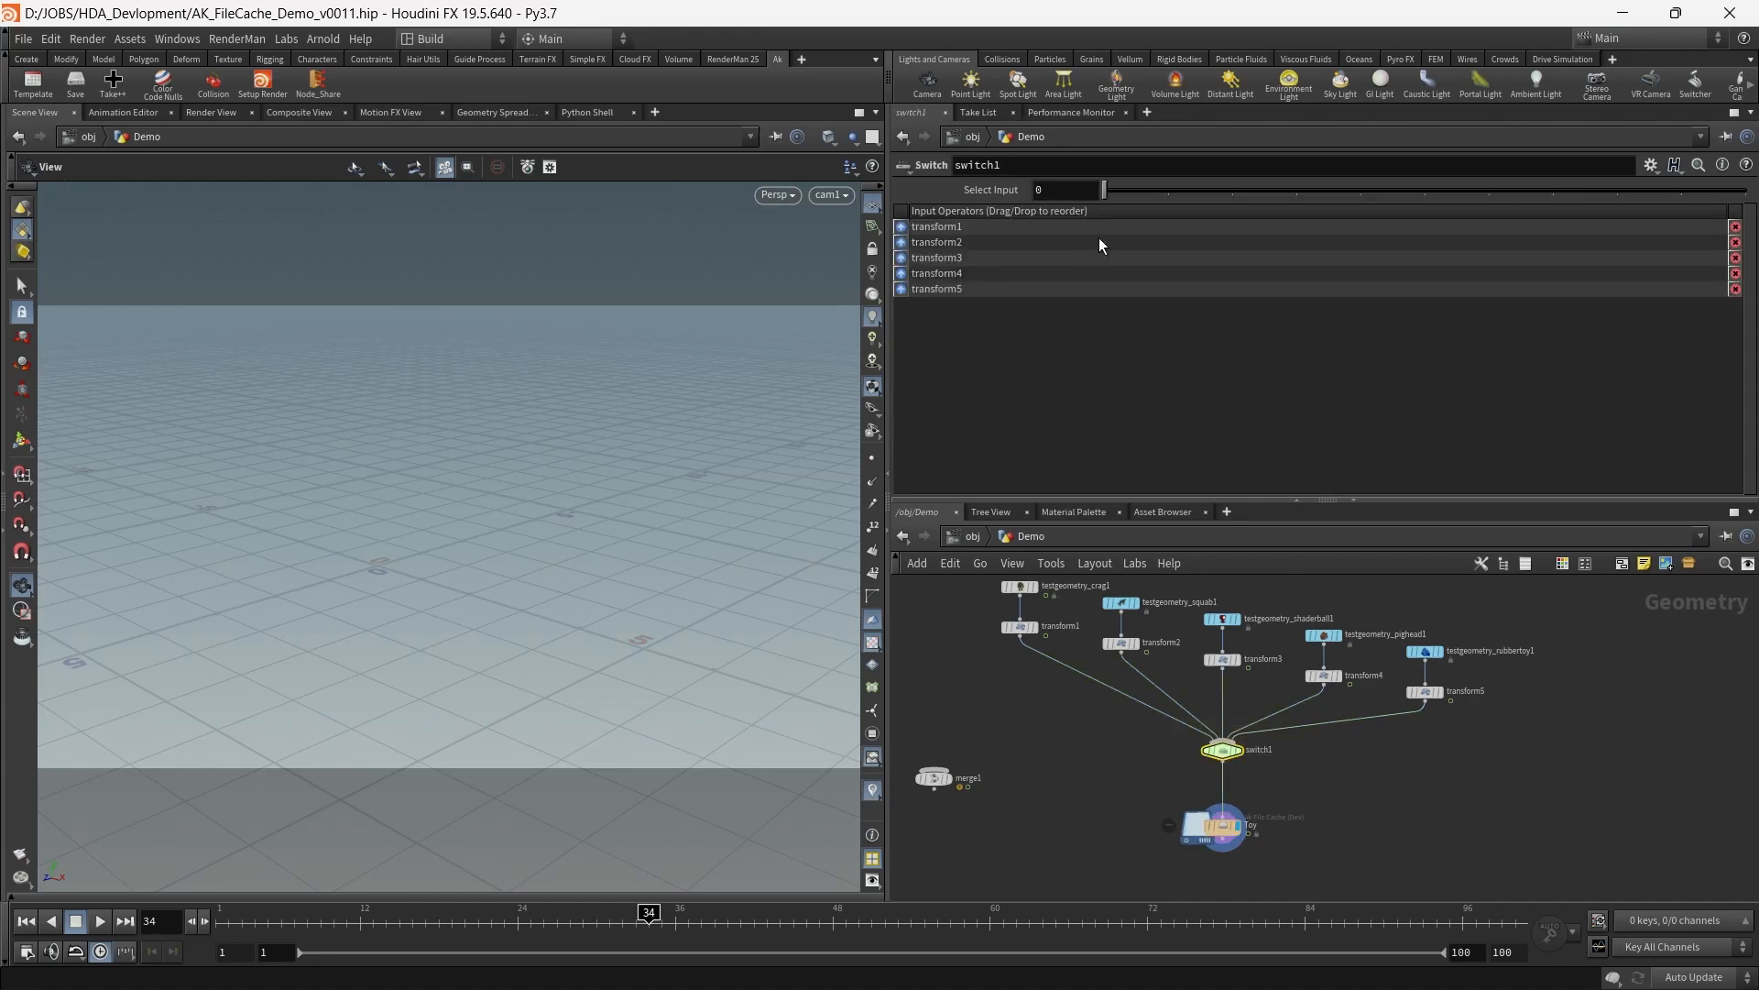
pyautogui.doubleClick(1076, 191)
pyautogui.write('@wedge')
pyautogui.press('Return')
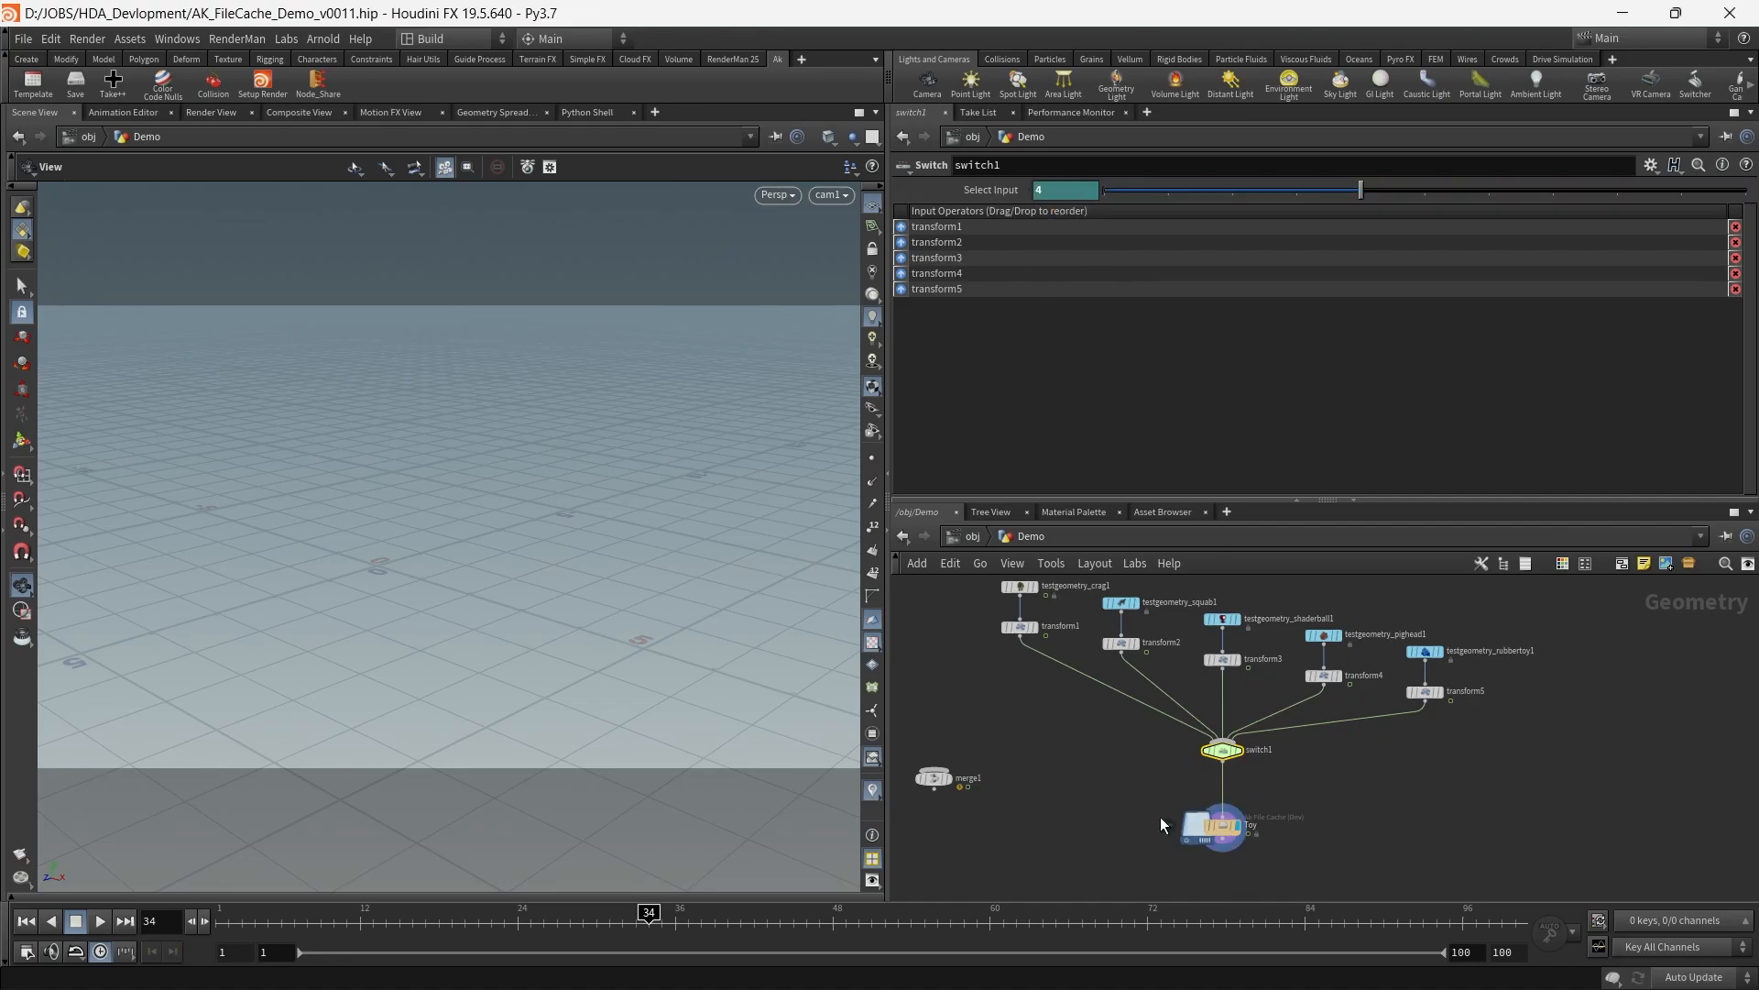
# Generate static work items for the wedged Toy cache from its save-to-file settings
pyautogui.click(1222, 825)
pyautogui.scroll(3, 1331, 408)
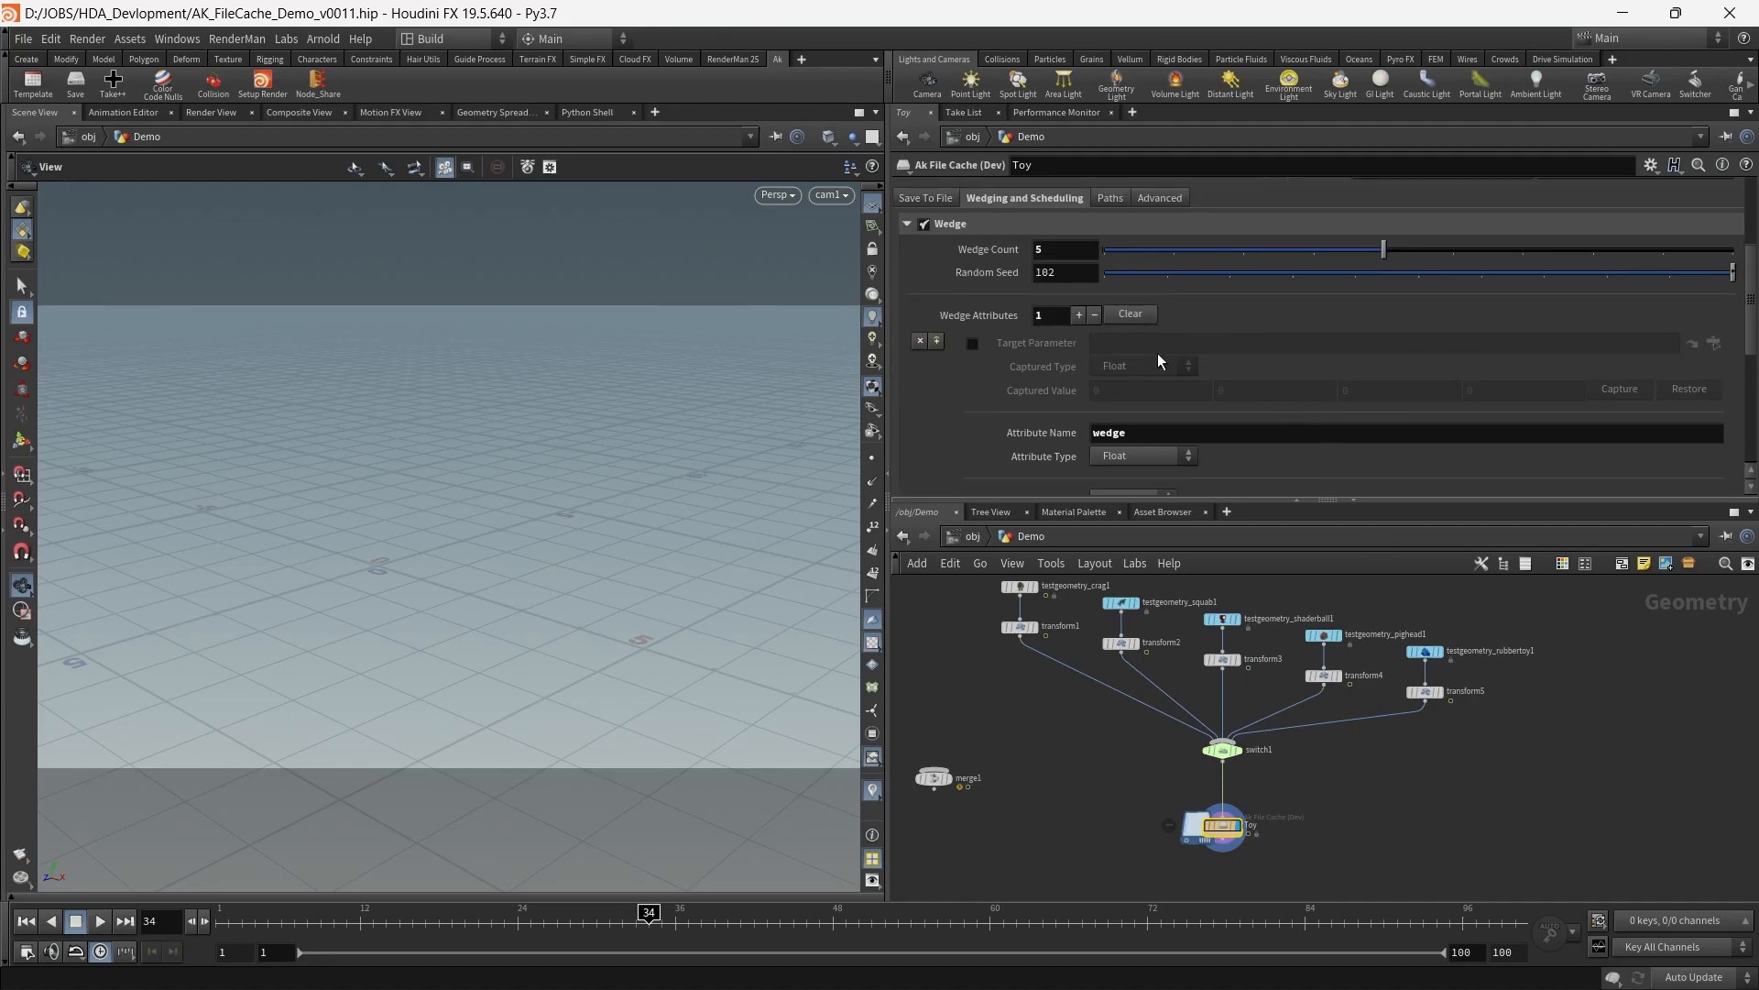
pyautogui.scroll(4, 1228, 366)
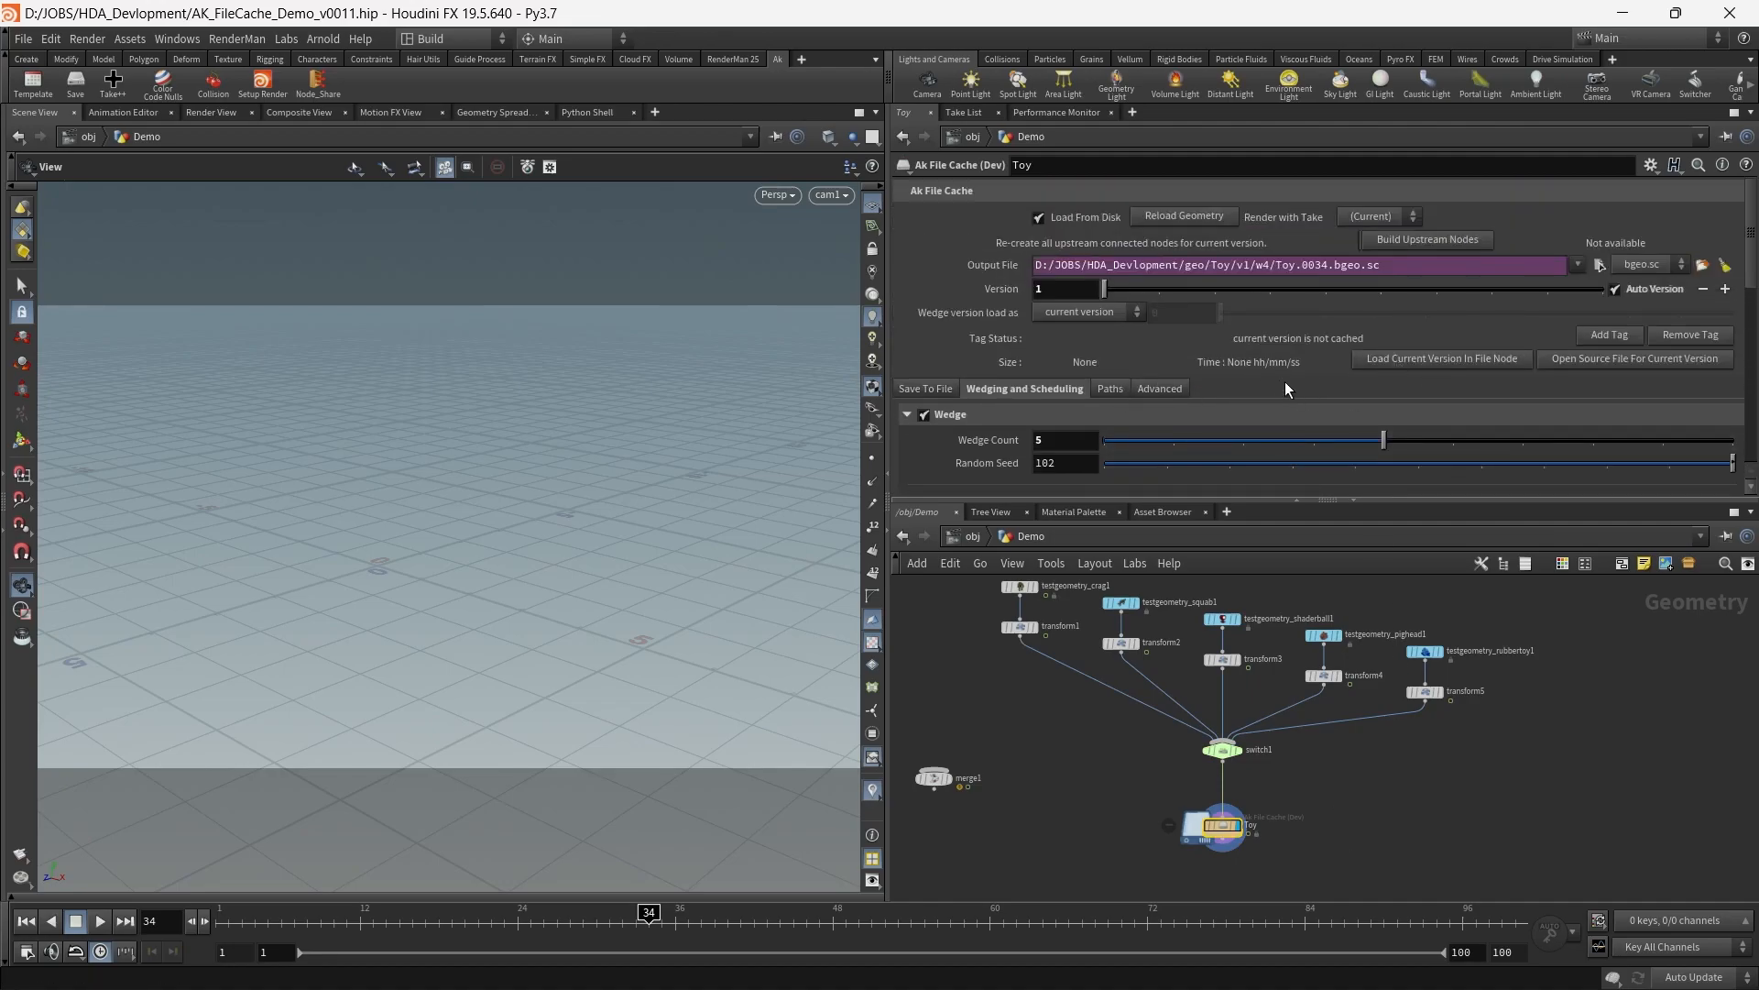
pyautogui.click(933, 387)
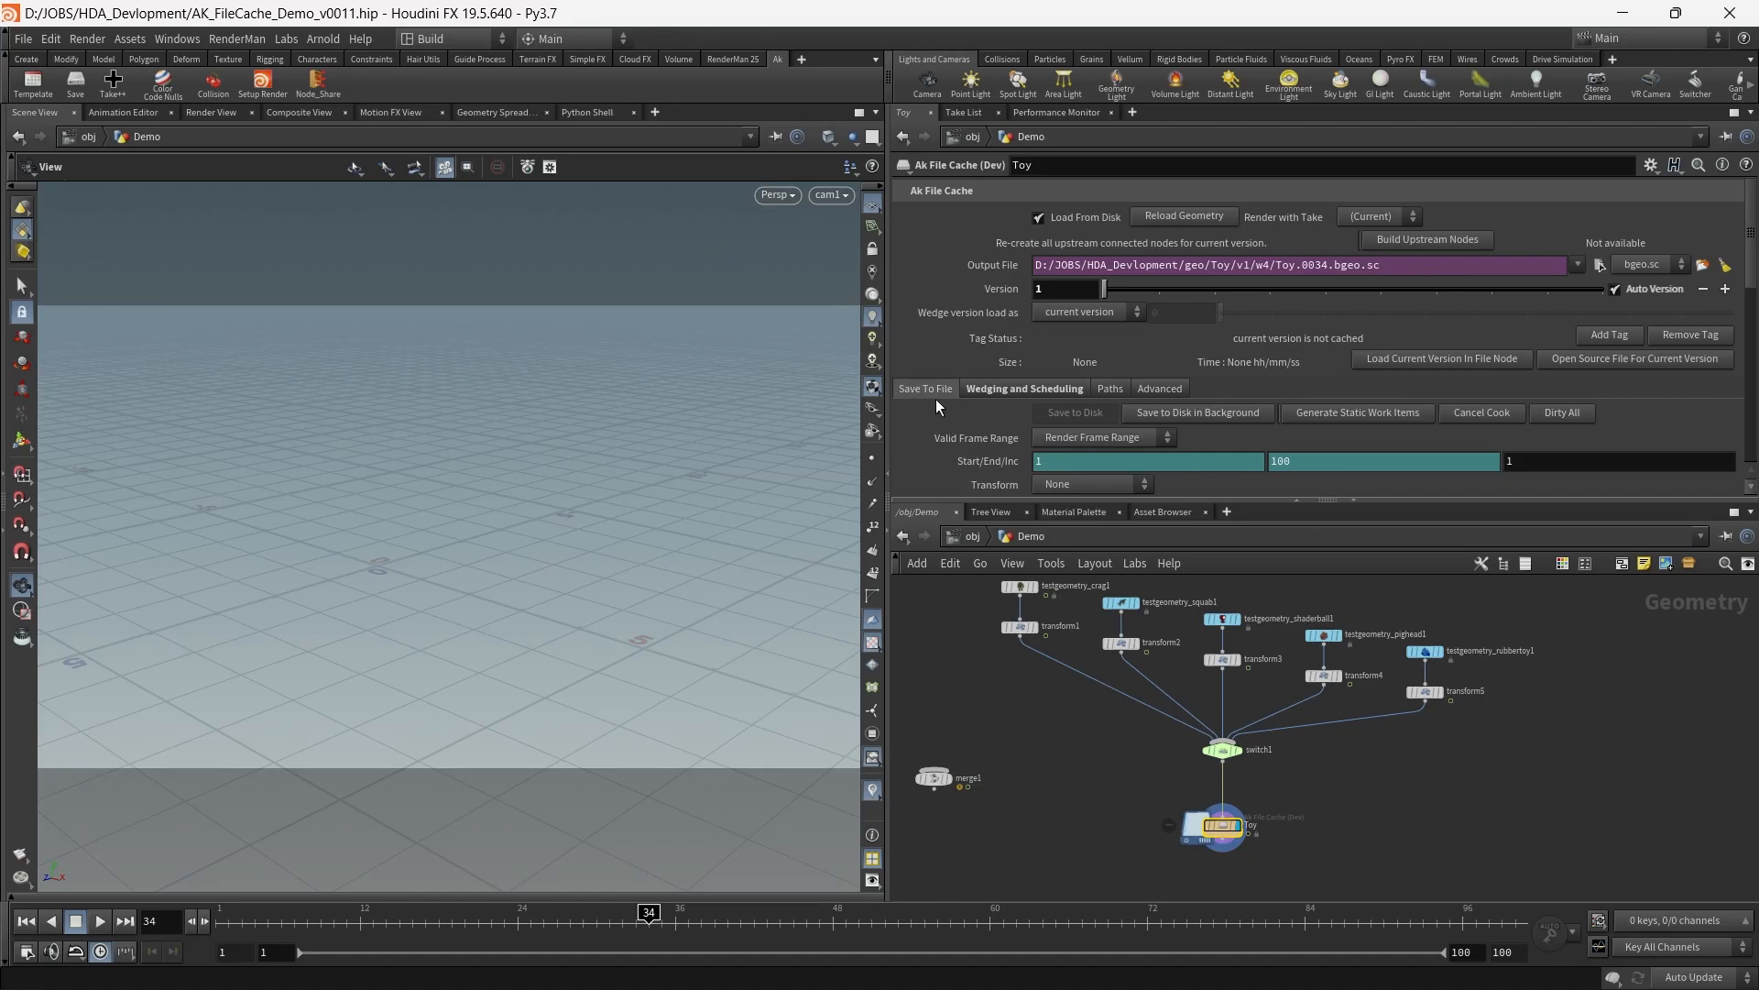
pyautogui.scroll(-1, 941, 399)
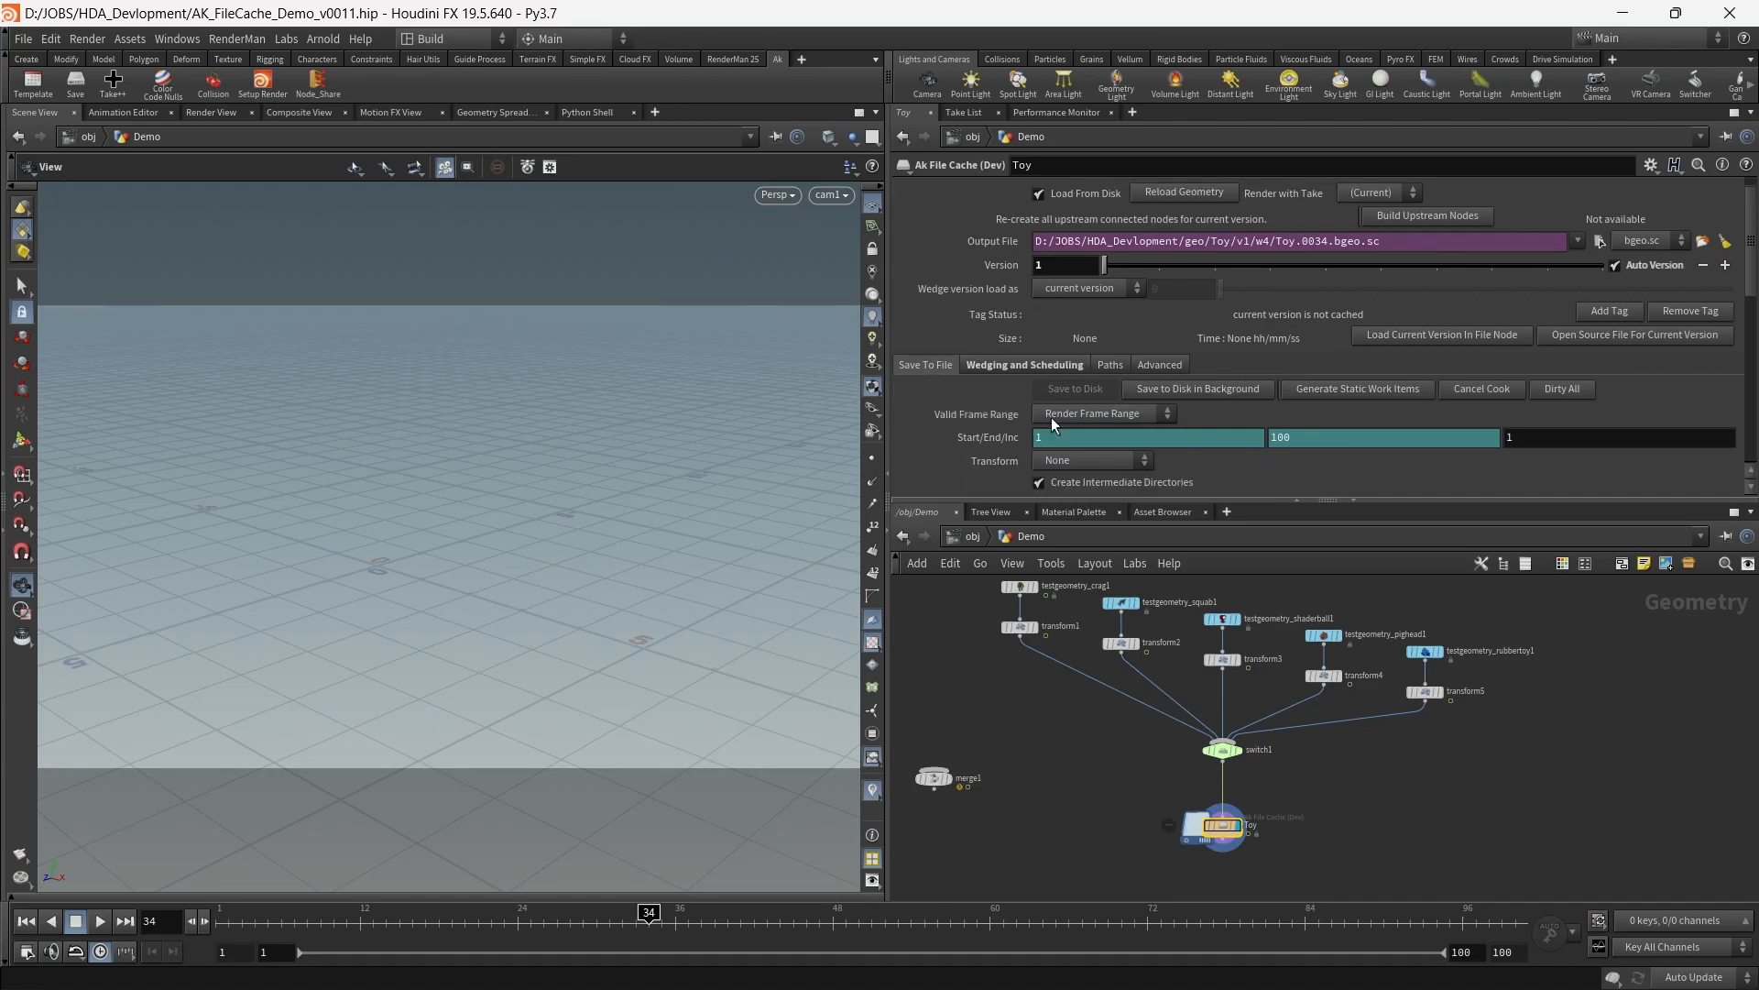
pyautogui.click(1364, 386)
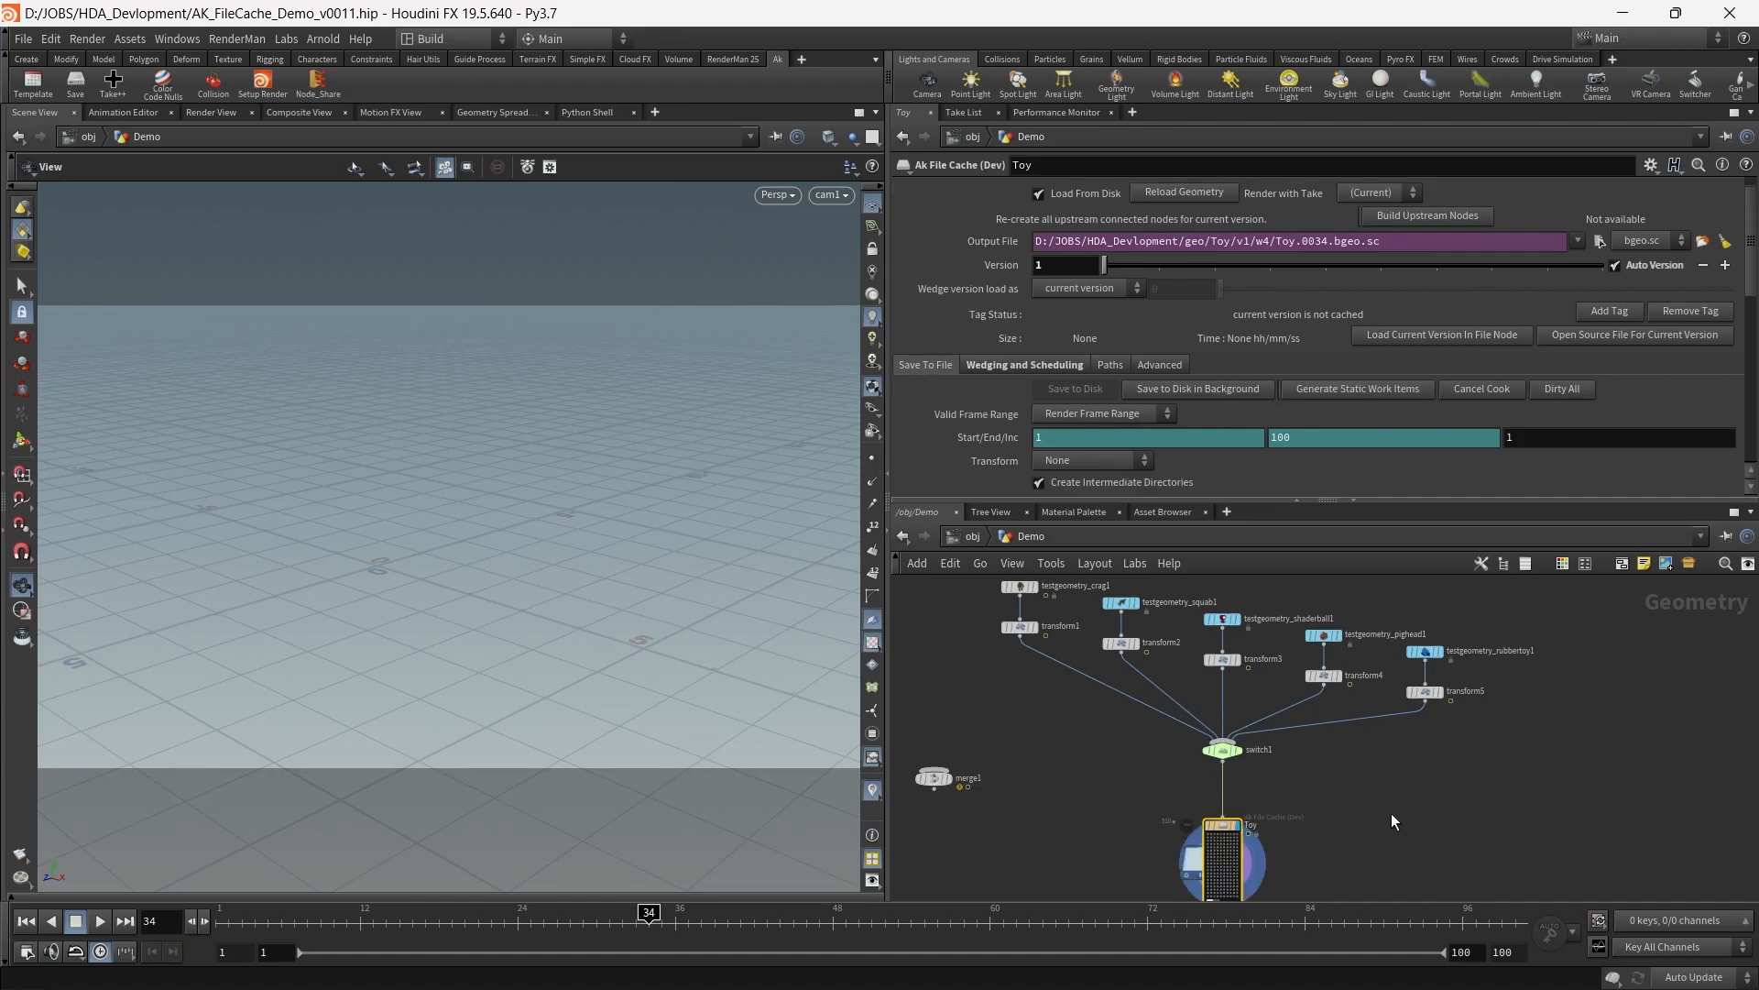
# Examine the generated work items on the Toy node and select one to check its wedge output path
pyautogui.scroll(-2, 1398, 797)
pyautogui.moveTo(1312, 870); pyautogui.dragTo(1307, 760, button='middle')
pyautogui.scroll(6, 1307, 760)
pyautogui.click(1216, 693)
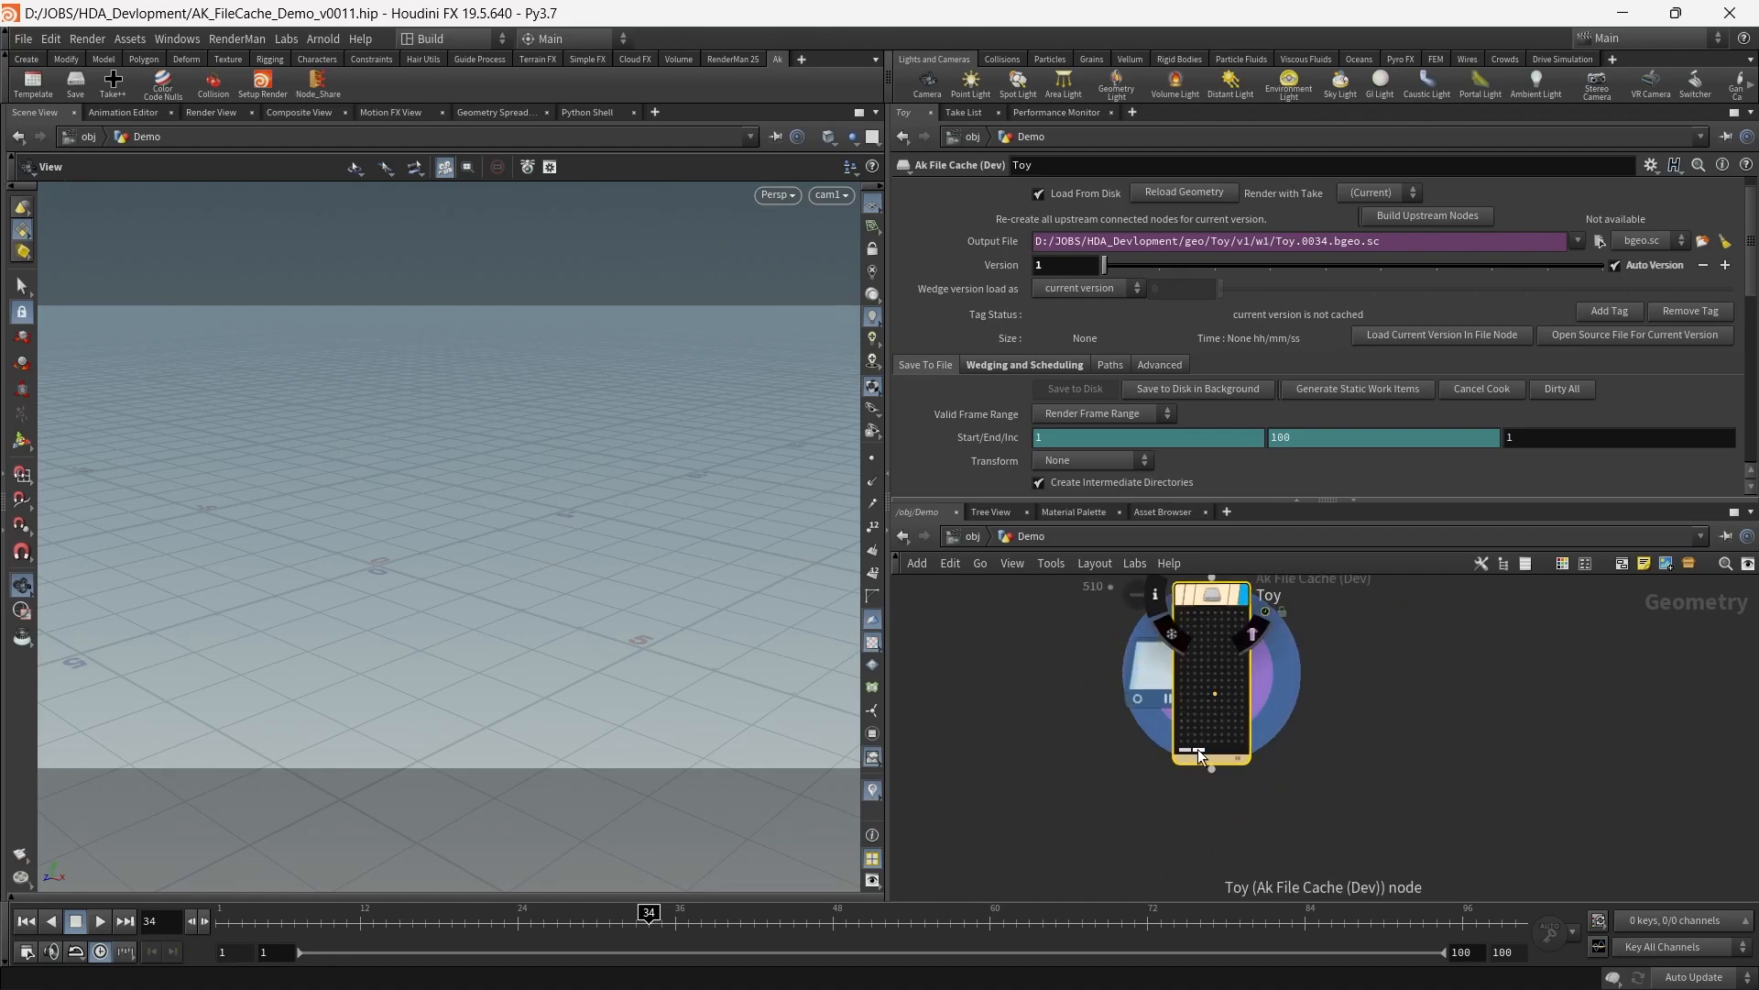
pyautogui.scroll(-3, 1386, 789)
pyautogui.moveTo(1386, 789); pyautogui.dragTo(1365, 831, button='middle')
pyautogui.moveTo(1335, 758); pyautogui.dragTo(1260, 795, button='middle')
pyautogui.scroll(-3, 1260, 795)
pyautogui.scroll(4, 1278, 776)
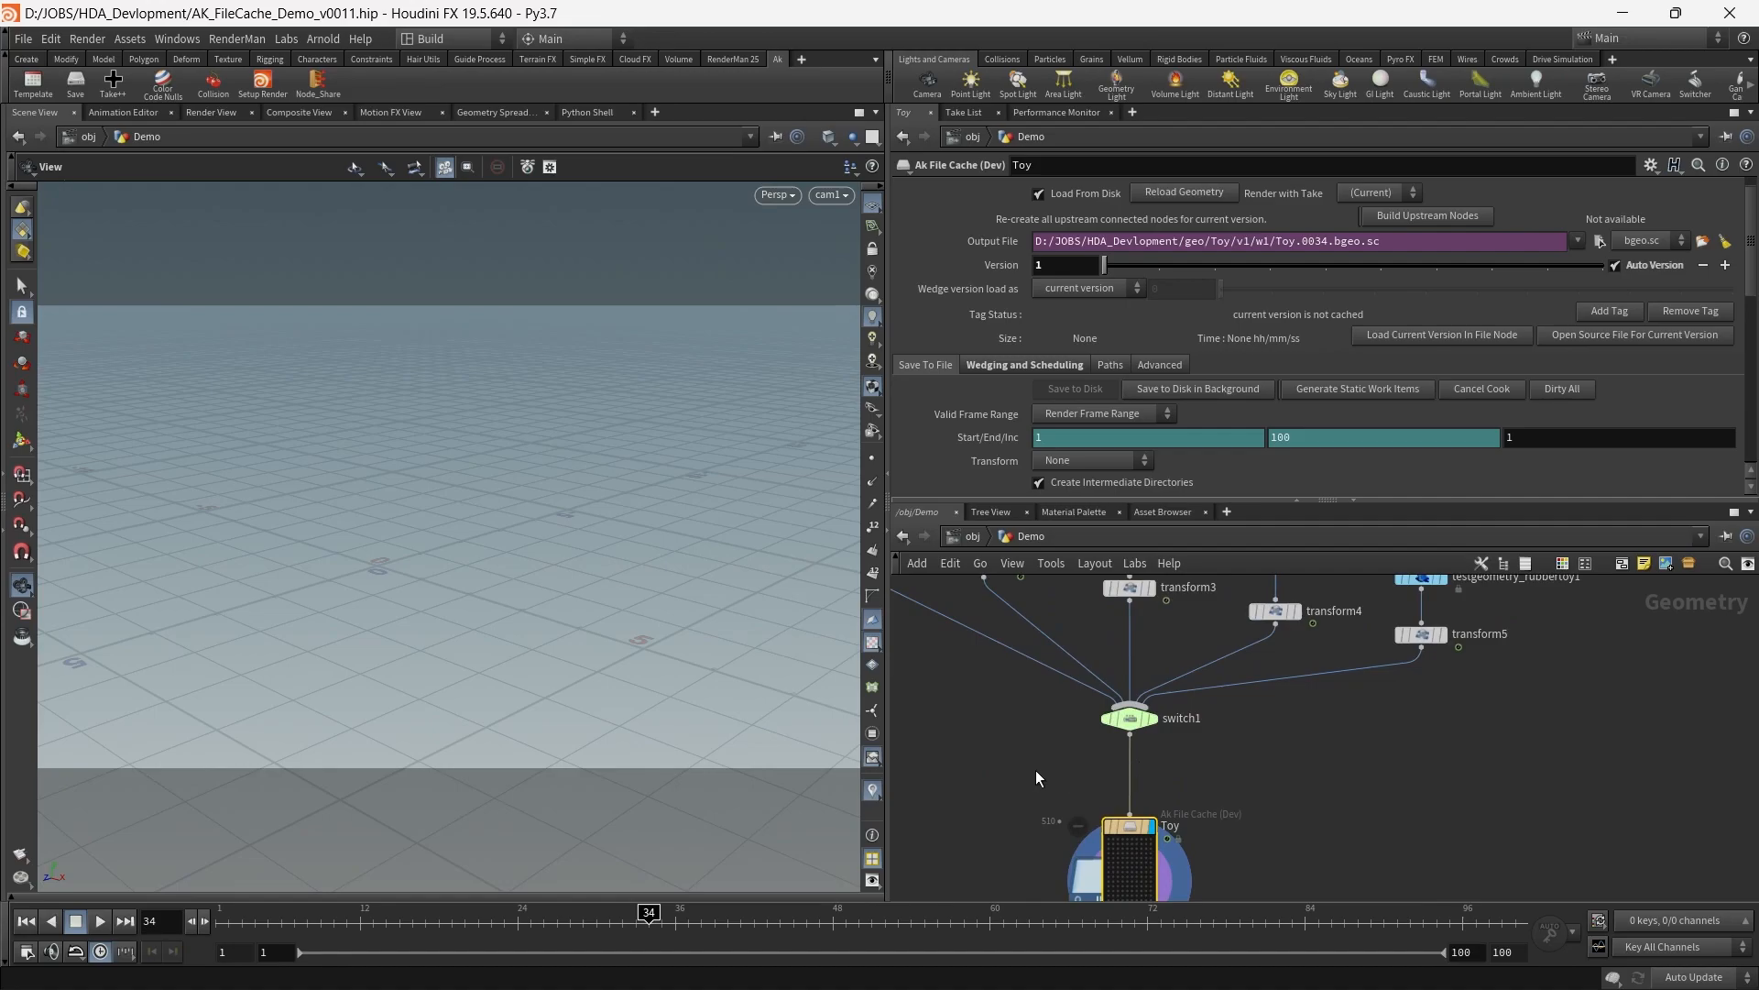
pyautogui.moveTo(1033, 771); pyautogui.dragTo(1156, 750, button='middle')
pyautogui.moveTo(1366, 841); pyautogui.dragTo(1345, 717, button='middle')
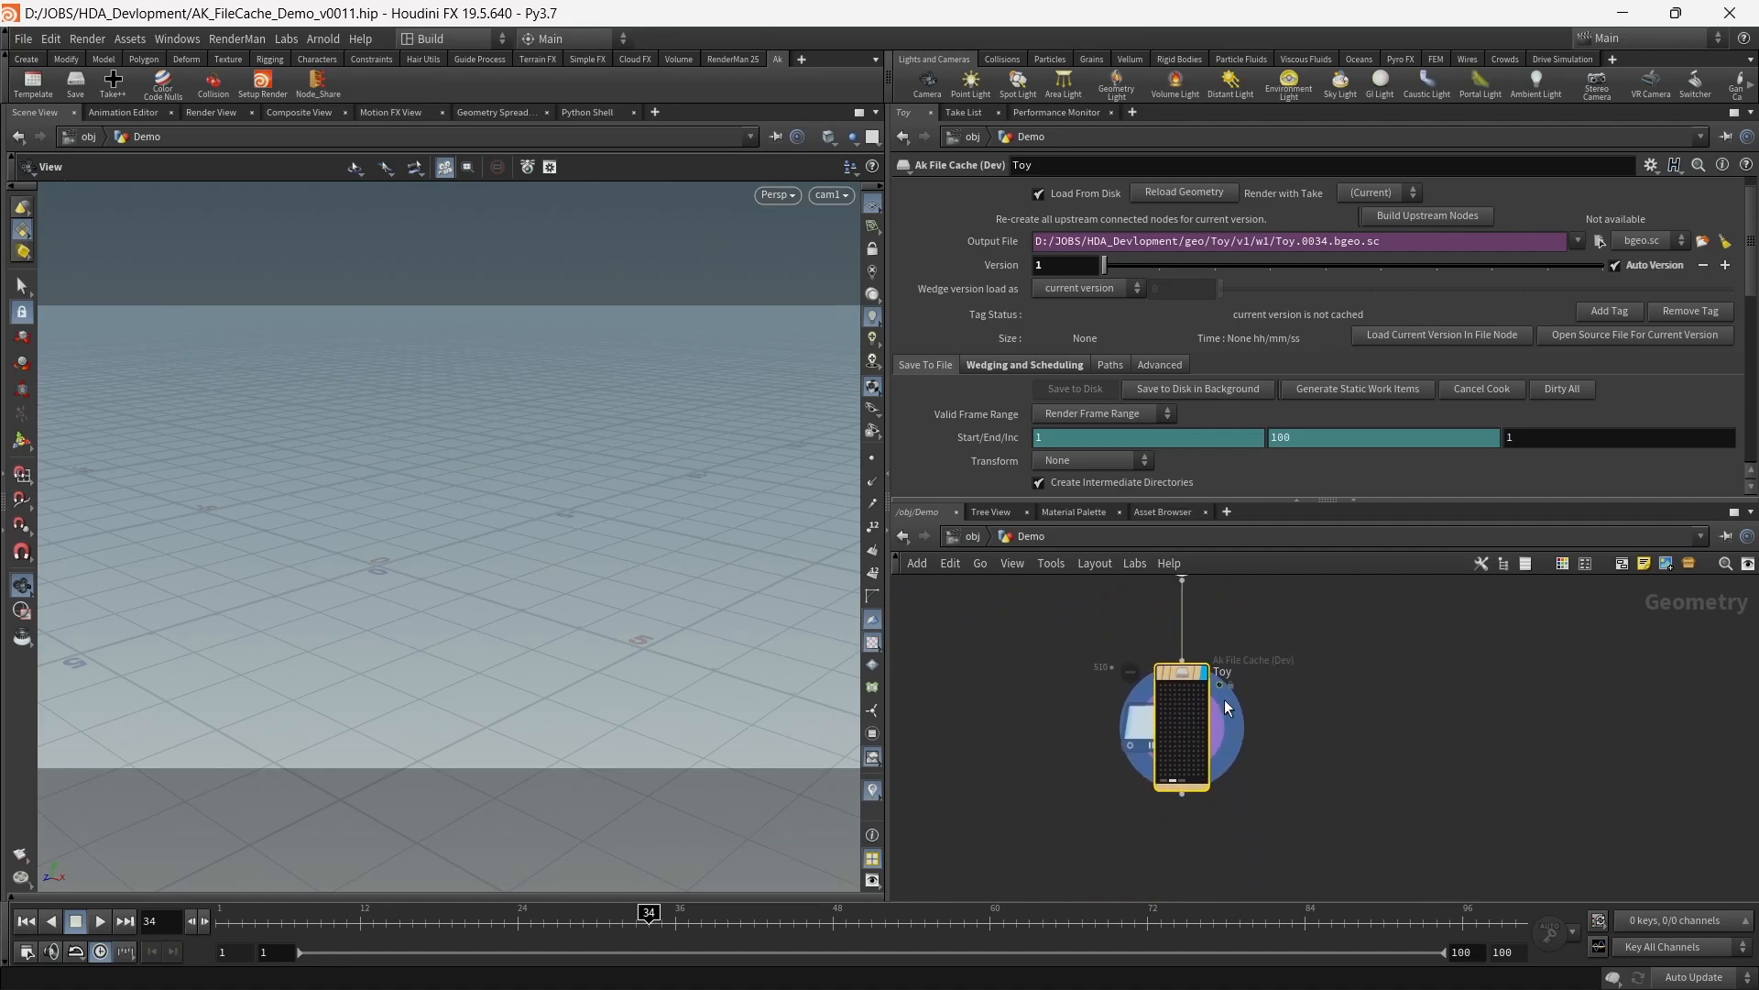
# Enable Initialize Simulation OPs in the Toy cache's save settings
pyautogui.scroll(-2, 1008, 421)
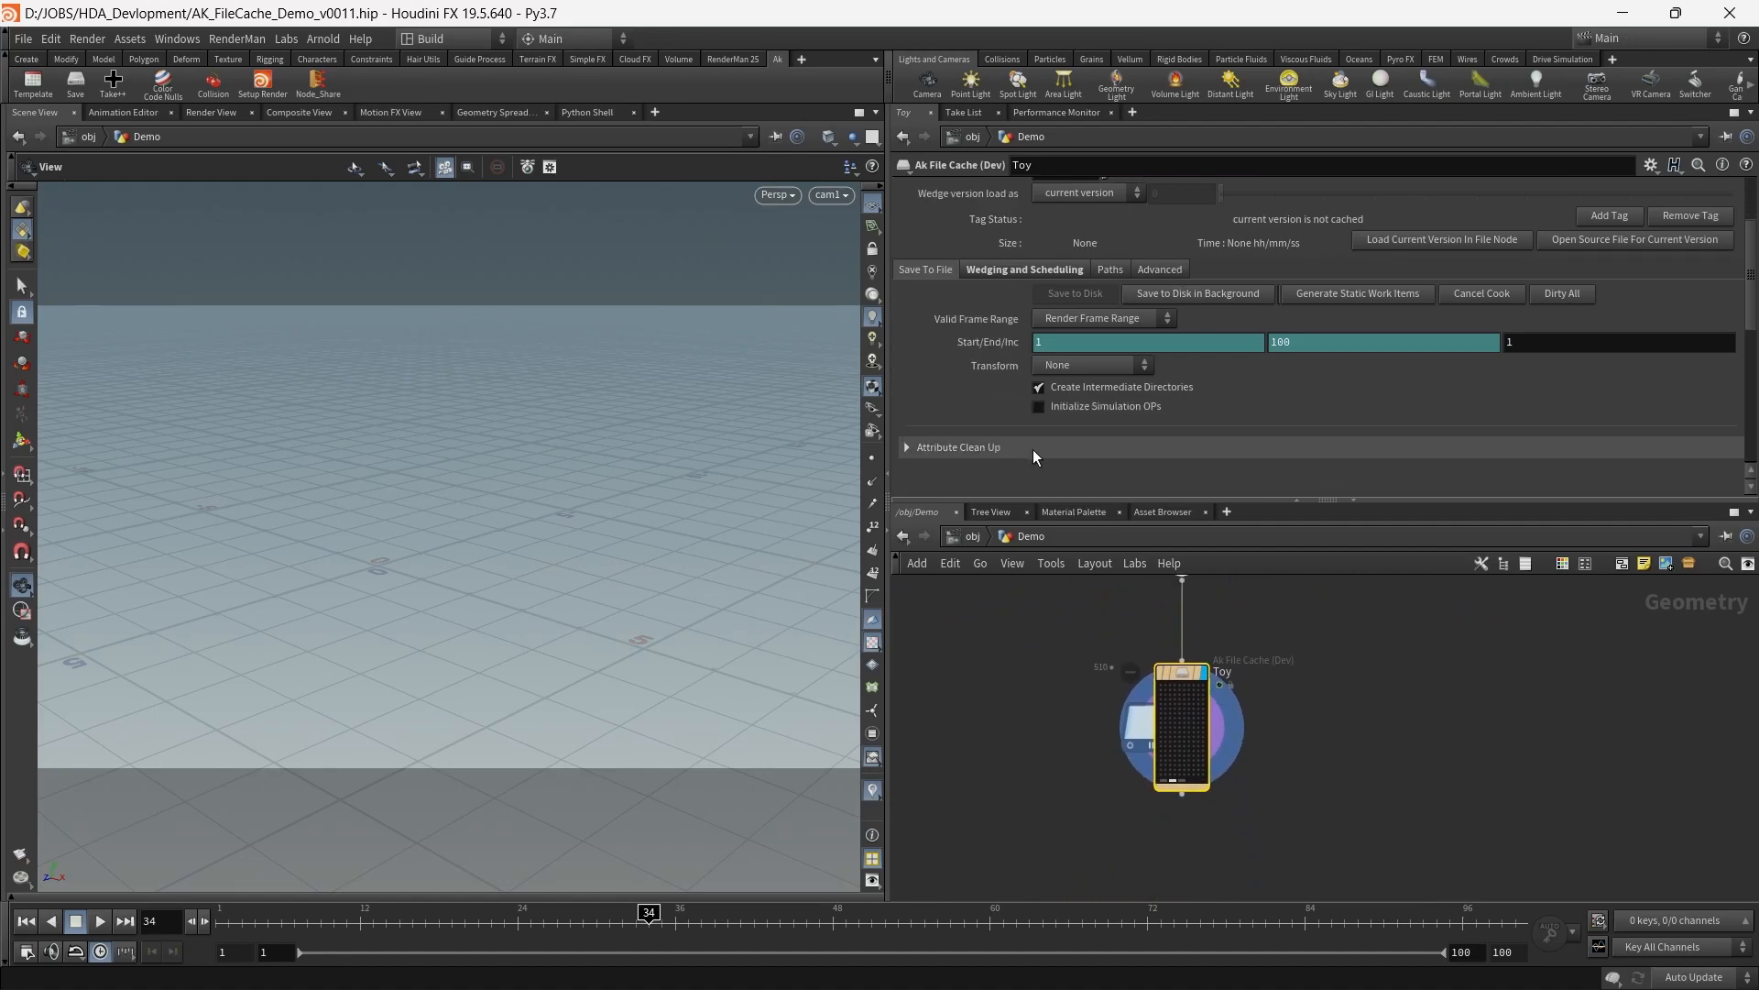
pyautogui.click(1097, 405)
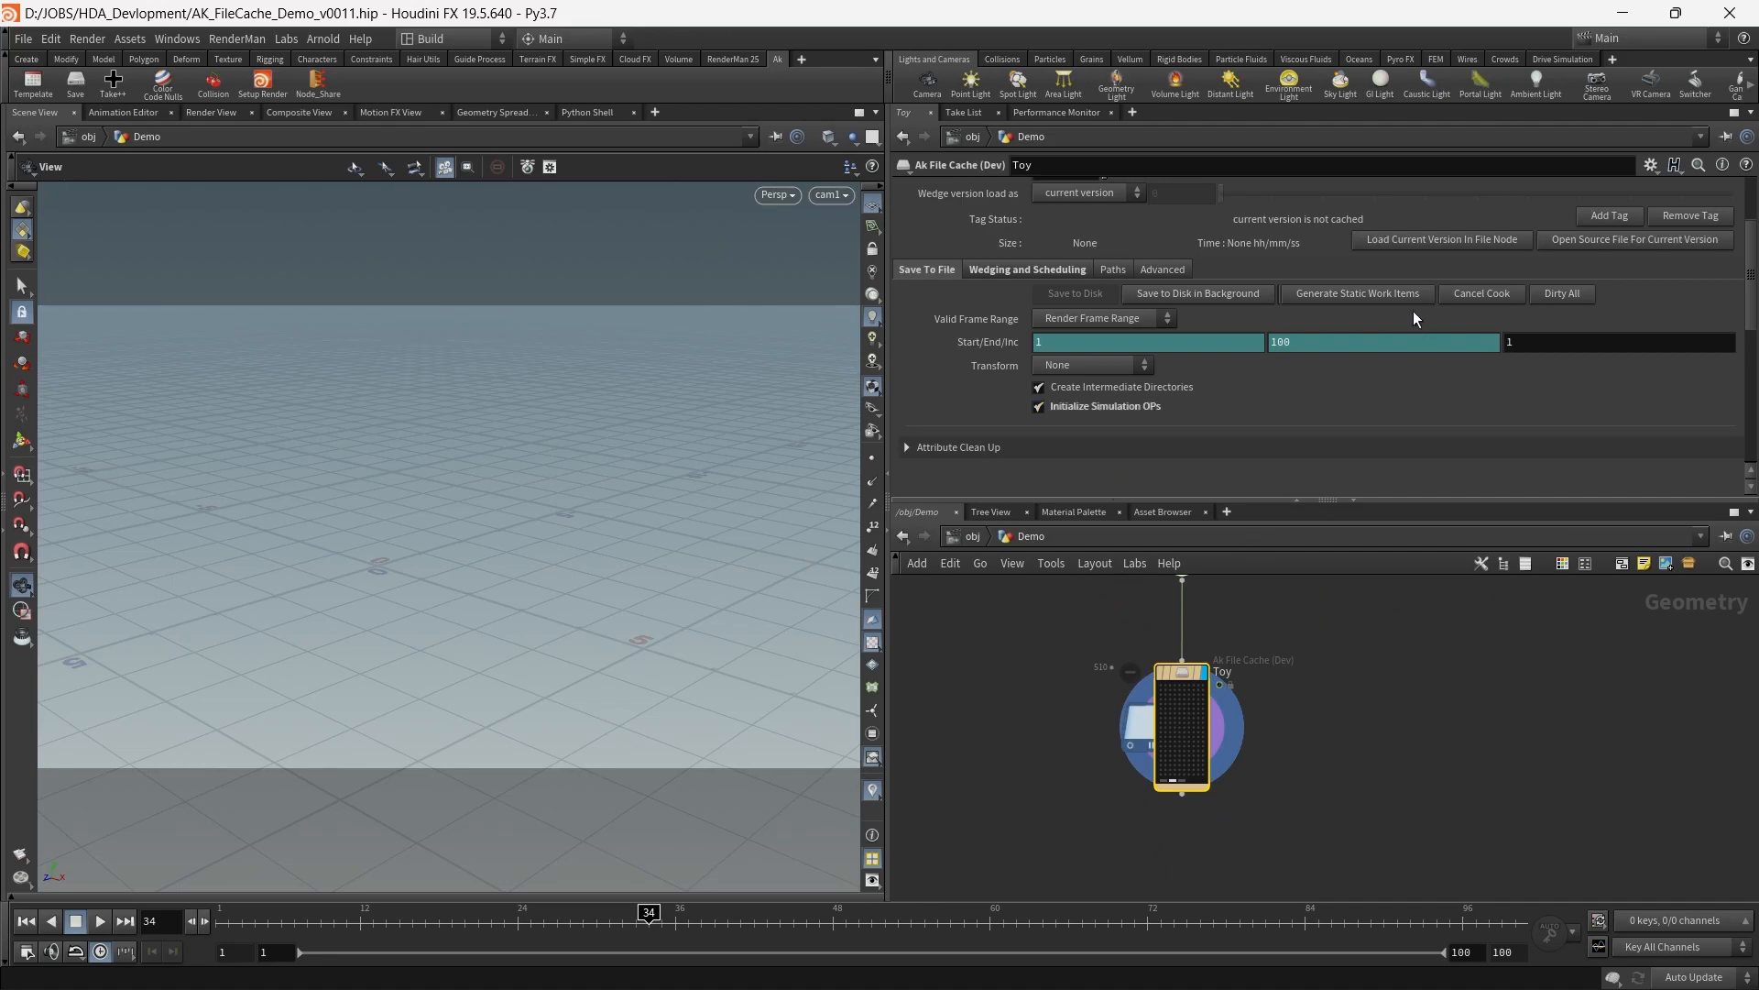
# Turn off Load From Disk on the Toy cache so it shows the live geometry coming from switch1
pyautogui.scroll(3, 1210, 694)
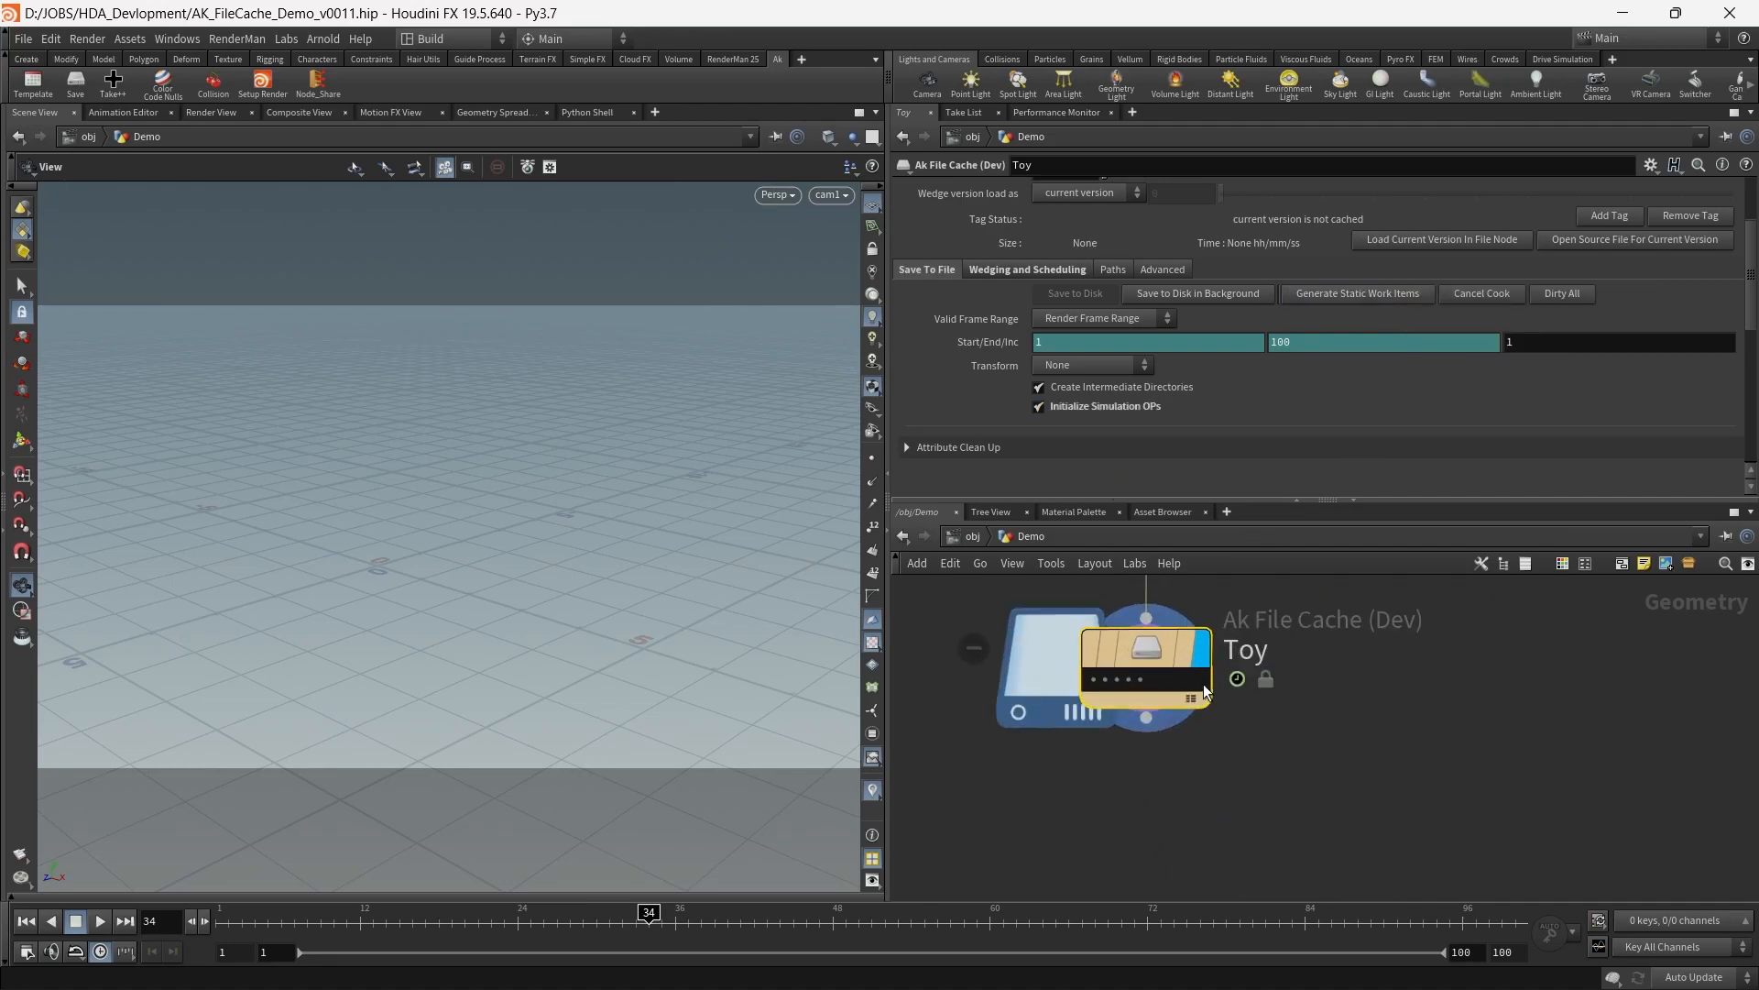
pyautogui.scroll(-4, 1347, 774)
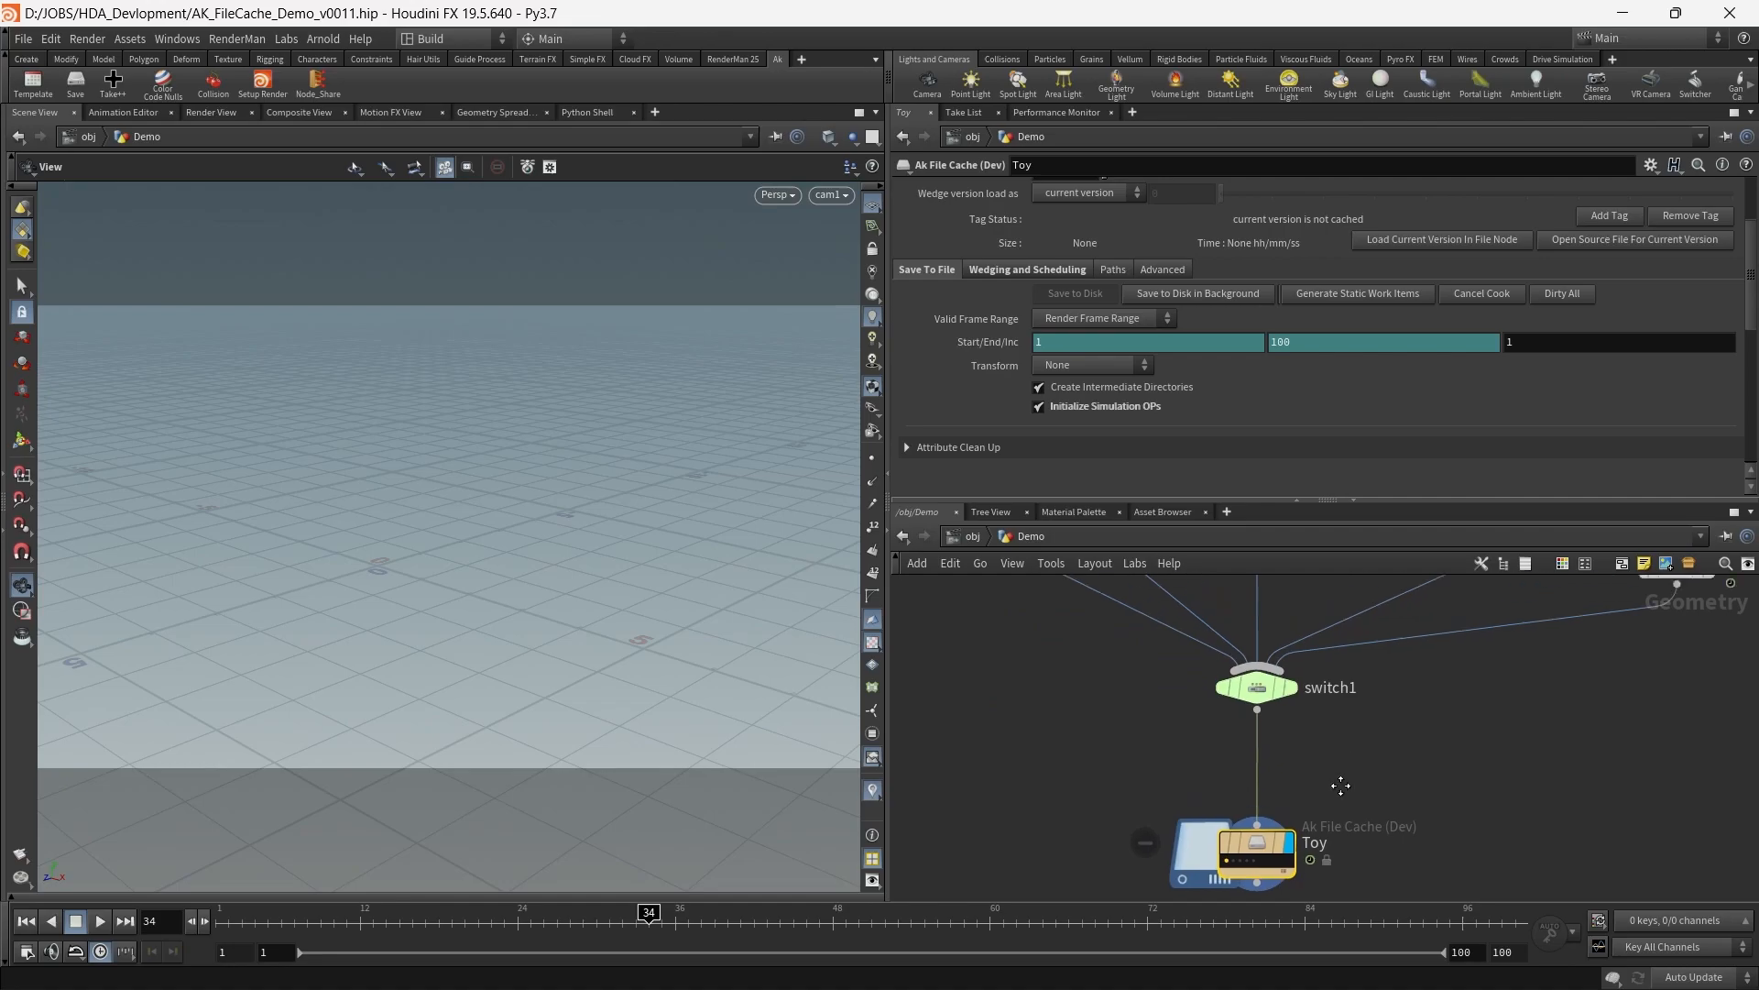
pyautogui.scroll(3, 1137, 364)
pyautogui.click(1086, 217)
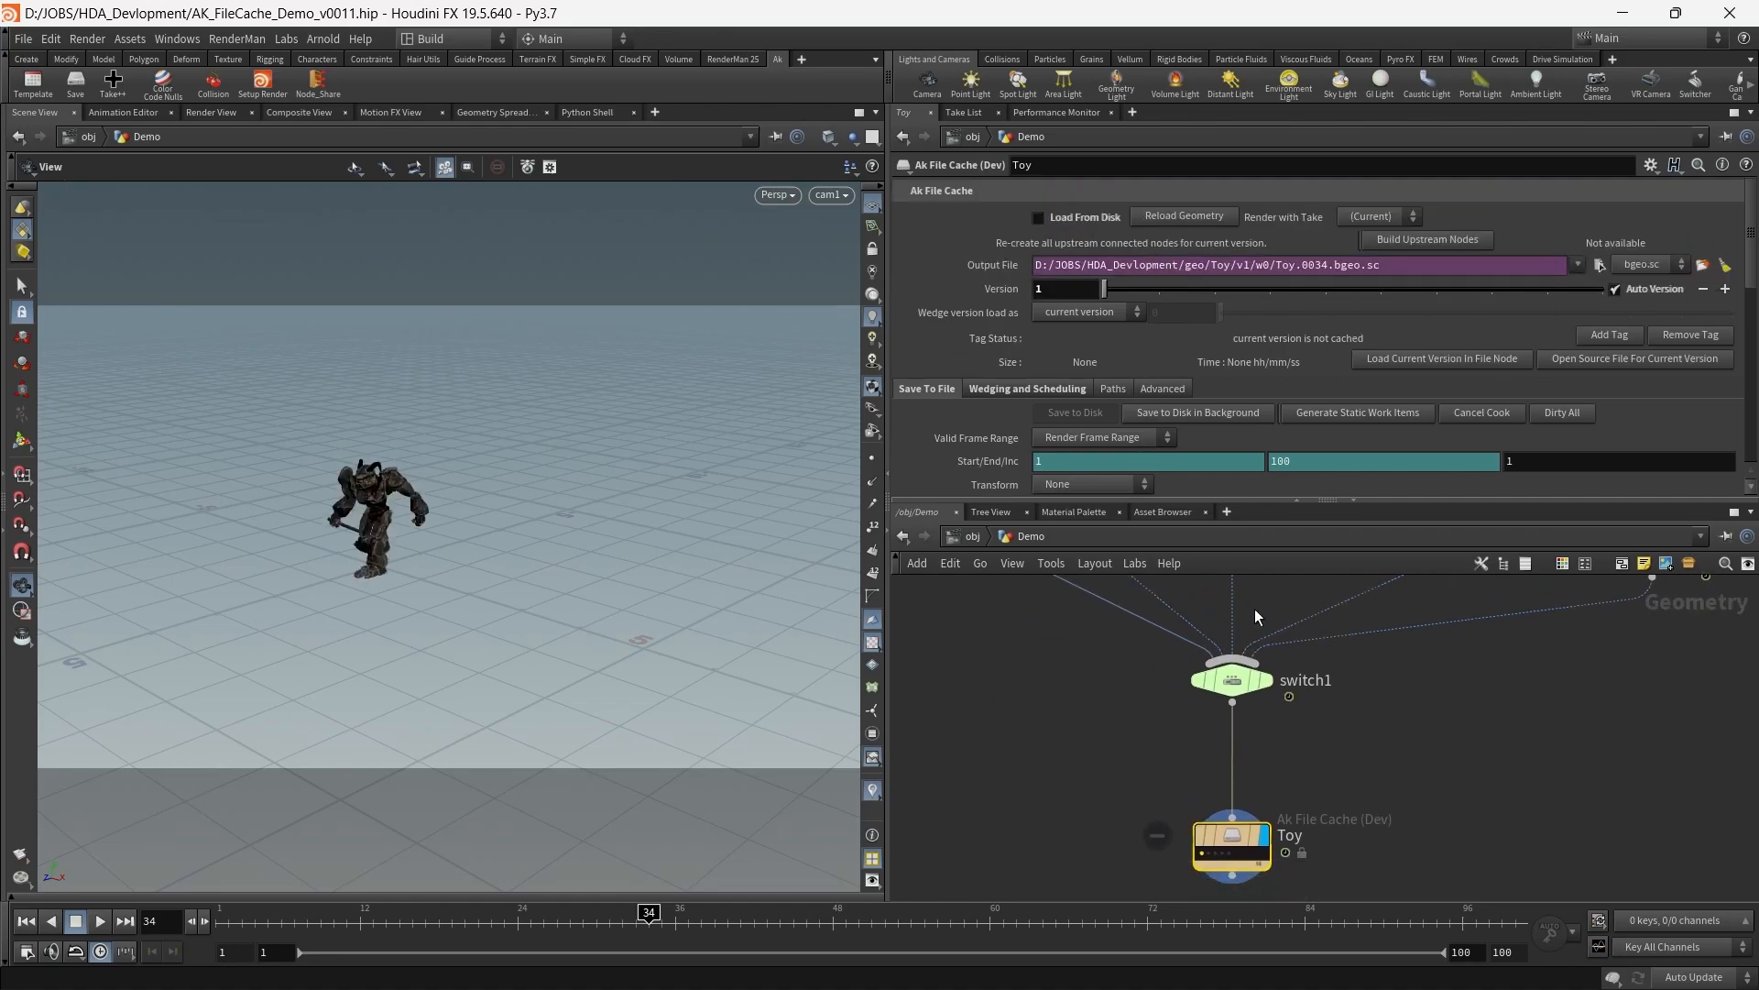
# Cycle through the Toy node's work items to preview the live geometry and output path of the wedges
pyautogui.scroll(3, 1208, 836)
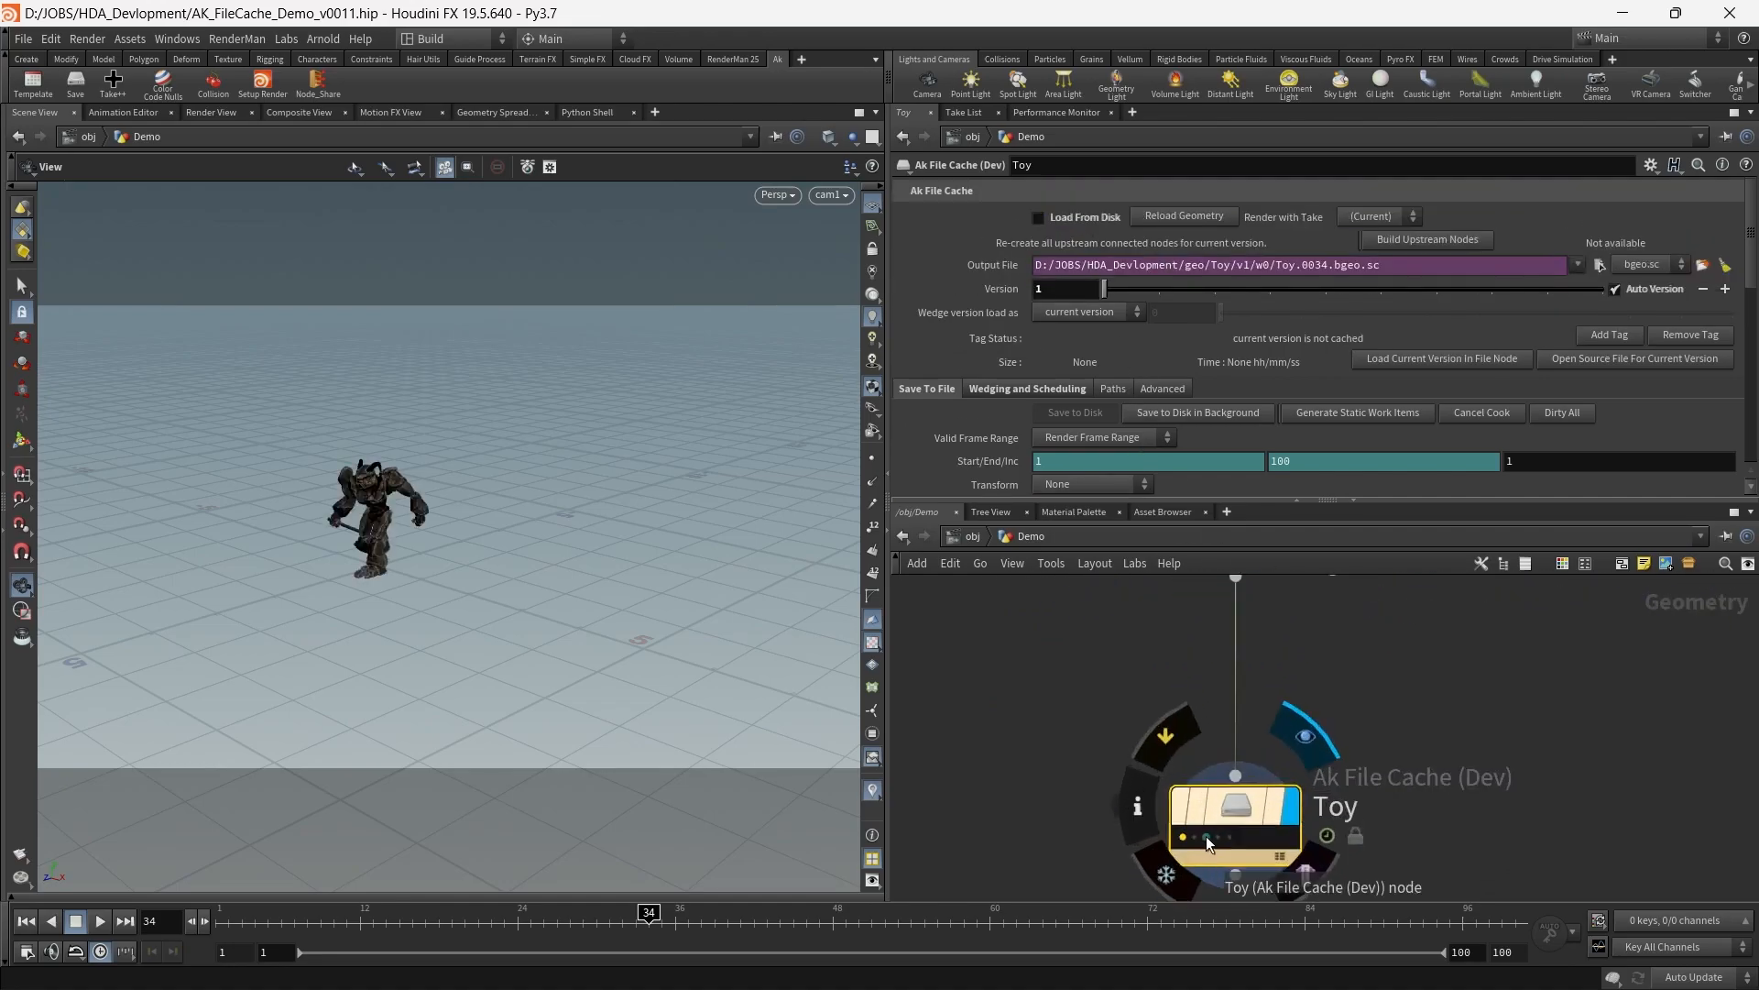
pyautogui.click(1202, 837)
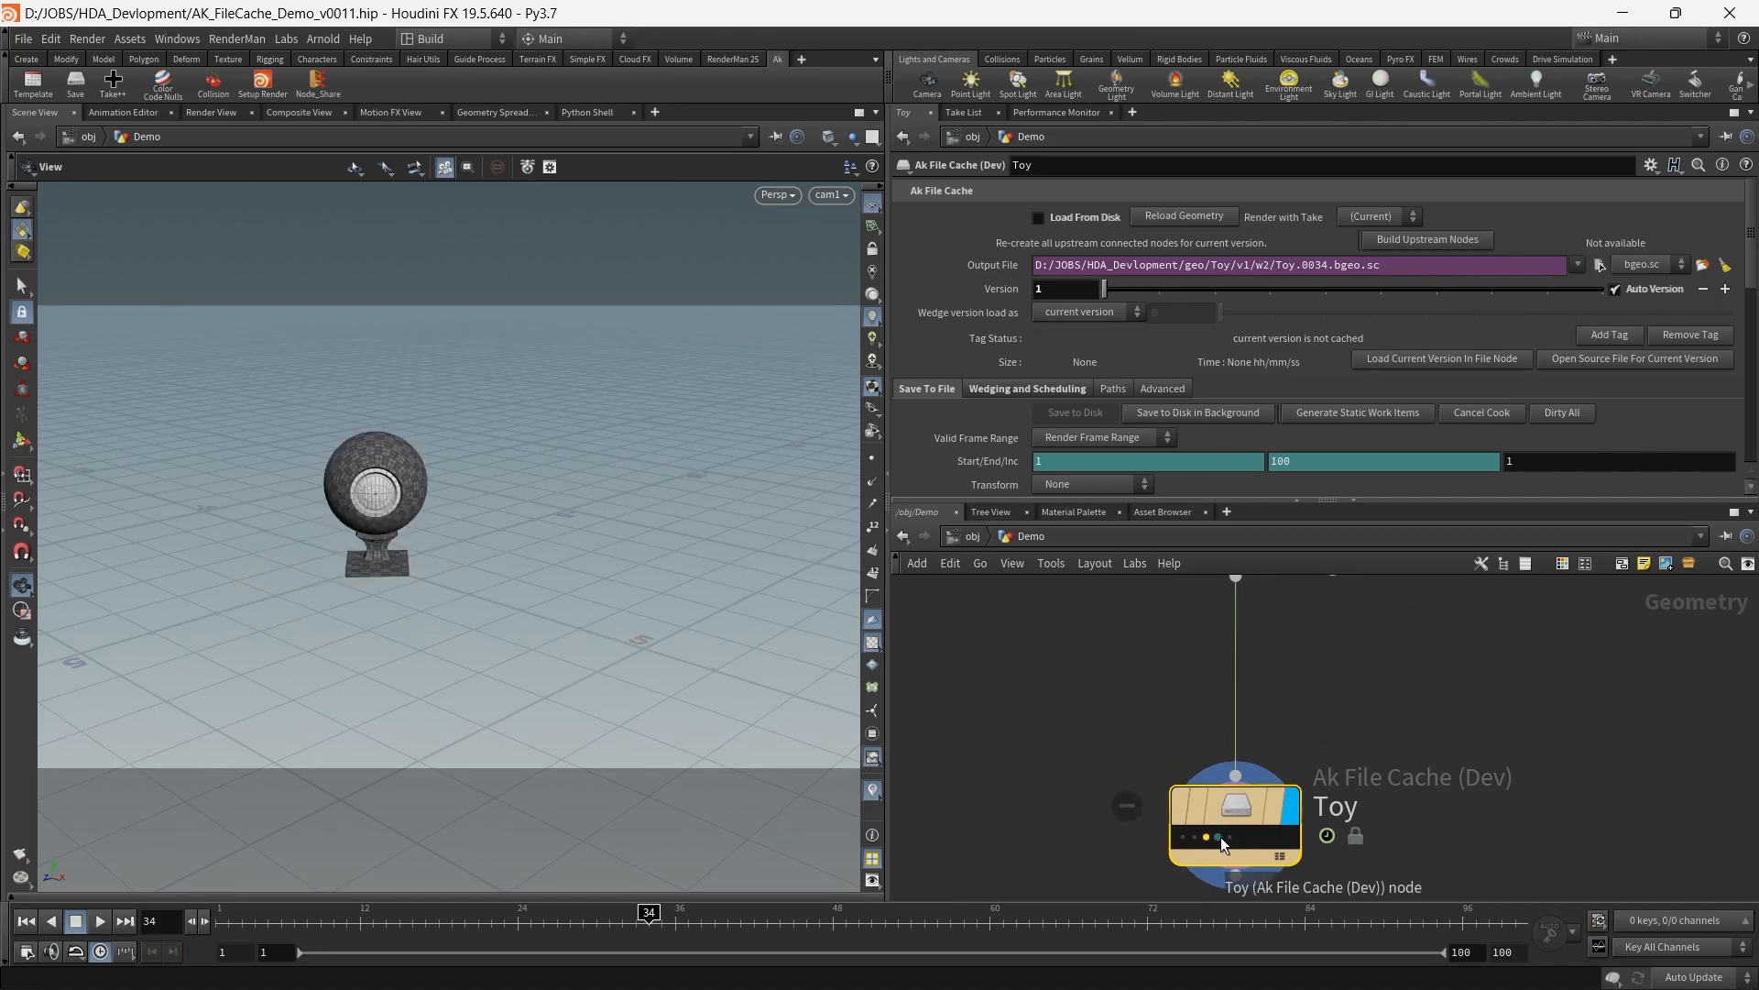
pyautogui.click(1220, 837)
pyautogui.click(1232, 839)
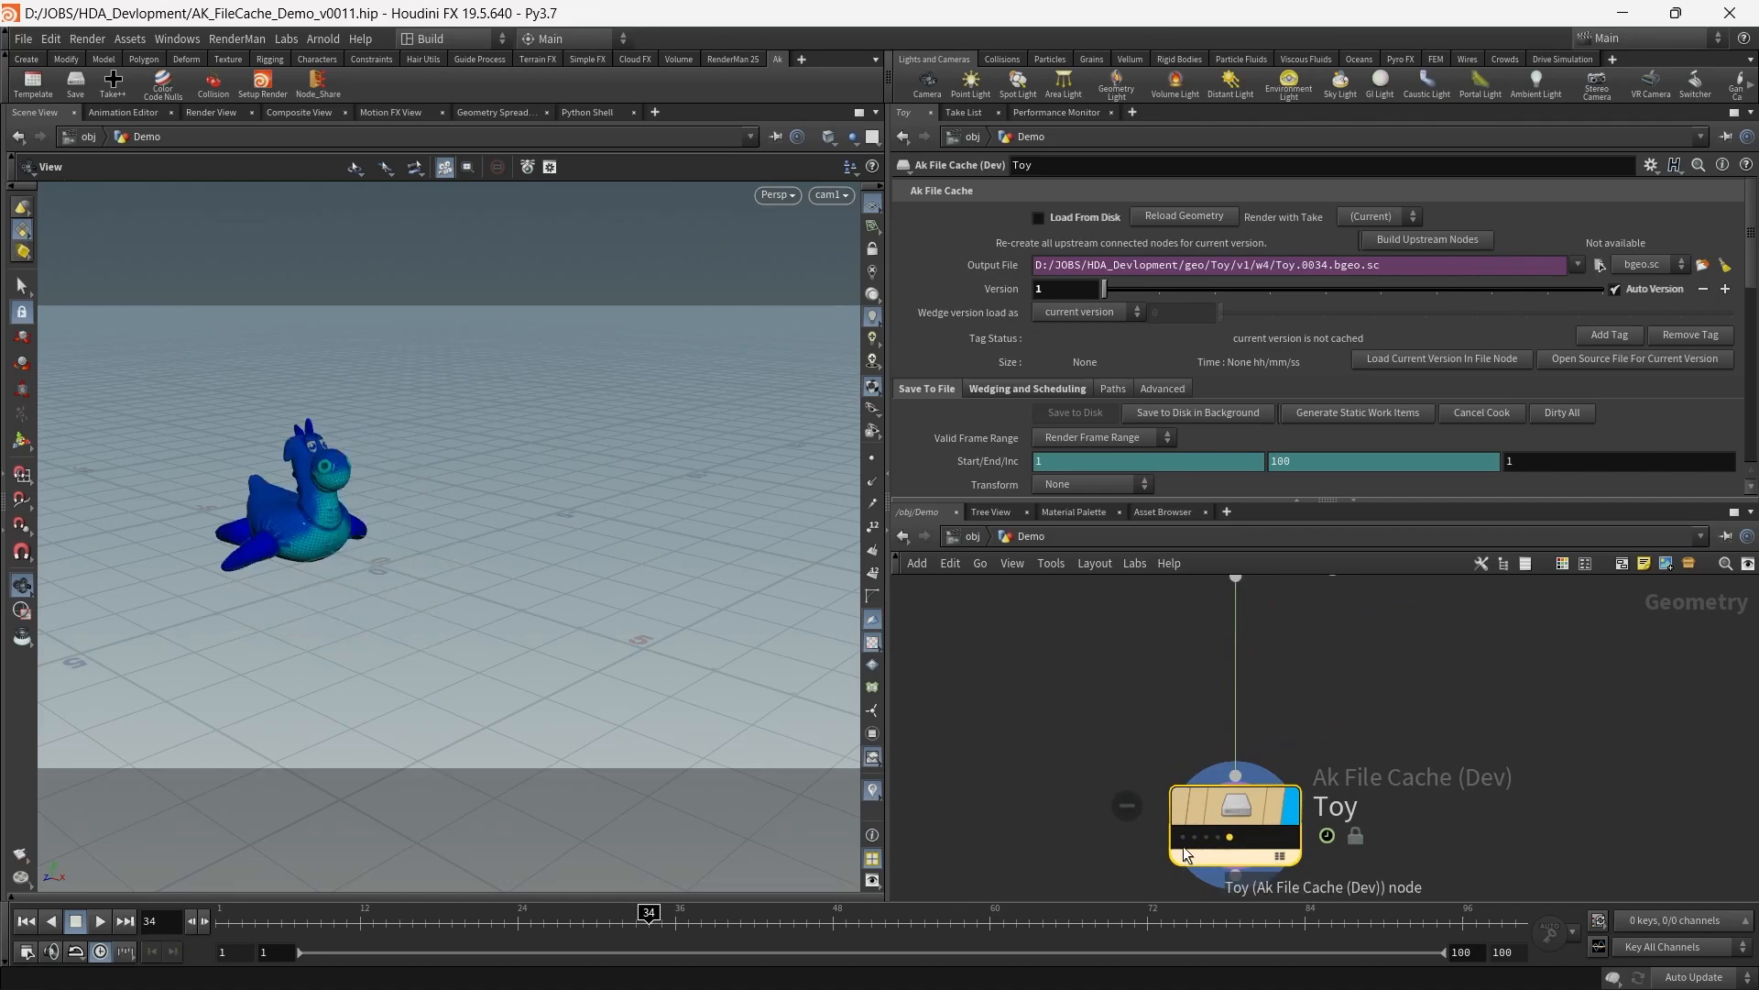
pyautogui.click(1185, 838)
pyautogui.click(1196, 837)
pyautogui.click(1218, 837)
pyautogui.click(1228, 837)
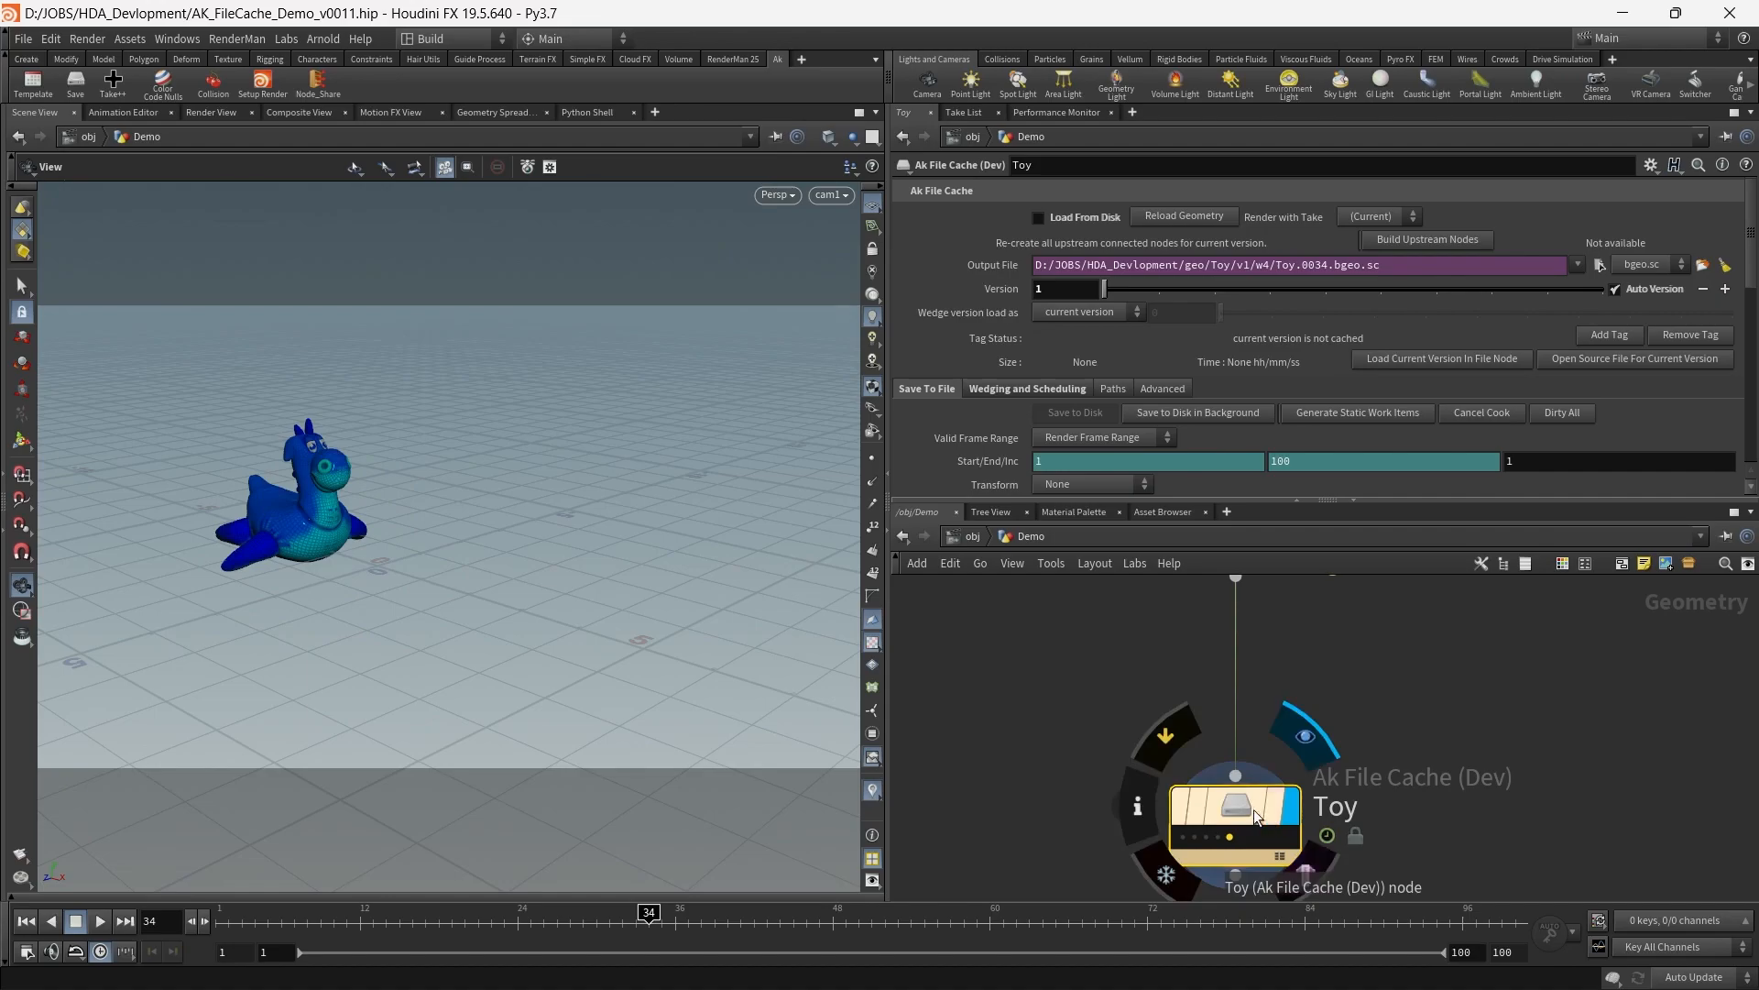
# Save the wedged Toy cache to disk in the background and turn on Load From Disk
pyautogui.scroll(-3, 1219, 438)
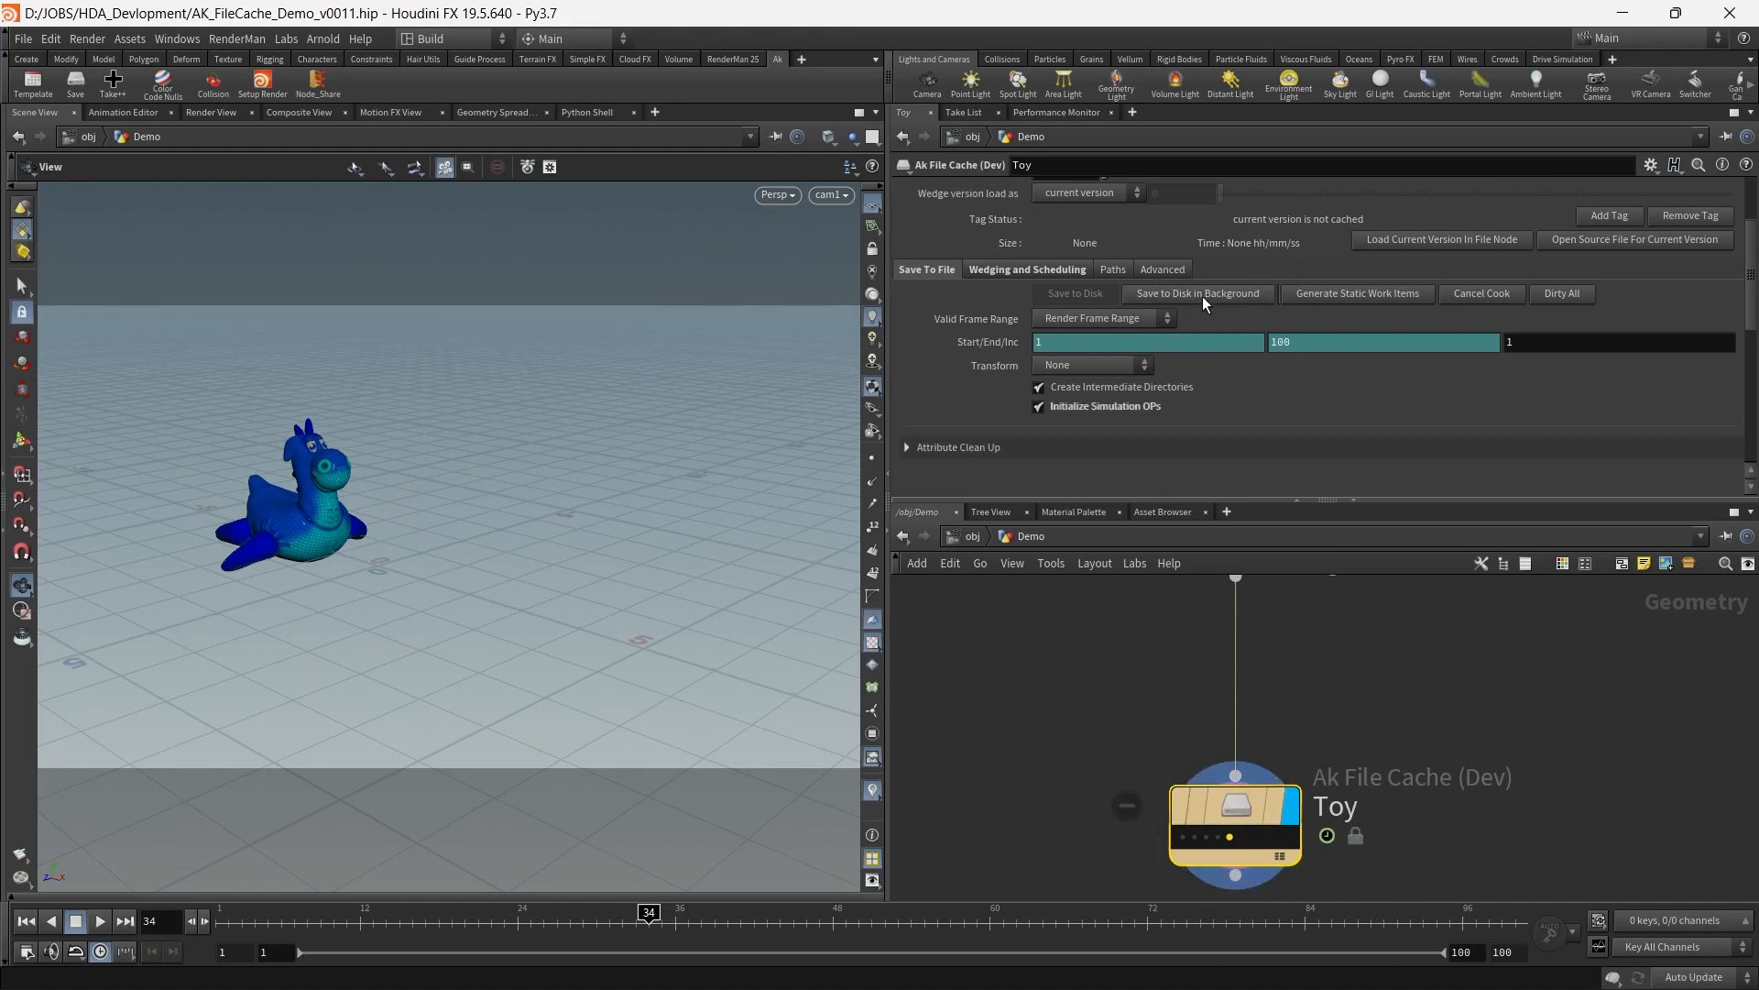
pyautogui.click(1203, 295)
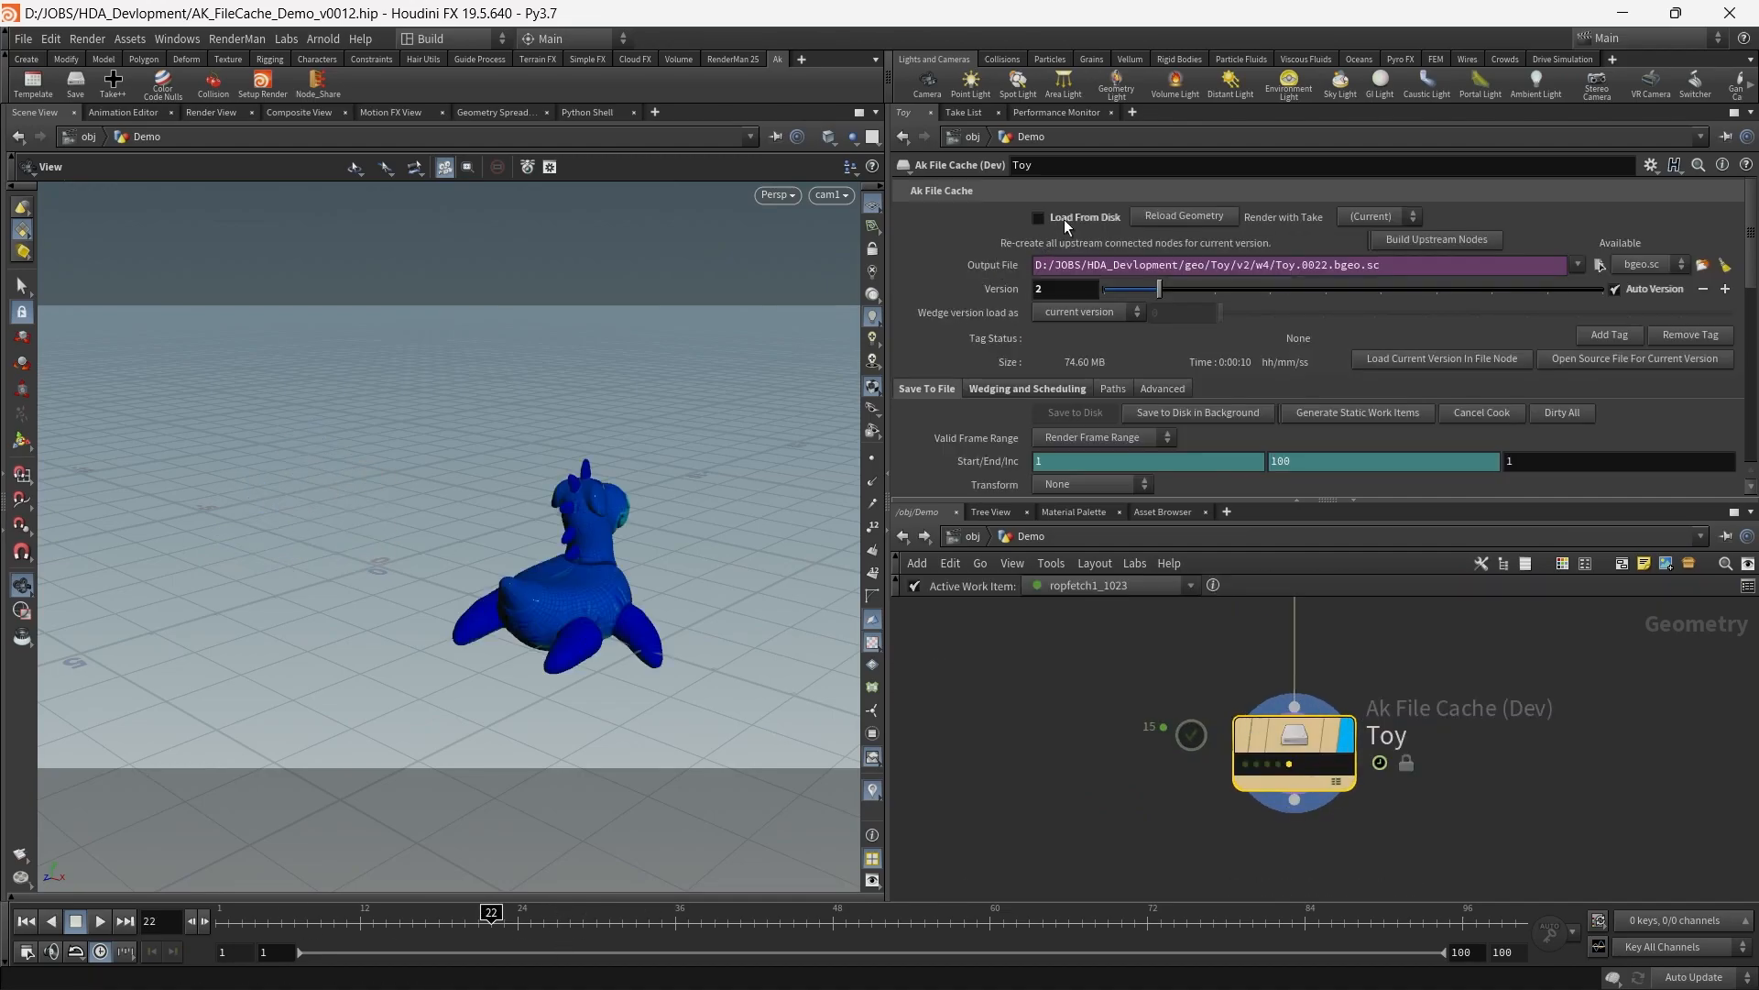
pyautogui.click(1059, 223)
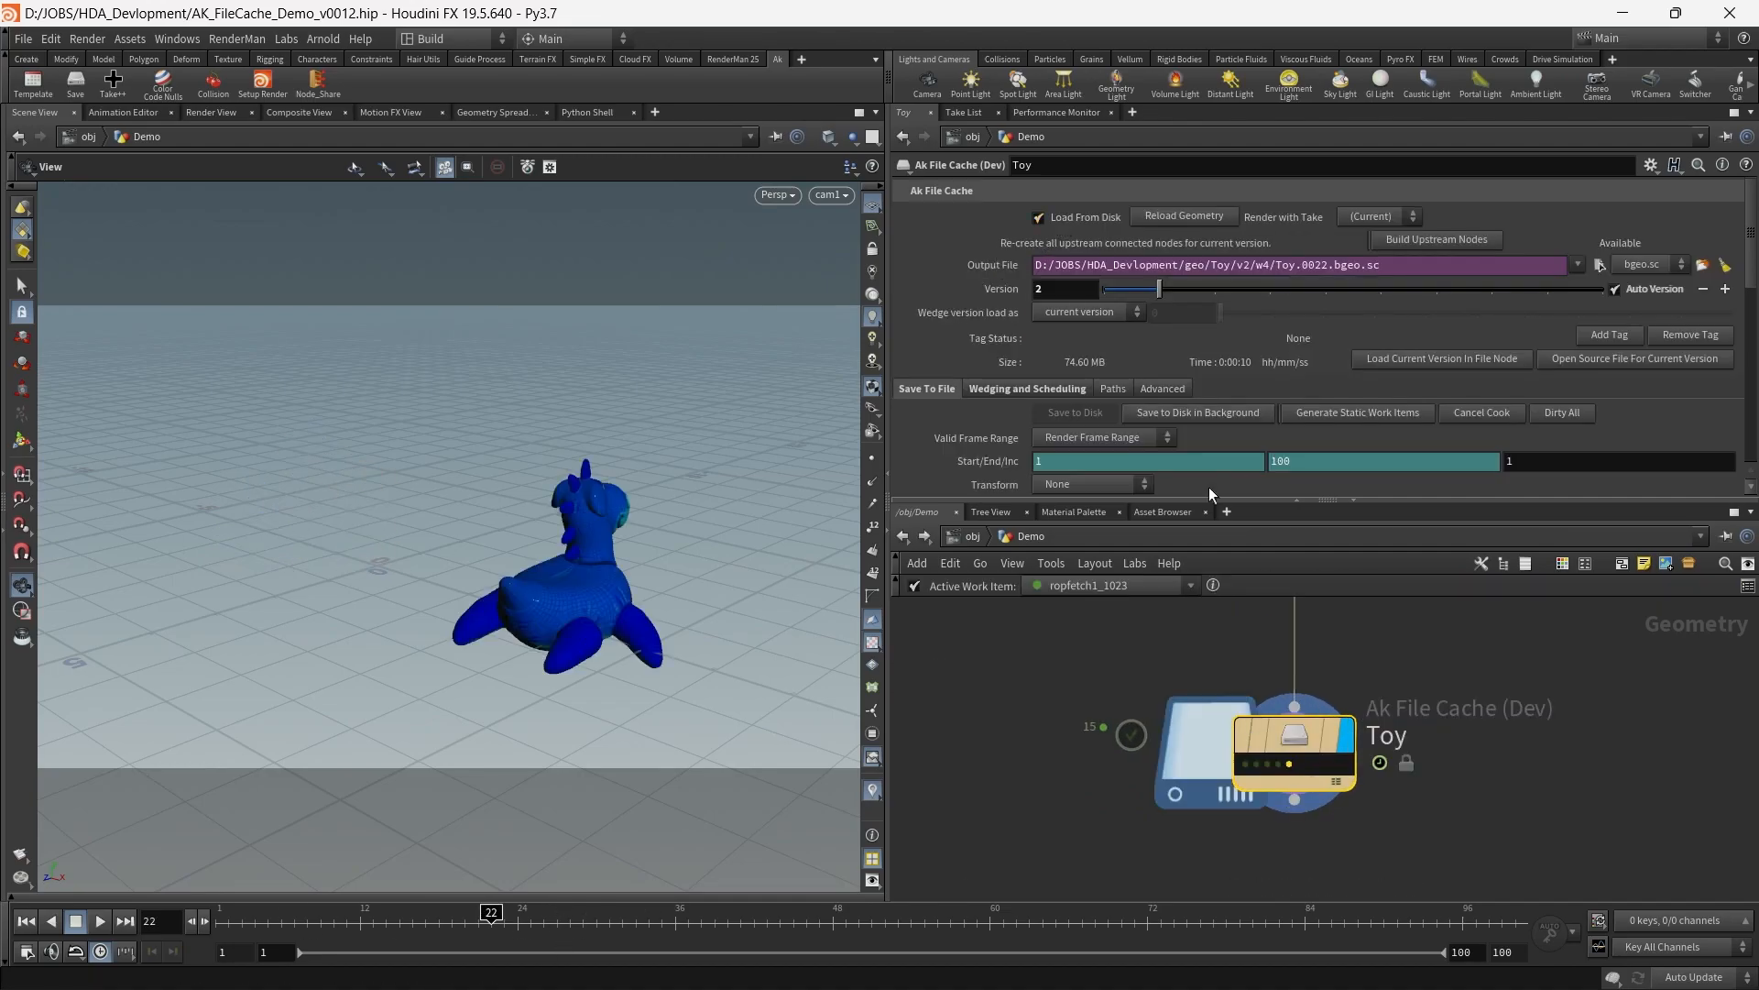
# Cycle through the Toy node's work items to check the cached wedges loaded from disk
pyautogui.click(1246, 766)
pyautogui.click(1257, 767)
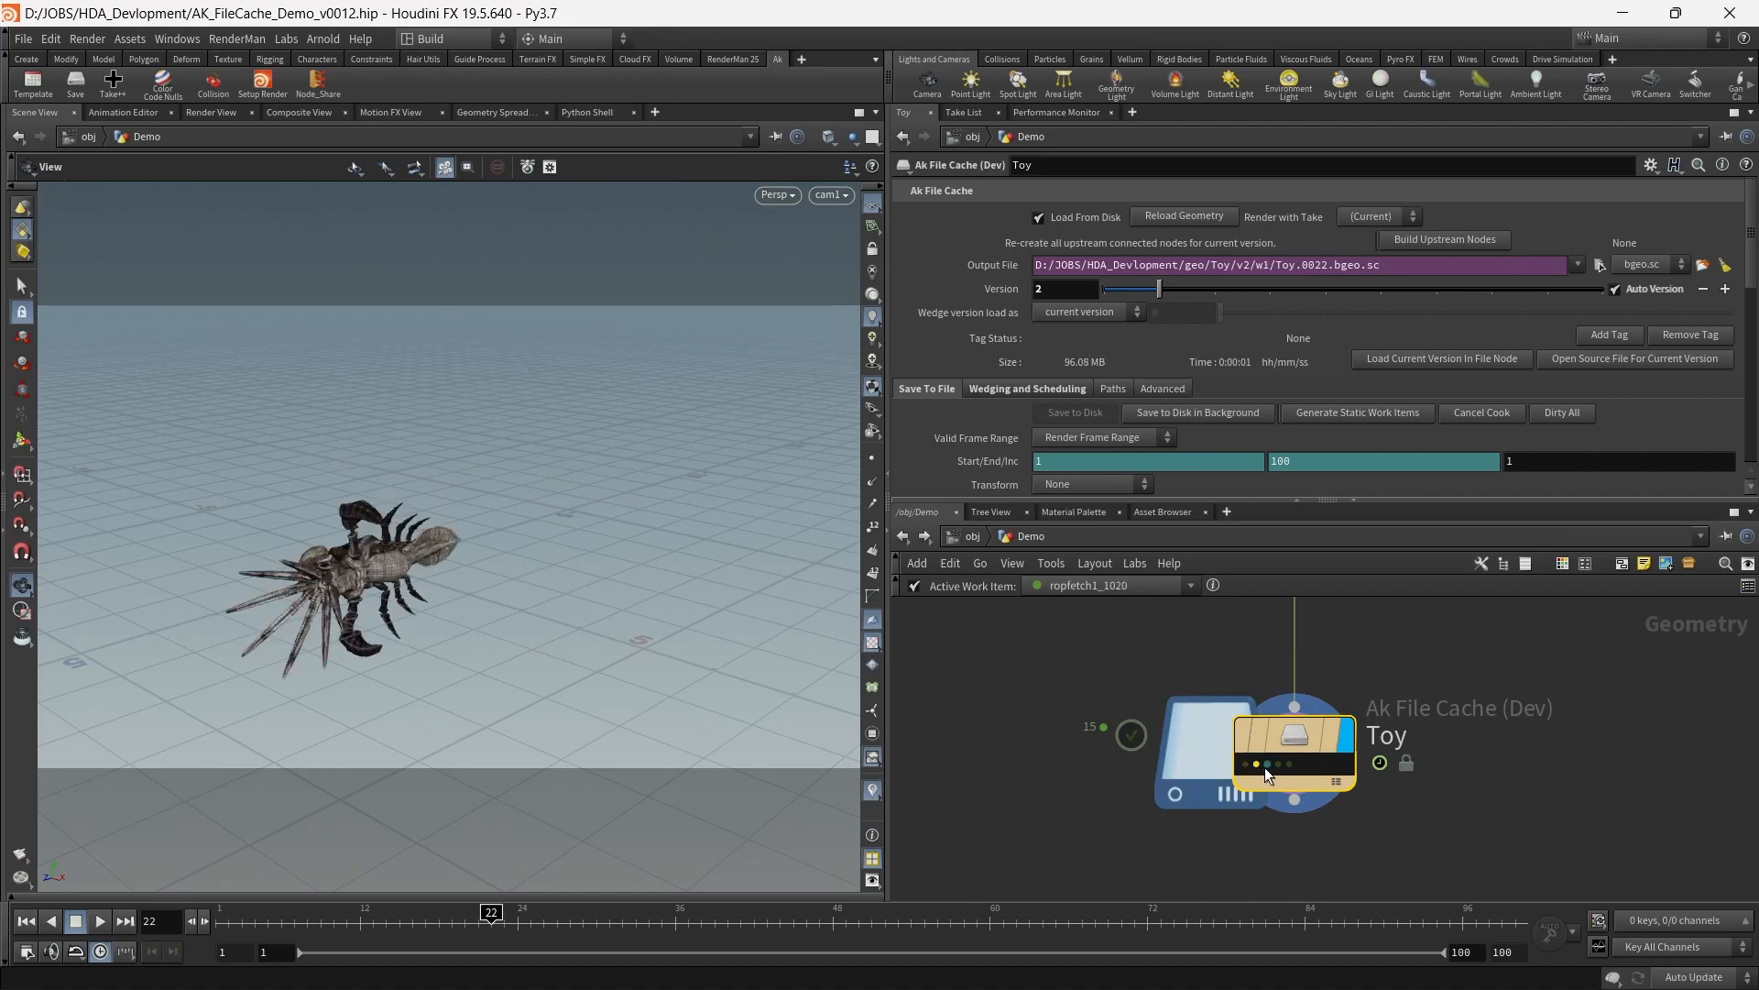
pyautogui.click(1268, 767)
pyautogui.click(1280, 766)
pyautogui.click(1287, 765)
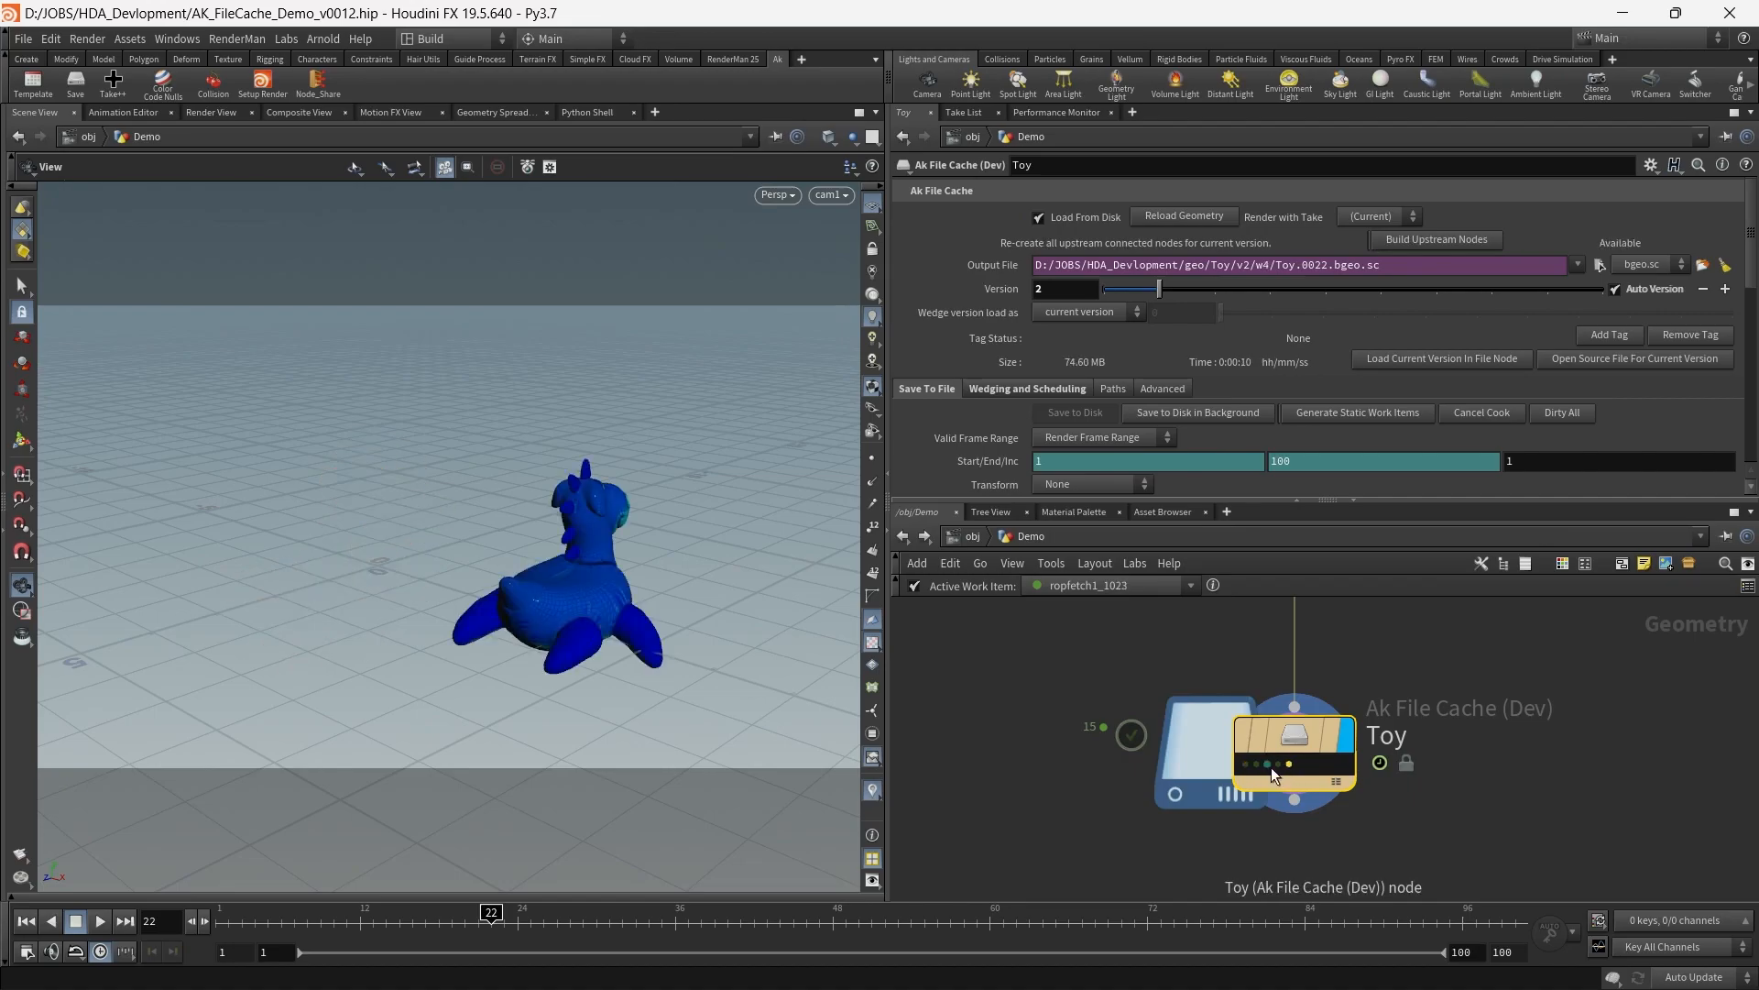
pyautogui.click(1247, 766)
pyautogui.click(1280, 766)
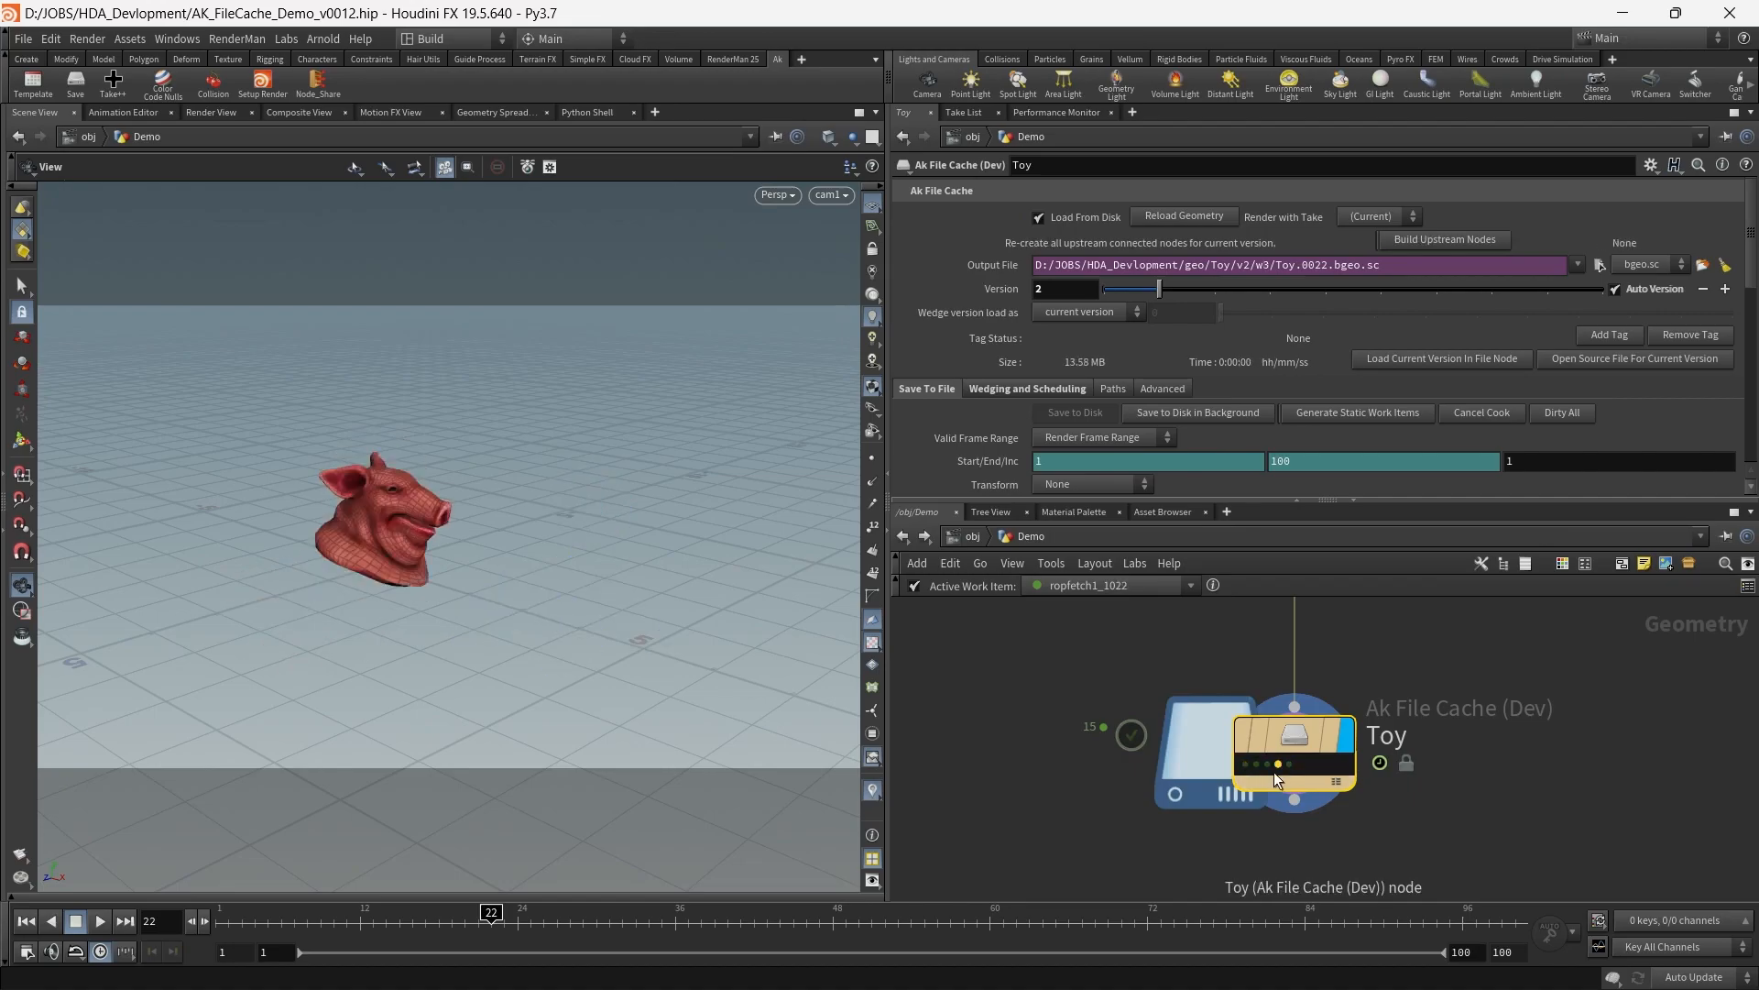
# Set the Toy cache's wedge version loading to specific version and step through the wedges up to number 3
pyautogui.click(1086, 312)
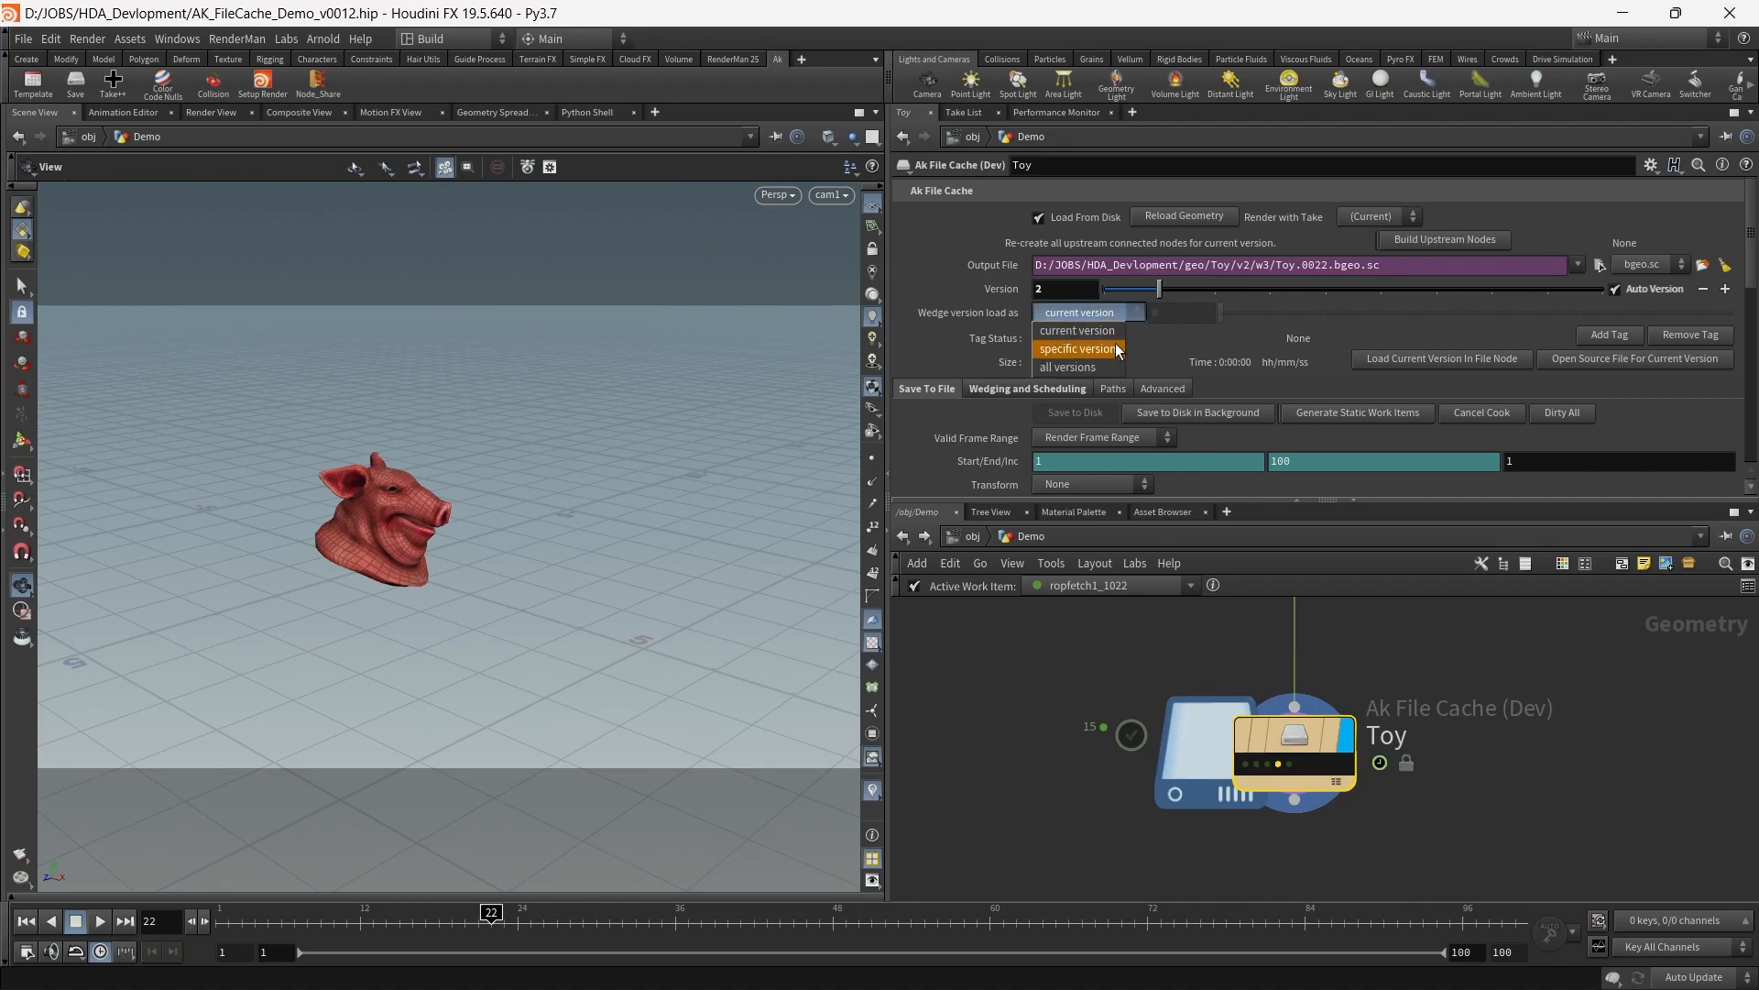
pyautogui.click(1113, 348)
pyautogui.click(1273, 312)
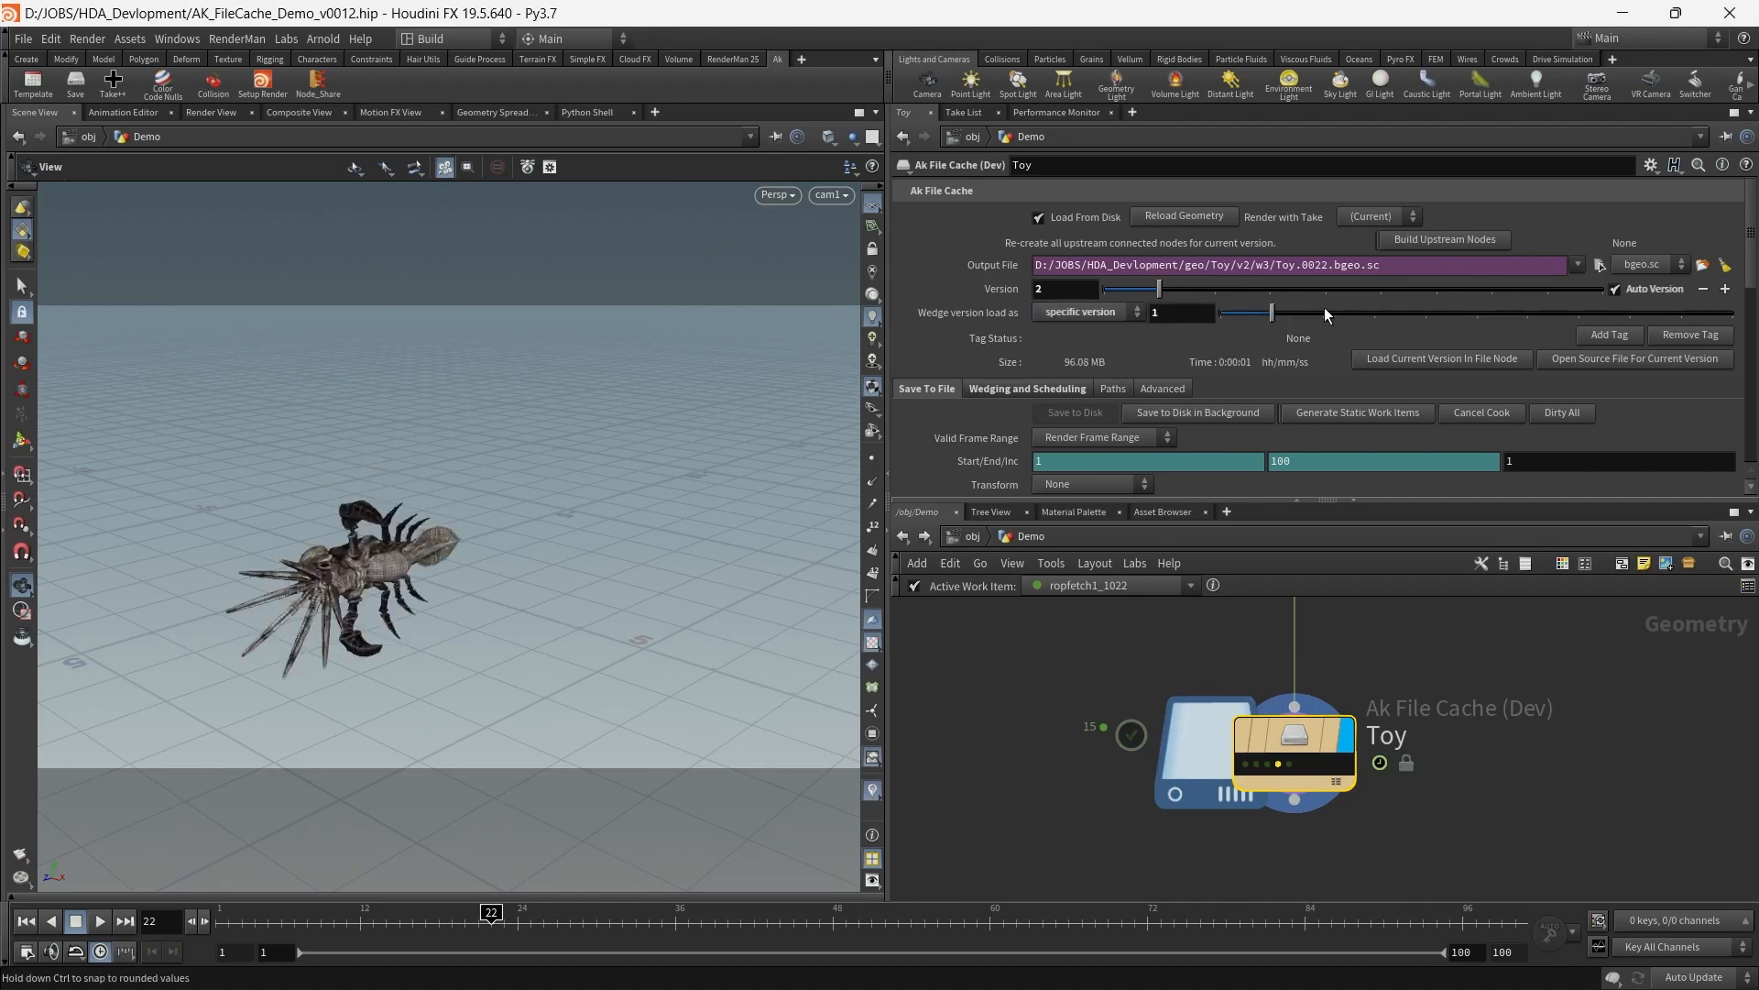
pyautogui.click(1321, 310)
pyautogui.click(1380, 314)
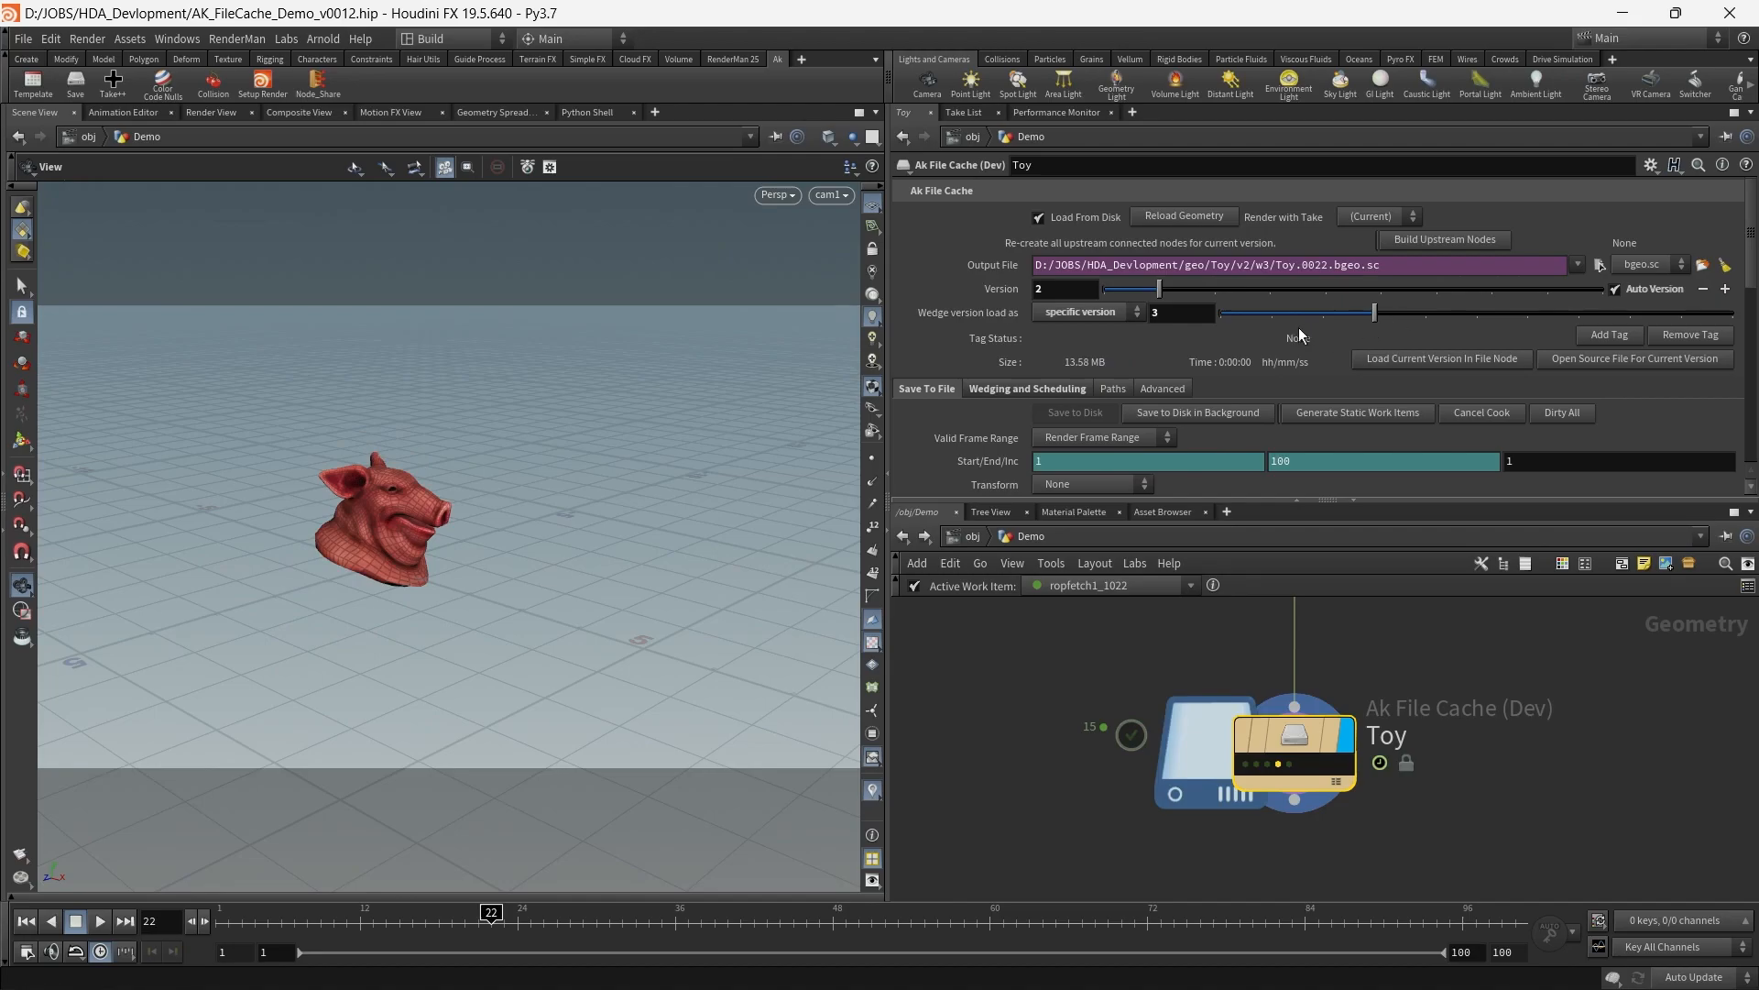
# Load all wedge versions of the Toy cache together and scrub the animation to frame 48
pyautogui.click(1092, 319)
pyautogui.click(1094, 363)
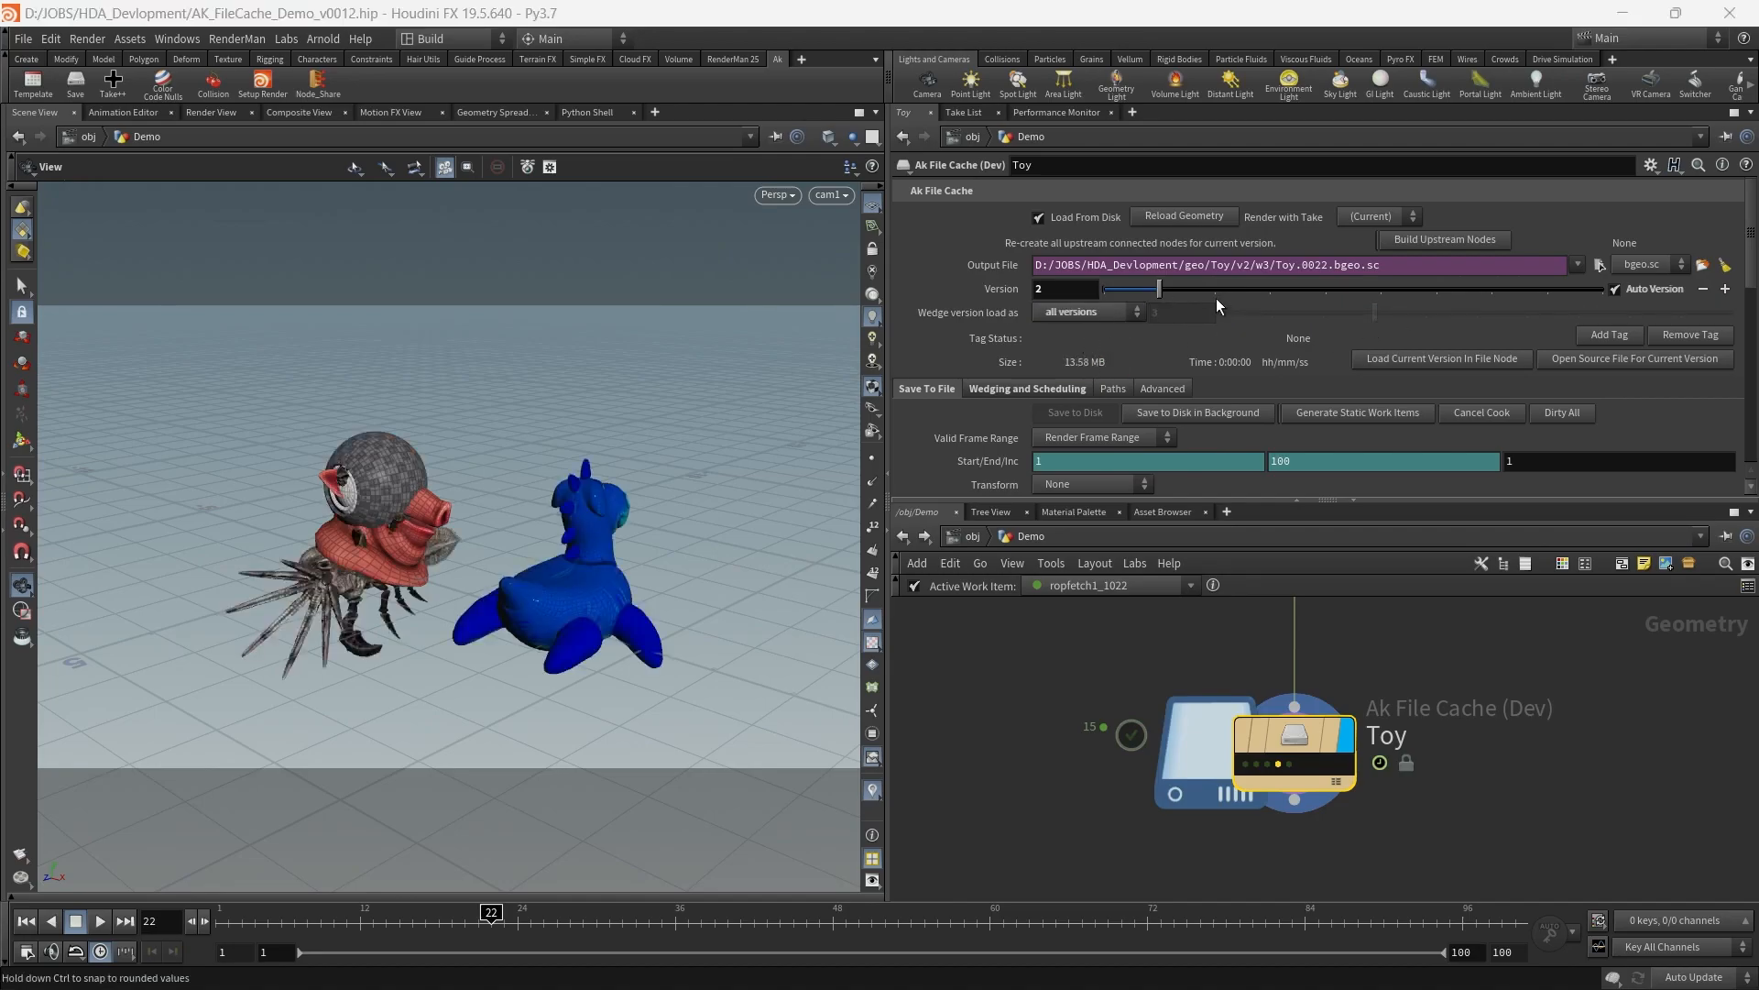
pyautogui.moveTo(509, 921); pyautogui.dragTo(832, 921)
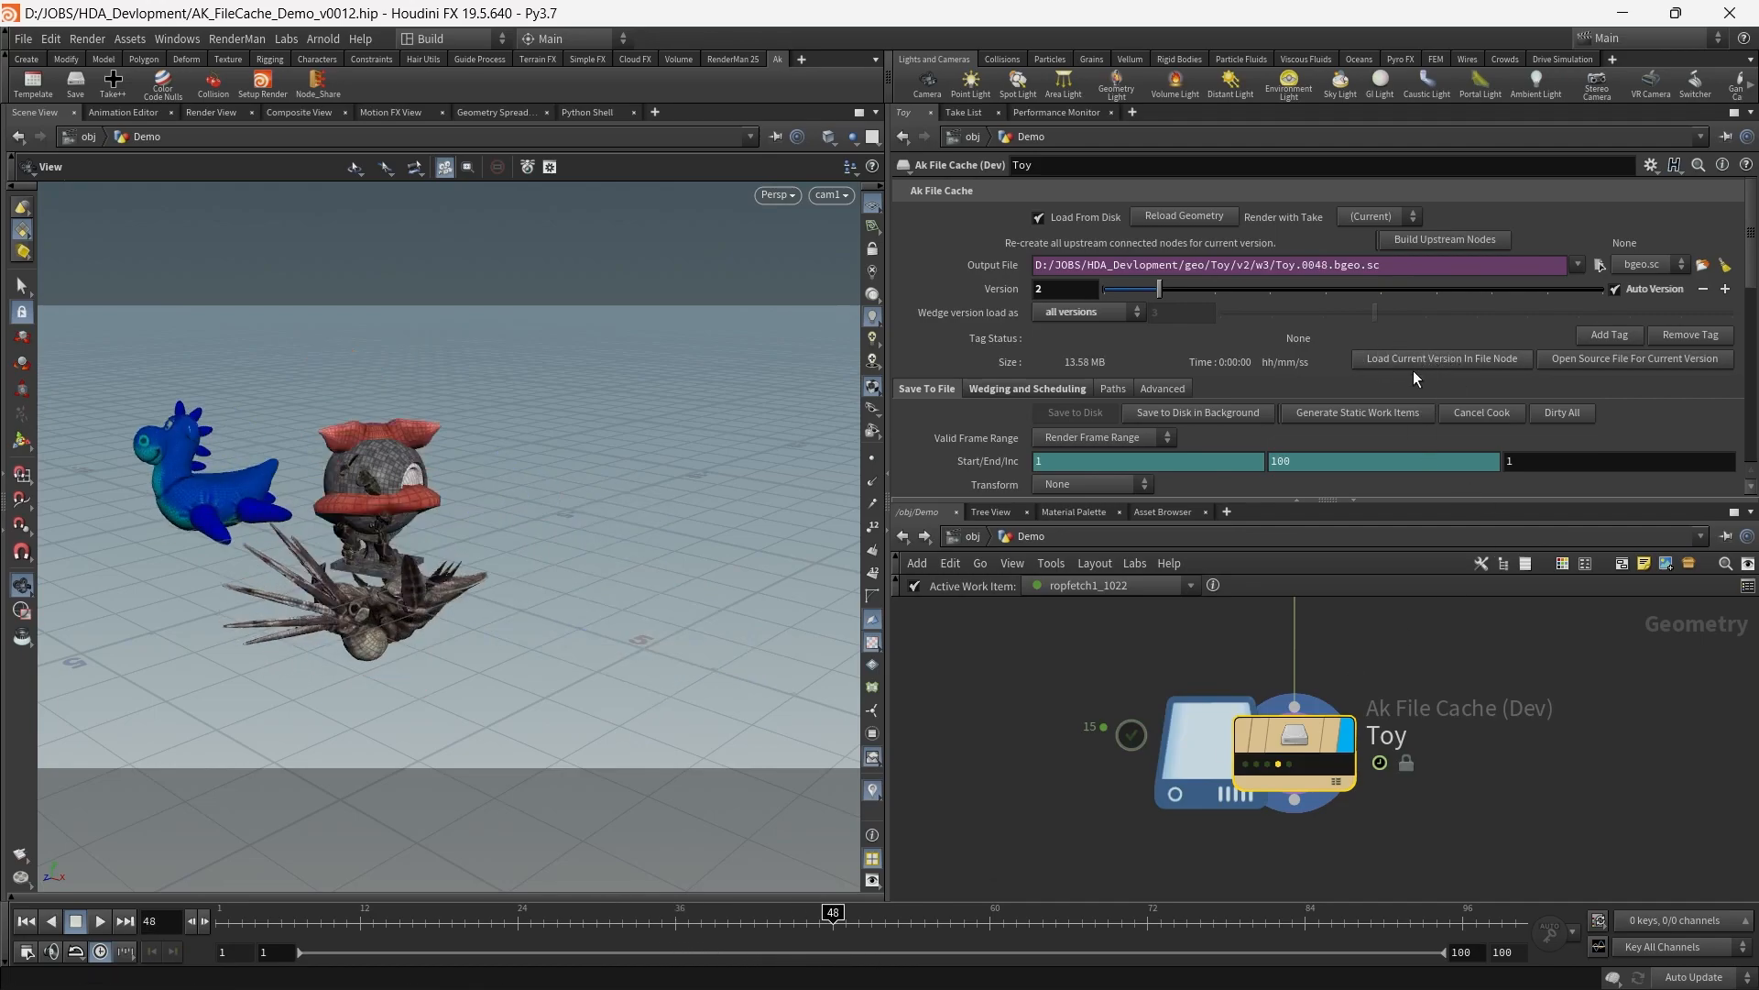
# Set the Toy cache's wedge version loading to current version
pyautogui.click(1103, 313)
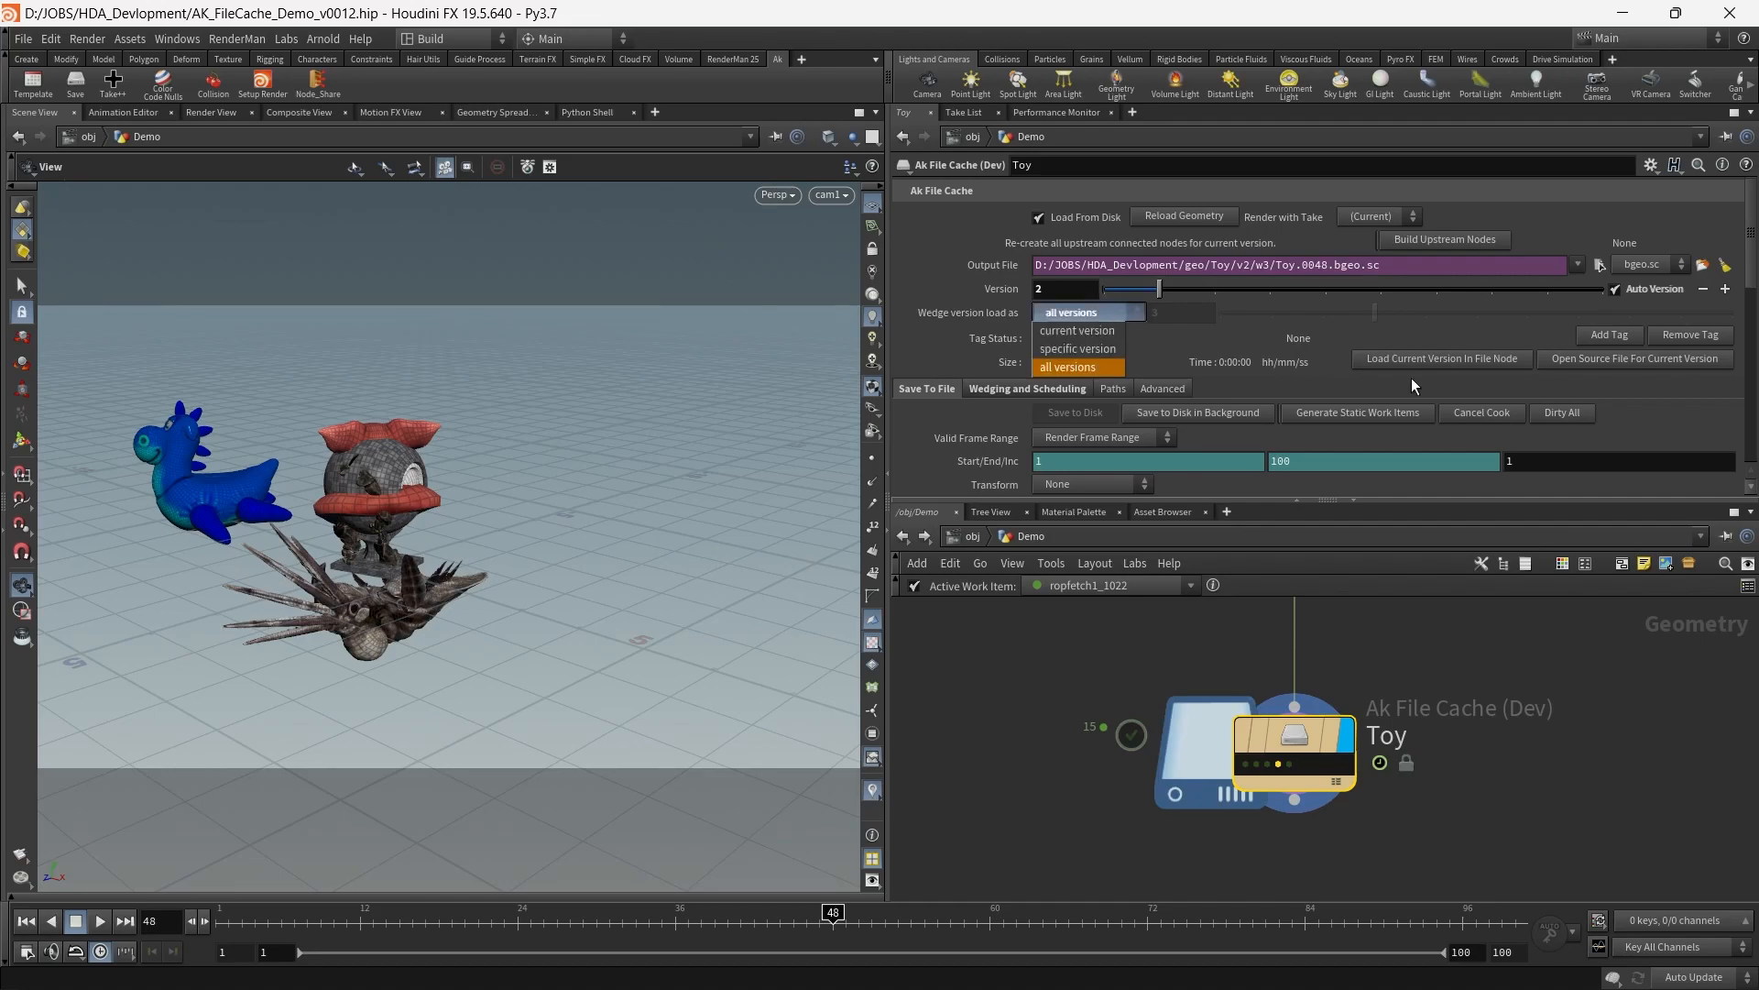
pyautogui.click(1065, 366)
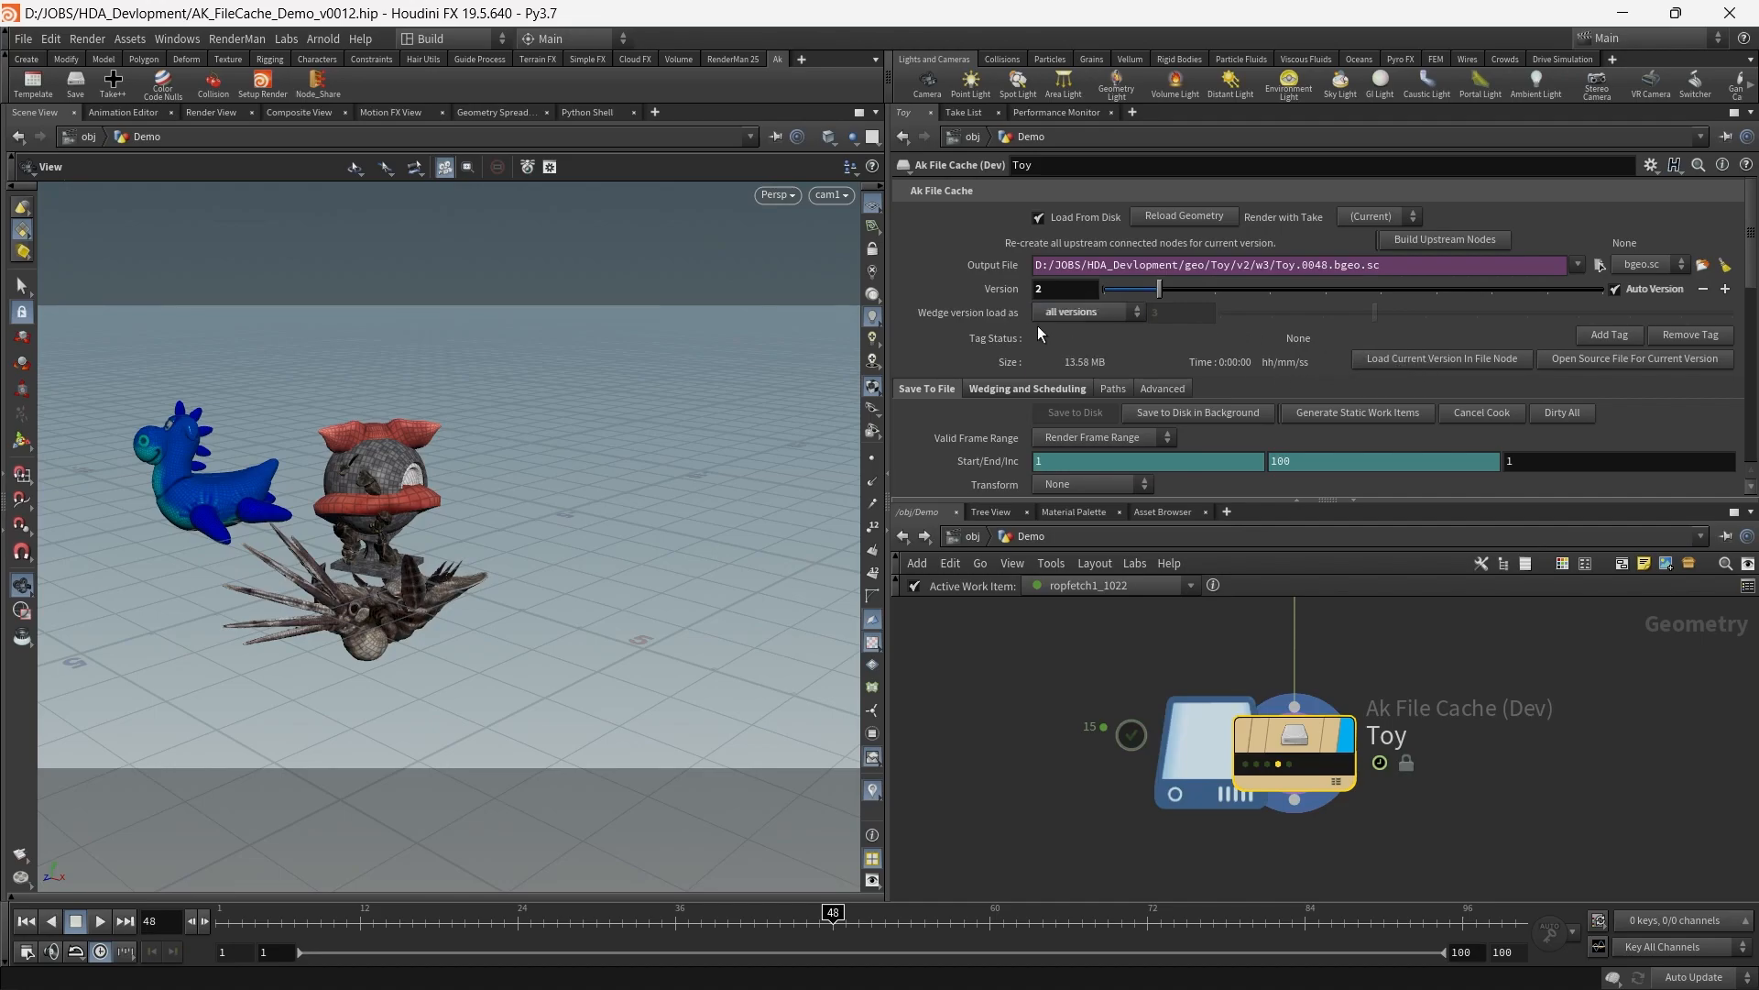
pyautogui.click(1101, 319)
pyautogui.click(1108, 335)
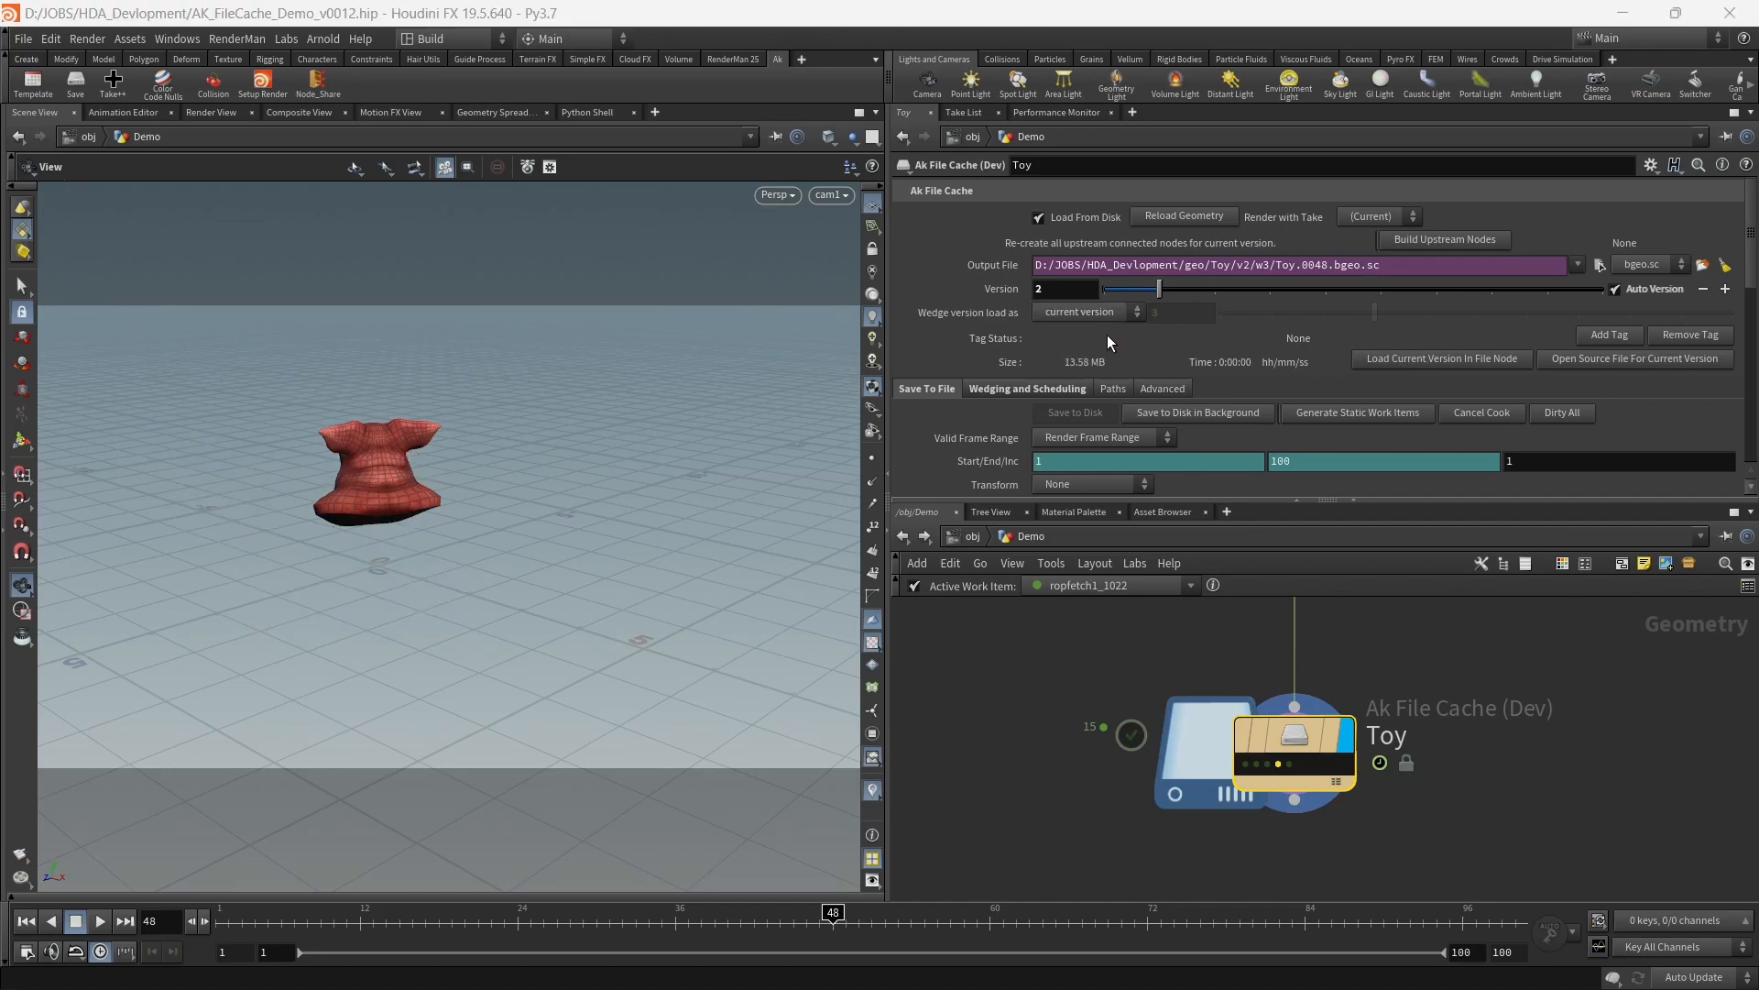
# Switch wedge loading to specific version 3, load that version in a File node, and preview the node's animation
pyautogui.click(1102, 312)
pyautogui.click(1102, 352)
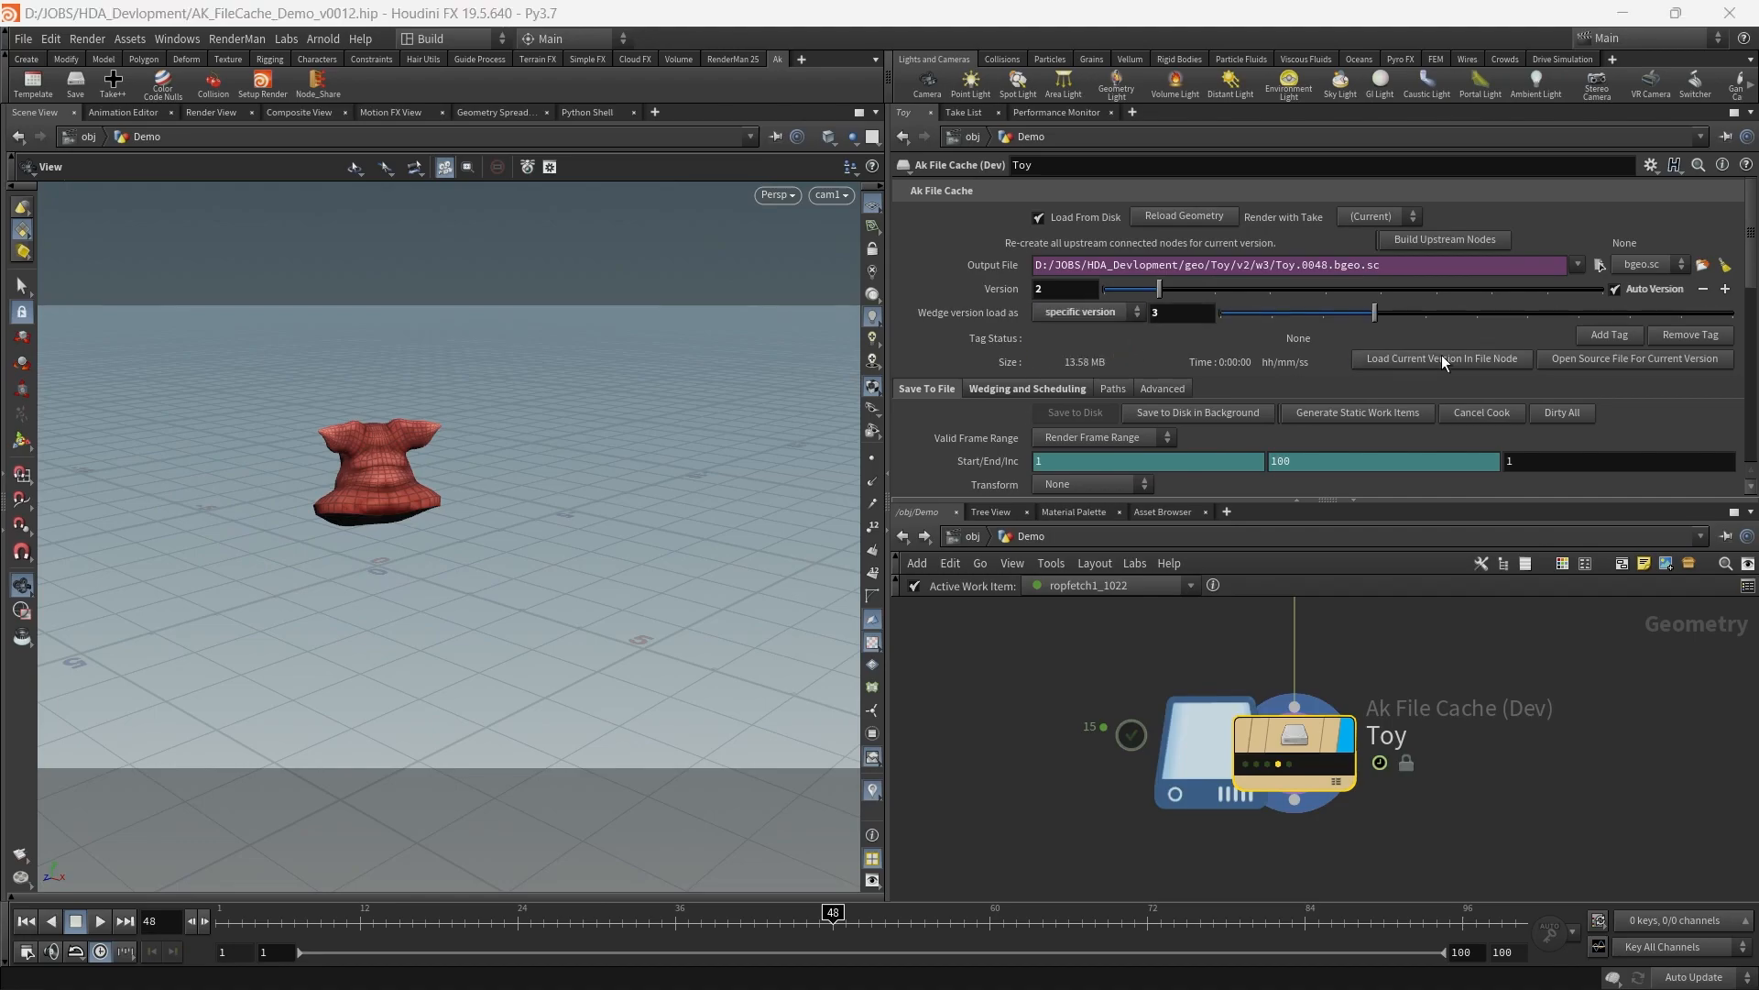
pyautogui.moveTo(1523, 821); pyautogui.dragTo(1256, 825, button='middle')
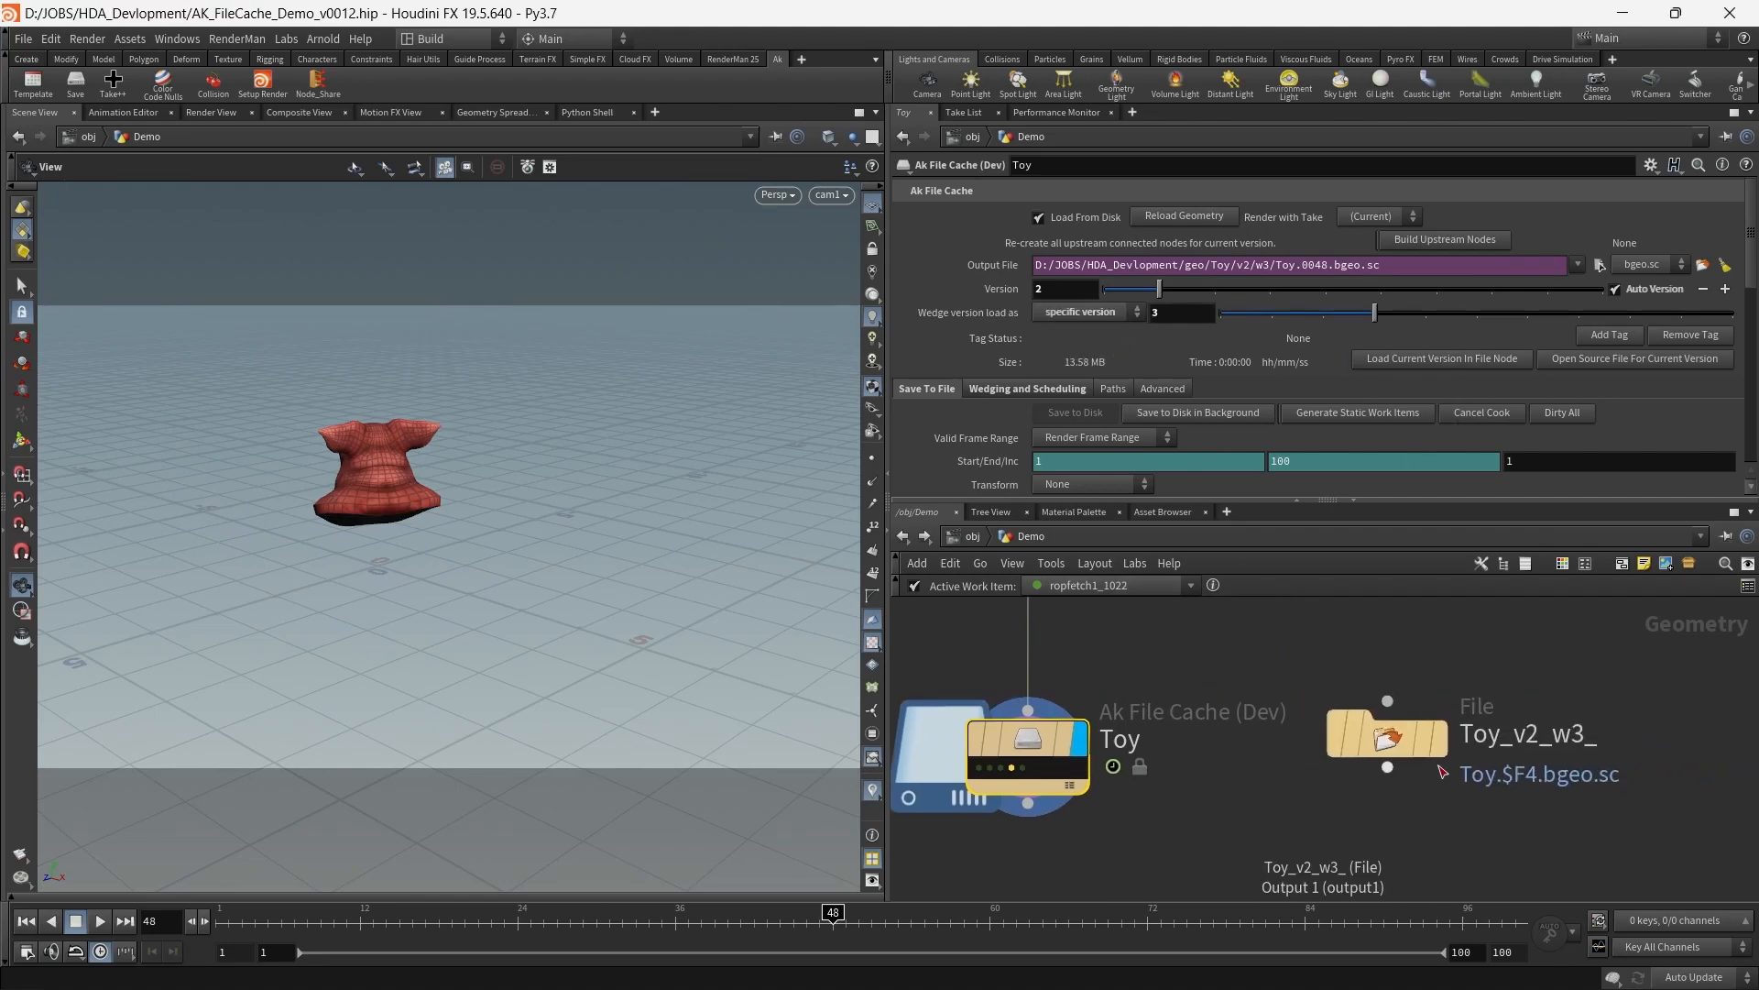
pyautogui.click(1439, 743)
pyautogui.click(1388, 743)
pyautogui.moveTo(597, 921)
pyautogui.mouseDown()
pyautogui.moveTo(431, 917)
pyautogui.moveTo(607, 915)
pyautogui.mouseUp()
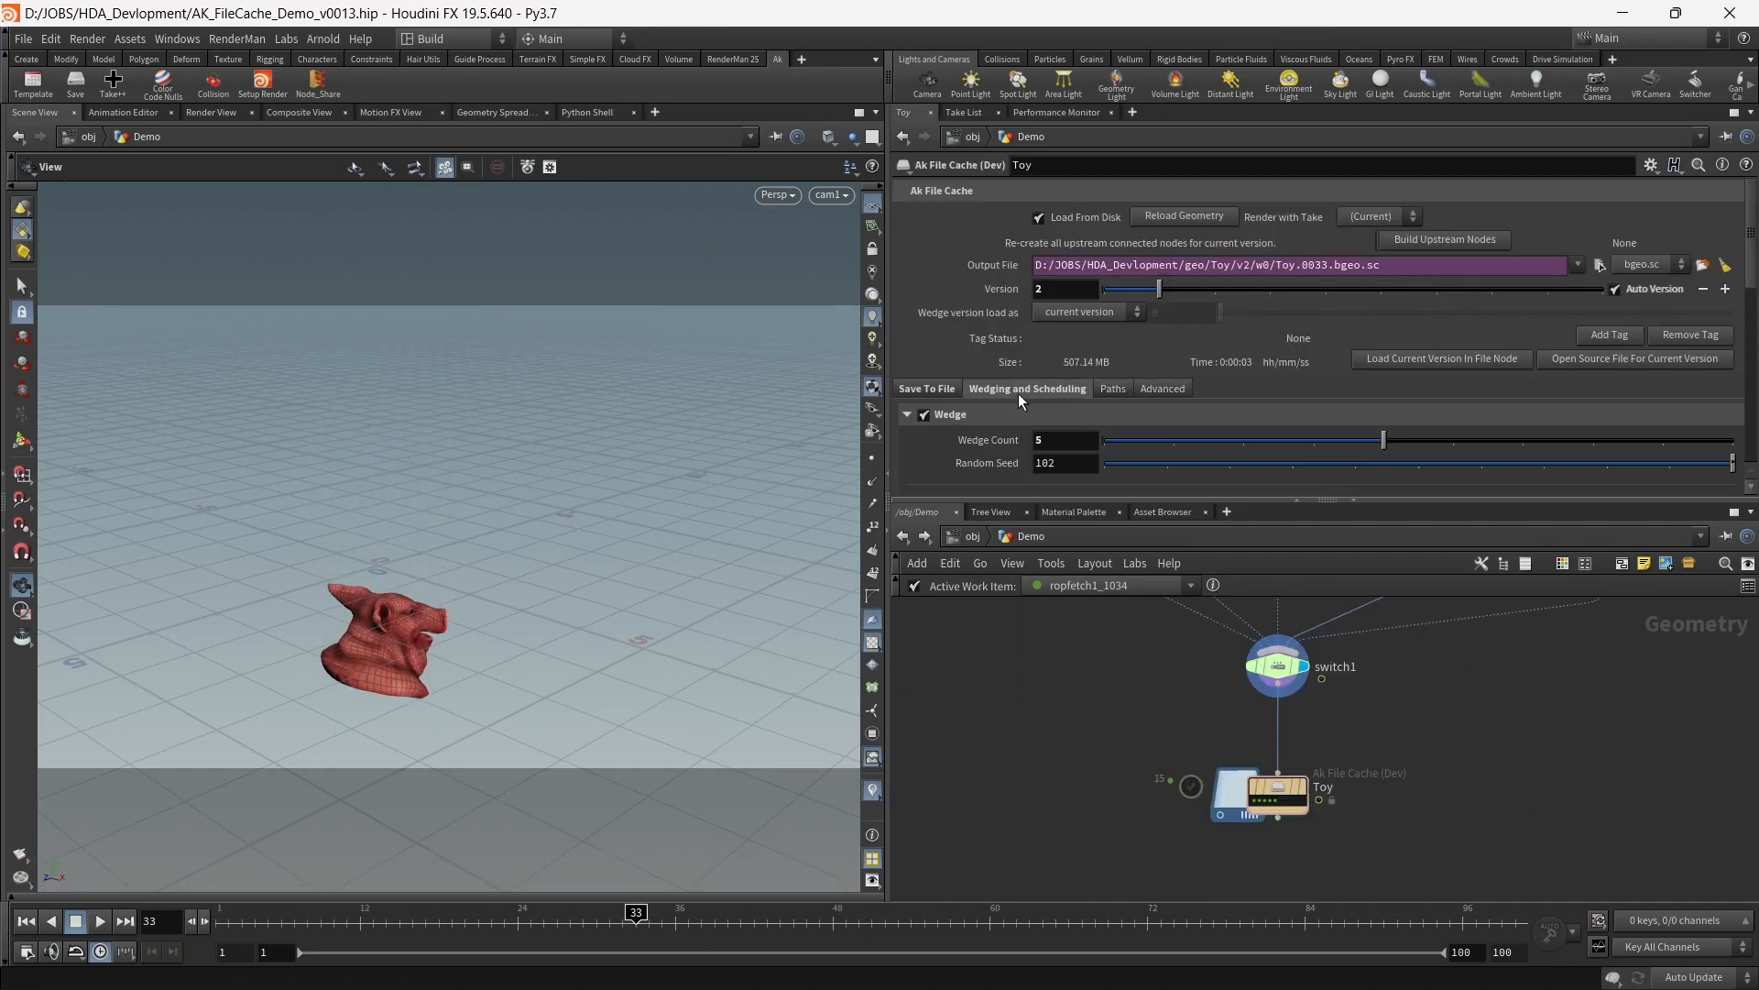
# Delete the wedge folders w0 to w4 from the Toy cache with the version clean-up and check the result at frame 15
pyautogui.click(1724, 266)
pyautogui.click(1089, 236)
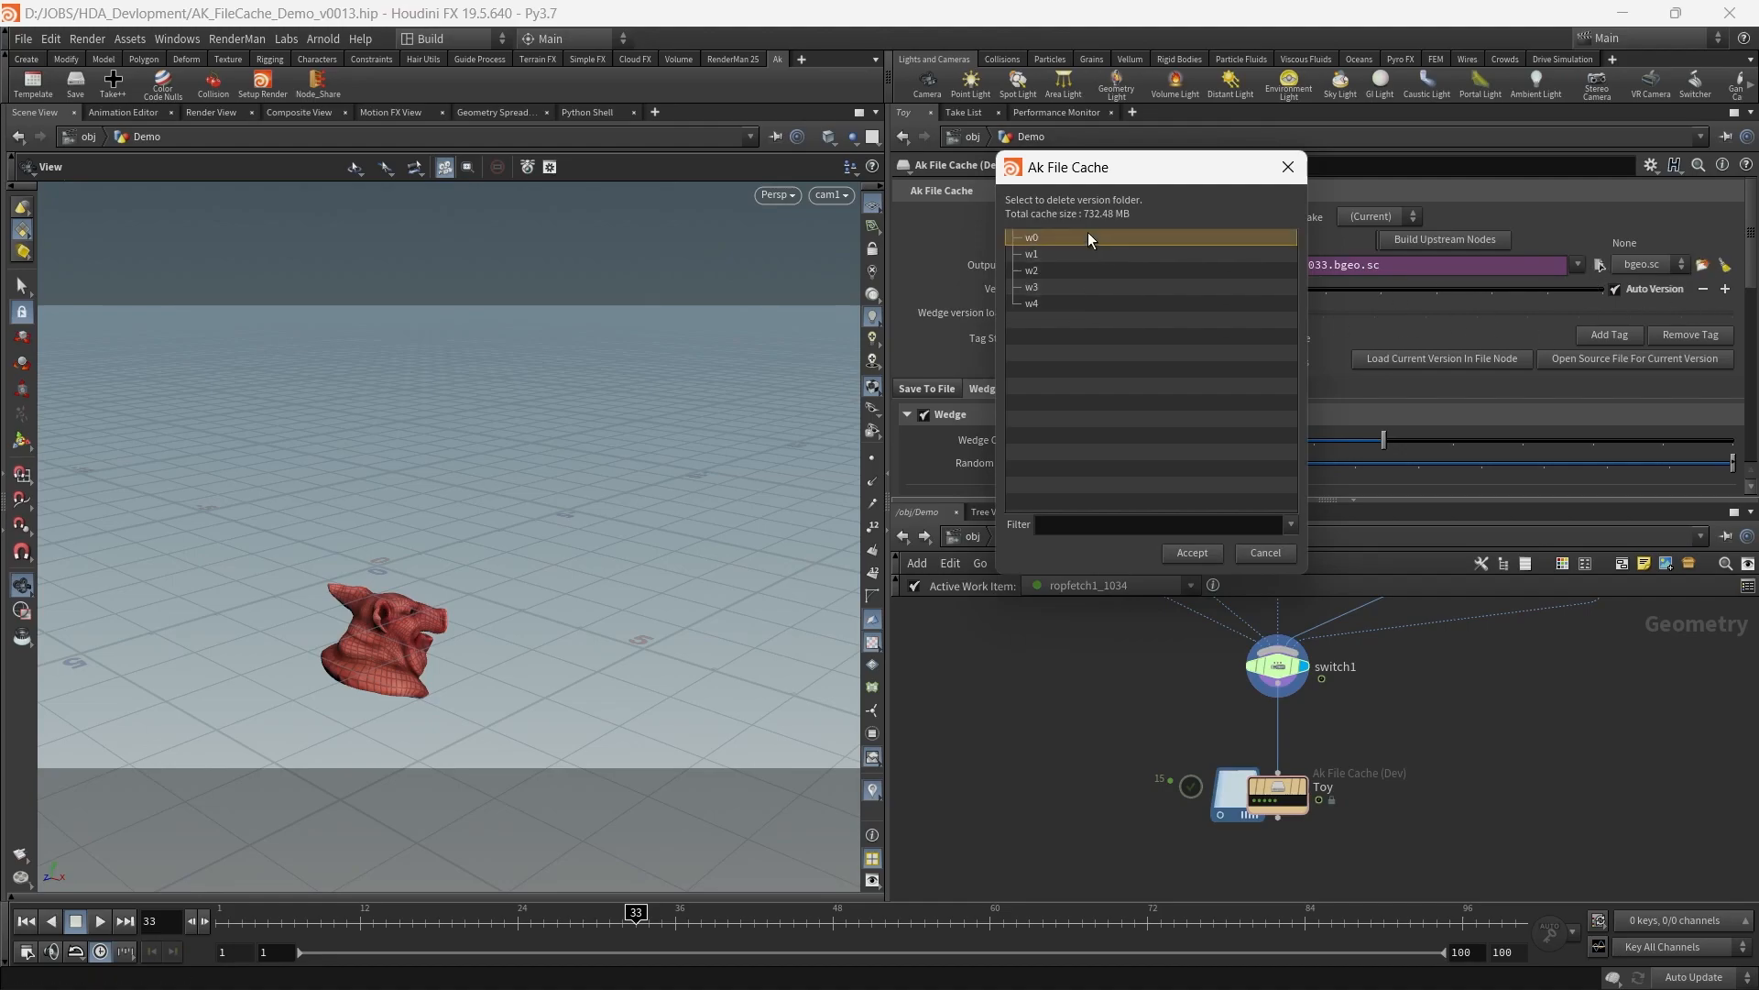
pyautogui.click(1058, 288)
pyautogui.click(1046, 305)
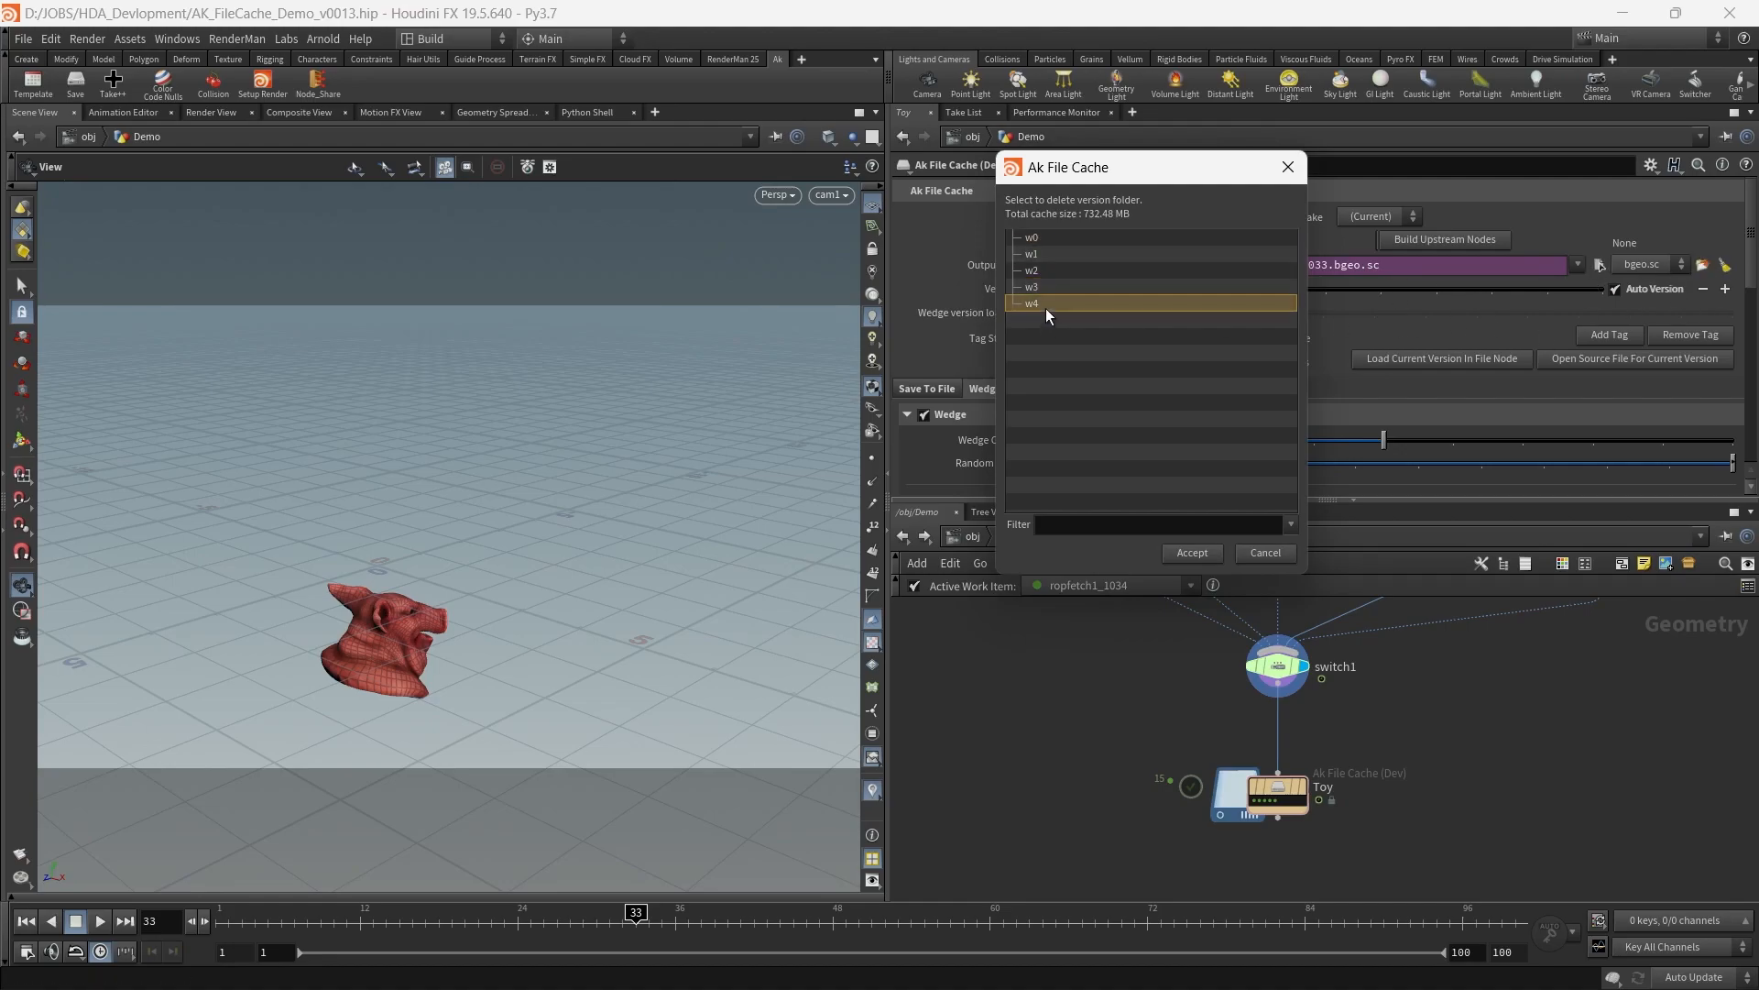
pyautogui.moveTo(1118, 169); pyautogui.dragTo(1009, 210)
pyautogui.click(1032, 283)
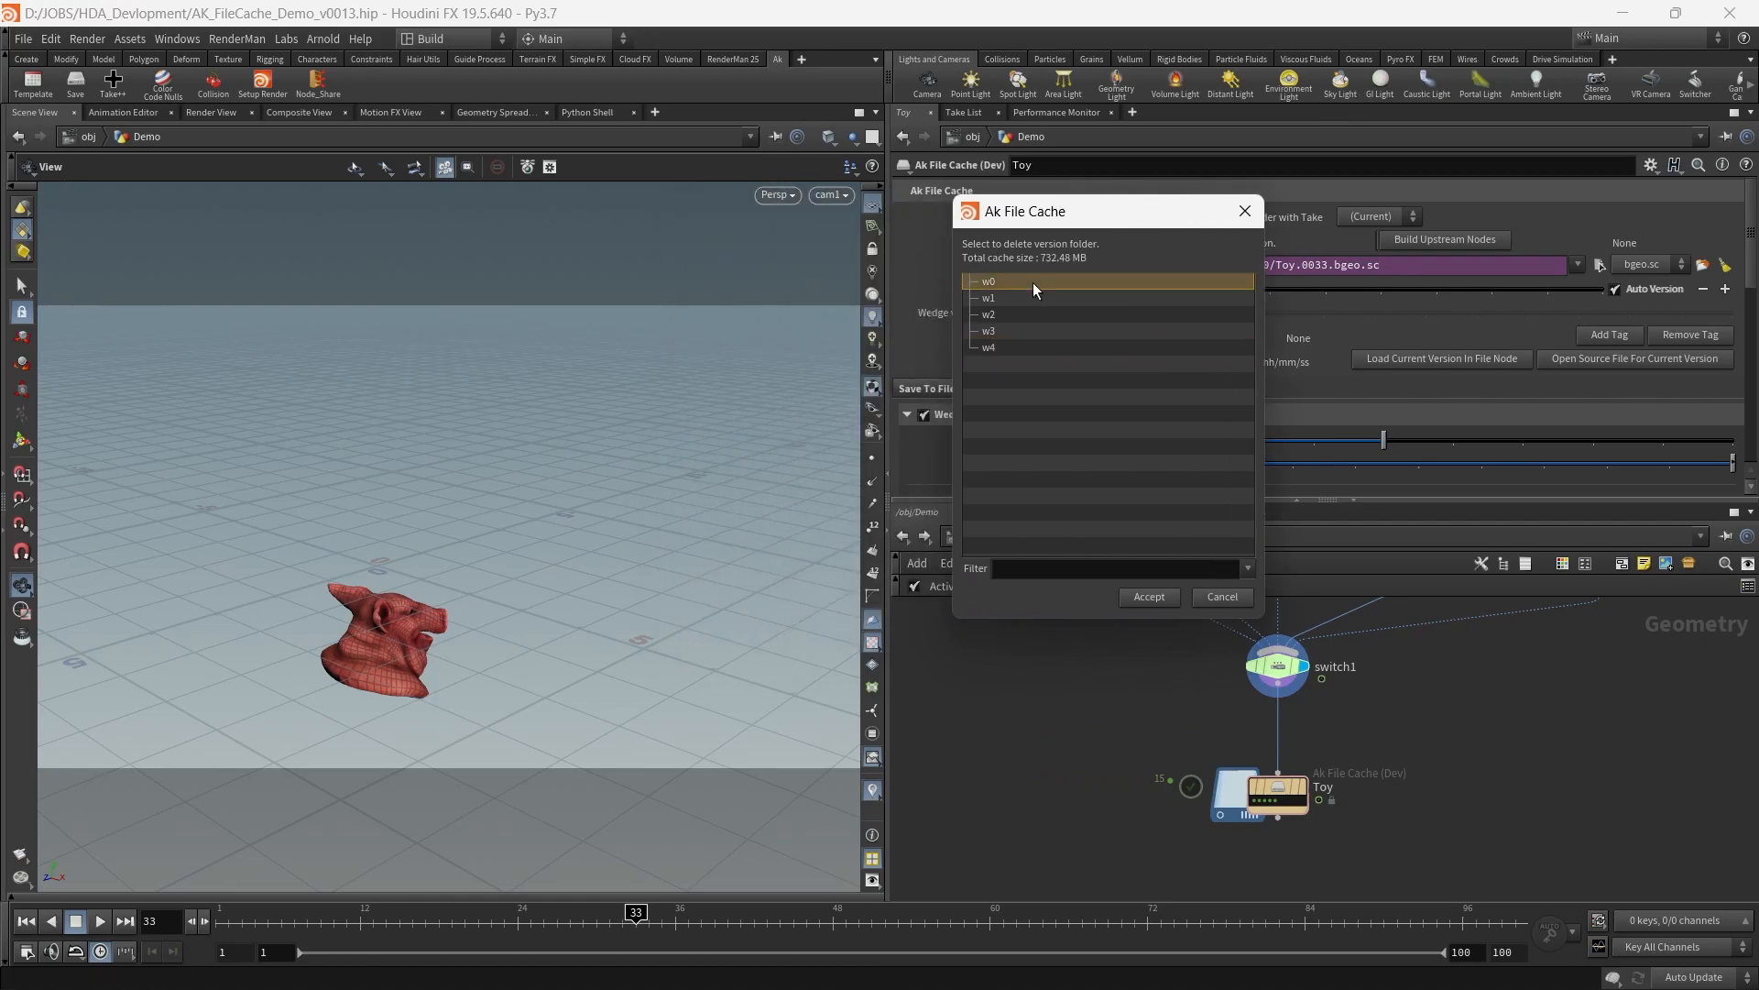
pyautogui.click(1025, 299)
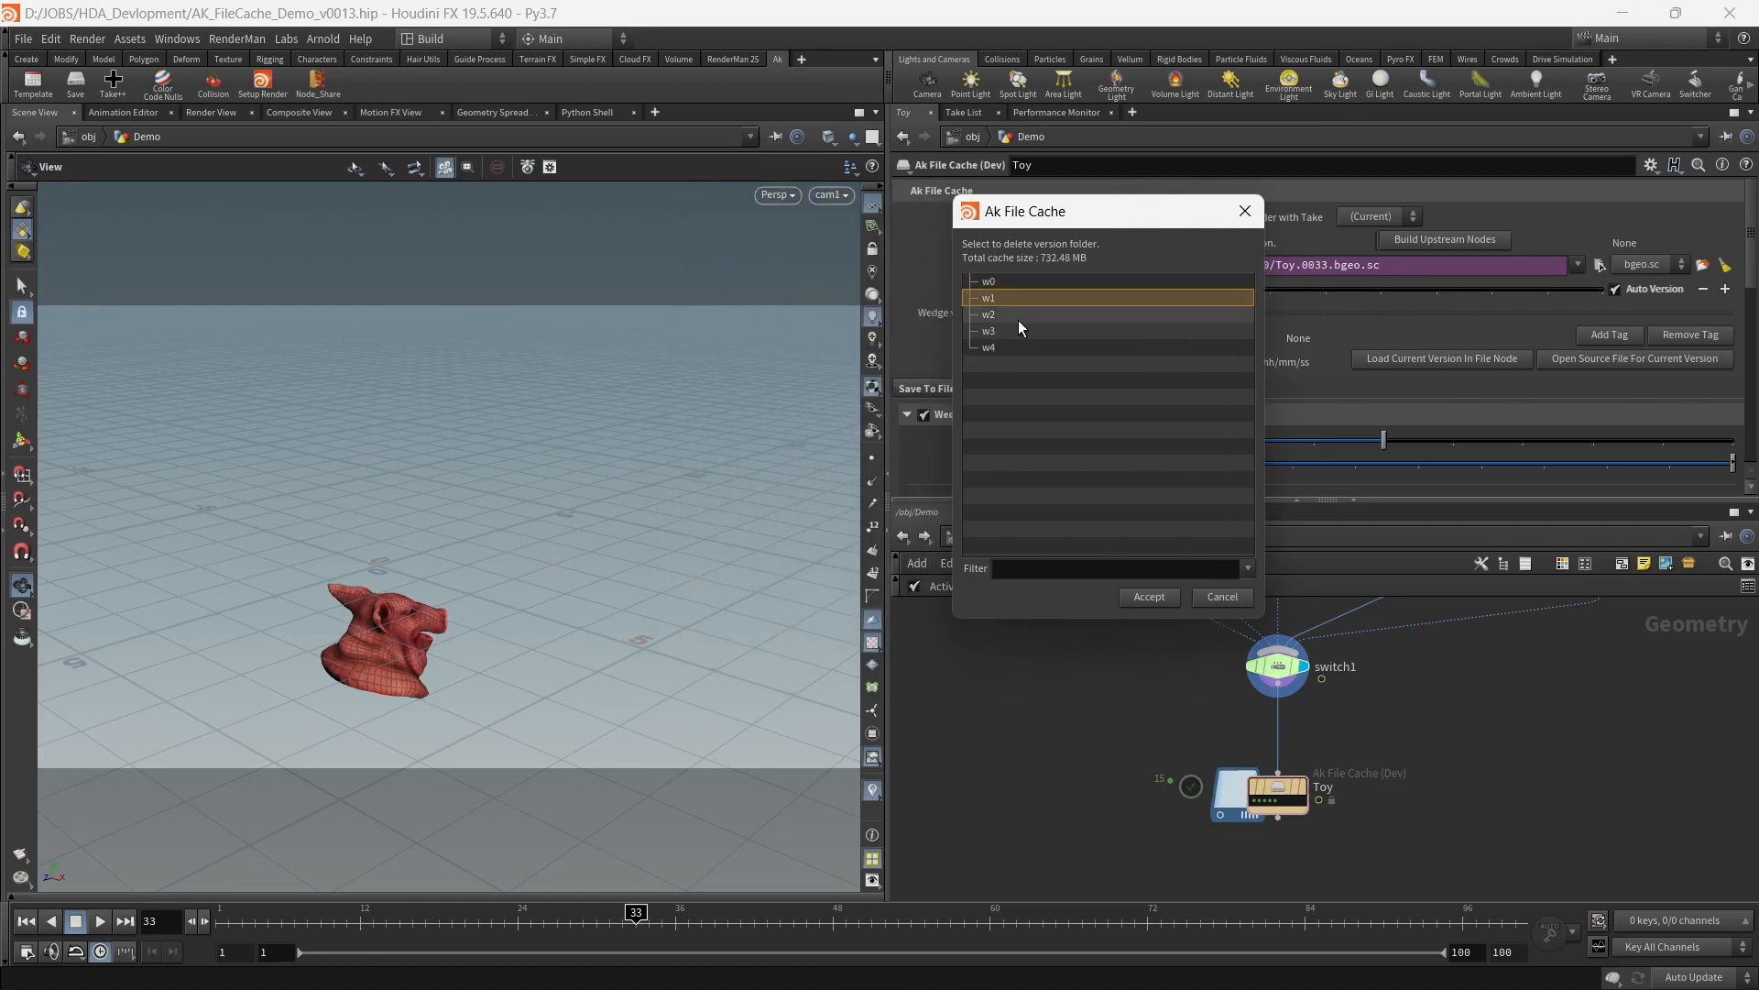
pyautogui.click(1015, 324)
pyautogui.click(998, 345)
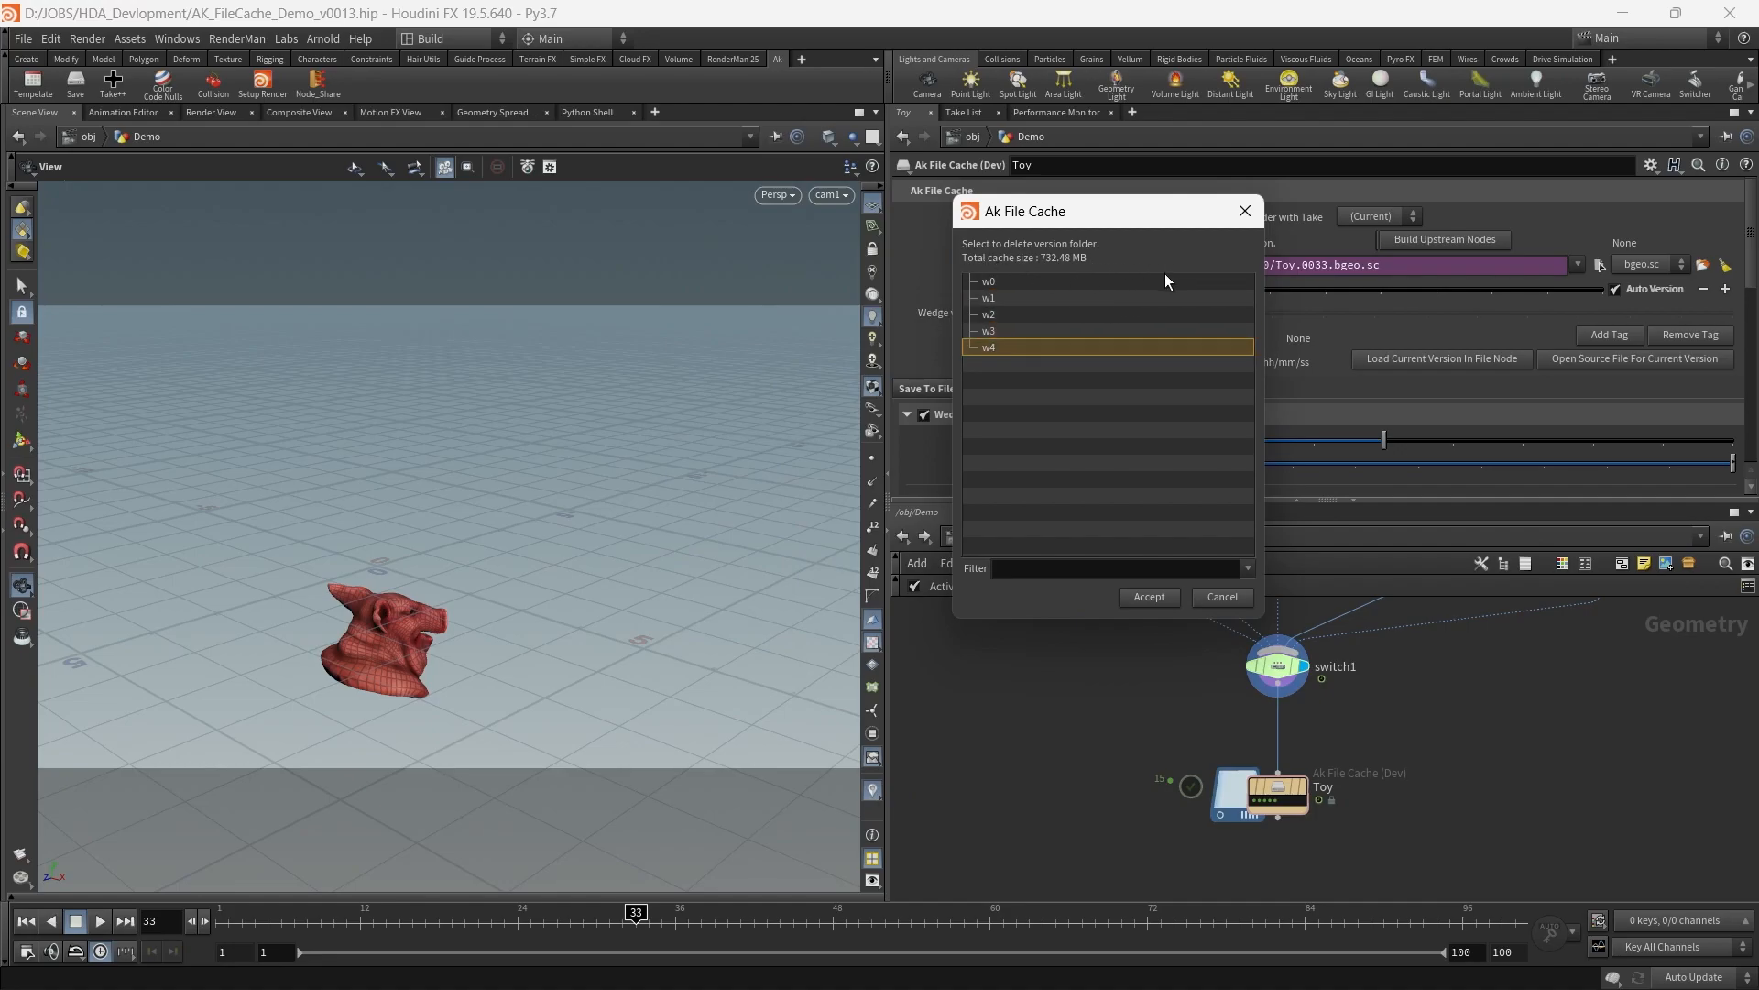
pyautogui.keyDown('shift'); pyautogui.click(1028, 284); pyautogui.keyUp('shift')
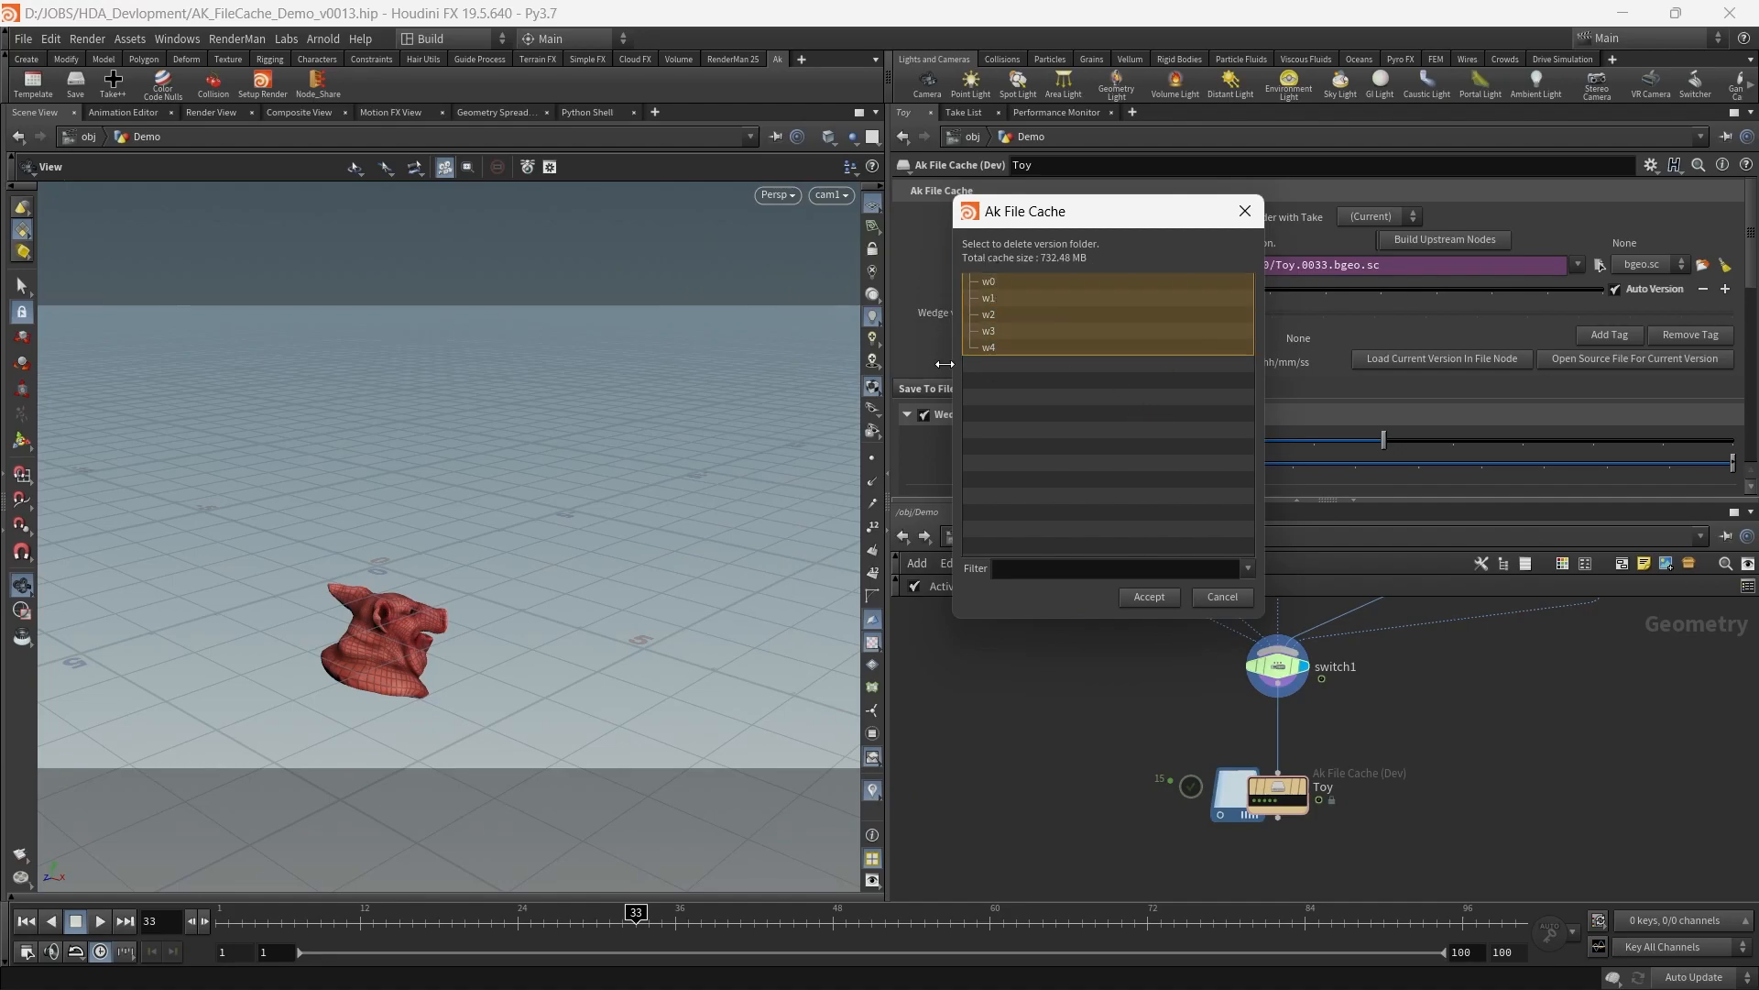
pyautogui.click(1140, 598)
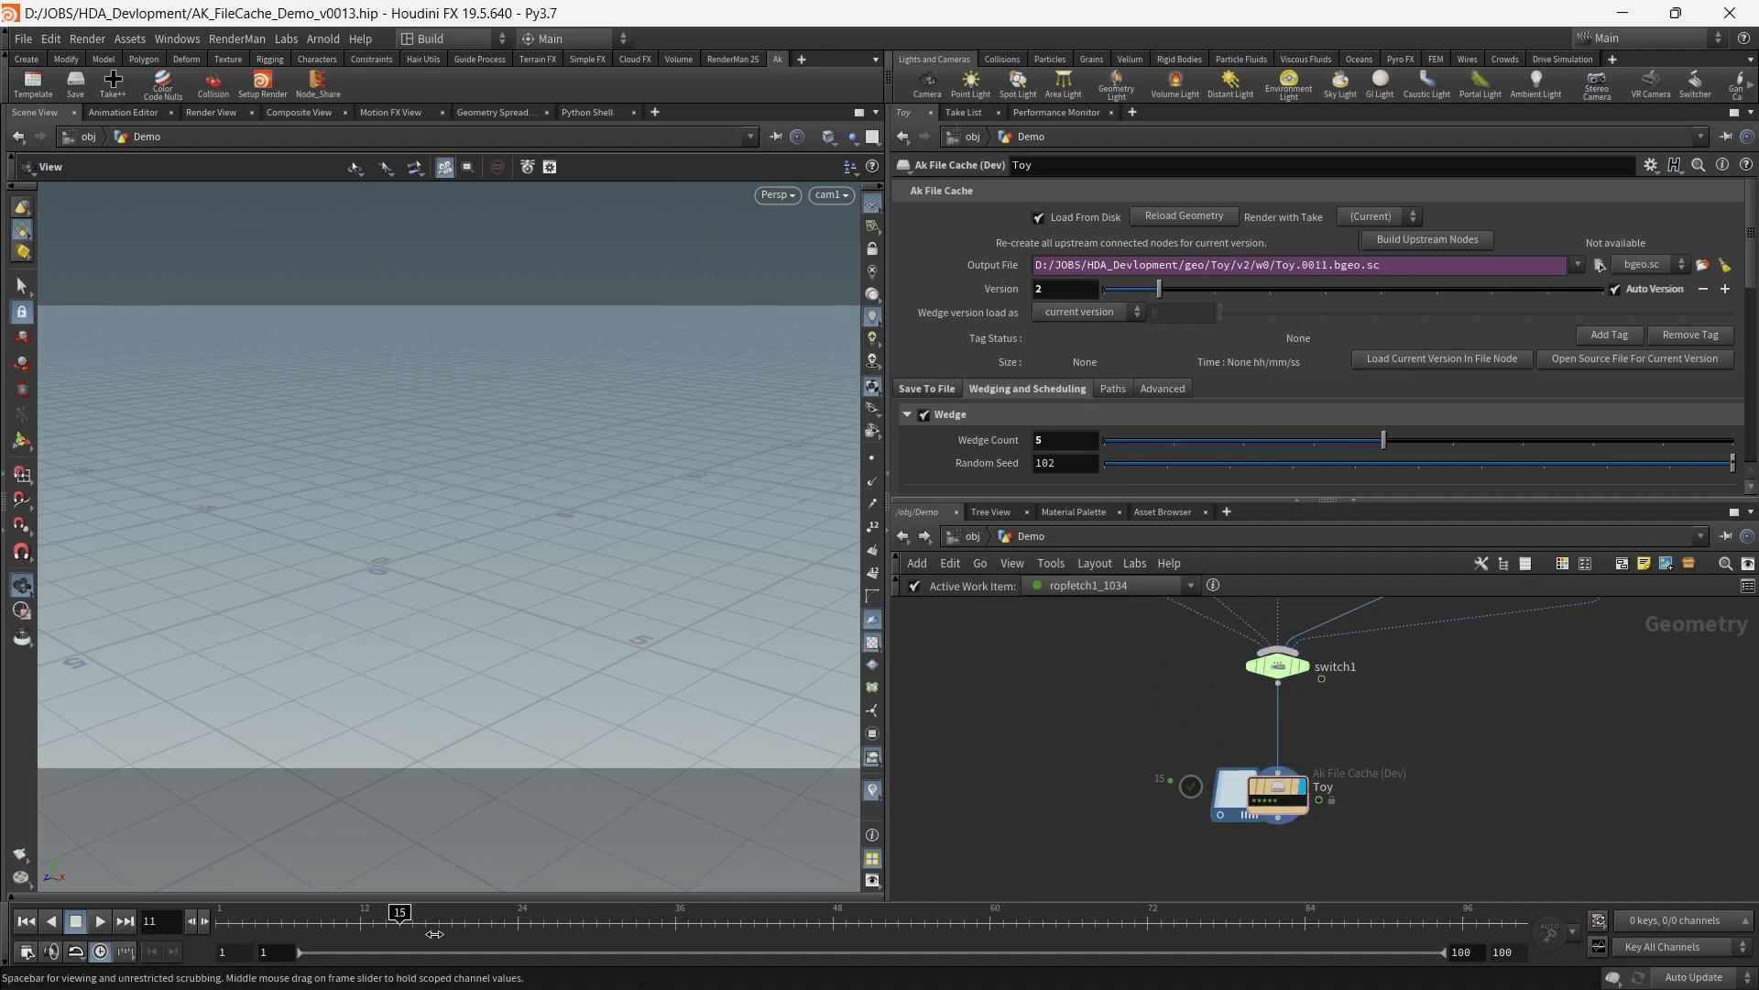
pyautogui.moveTo(401, 919)
pyautogui.mouseDown()
pyautogui.moveTo(676, 919)
pyautogui.moveTo(401, 920)
pyautogui.mouseUp()
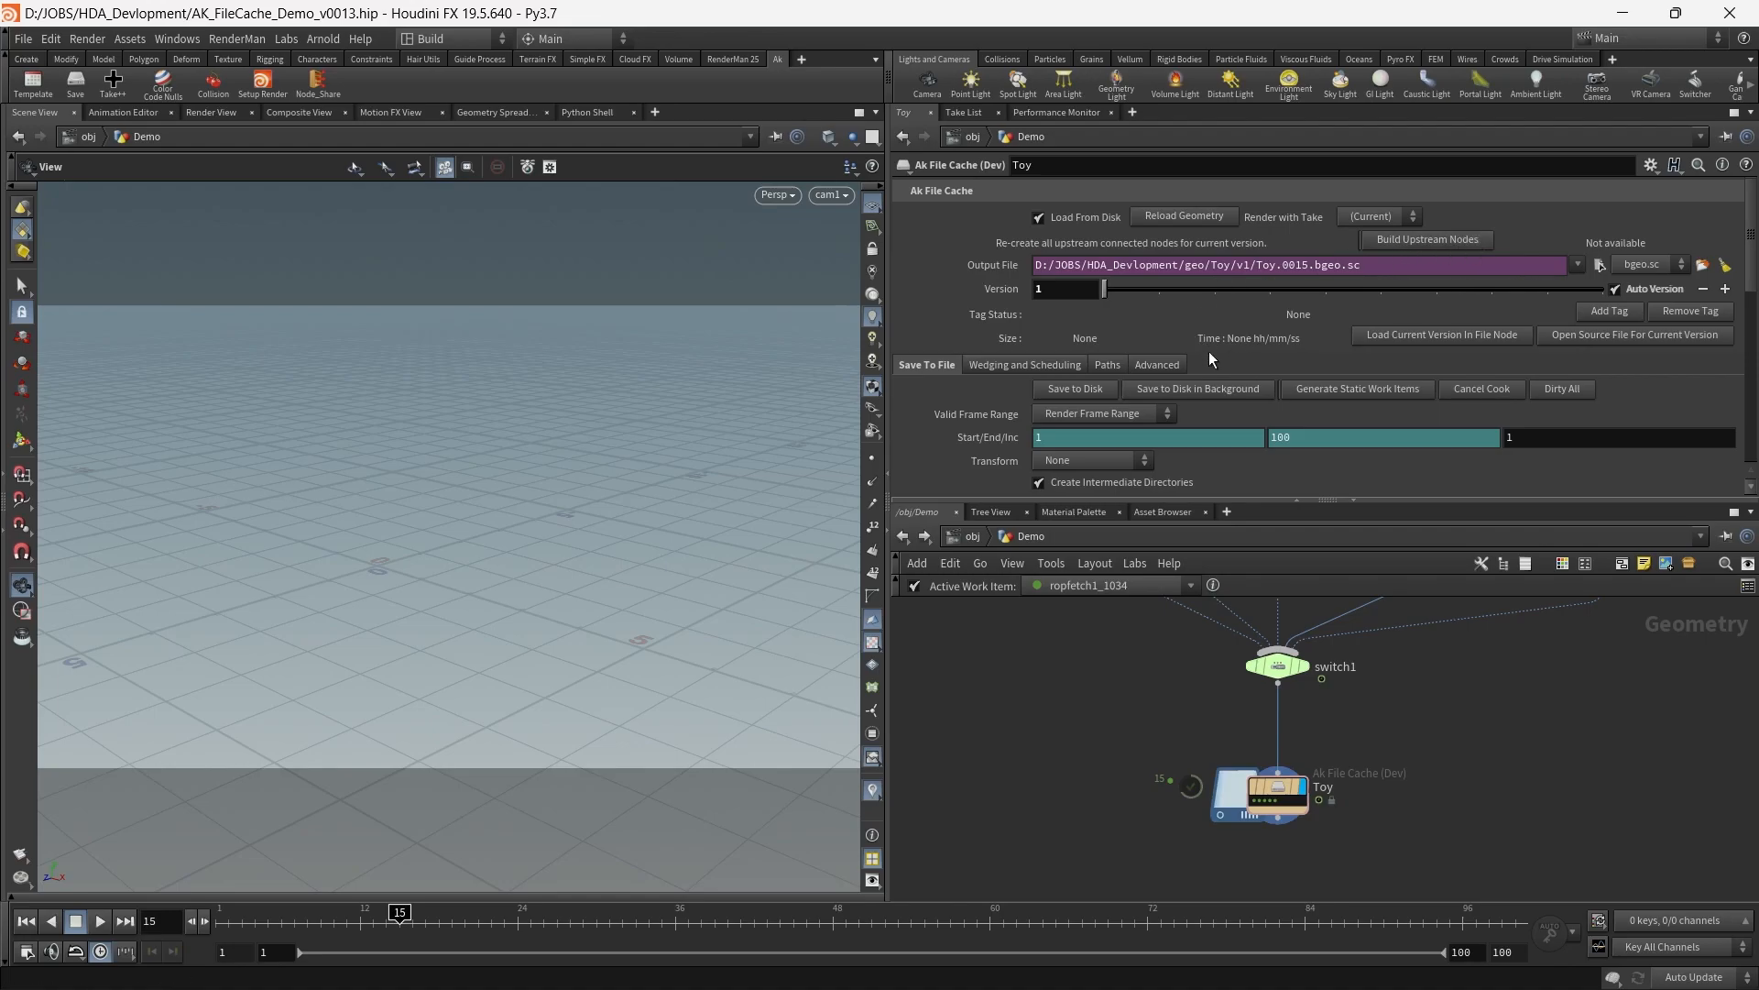
# Save the unwedged Toy cache to disk for frames 1 to 100
pyautogui.click(1082, 394)
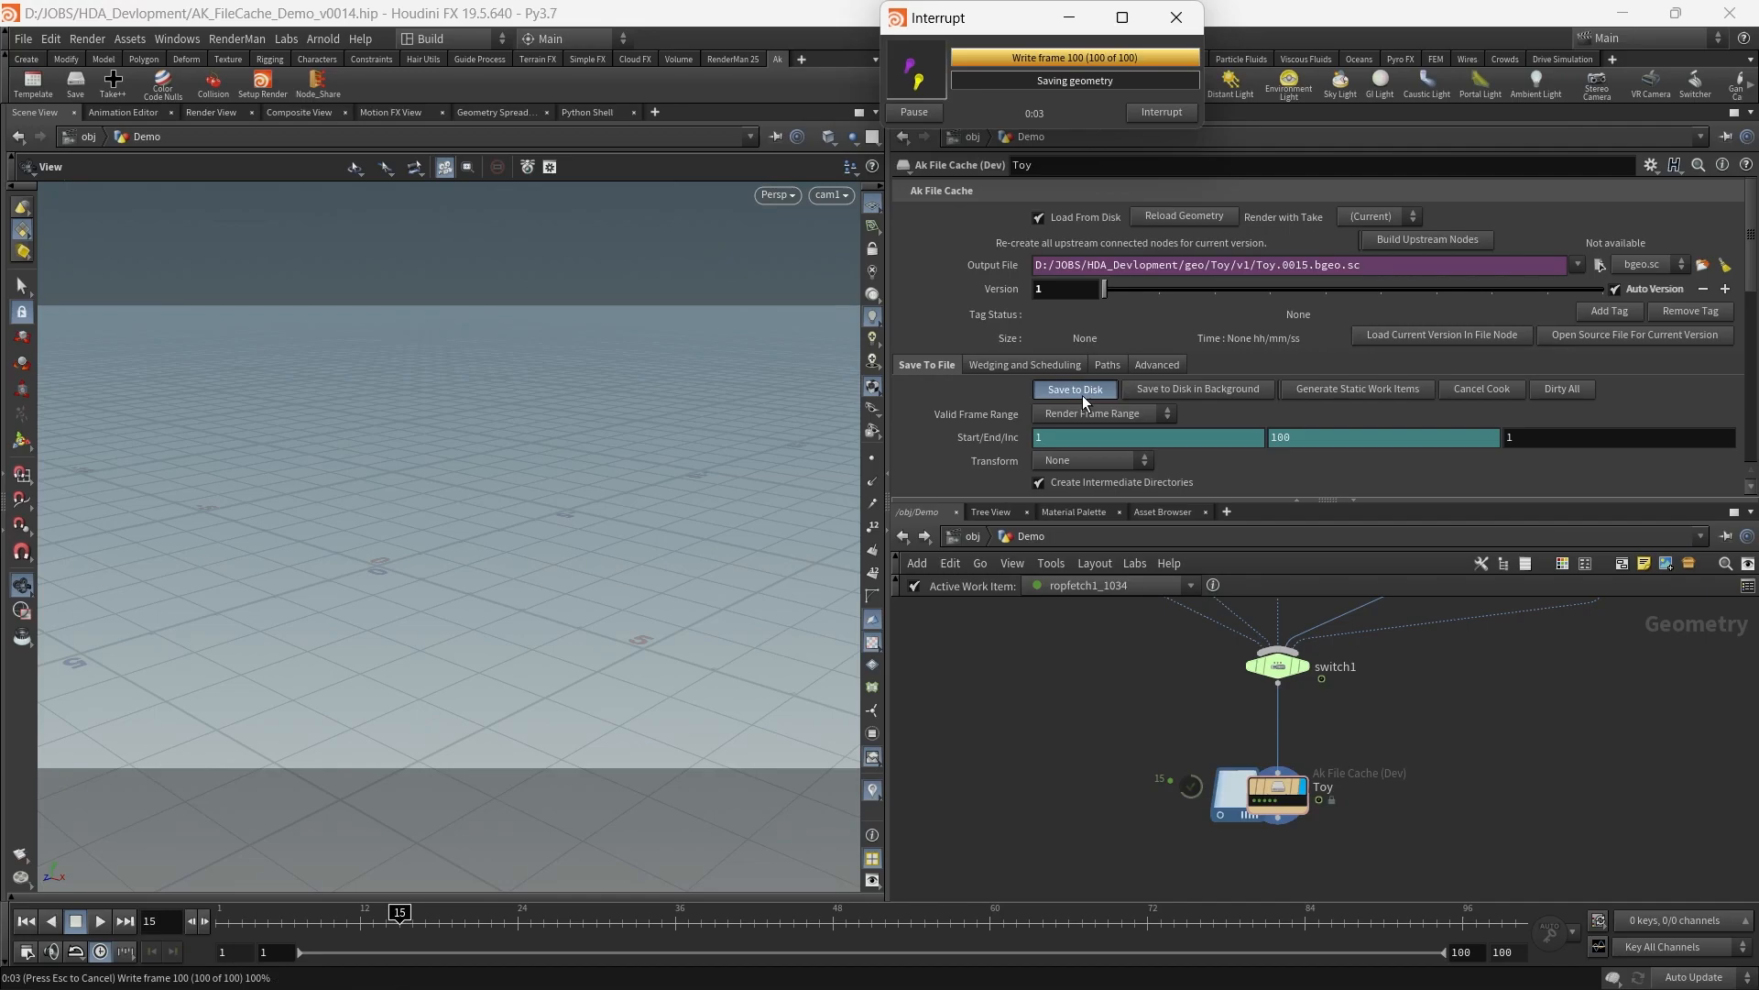
pyautogui.scroll(3, 1285, 696)
pyautogui.moveTo(1285, 696); pyautogui.dragTo(1247, 635, button='middle')
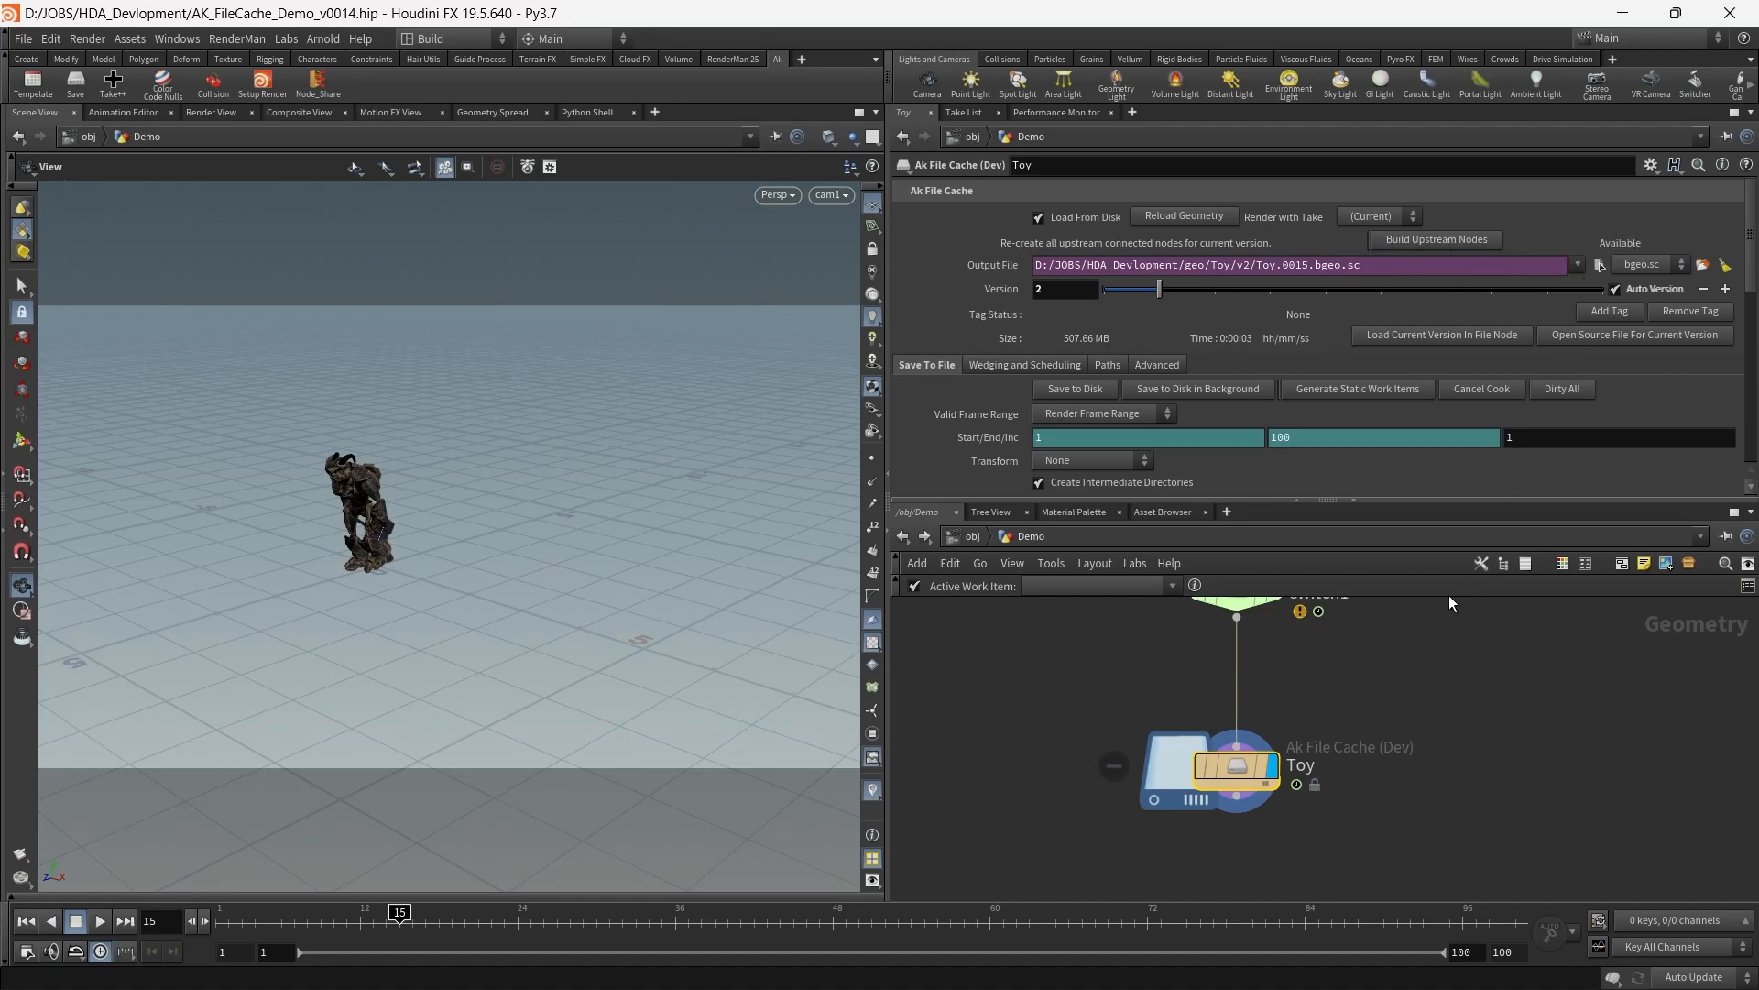
# Isolate the Toy cache node in the network by removing the upstream connection that feeds it
pyautogui.scroll(-5, 1457, 605)
pyautogui.moveTo(1226, 636); pyautogui.dragTo(1525, 777)
pyautogui.moveTo(1357, 775); pyautogui.dragTo(1020, 756)
pyautogui.scroll(3, 1442, 796)
pyautogui.click(1442, 796)
pyautogui.moveTo(1382, 806); pyautogui.dragTo(1457, 773, button='middle')
pyautogui.scroll(3, 1448, 756)
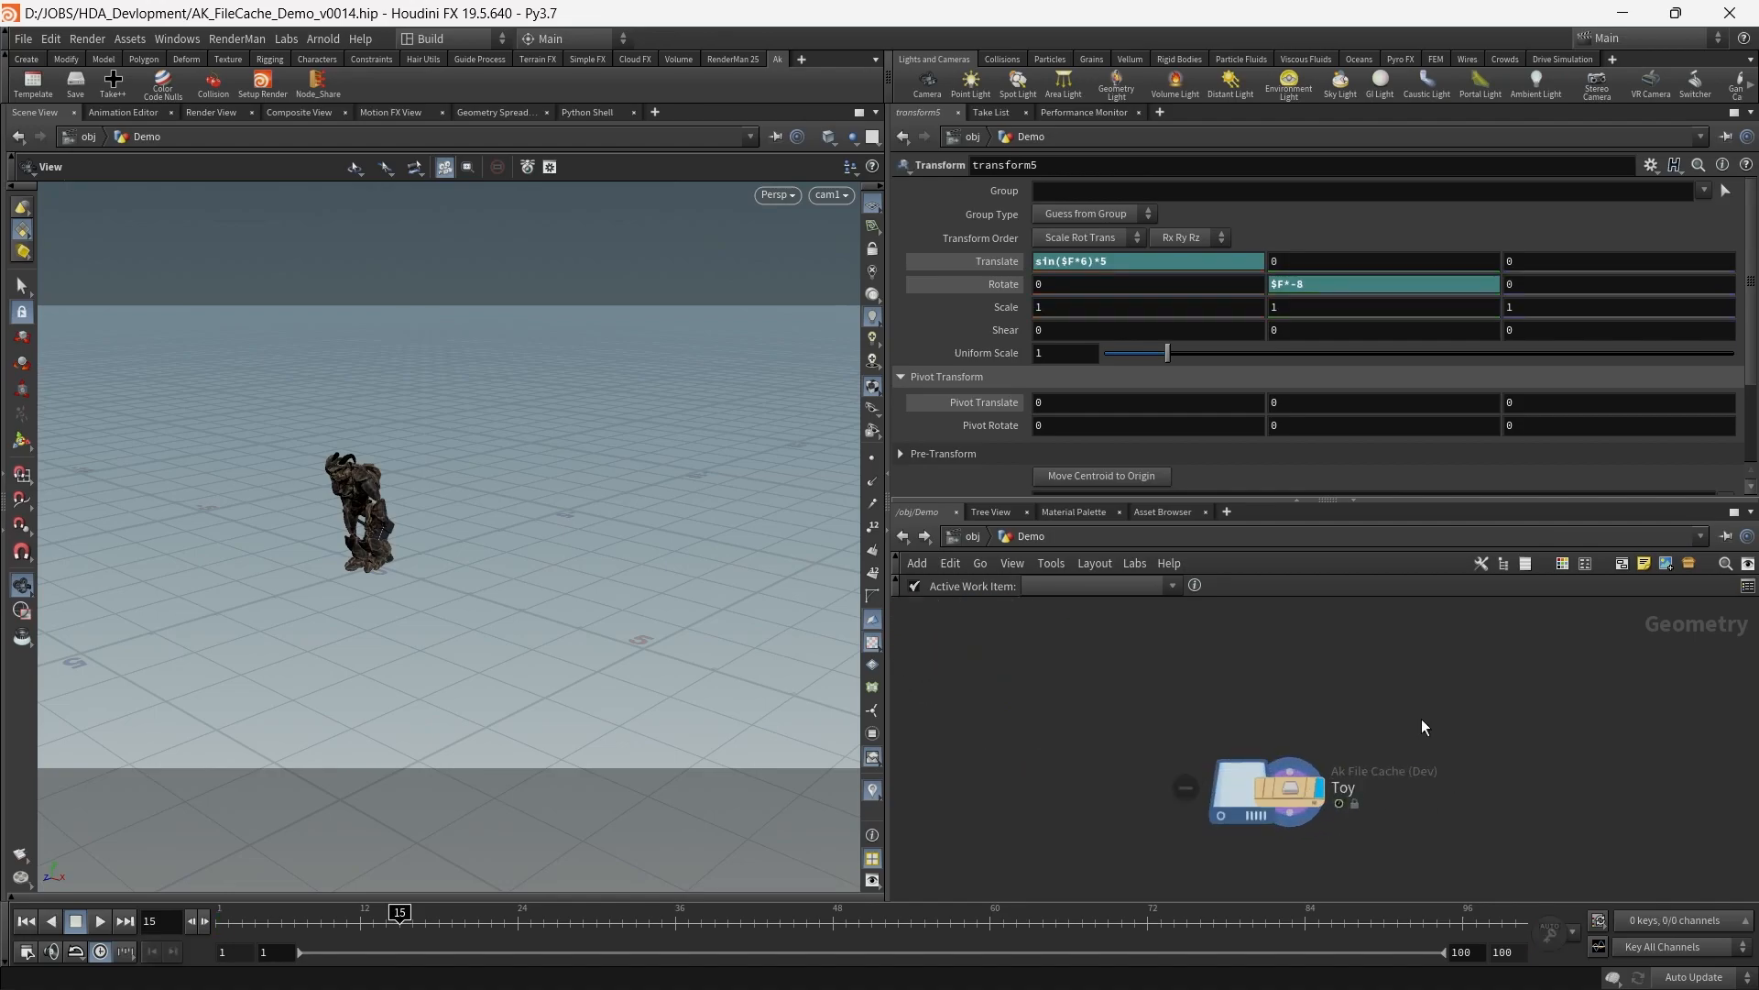
# Select the Toy cache node and check its cached animation at frame 49
pyautogui.click(1218, 807)
pyautogui.moveTo(272, 921)
pyautogui.mouseDown()
pyautogui.moveTo(1252, 928)
pyautogui.moveTo(276, 939)
pyautogui.moveTo(845, 923)
pyautogui.mouseUp()
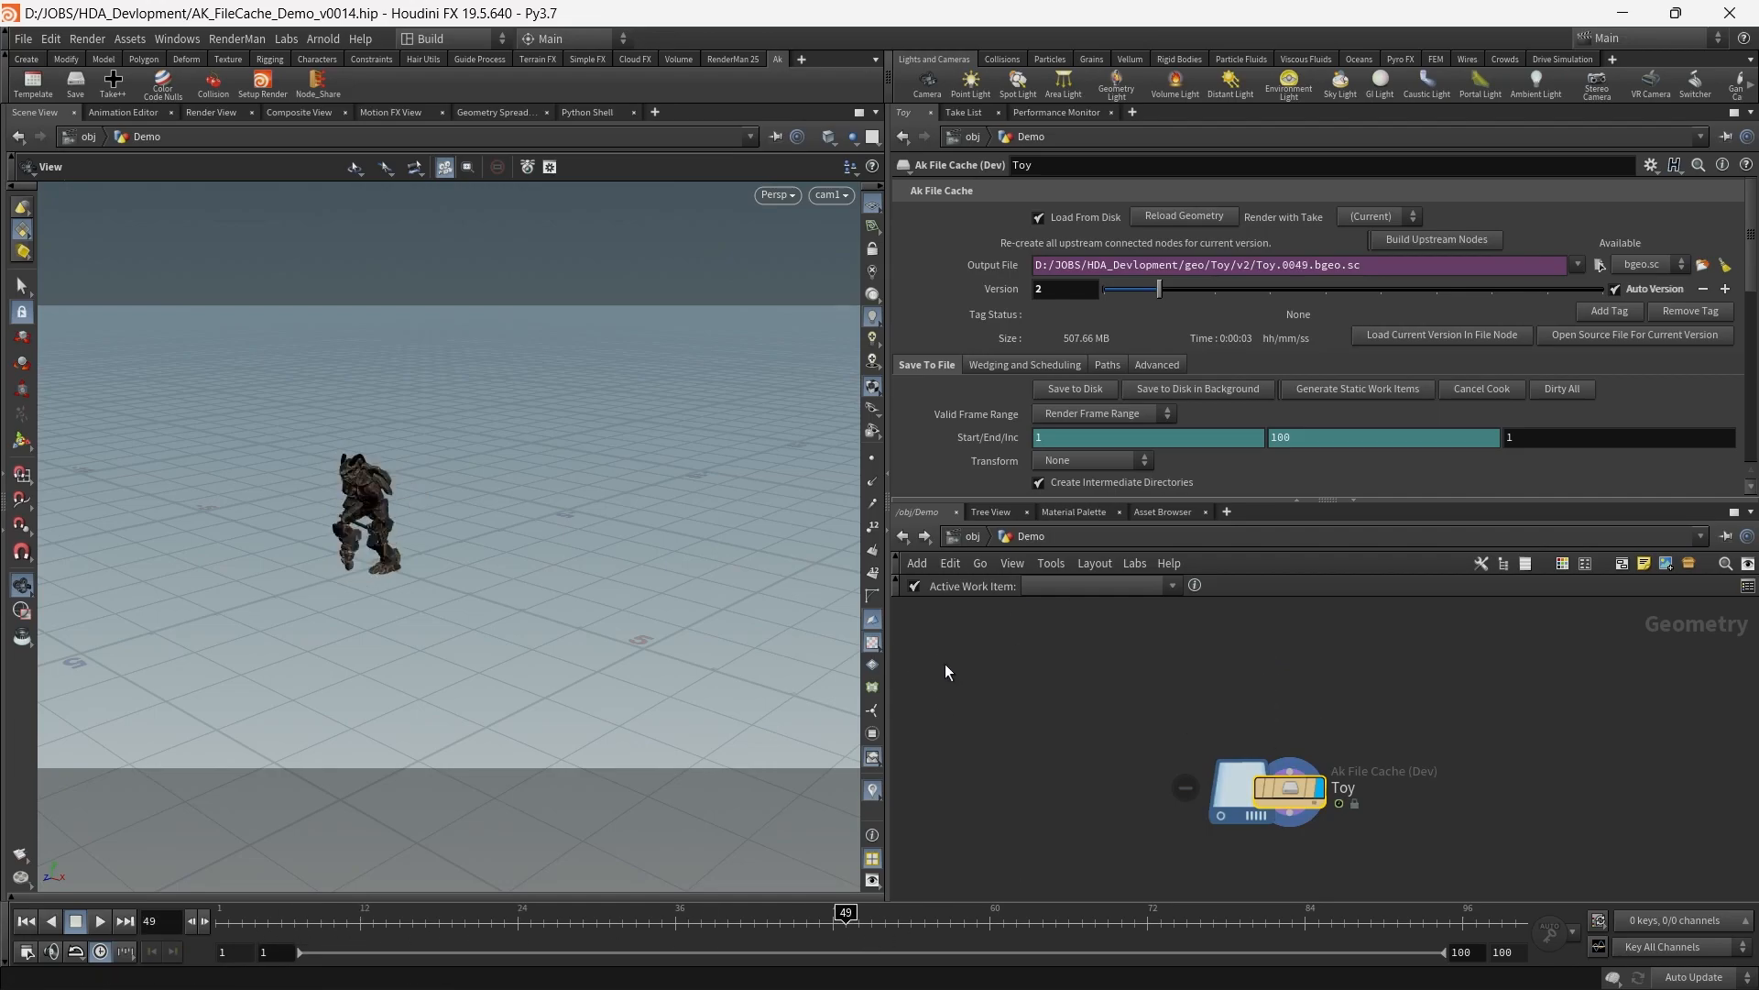
pyautogui.moveTo(1396, 830); pyautogui.dragTo(1352, 788, button='middle')
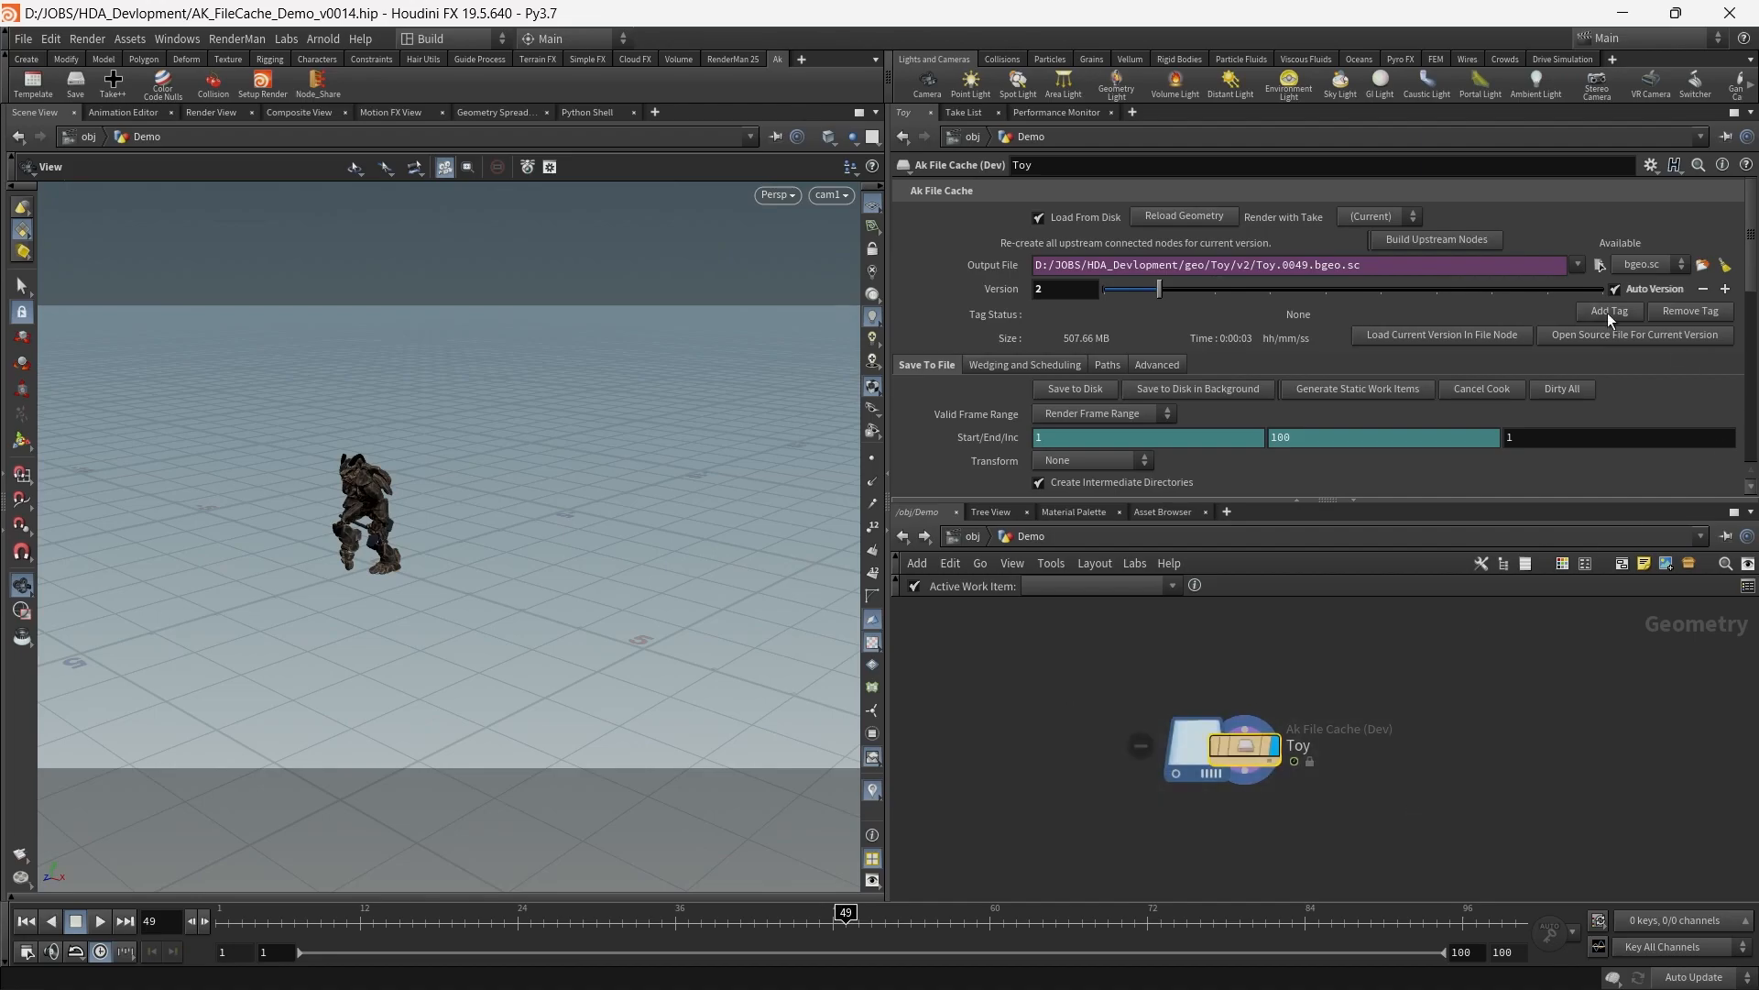
# Re-create all upstream nodes of the Toy cache for version 2 and bring the rebuilt network into view
pyautogui.hotkey('ctrl', 'a')
pyautogui.scroll(-4, 1432, 704)
pyautogui.moveTo(1428, 694); pyautogui.dragTo(1366, 819, button='middle')
# Examine the rebuilt test geometry and transform branches and the input selection of the switch2 node
pyautogui.moveTo(1092, 629); pyautogui.dragTo(1228, 779)
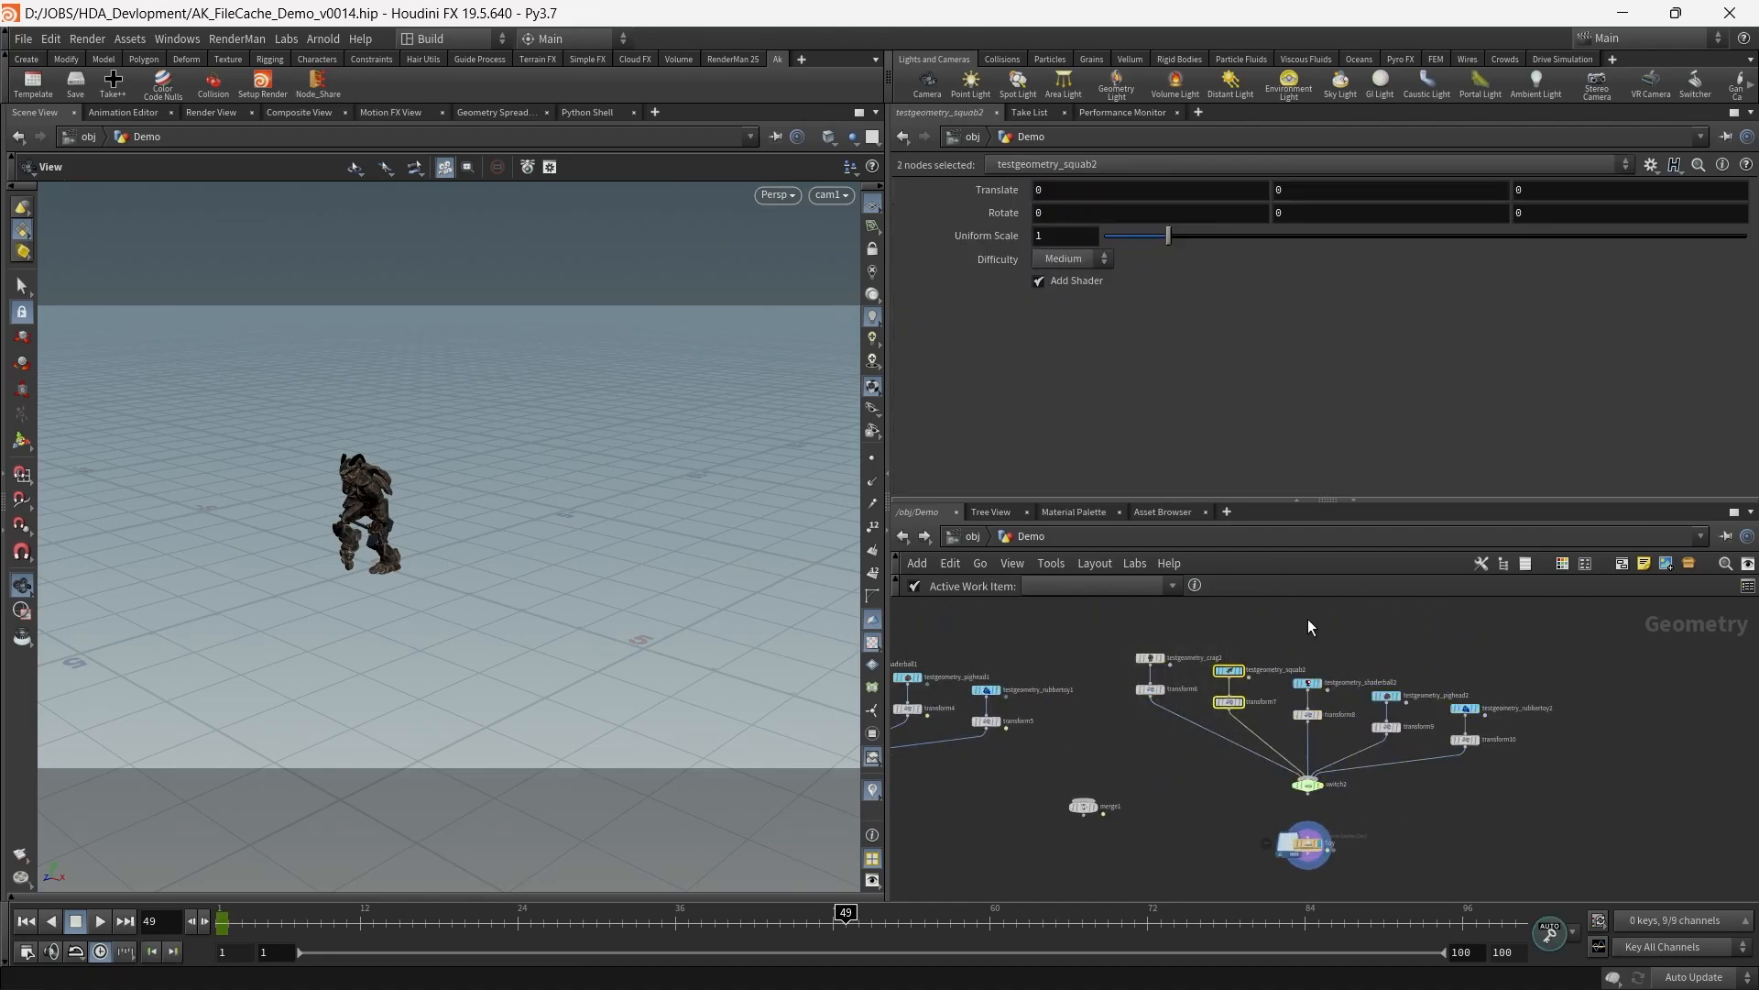
pyautogui.click(1307, 619)
pyautogui.moveTo(1256, 831); pyautogui.dragTo(1200, 819, button='middle')
pyautogui.moveTo(1101, 682); pyautogui.dragTo(1105, 686)
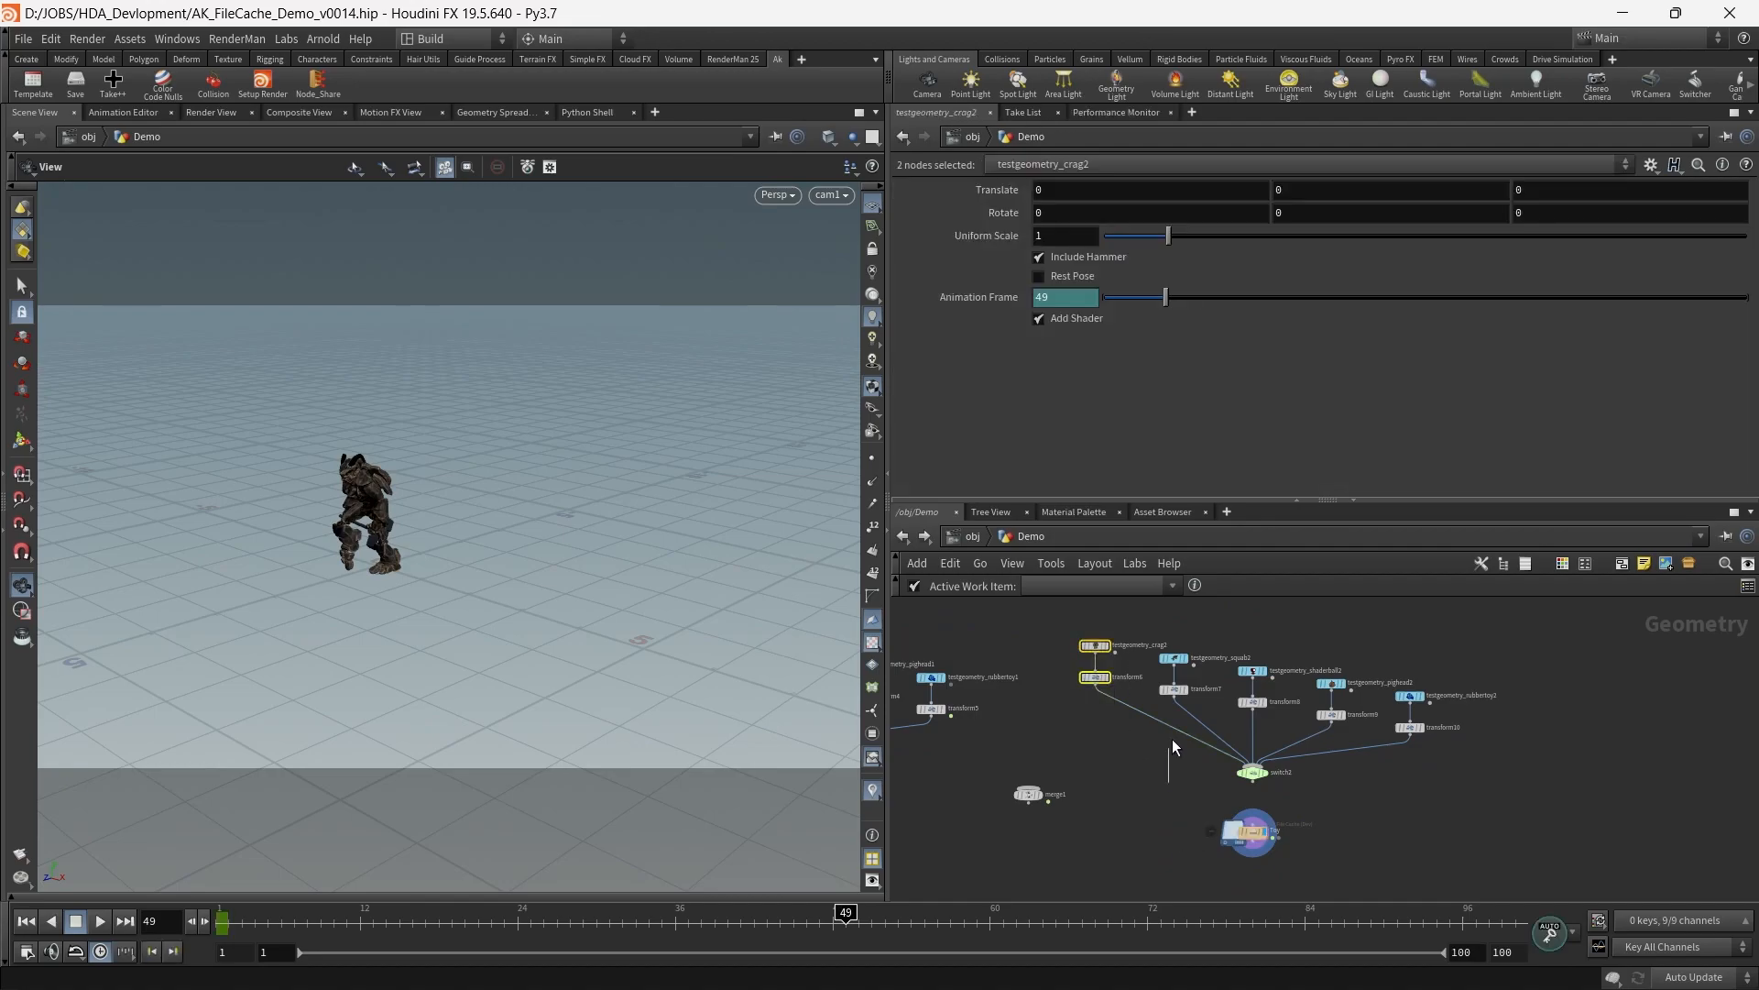
pyautogui.moveTo(1246, 624); pyautogui.dragTo(1288, 720)
pyautogui.click(1252, 771)
pyautogui.scroll(4, 1269, 784)
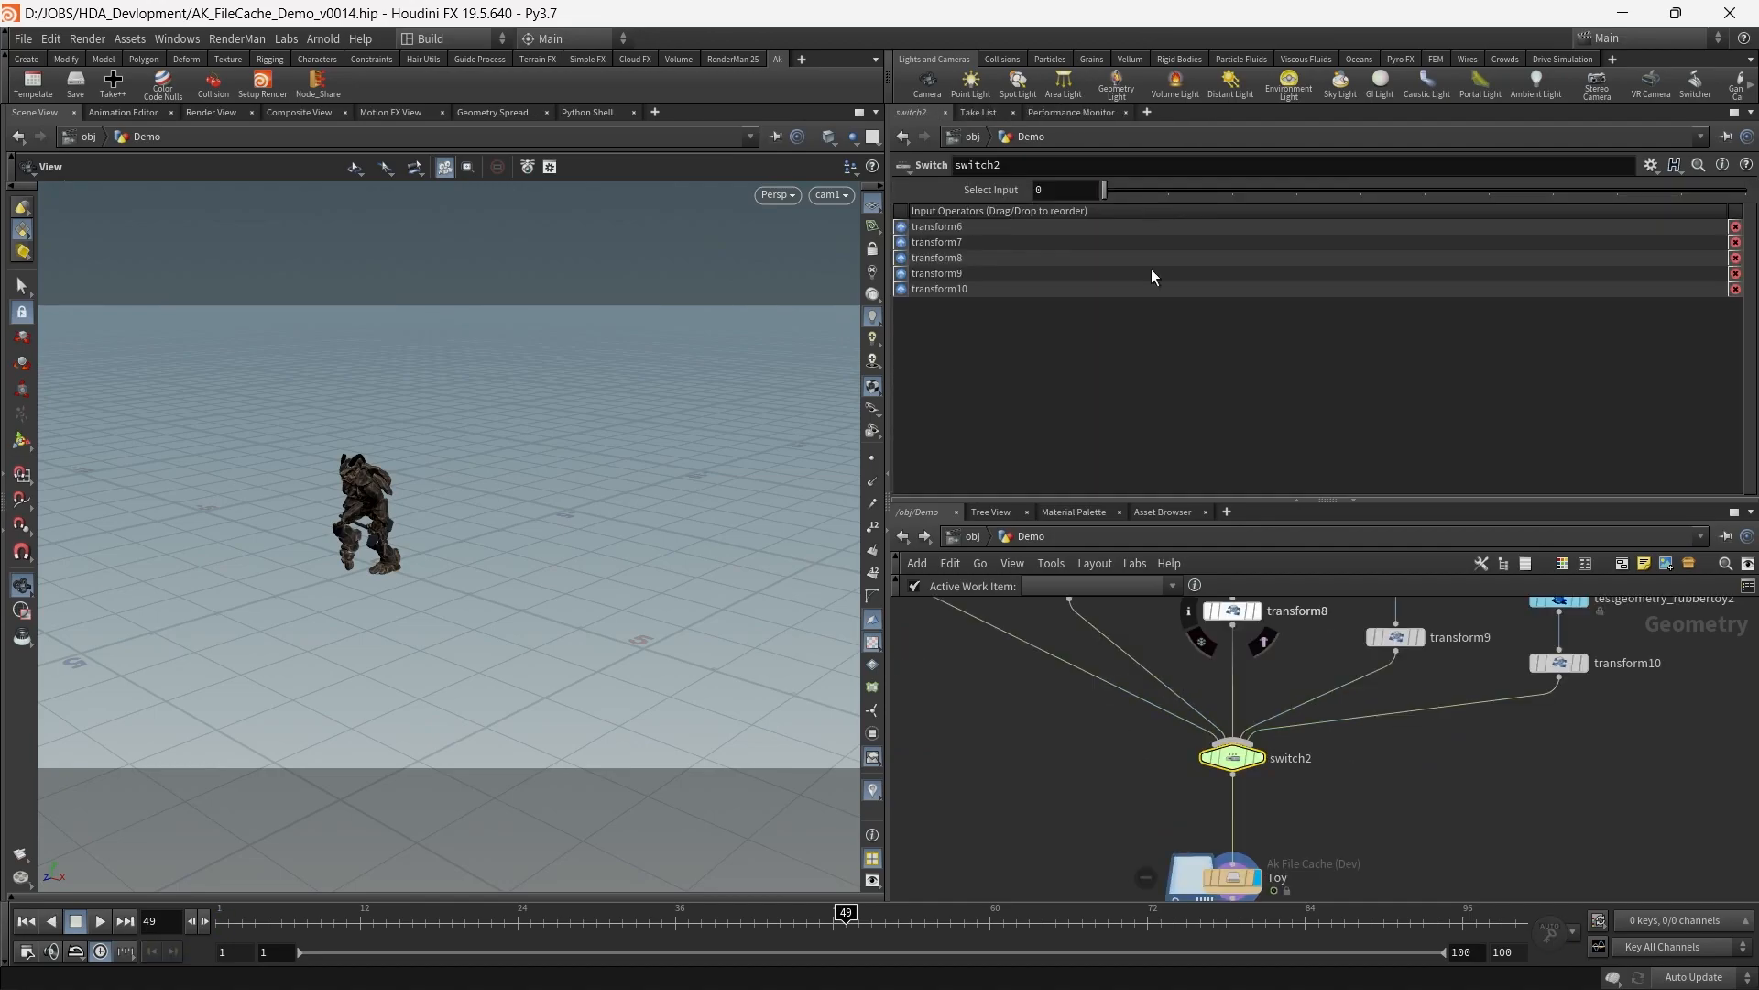
pyautogui.moveTo(1173, 194); pyautogui.dragTo(1235, 190)
# Reselect the Toy cache node and review its version 2 parameters and its connection to switch2
pyautogui.scroll(1, 1299, 740)
pyautogui.click(1306, 775)
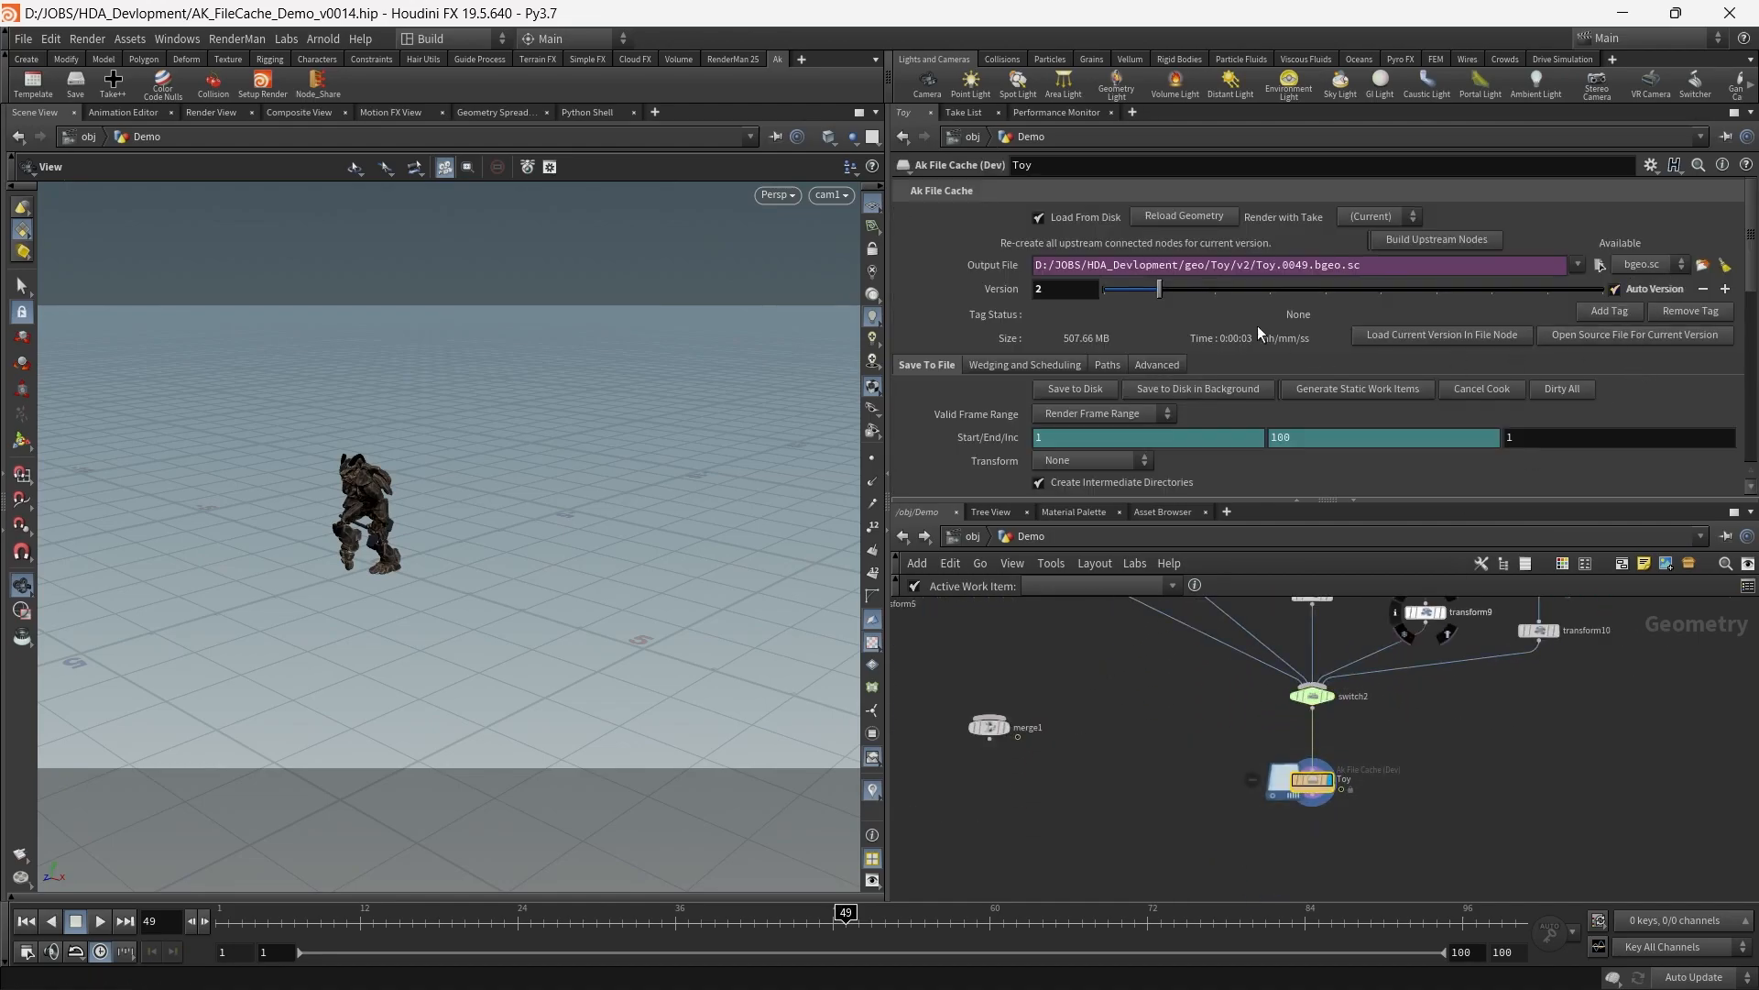
pyautogui.scroll(-2, 1477, 746)
pyautogui.moveTo(1440, 752); pyautogui.dragTo(1392, 768, button='middle')
pyautogui.scroll(2, 1391, 768)
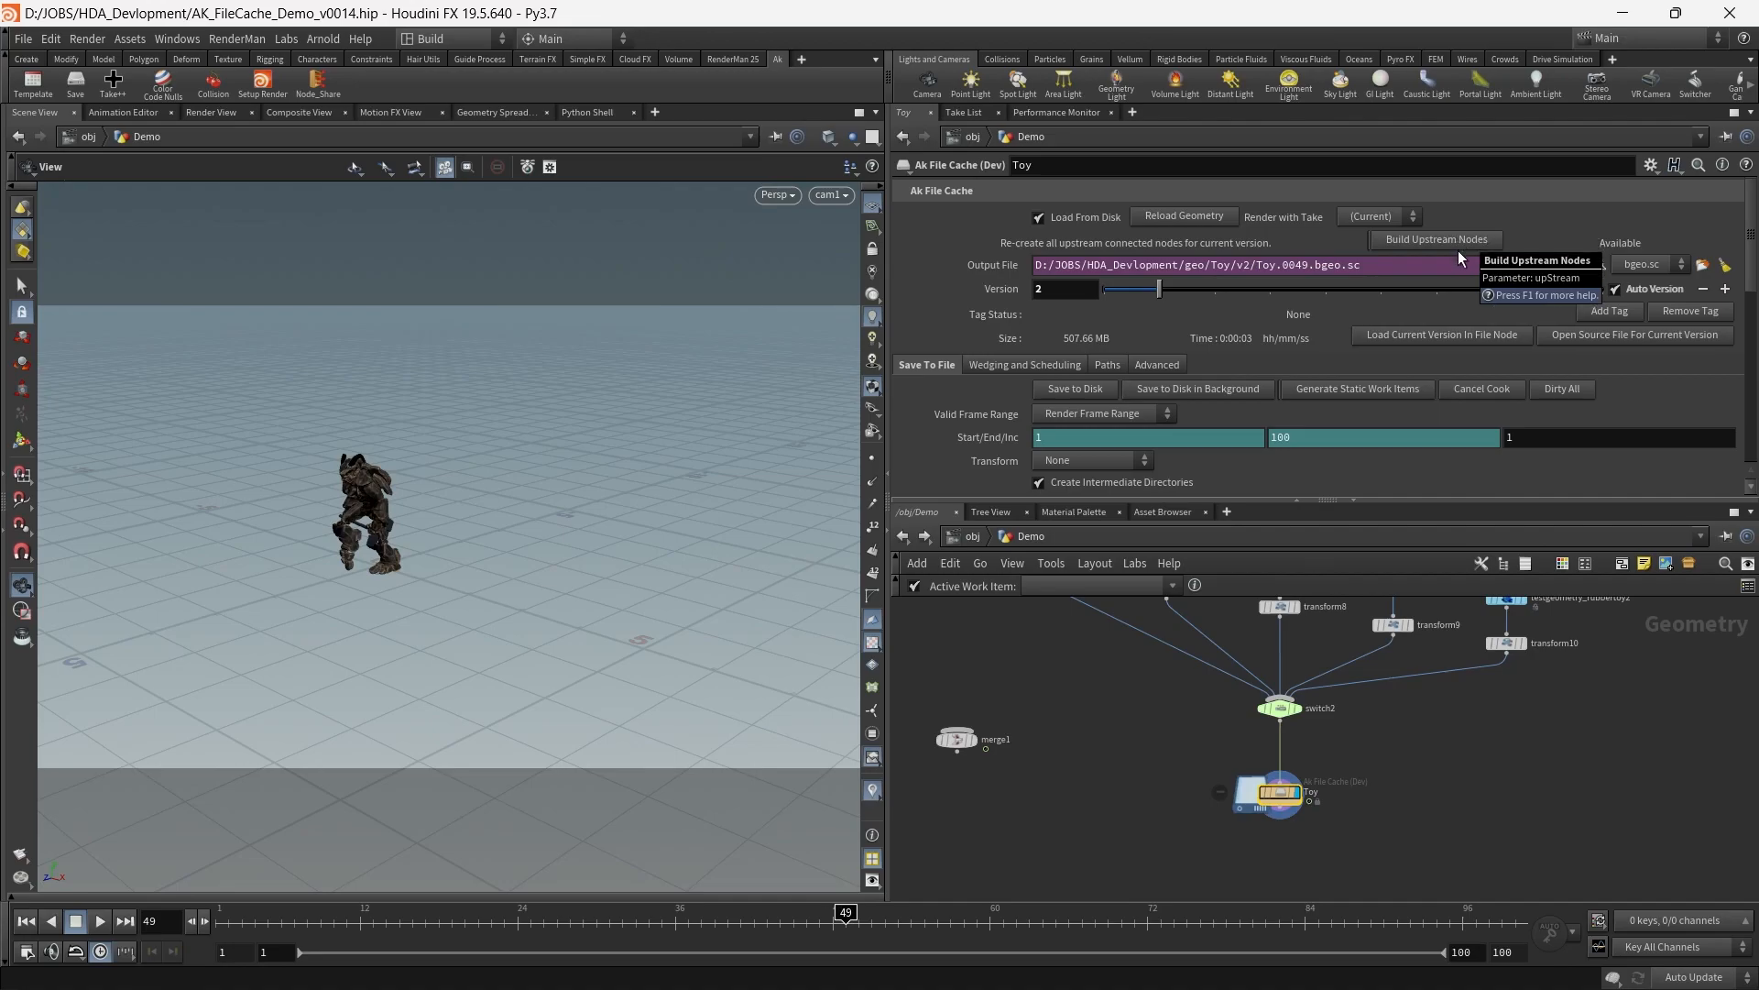
pyautogui.scroll(3, 1422, 827)
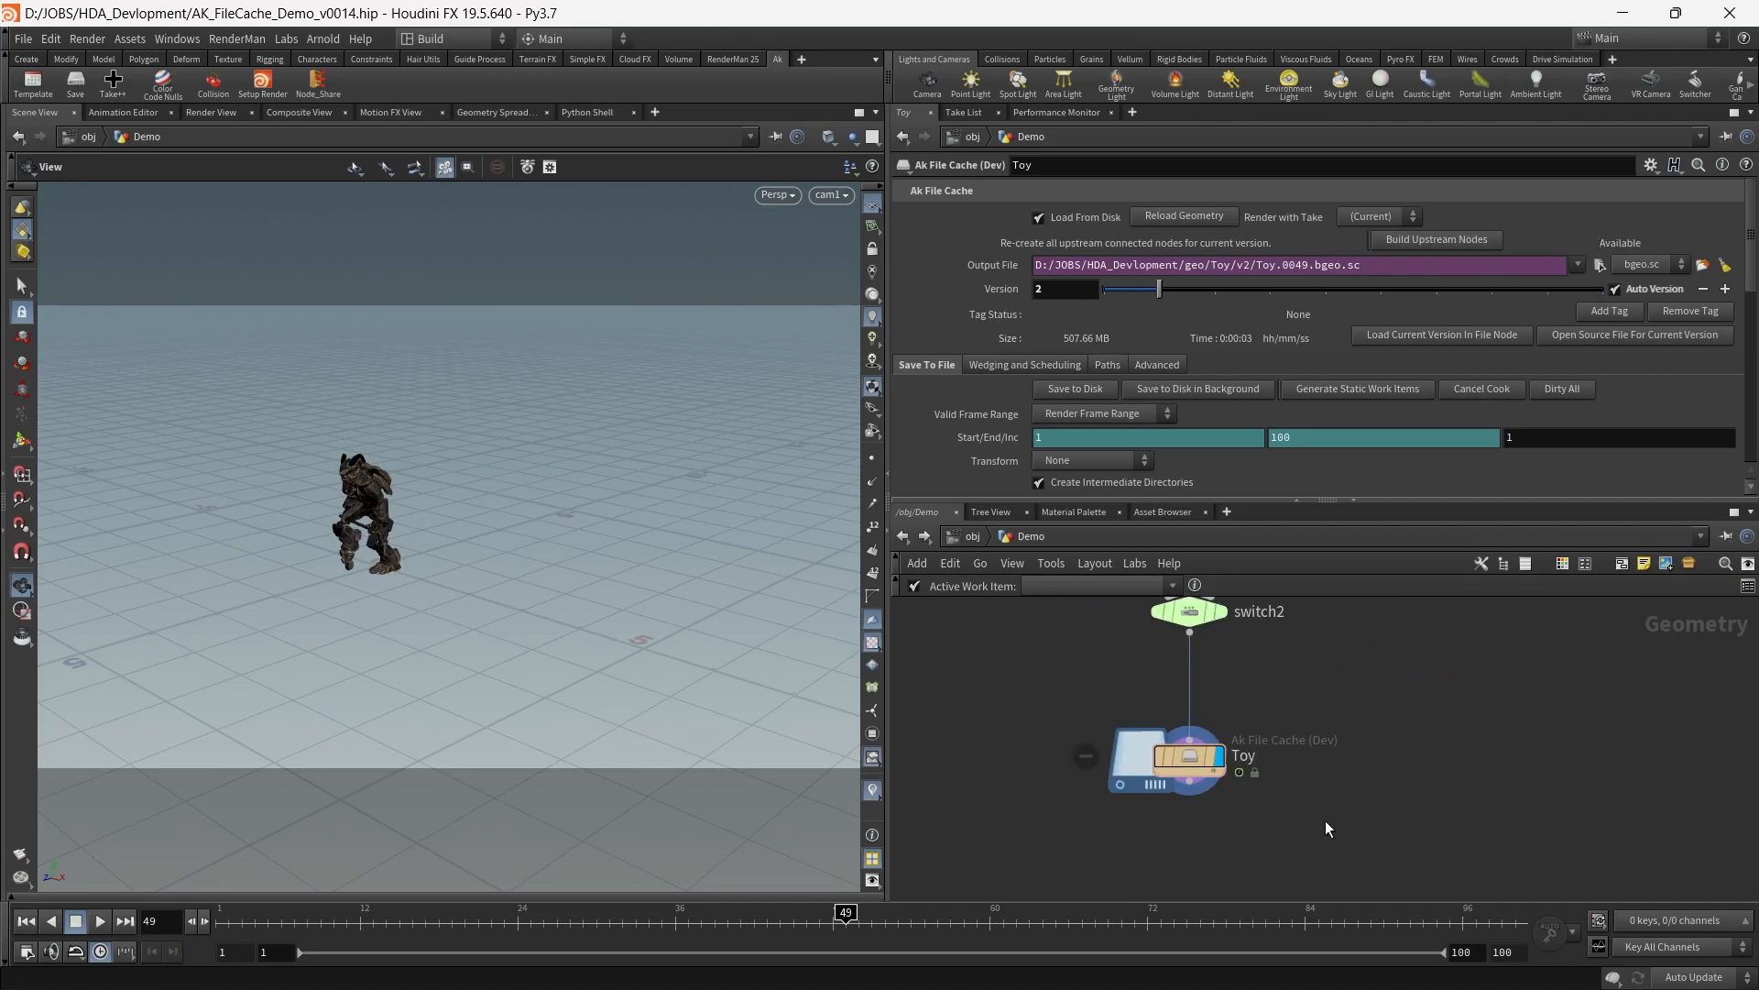
pyautogui.moveTo(977, 687); pyautogui.dragTo(1364, 824)
# Switch to the browser and review the Ak File Cache product page on Gumroad, including the free download note and preview images
pyautogui.hotkey('alt', 'Tab')
pyautogui.scroll(-4, 803, 605)
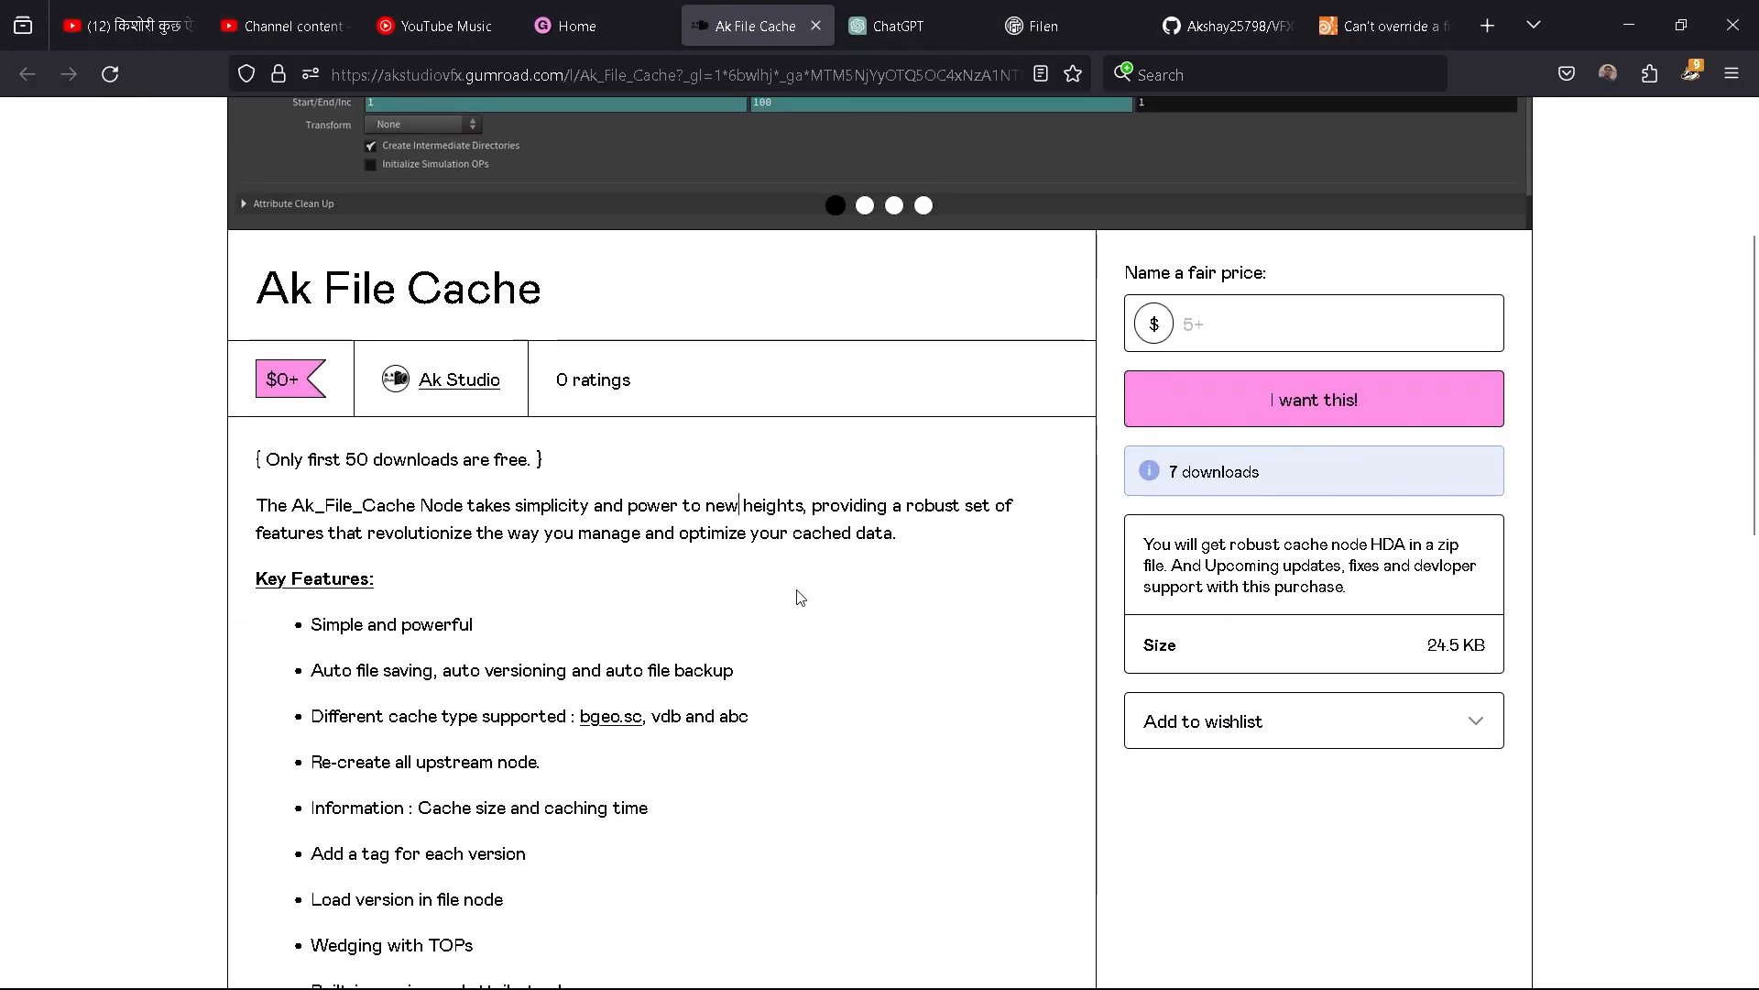
pyautogui.moveTo(580, 453); pyautogui.dragTo(240, 460)
pyautogui.click(649, 460)
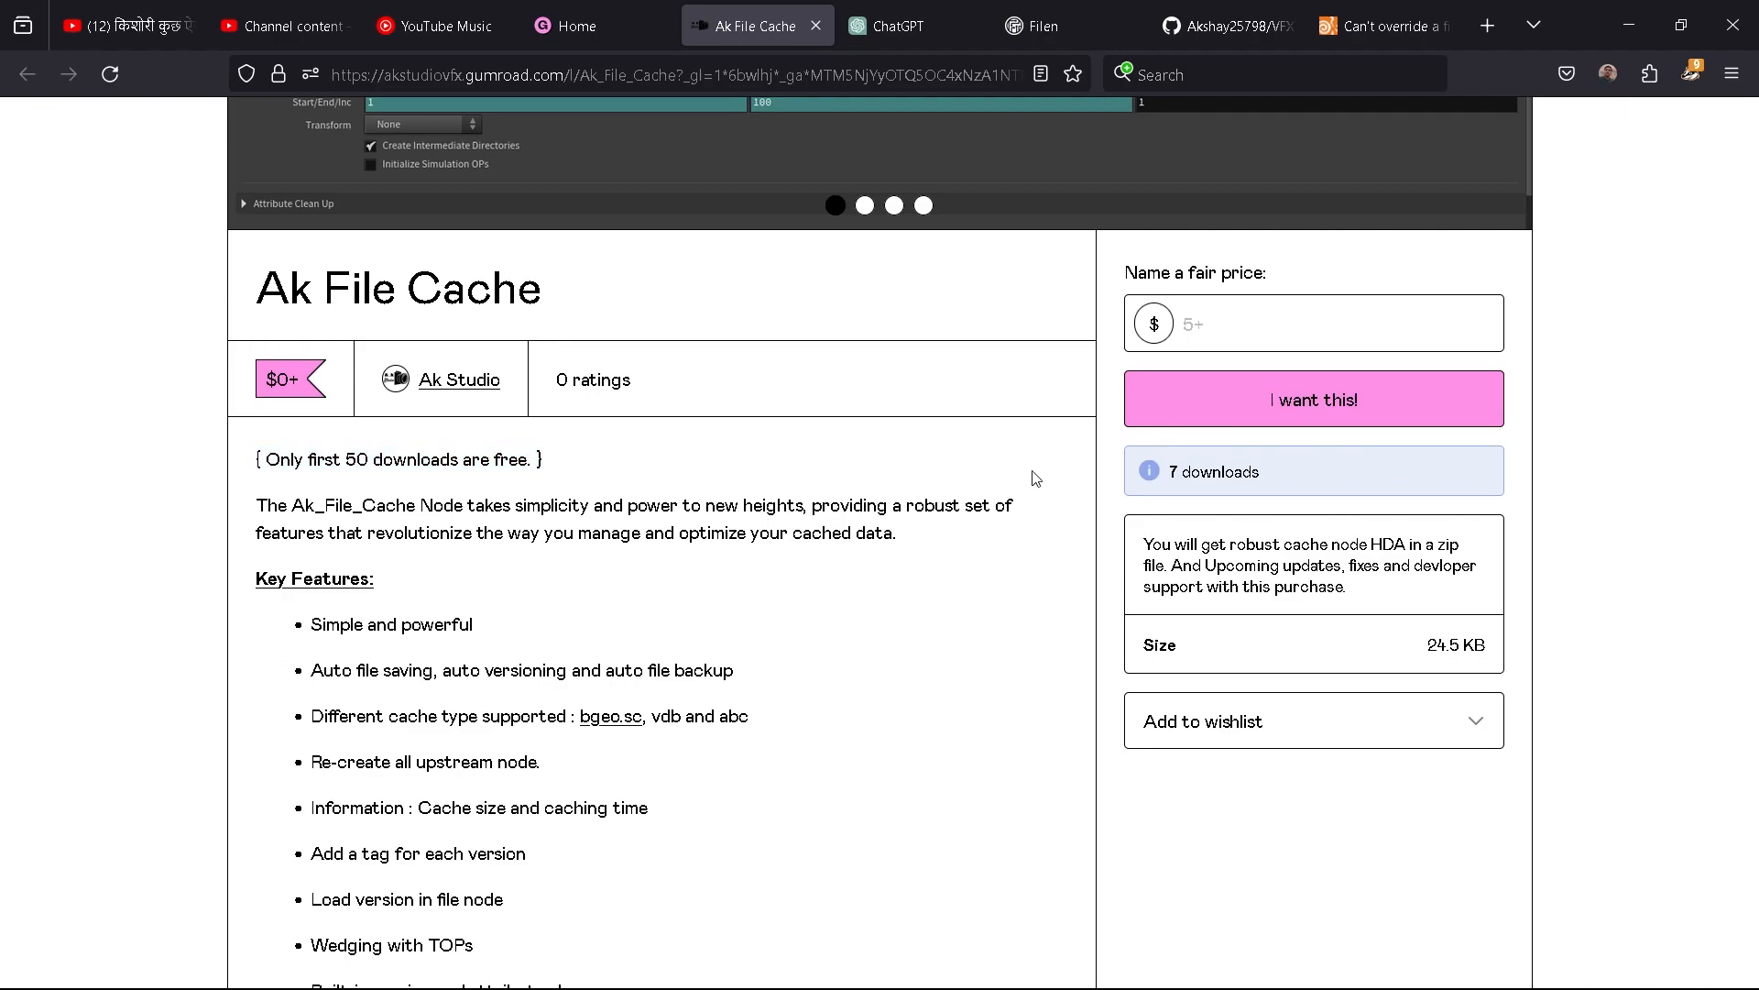
pyautogui.scroll(4, 1034, 473)
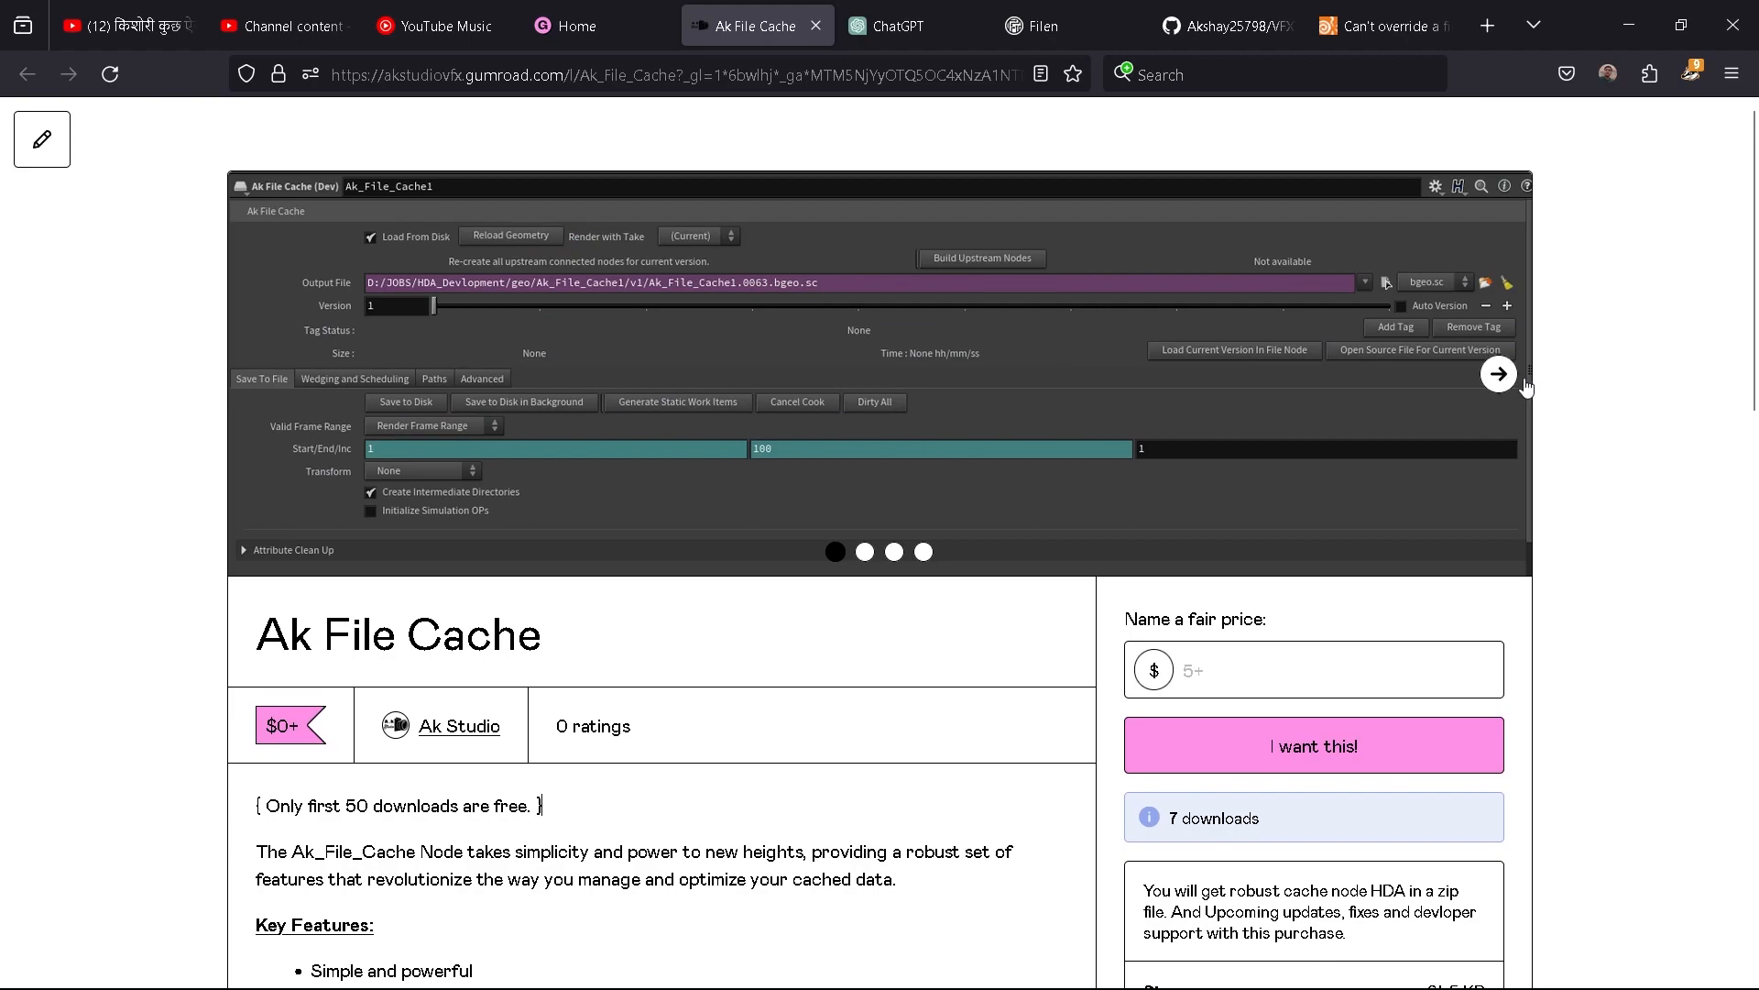
pyautogui.click(1499, 376)
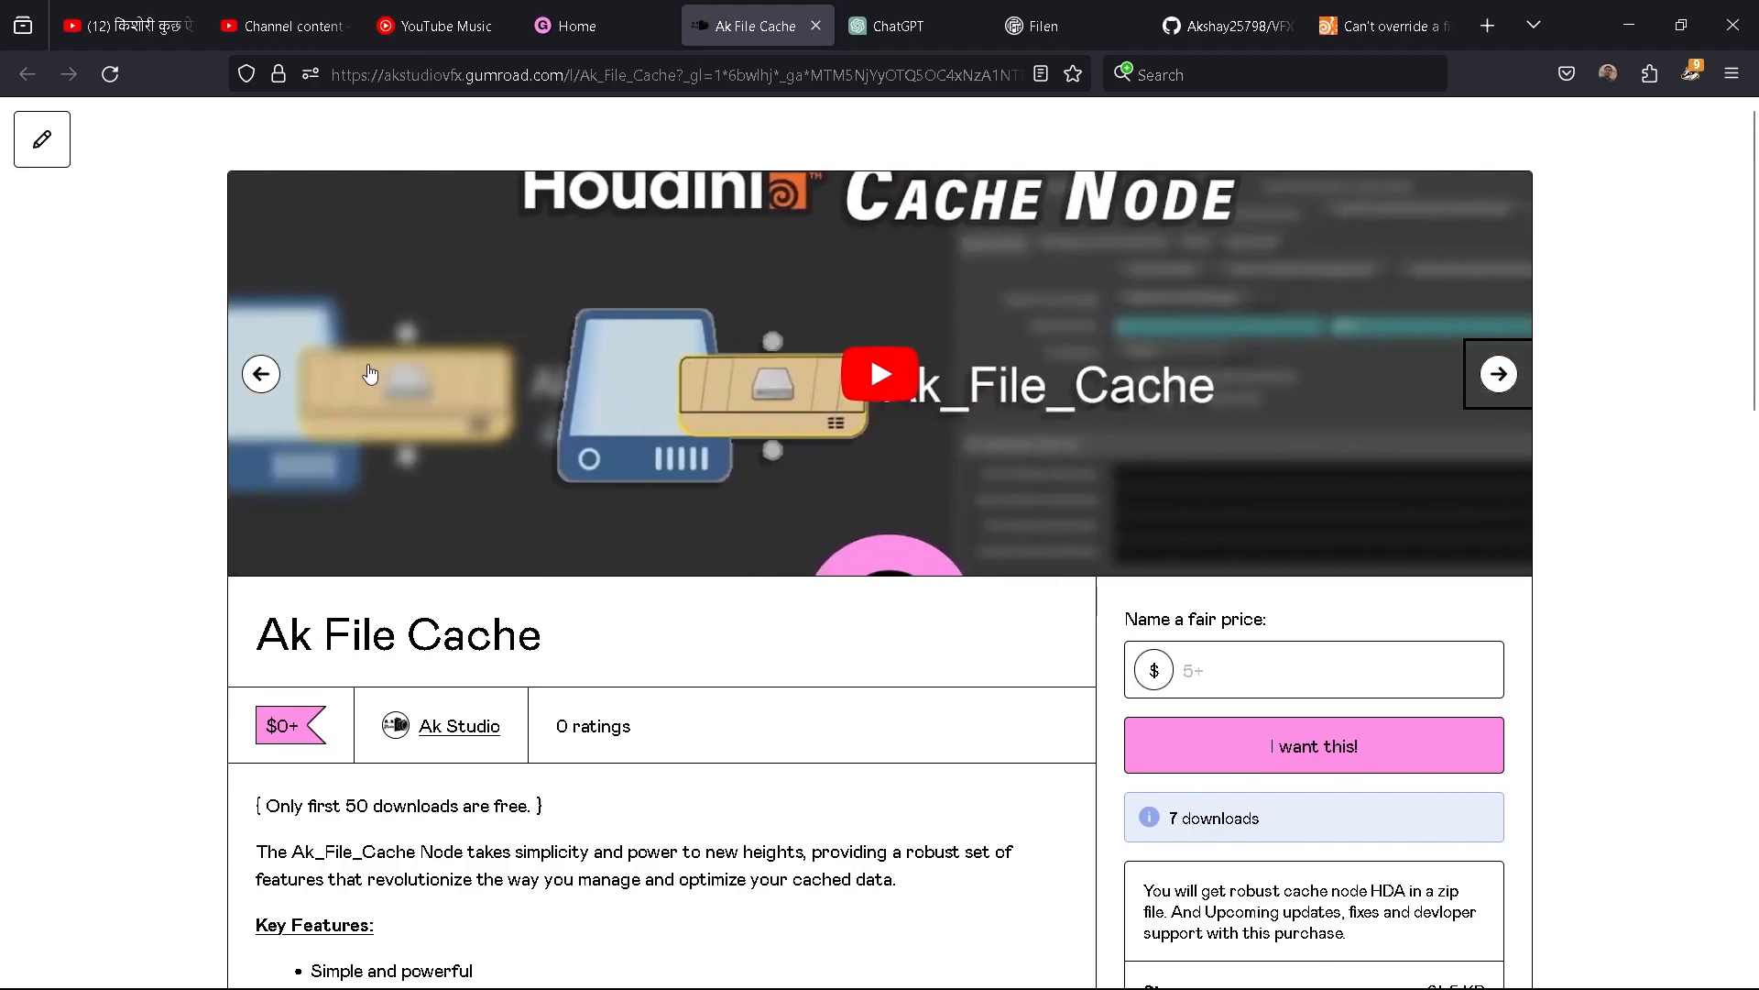
pyautogui.click(251, 377)
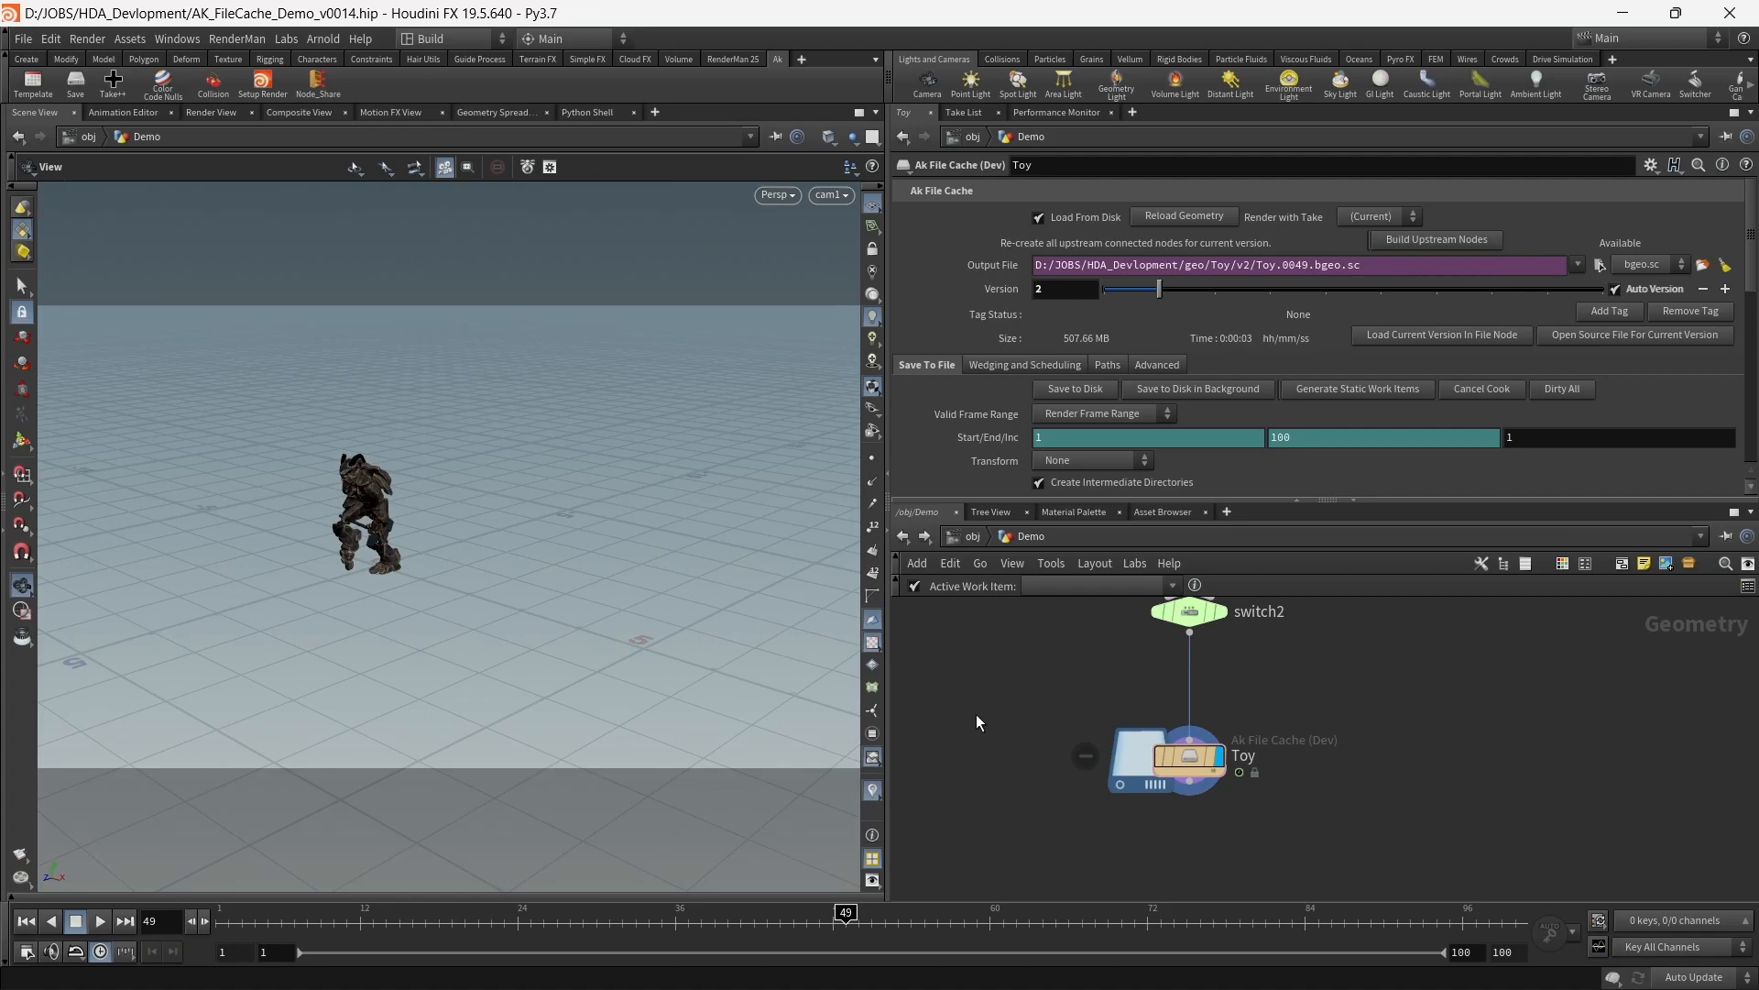